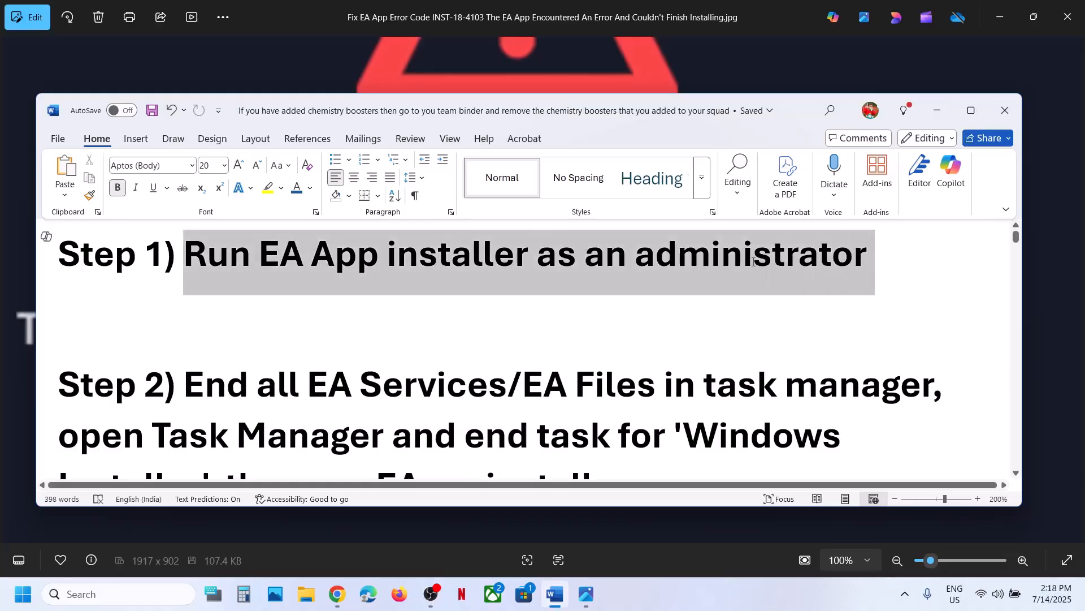
# Step: Switch to Chrome and download the Windows version of the EA app installer from the EA app page
pyautogui.click(338, 593)
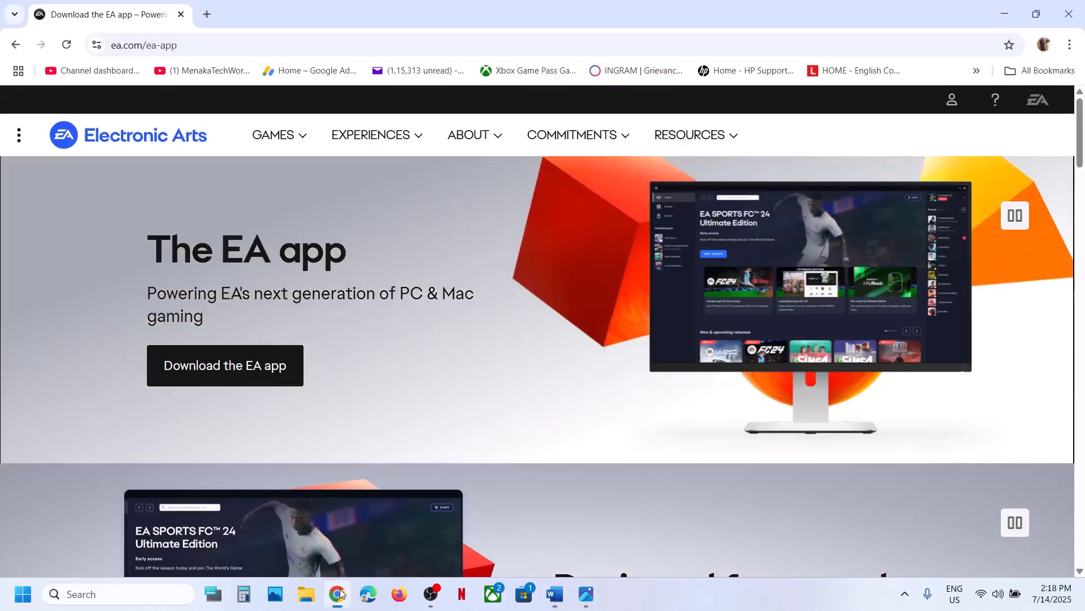
pyautogui.click(252, 364)
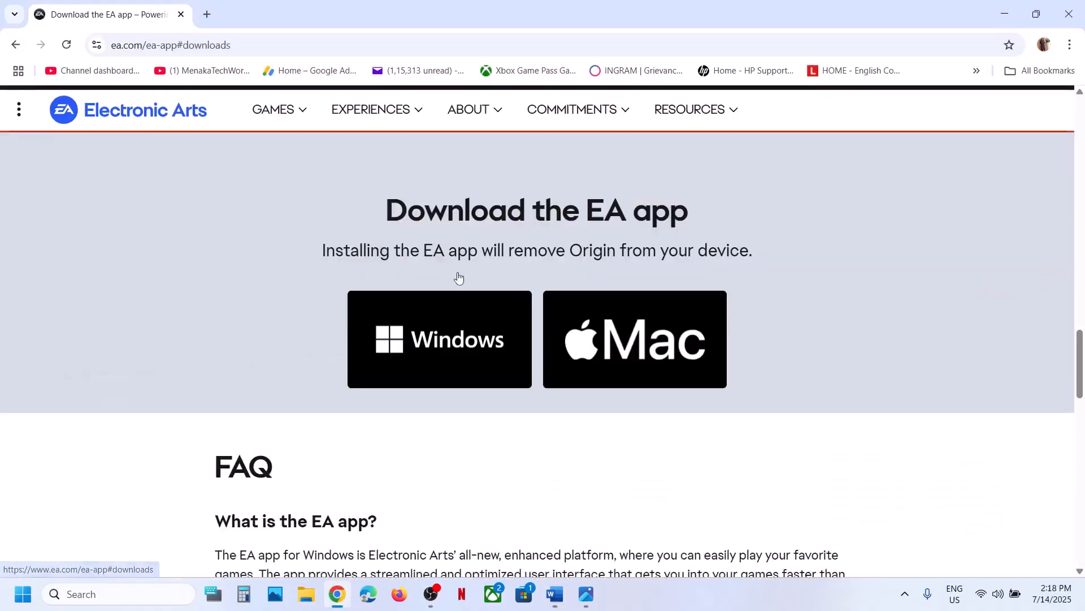
pyautogui.click(457, 355)
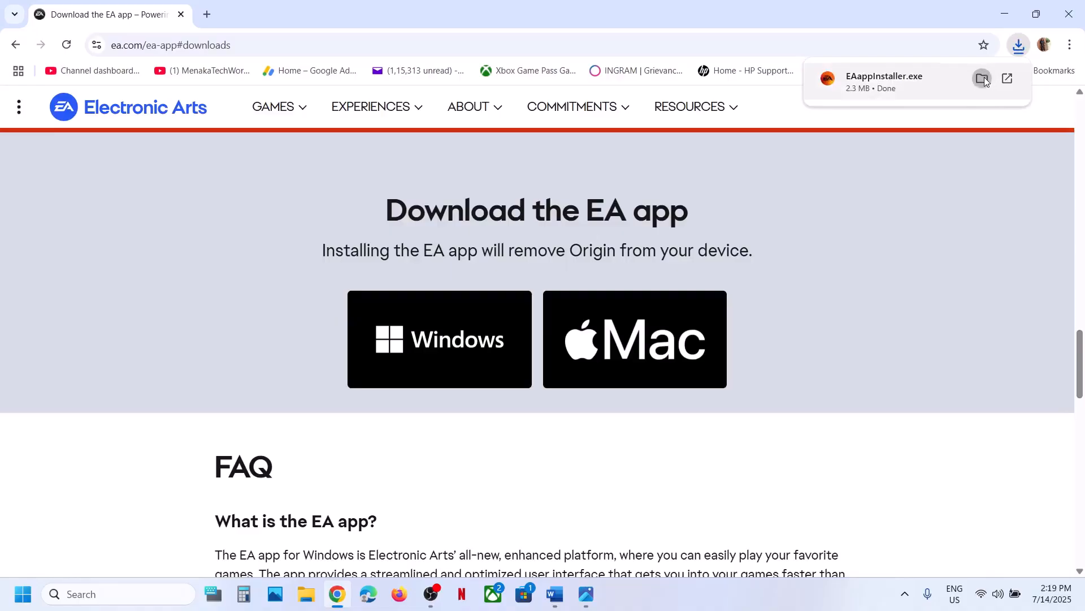
# Step: Show the downloaded EAappInstaller in its folder, run it as administrator and allow it to make changes
pyautogui.click(983, 80)
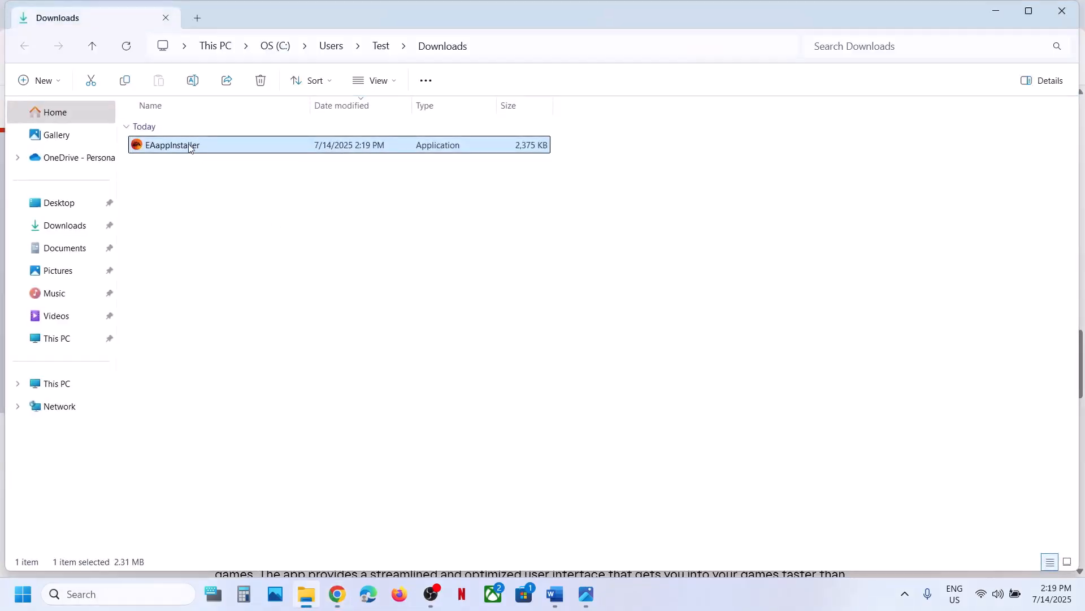
pyautogui.rightClick(189, 148)
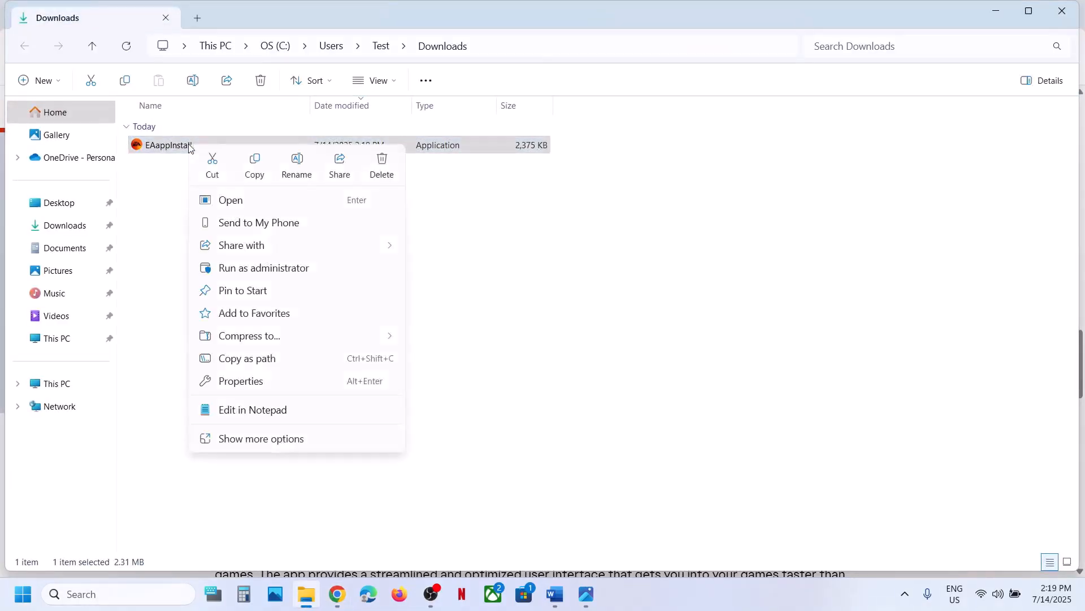
pyautogui.click(288, 269)
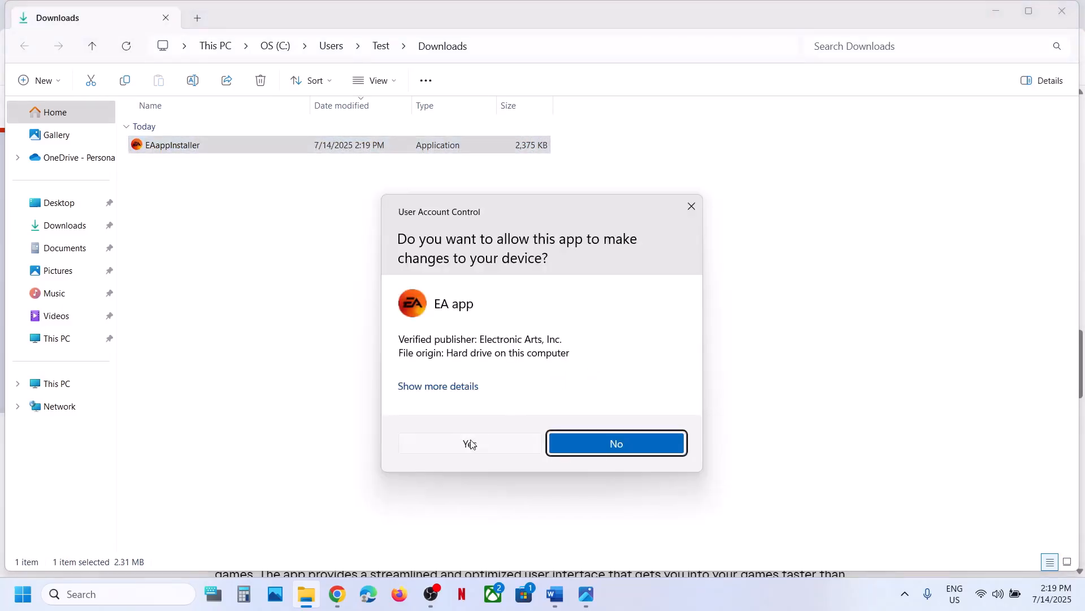
pyautogui.click(472, 444)
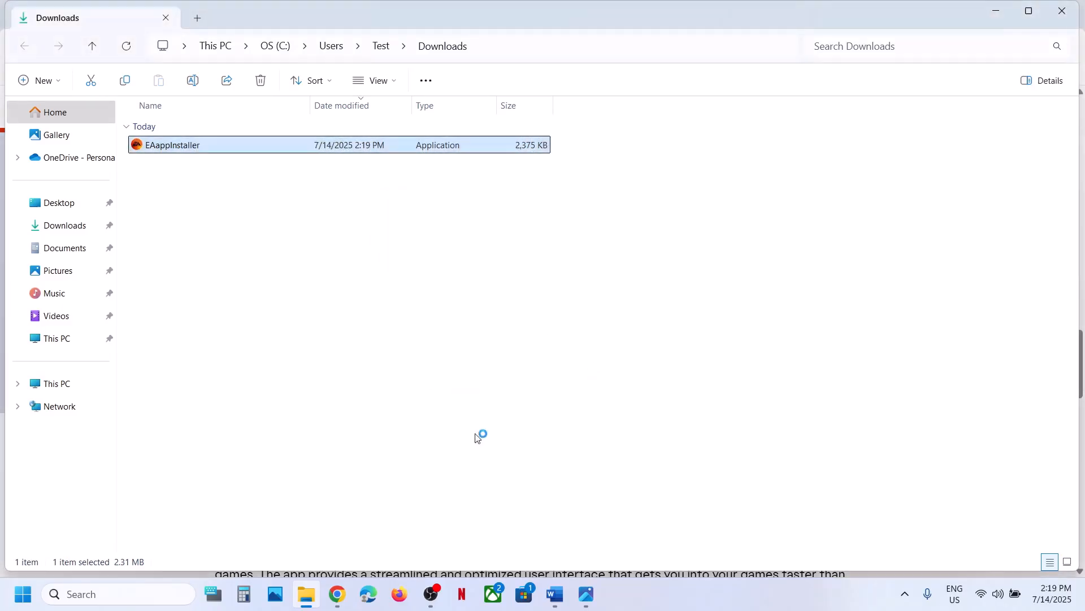
# Step: Switch to the Word guide and highlight the Step 2 instruction about ending all EA services and files
pyautogui.click(557, 597)
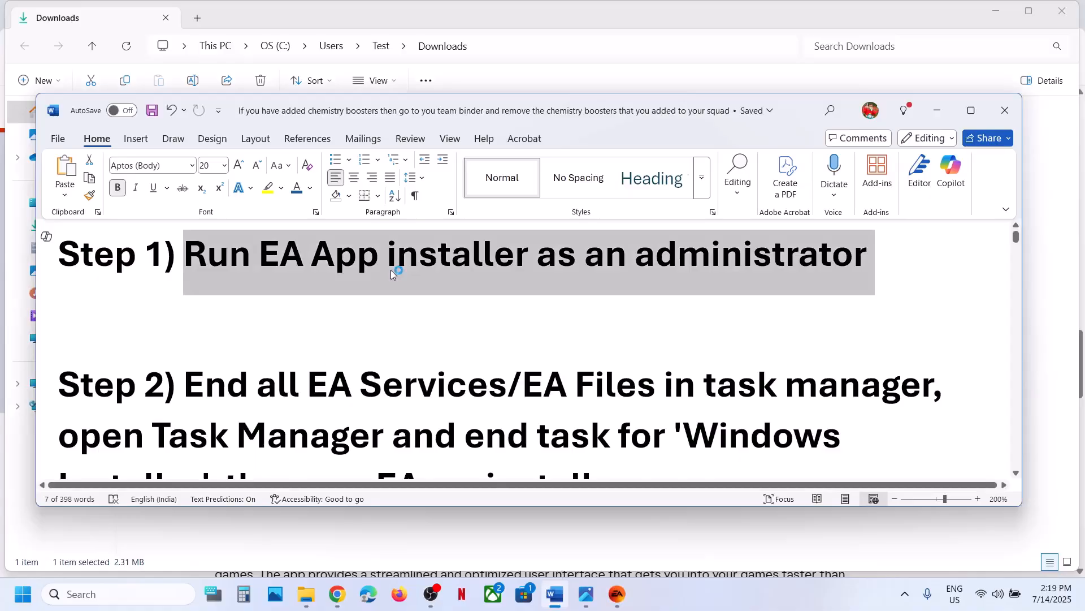
pyautogui.scroll(-2, 394, 273)
pyautogui.moveTo(193, 320); pyautogui.dragTo(721, 328)
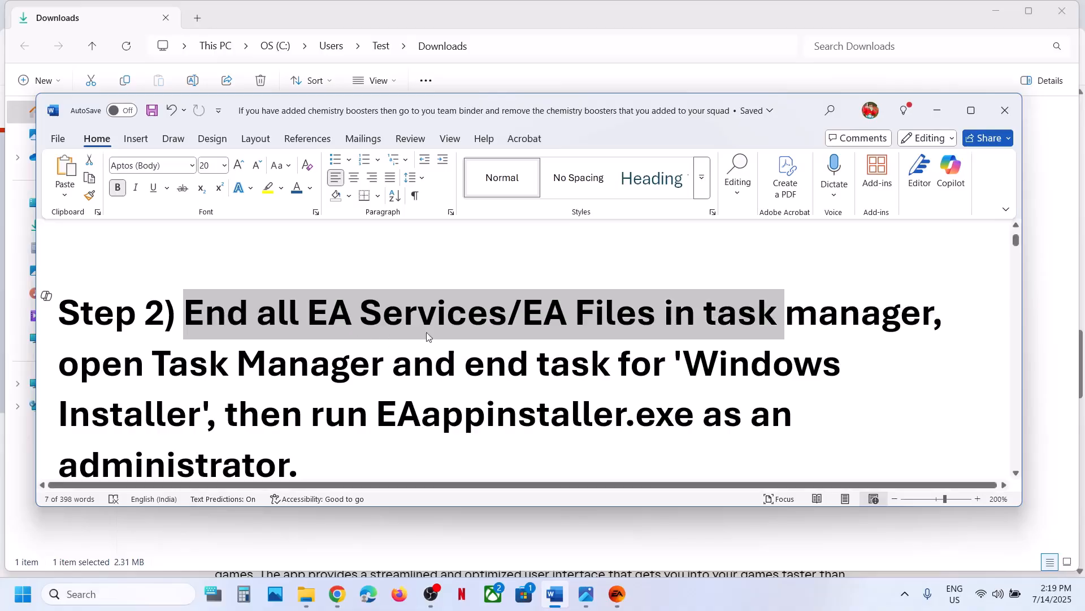
# Step: Open Task Manager and end the EA app (32 bit) tasks until none remain among the running apps
pyautogui.rightClick(25, 603)
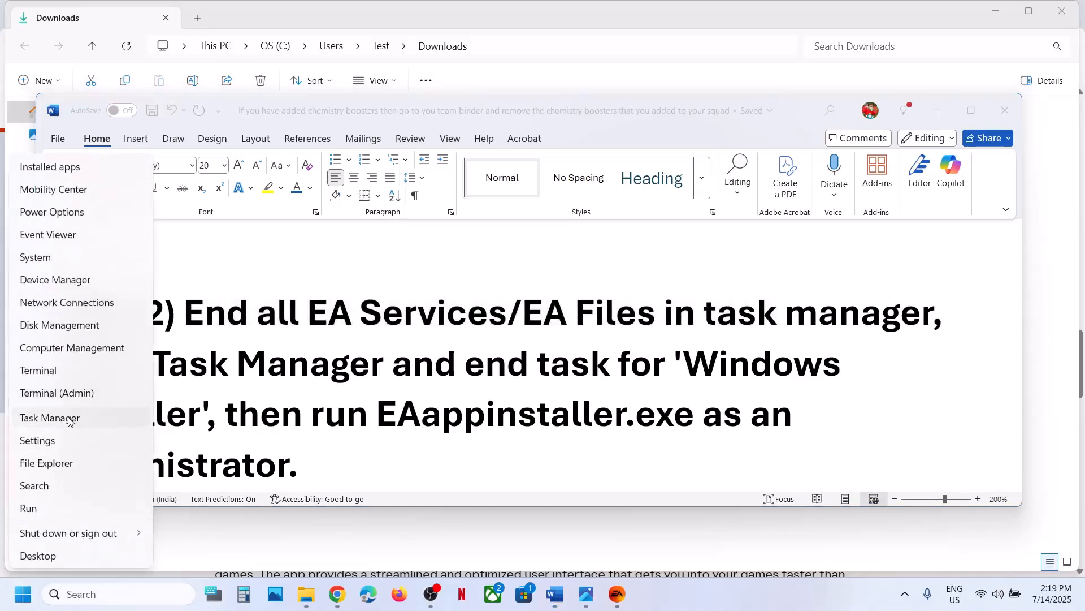
pyautogui.click(72, 418)
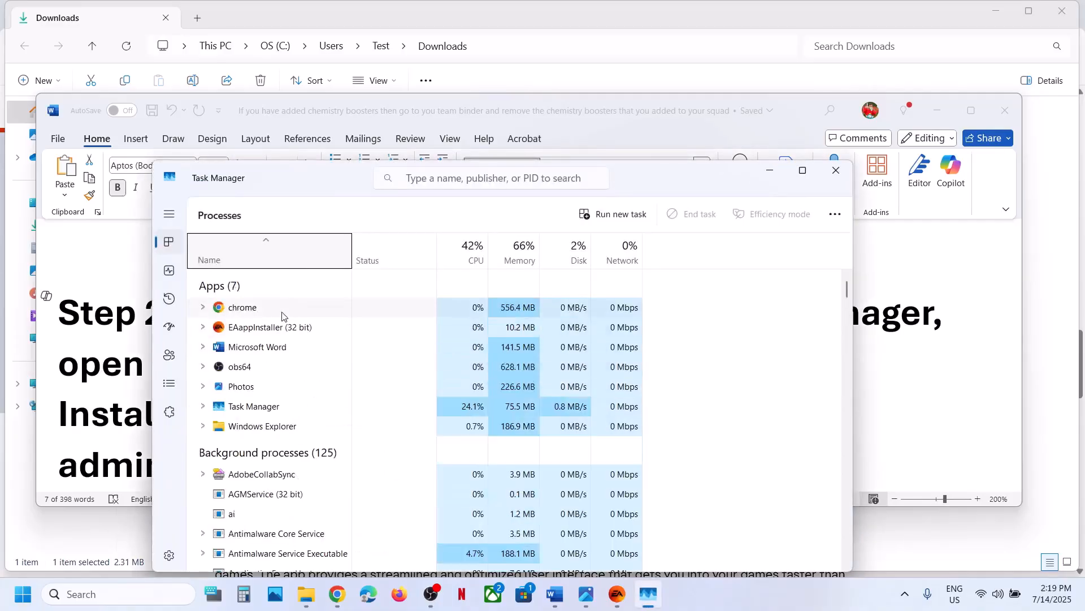
pyautogui.click(260, 330)
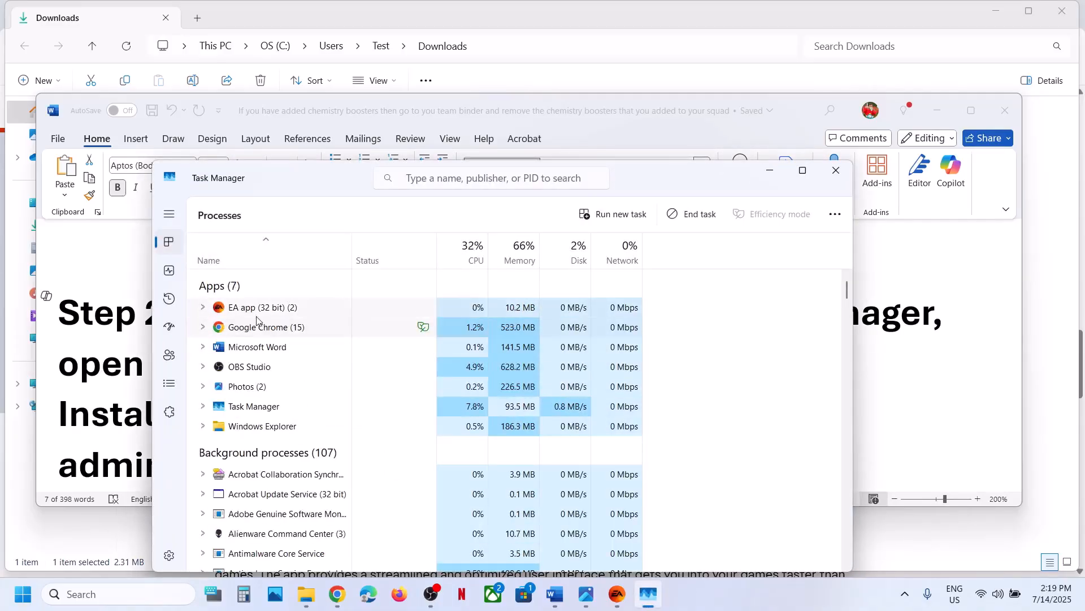
pyautogui.rightClick(258, 311)
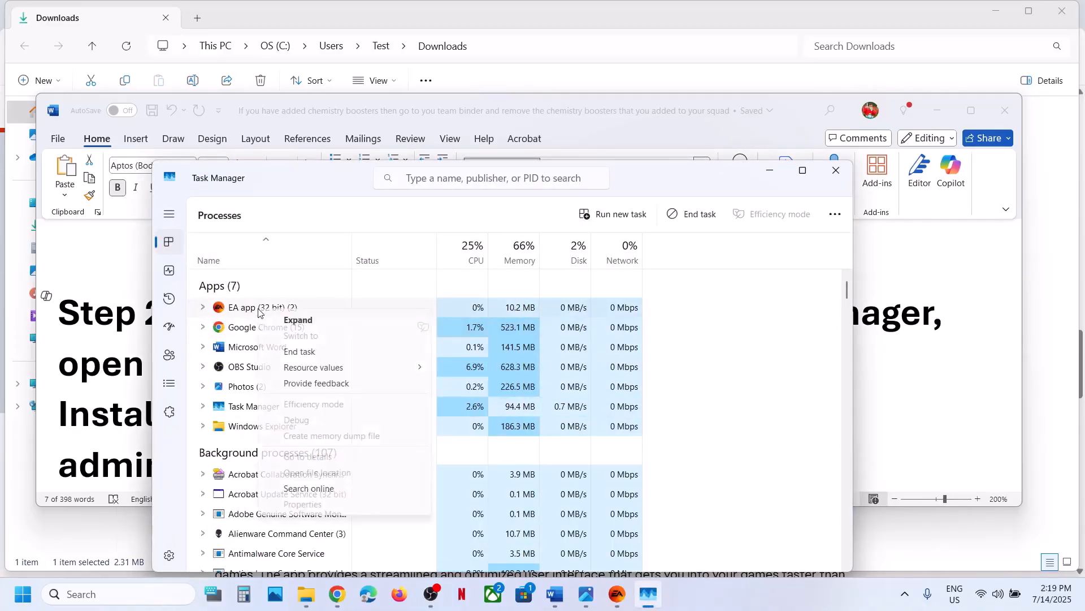
pyautogui.click(318, 351)
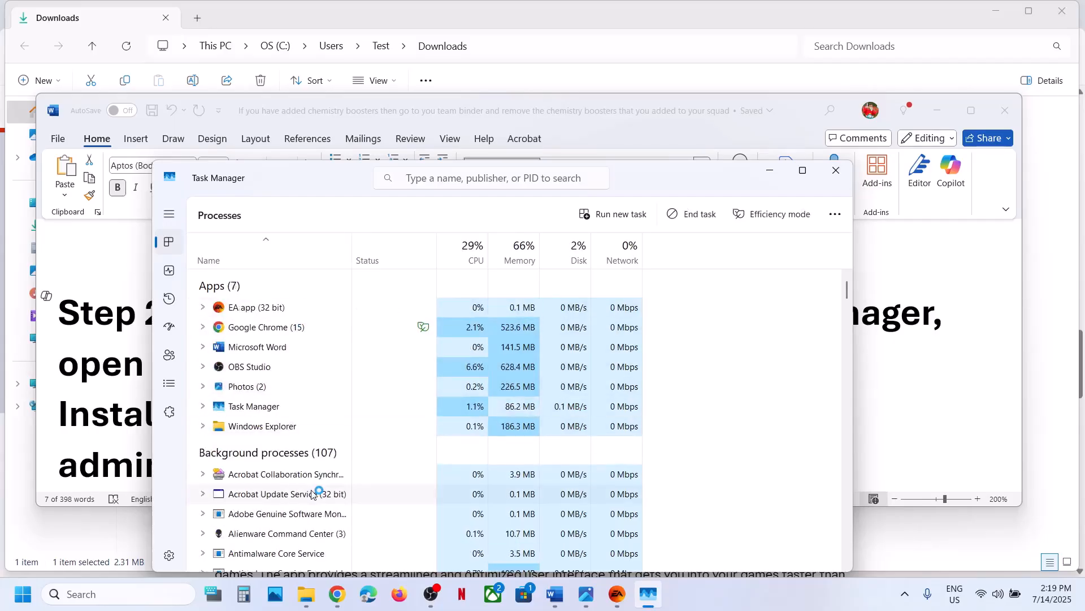
pyautogui.rightClick(265, 309)
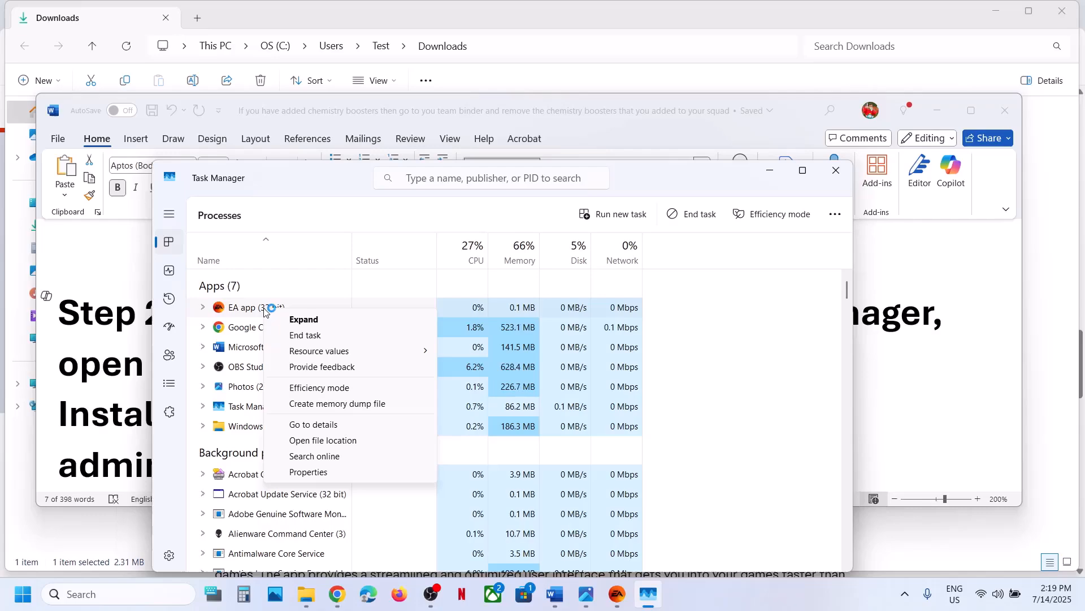
pyautogui.click(315, 335)
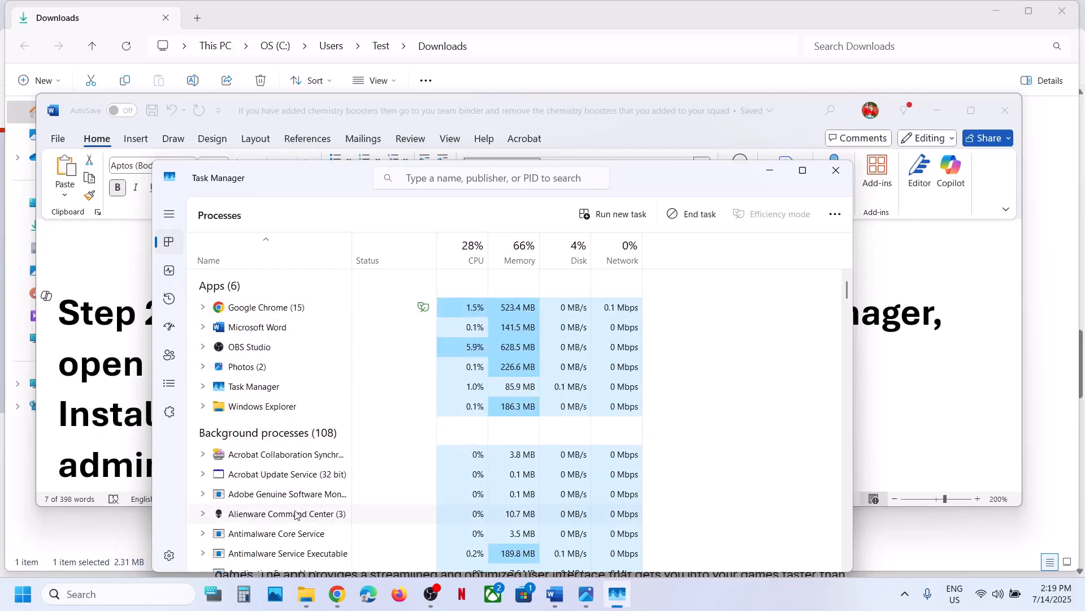
# Step: Check the background processes for remaining EA or Windows Installer entries and close Task Manager
pyautogui.scroll(-5, 289, 519)
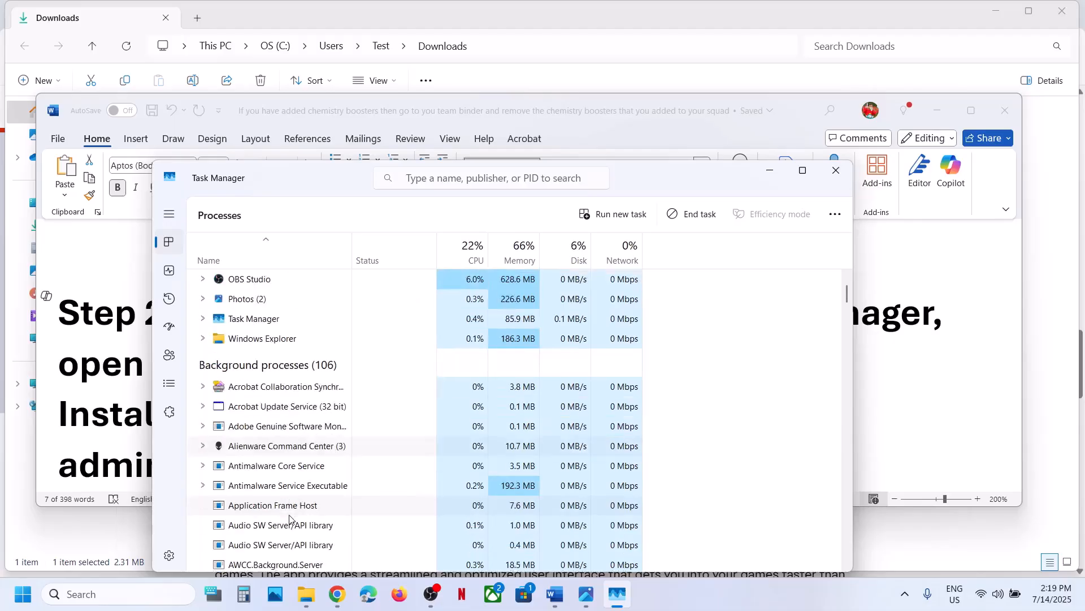
pyautogui.scroll(-7, 289, 519)
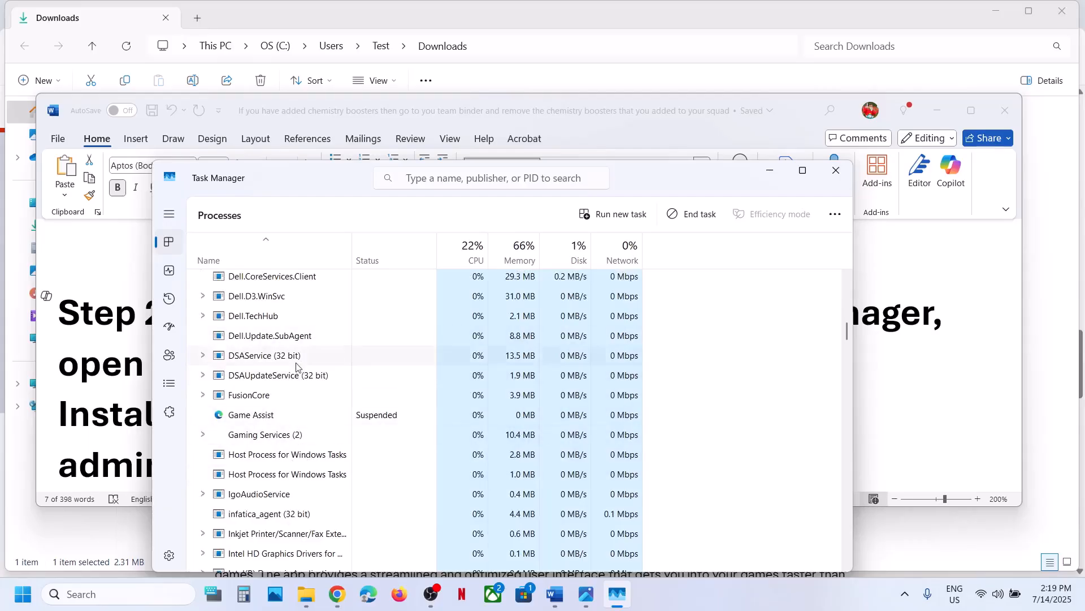
pyautogui.click(835, 170)
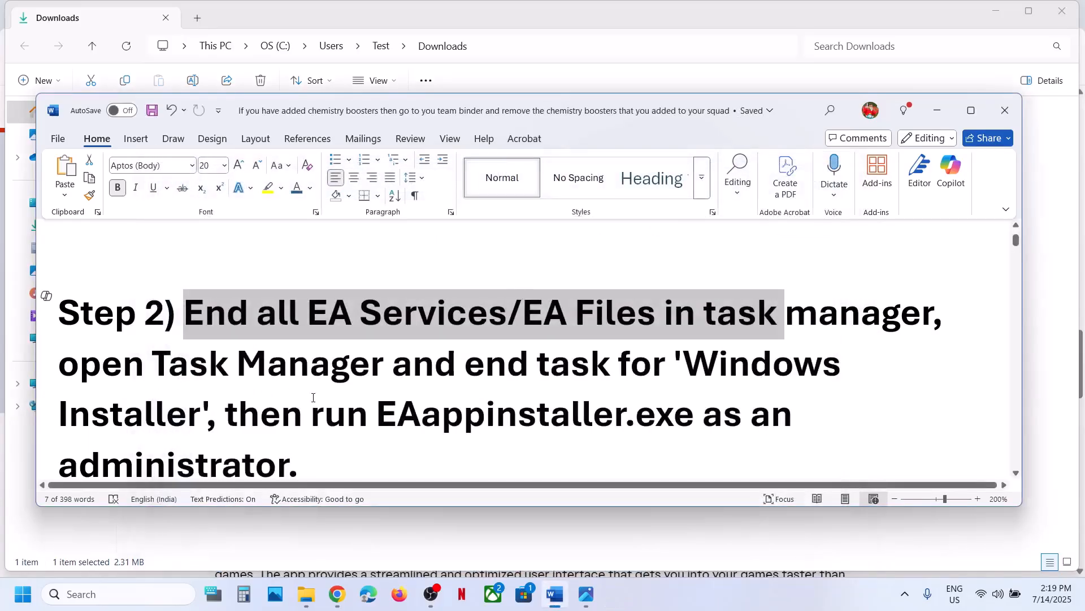
# Step: Highlight the instruction to run EAappinstaller.exe as an administrator and view the run options of EAappInstaller in Downloads
pyautogui.scroll(-1, 297, 405)
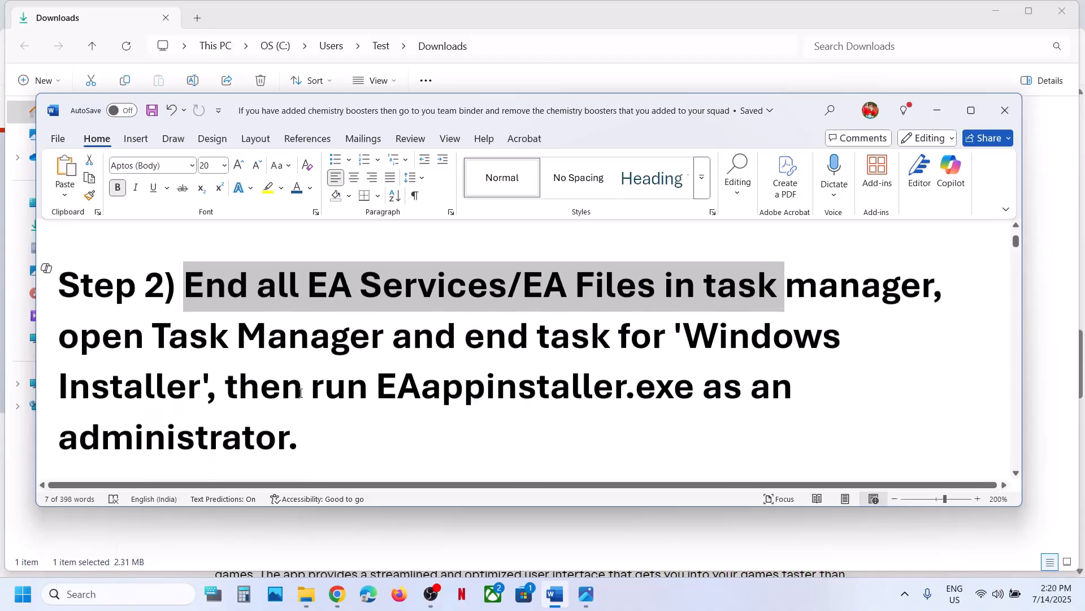
pyautogui.moveTo(297, 394); pyautogui.dragTo(310, 436)
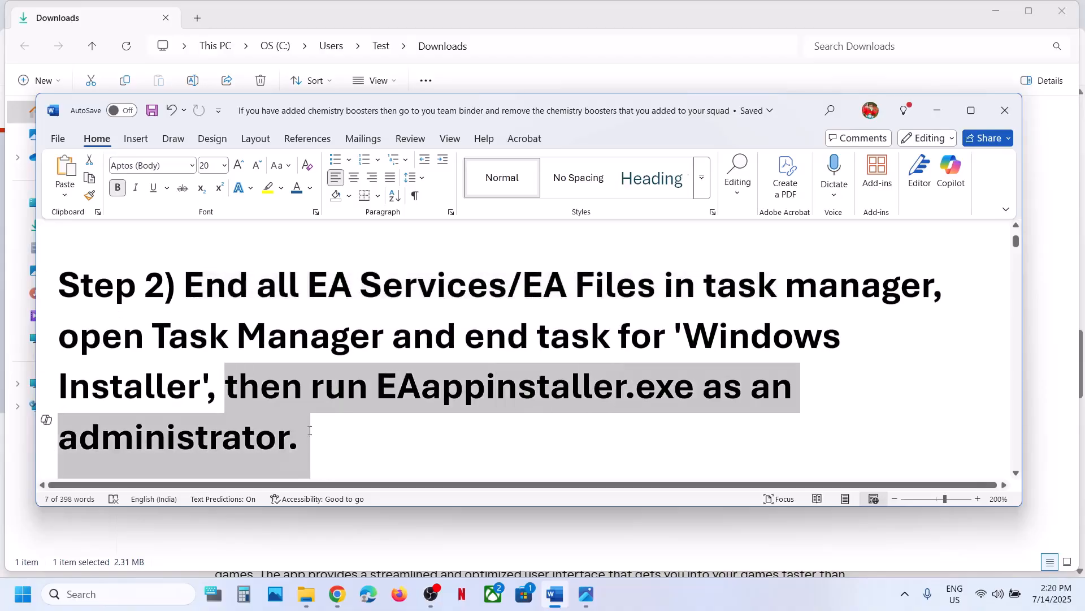
pyautogui.click(625, 14)
pyautogui.rightClick(270, 150)
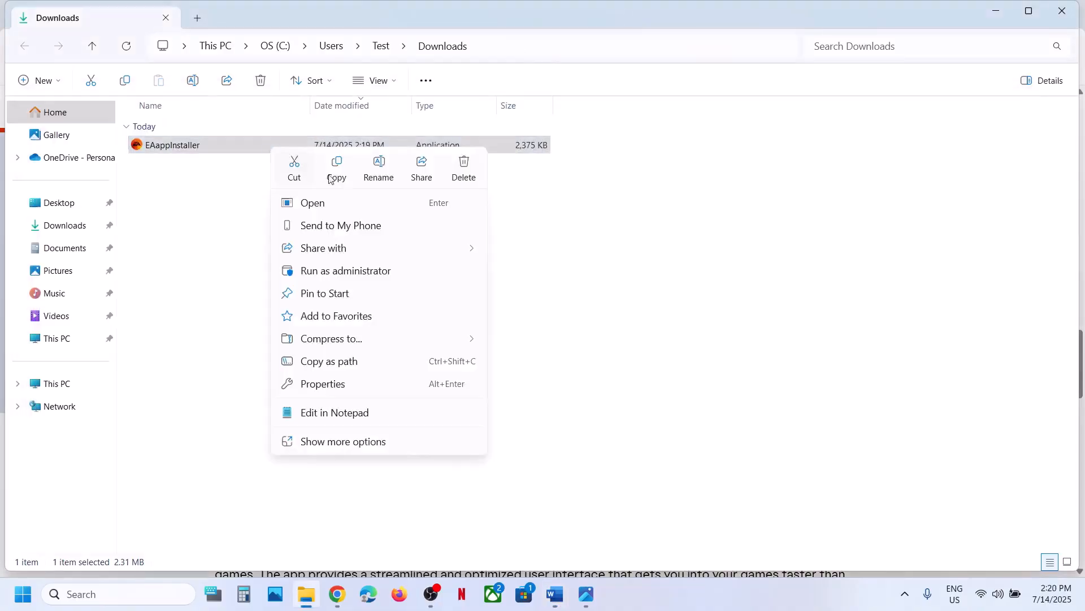
pyautogui.click(711, 404)
# Step: Return to the Word guide, highlight "Uncheck Create Desktop Shortcut" in Step 3 and minimize the document
pyautogui.click(555, 593)
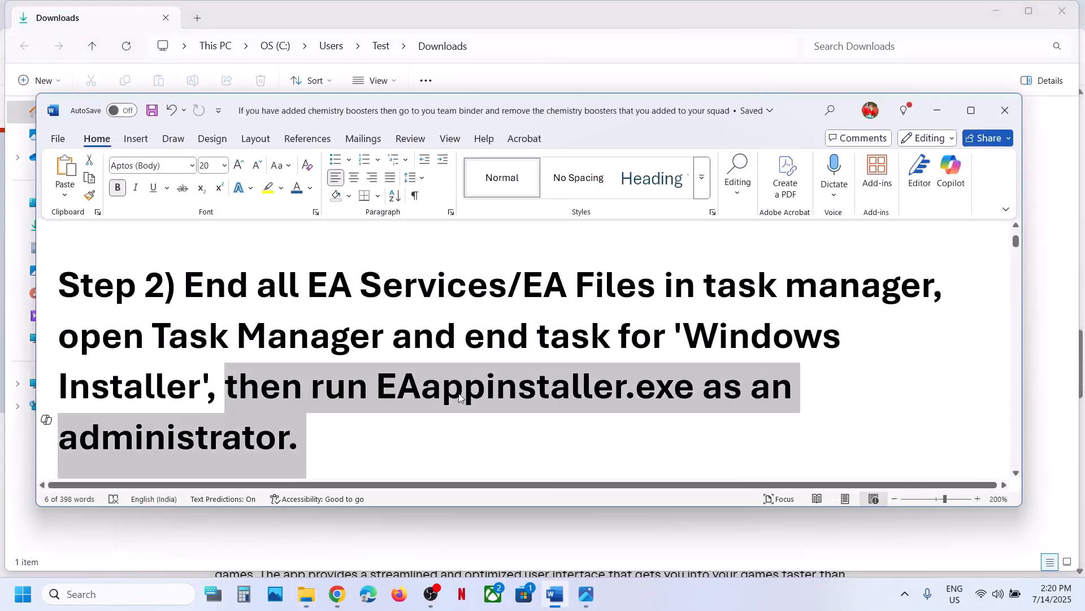
pyautogui.scroll(-5, 459, 396)
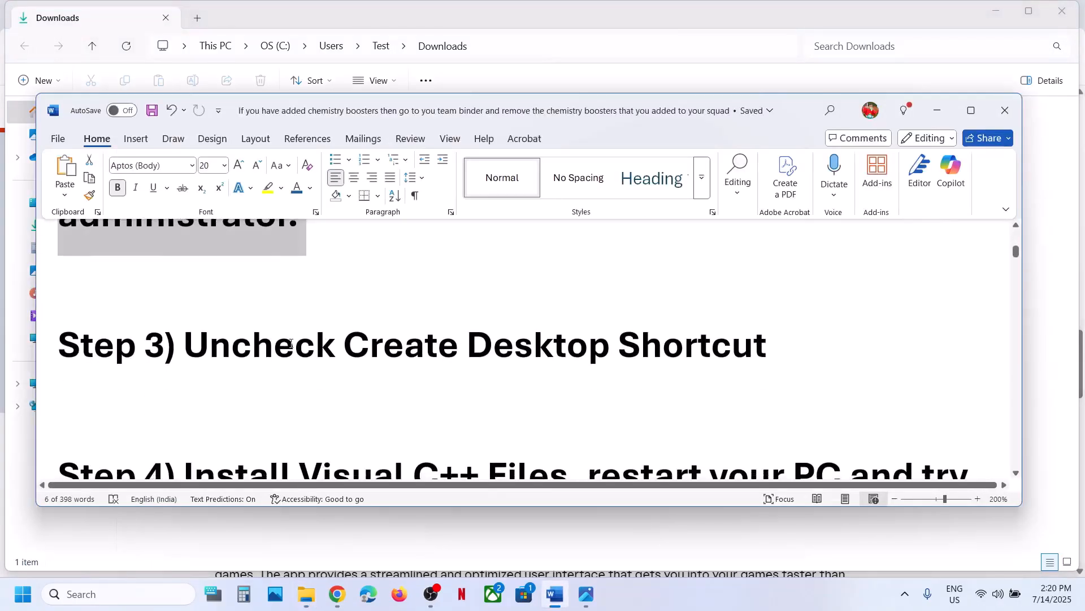
pyautogui.moveTo(290, 343); pyautogui.dragTo(766, 348)
pyautogui.click(937, 110)
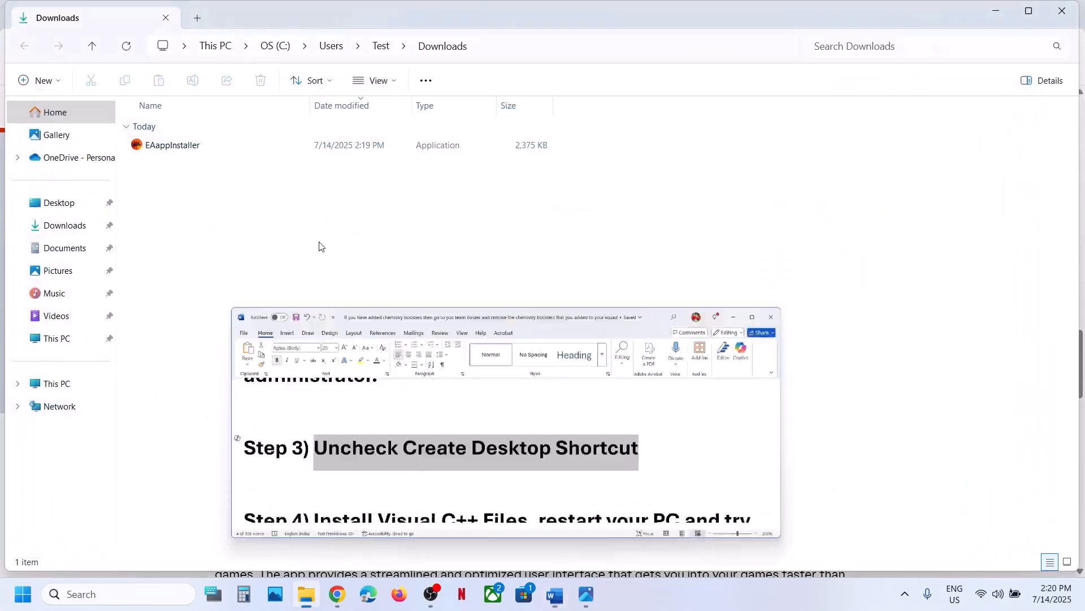
# Step: Run EAappInstaller from Downloads as administrator again and approve the User Account Control request
pyautogui.rightClick(174, 150)
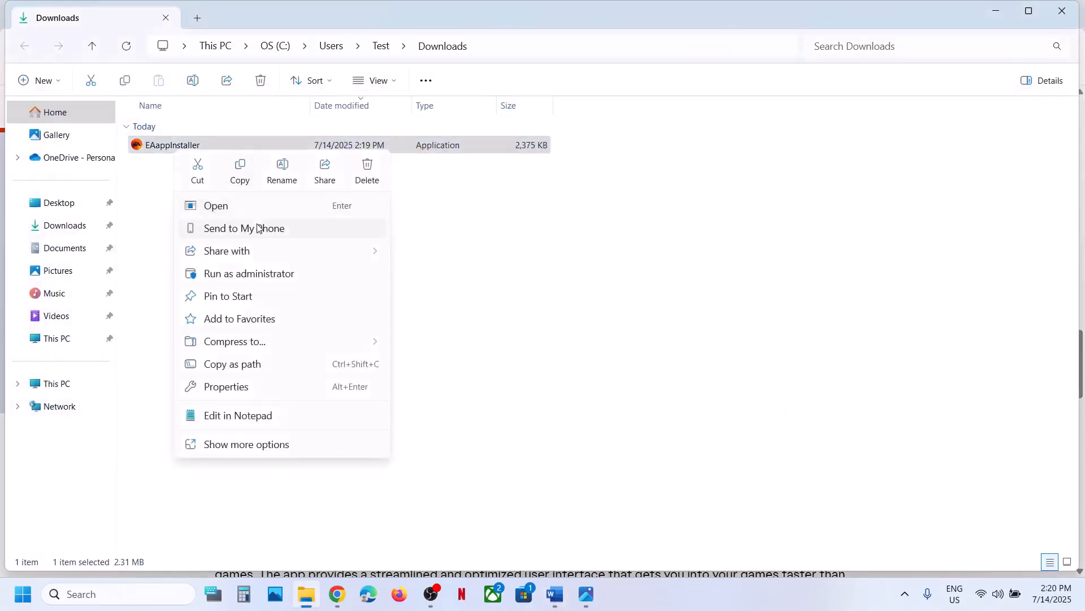
pyautogui.click(256, 274)
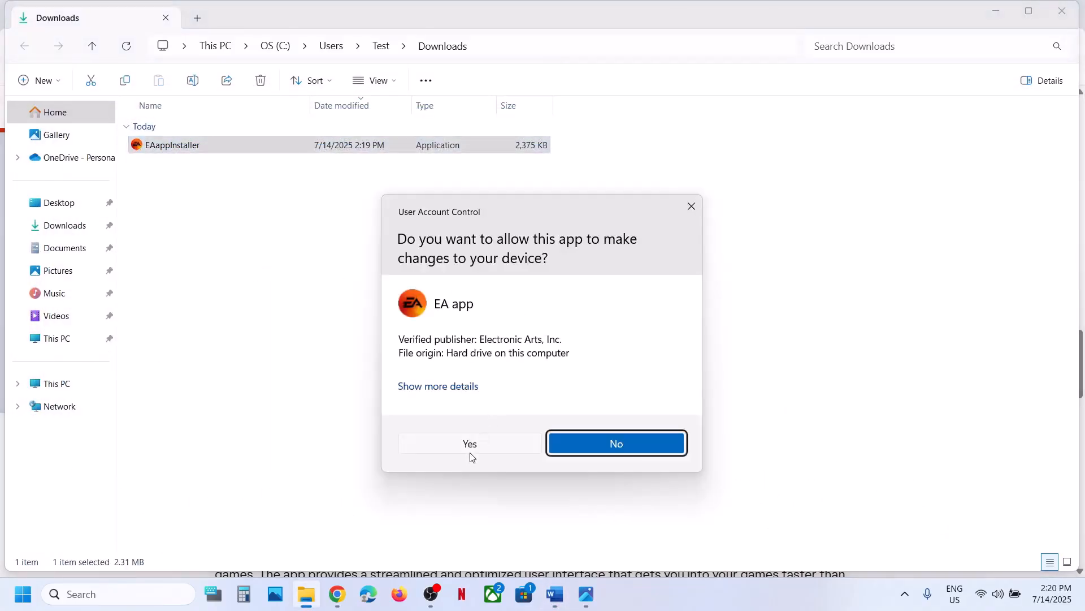
pyautogui.click(473, 444)
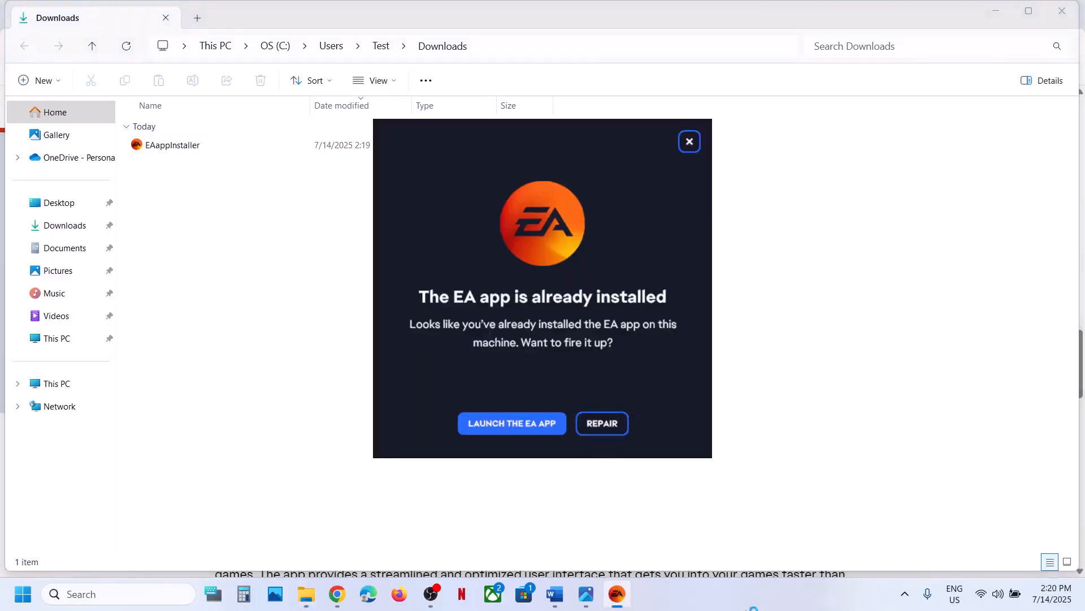
# Step: Customize the EA app setup with Create desktop shortcut unchecked and start the installation
pyautogui.click(689, 597)
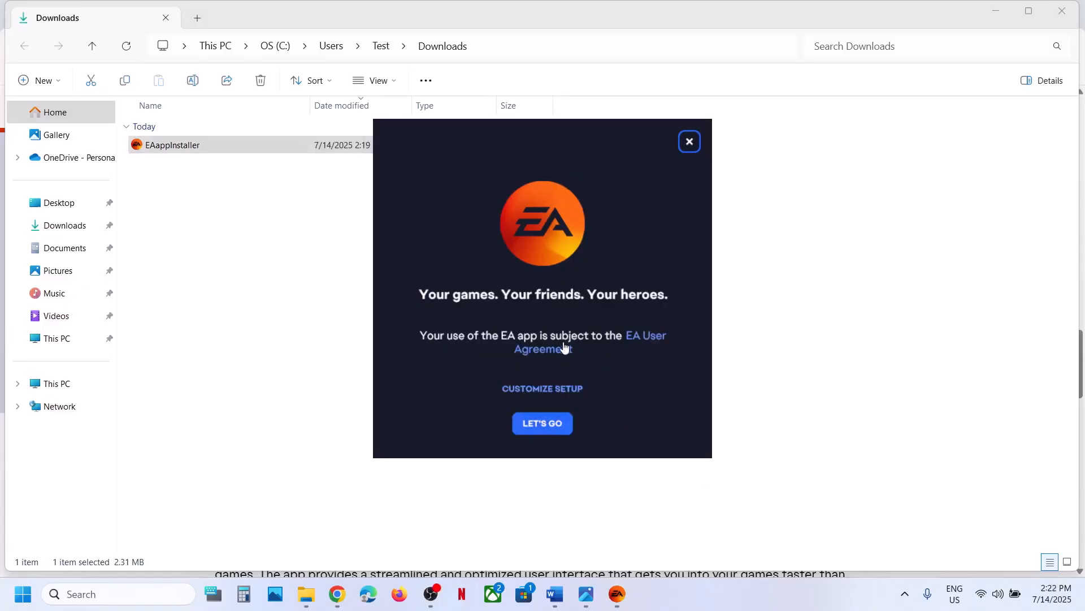
pyautogui.click(558, 390)
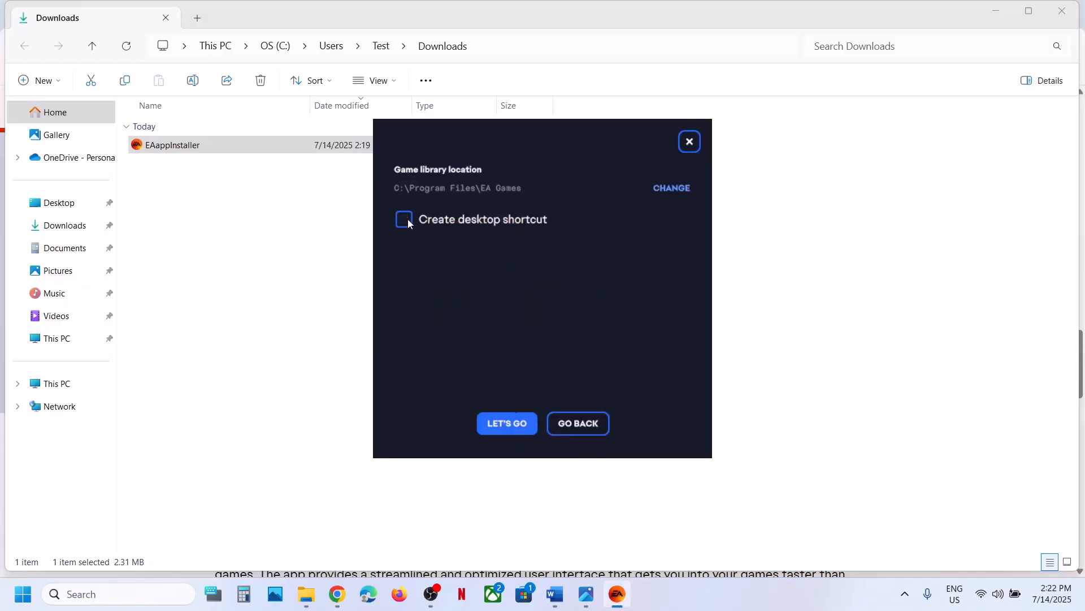
pyautogui.click(512, 425)
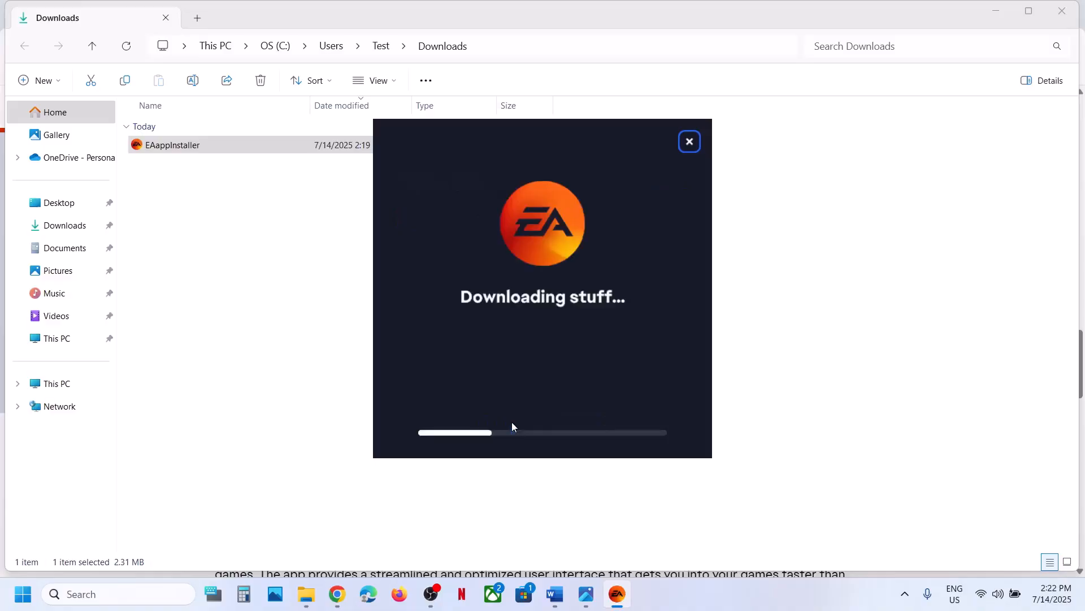
# Step: Switch to the Word guide and review the Visual C++ instructions in Steps 4 and 5, highlighting the restart-and-reinstall advice in Step 4
pyautogui.click(555, 594)
pyautogui.scroll(-2, 374, 367)
pyautogui.scroll(-3, 375, 367)
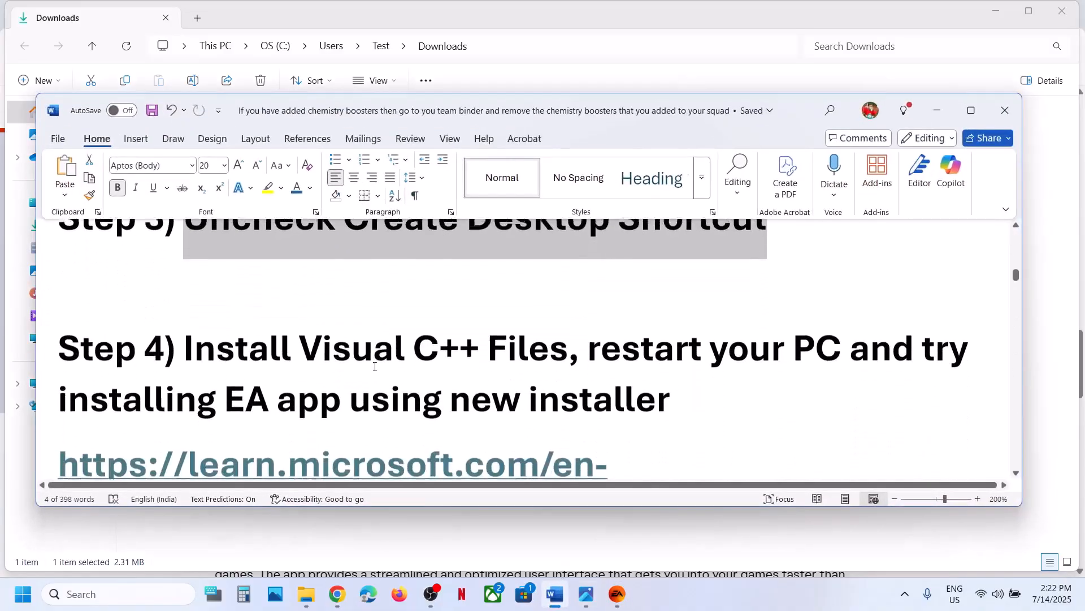
pyautogui.scroll(-1, 478, 345)
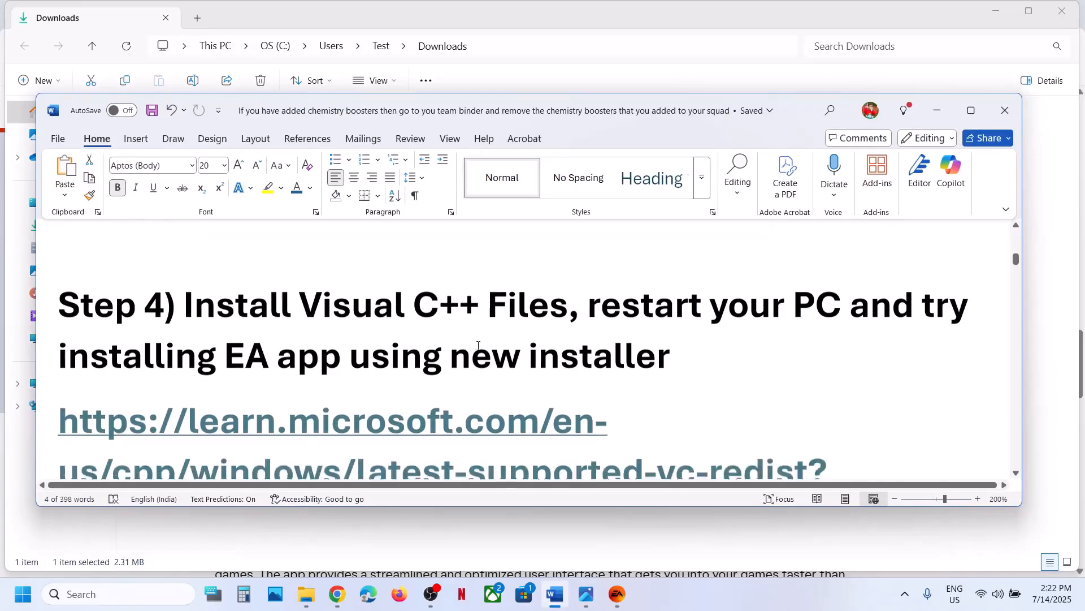
pyautogui.moveTo(655, 293); pyautogui.dragTo(449, 343)
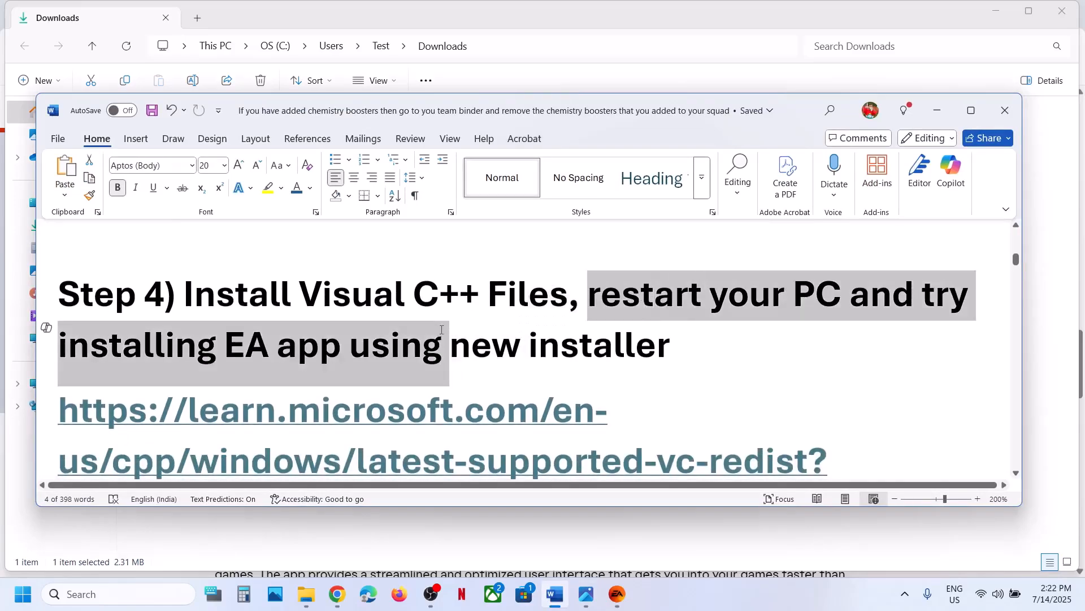
pyautogui.click(448, 343)
pyautogui.scroll(-5, 450, 339)
pyautogui.scroll(-2, 450, 330)
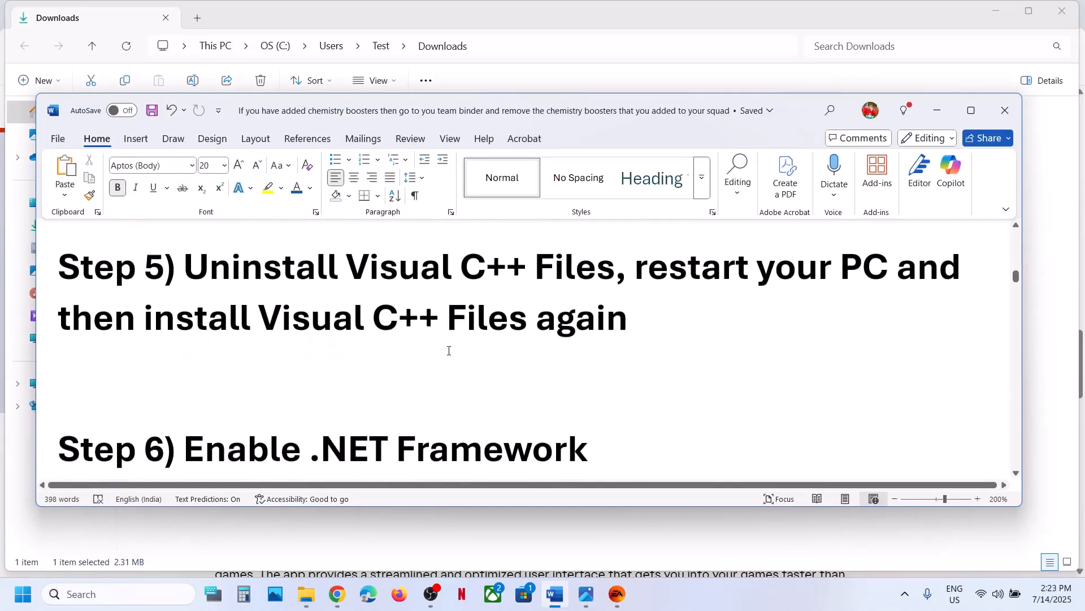
# Step: Copy the Microsoft Visual C++ redistributable download link listed under Step 4 of the Word guide
pyautogui.scroll(7, 448, 351)
pyautogui.scroll(-1, 435, 395)
pyautogui.scroll(2, 432, 409)
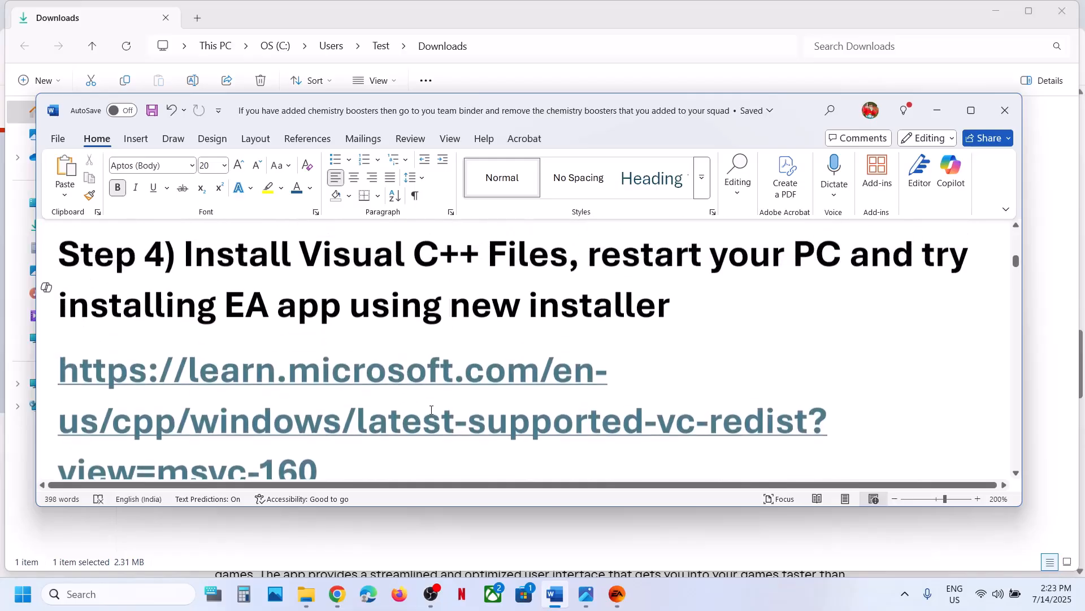
pyautogui.scroll(-1, 431, 416)
pyautogui.moveTo(330, 447); pyautogui.dragTo(61, 339)
pyautogui.hotkey('ctrl', 'c')
# Step: Switch to Chrome and open the copied Visual C++ redistributable link in a new tab
pyautogui.click(338, 593)
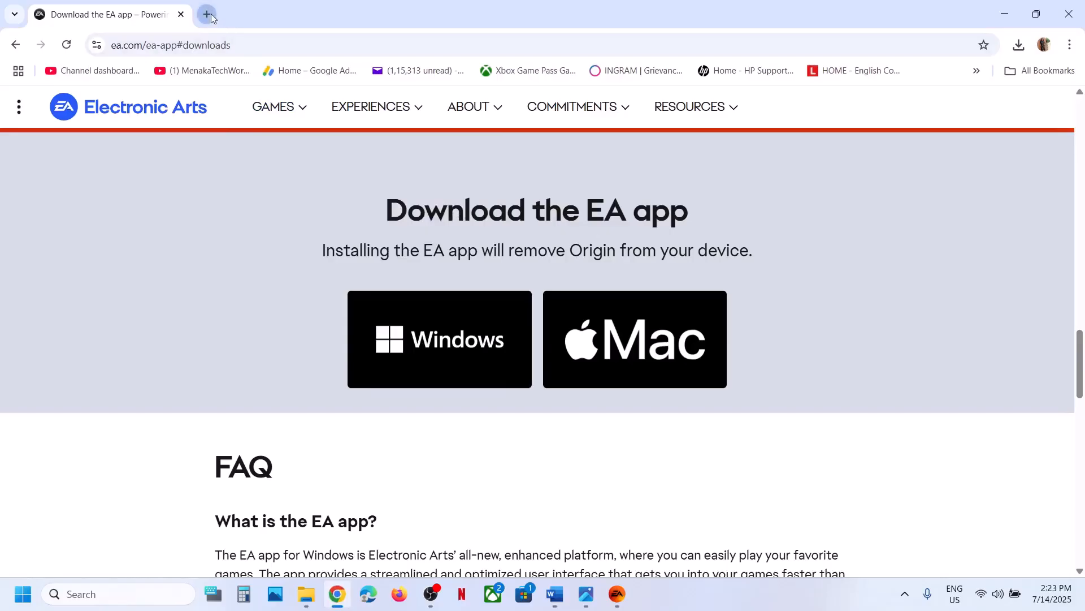
pyautogui.click(206, 14)
pyautogui.hotkey('ctrl', 'v')
pyautogui.press('Return')
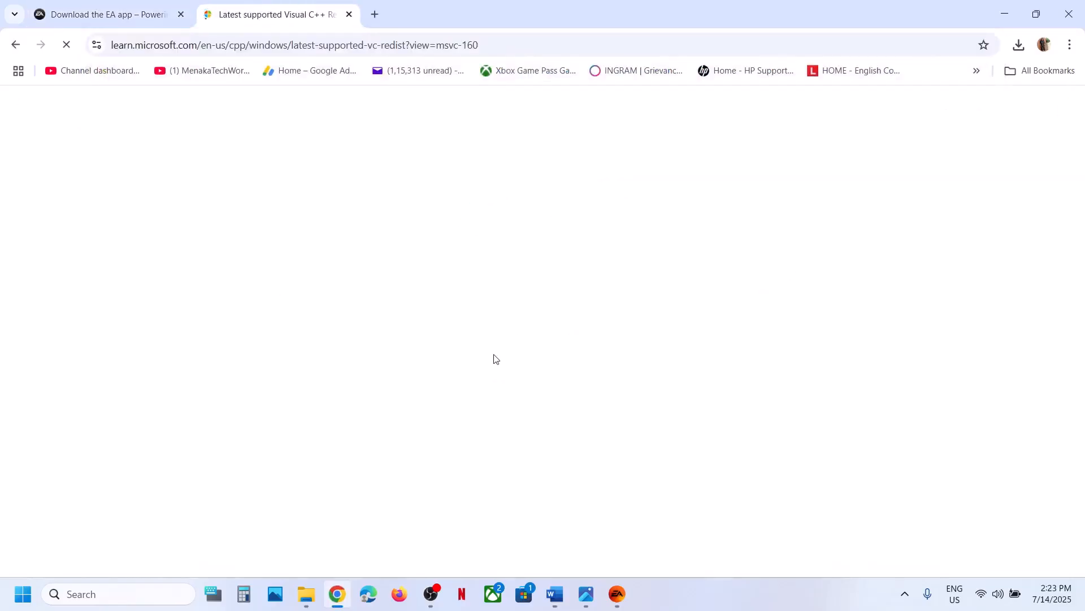
# Step: Download the latest X86 and X64 Visual C++ Redistributable installers from the architecture table
pyautogui.scroll(-8, 410, 302)
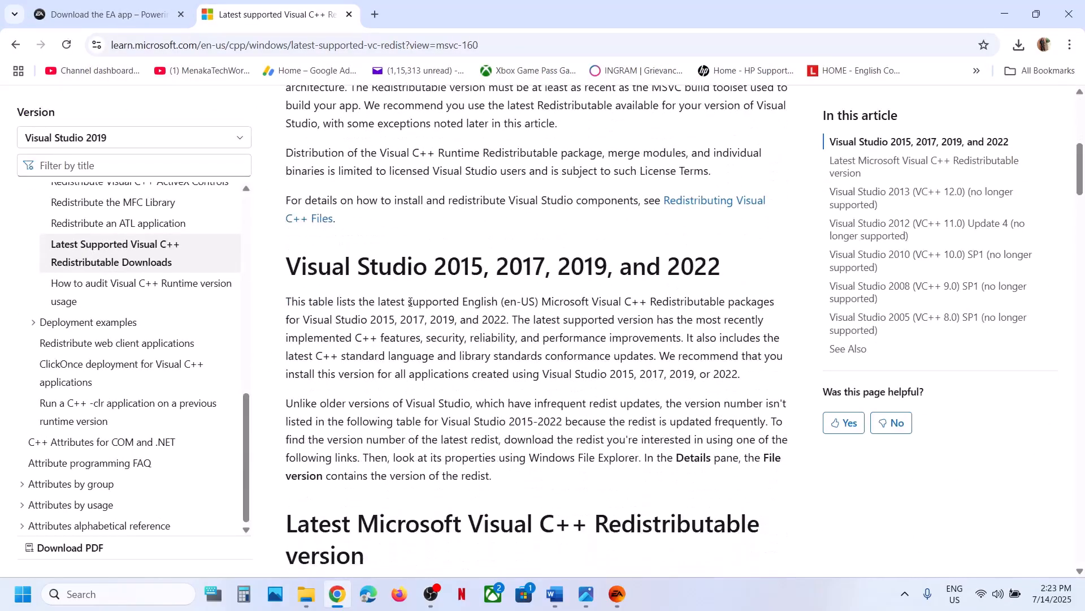
pyautogui.scroll(-7, 444, 428)
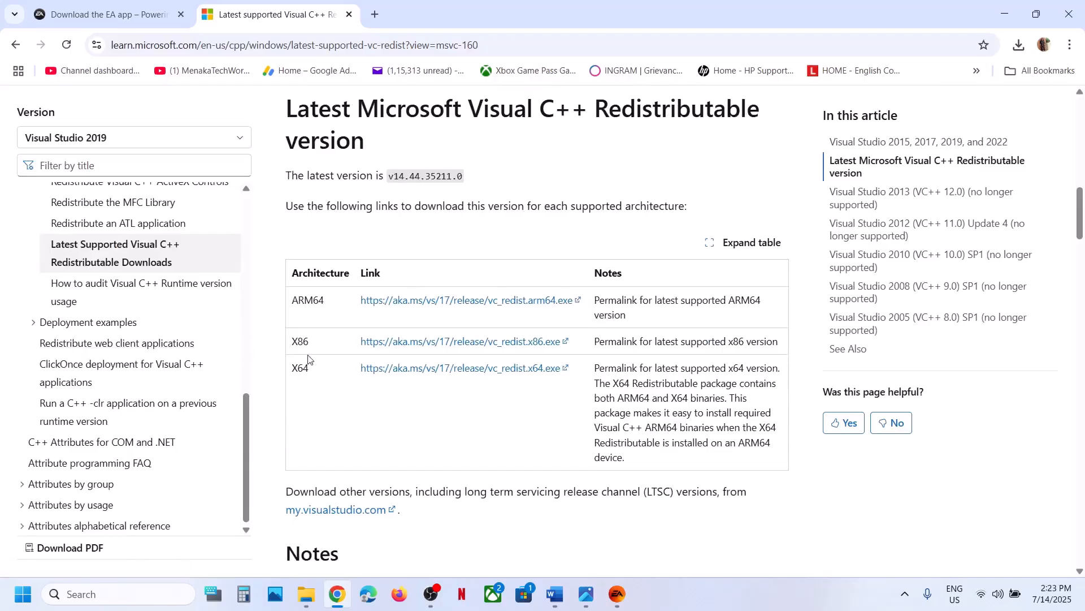
pyautogui.doubleClick(301, 369)
pyautogui.doubleClick(300, 343)
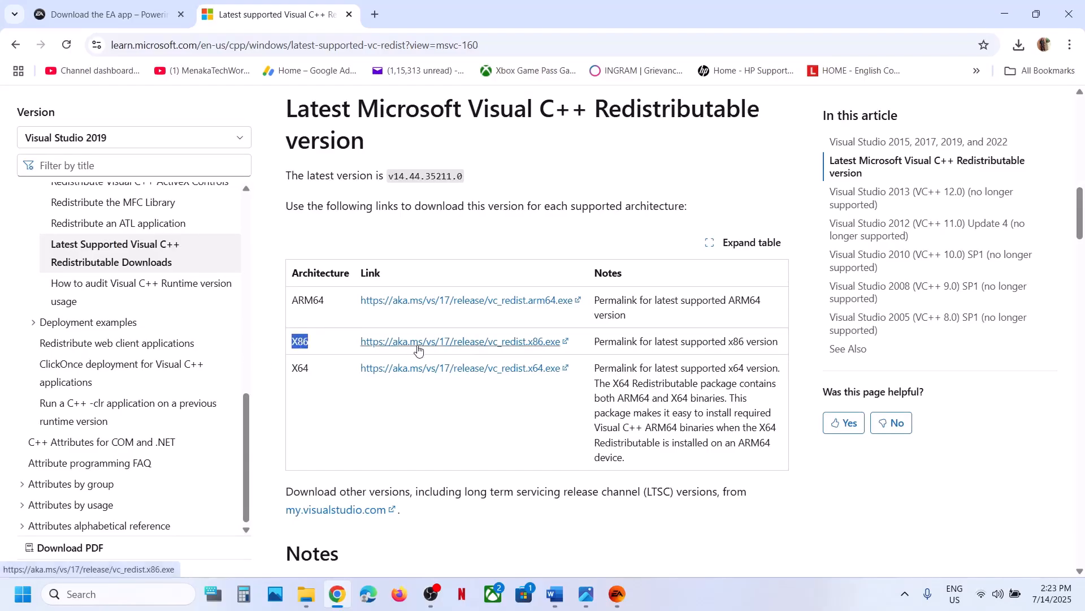
pyautogui.click(411, 342)
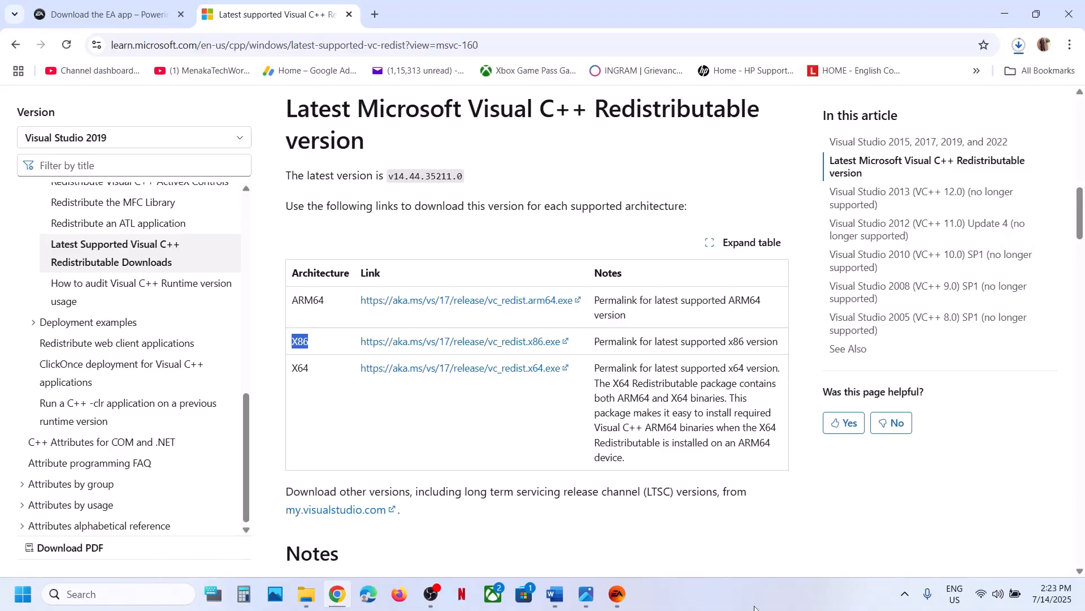
pyautogui.click(755, 600)
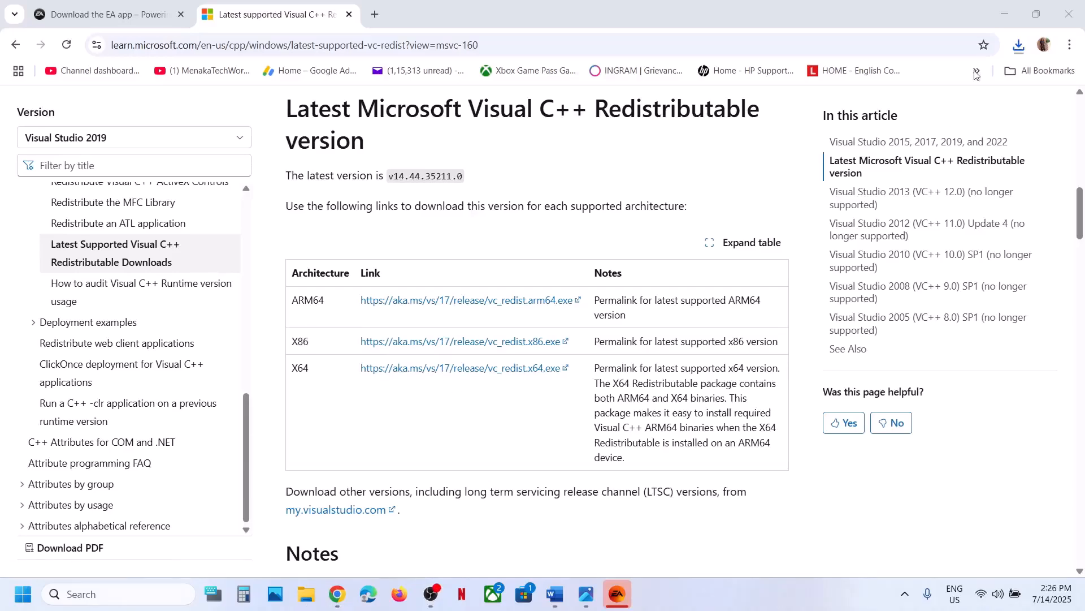
# Step: Run the downloaded x64 Visual C++ Redistributable, agree to the license terms, install it and approve the User Account Control request
pyautogui.click(1019, 45)
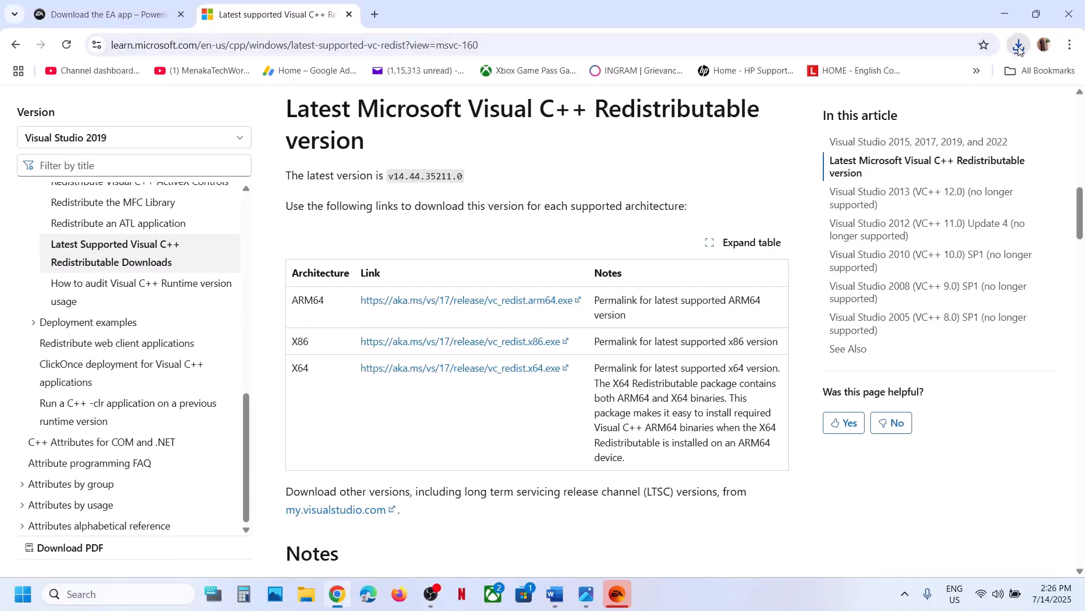
pyautogui.click(903, 115)
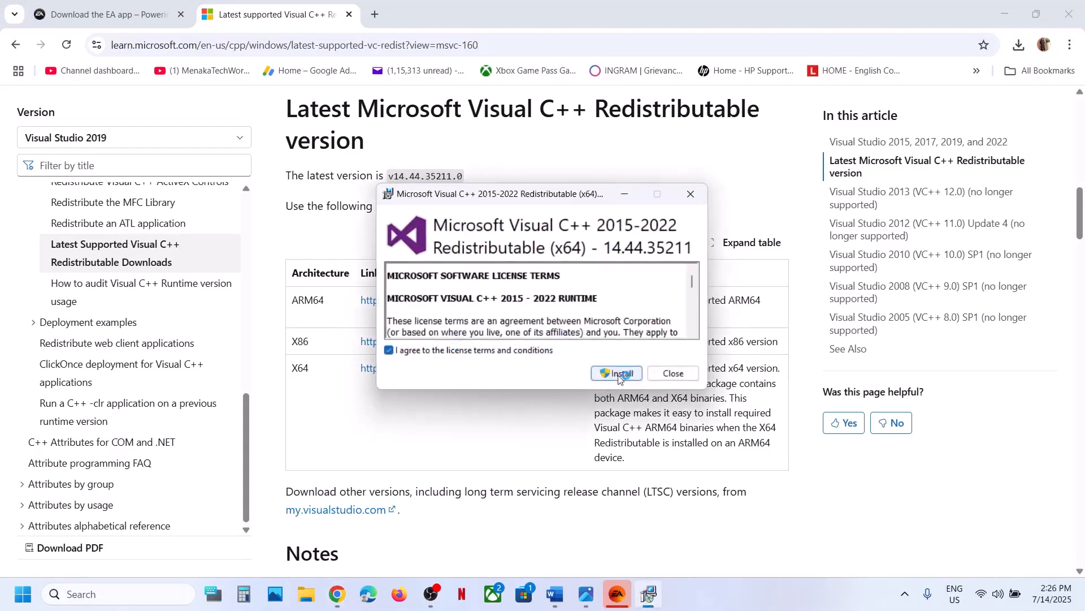
pyautogui.click(621, 374)
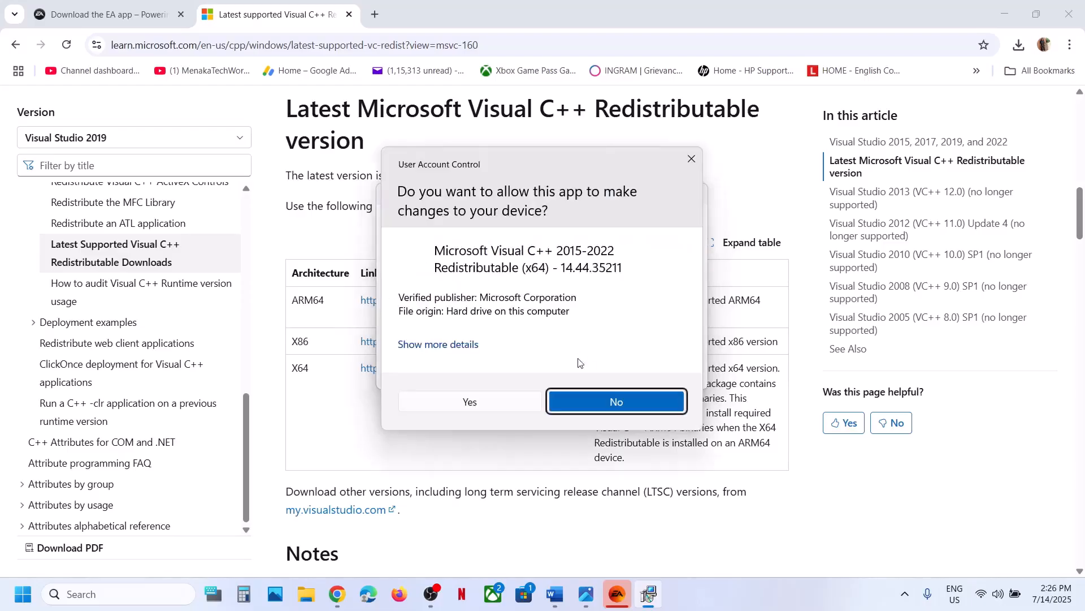
pyautogui.click(470, 402)
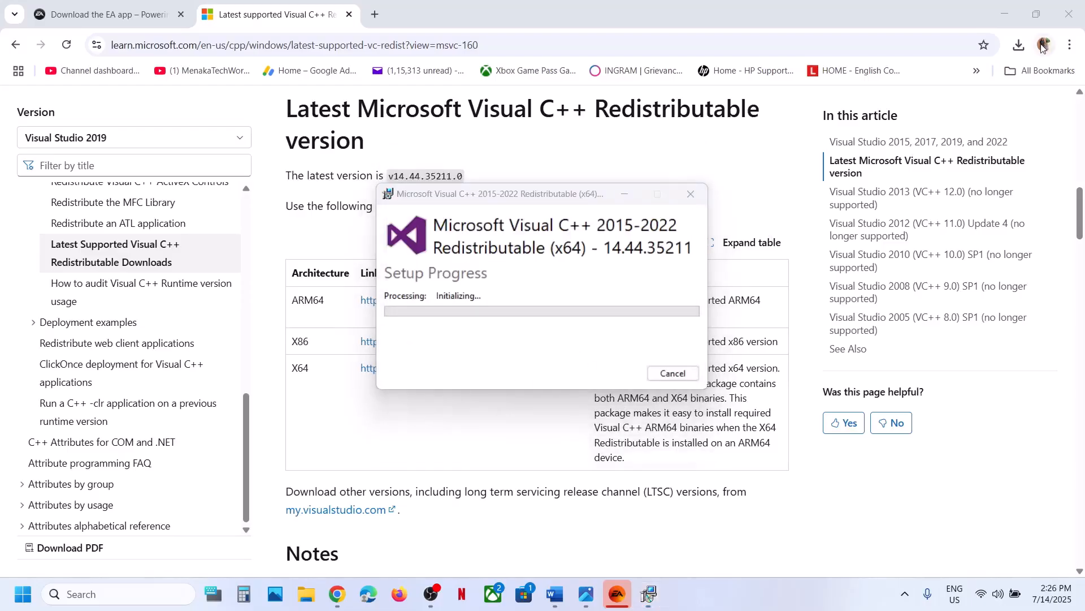
# Step: Run the downloaded x86 Visual C++ Redistributable, choose Repair and approve the User Account Control request
pyautogui.click(1019, 45)
pyautogui.click(891, 150)
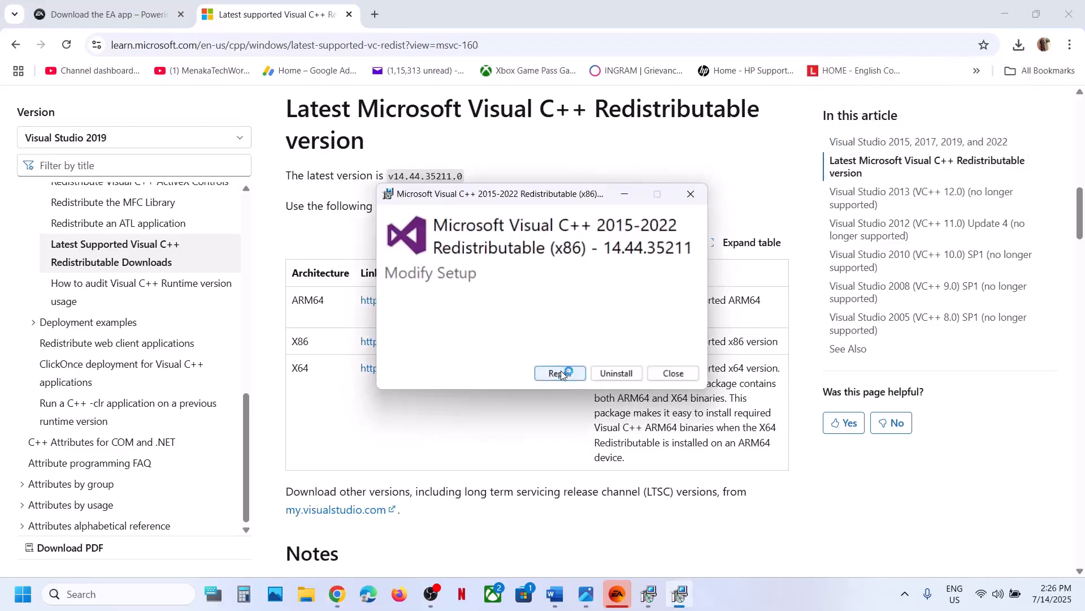
pyautogui.click(559, 374)
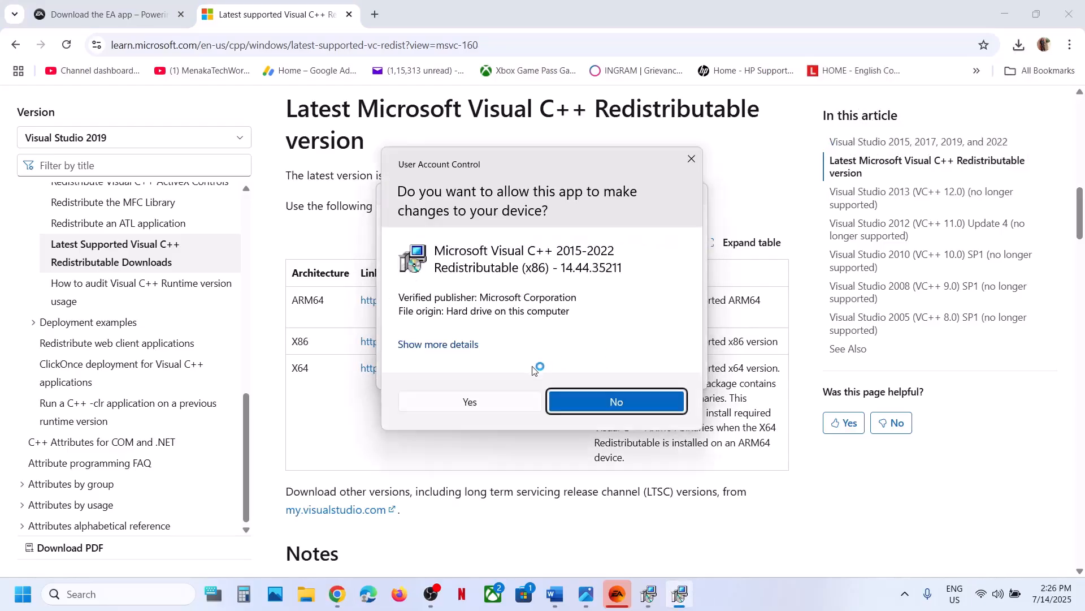
pyautogui.click(510, 400)
# Step: Move the x64 and x86 setup windows apart to check both installations' progress, then return to the browser page
pyautogui.click(649, 593)
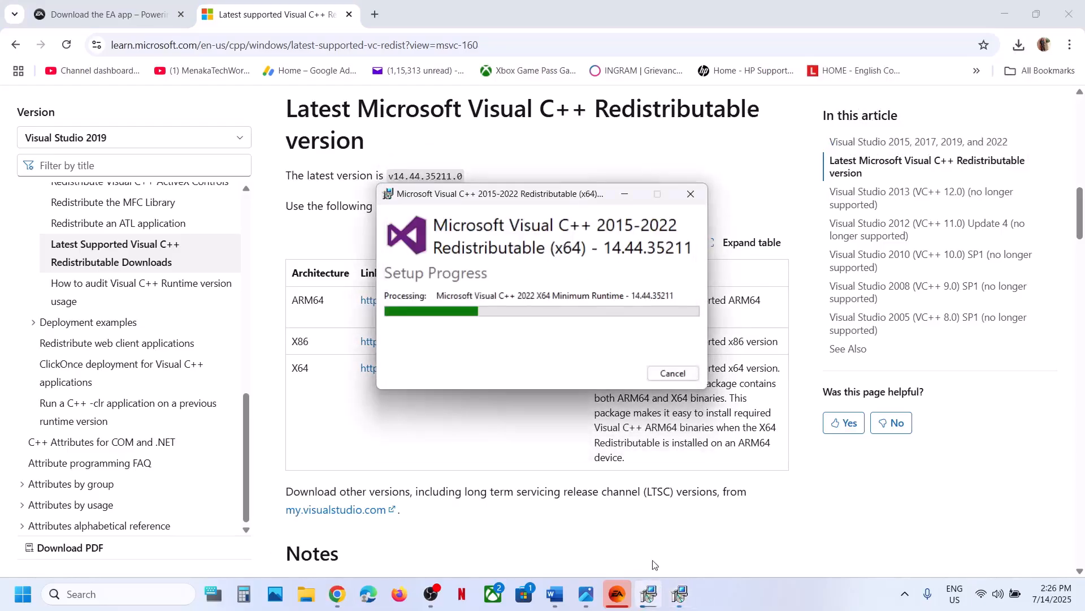
pyautogui.moveTo(556, 196); pyautogui.dragTo(332, 220)
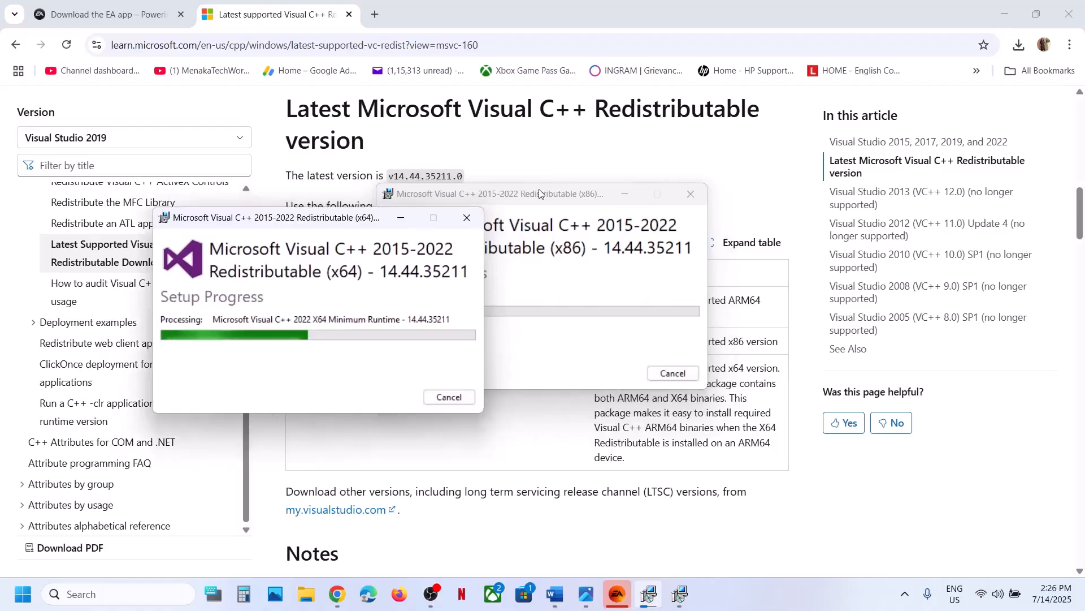
pyautogui.moveTo(540, 193); pyautogui.dragTo(663, 242)
pyautogui.click(444, 449)
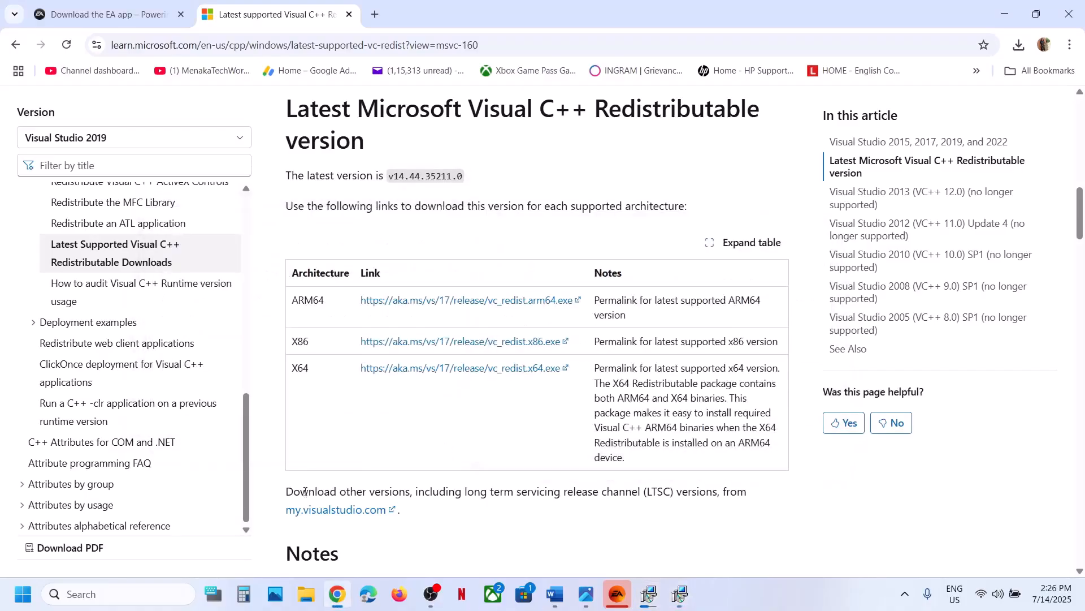
# Step: Show the Windows power options containing Restart, then dismiss them without restarting the PC
pyautogui.click(9, 601)
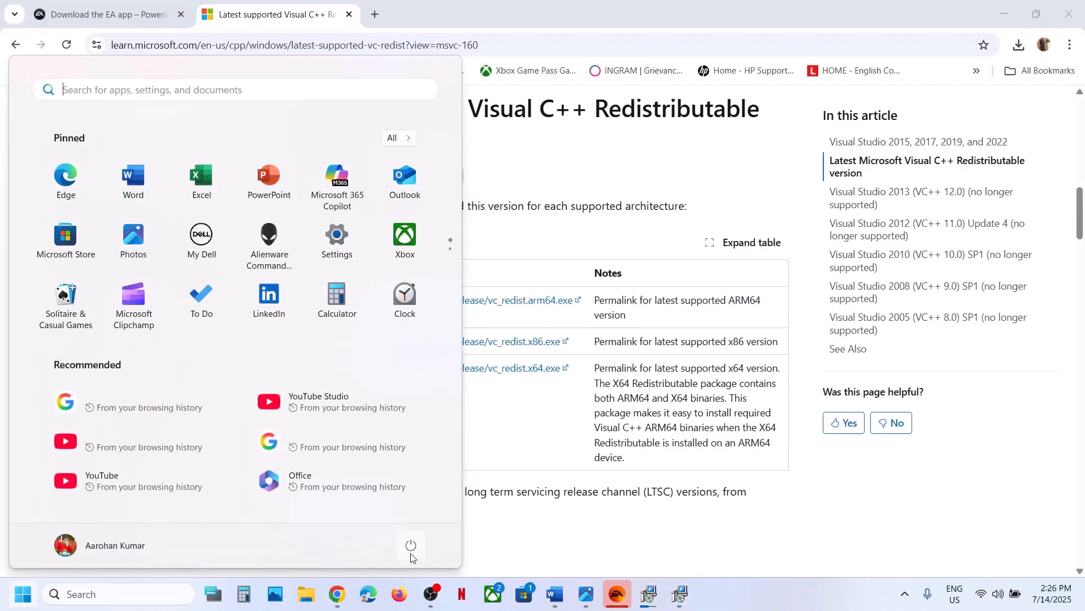
pyautogui.click(411, 547)
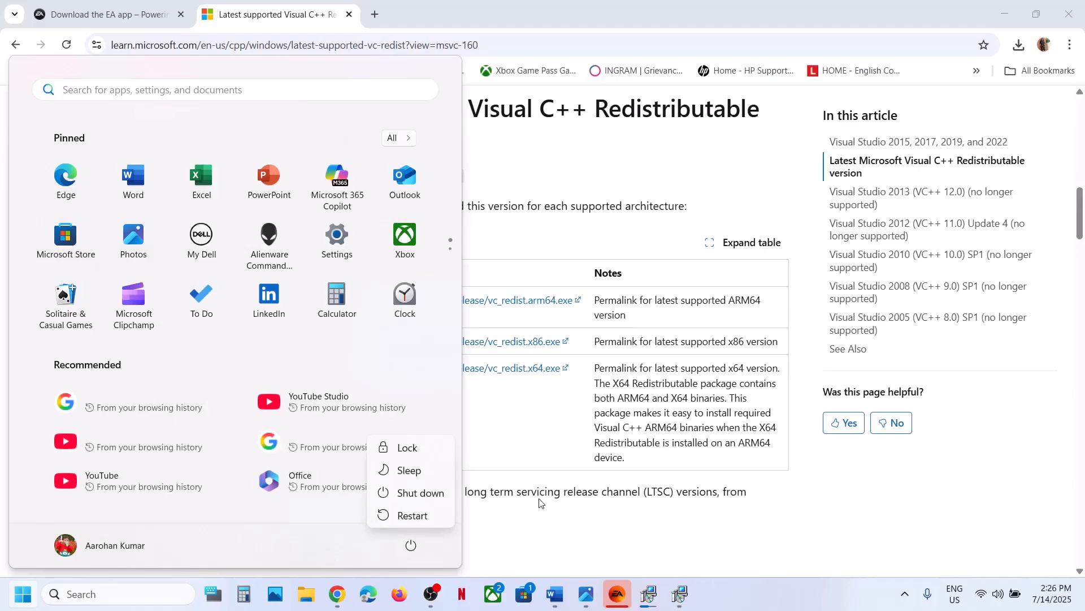
pyautogui.press('Escape')
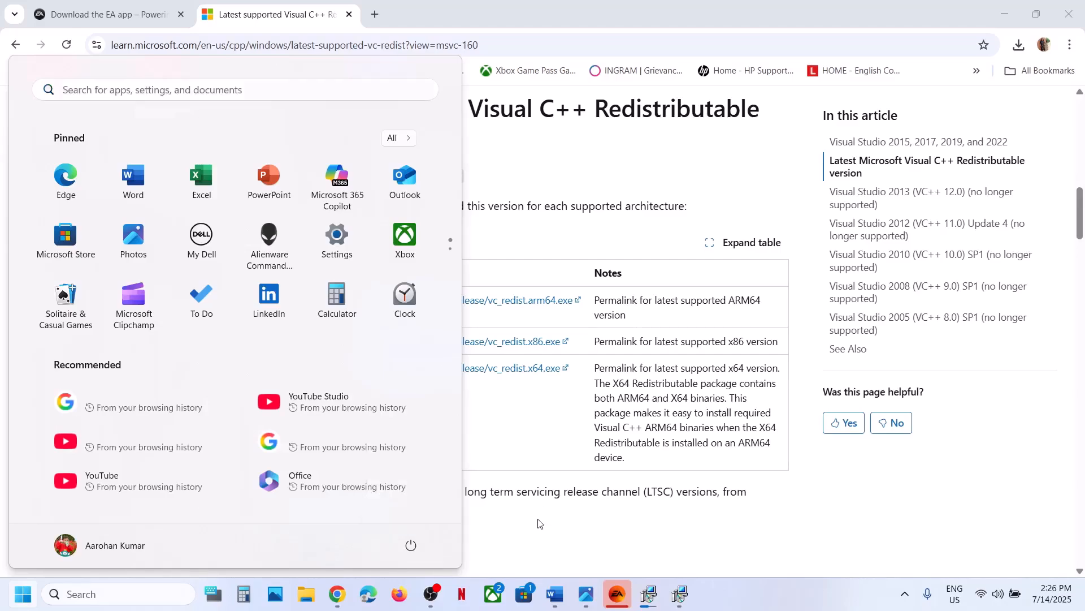
pyautogui.press('Escape')
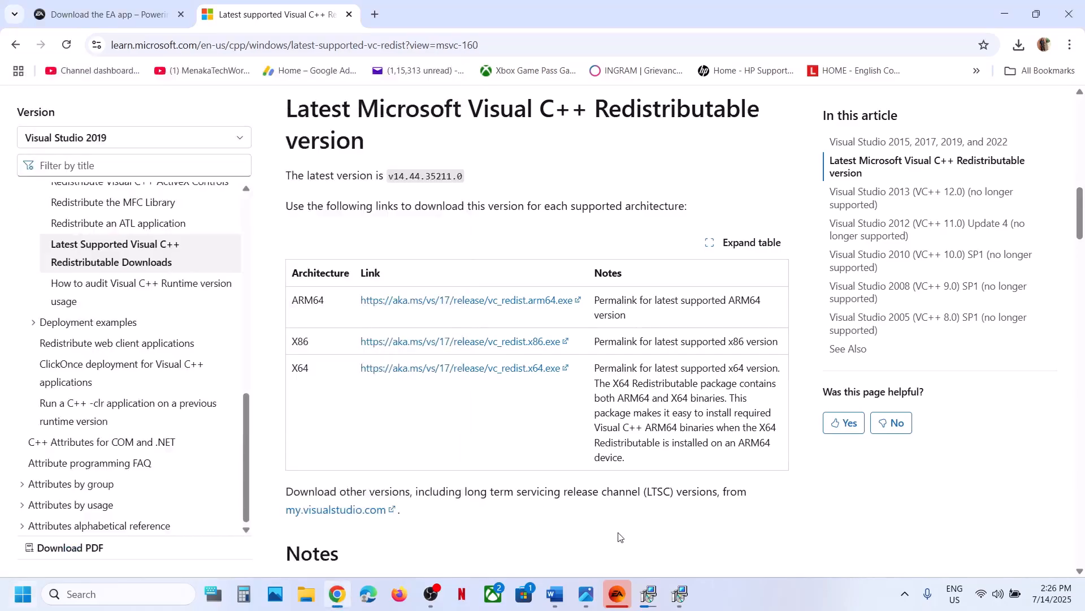
# Step: Switch to the Word guide and highlight the Step 5 instruction on uninstalling and reinstalling the Visual C++ files
pyautogui.click(555, 594)
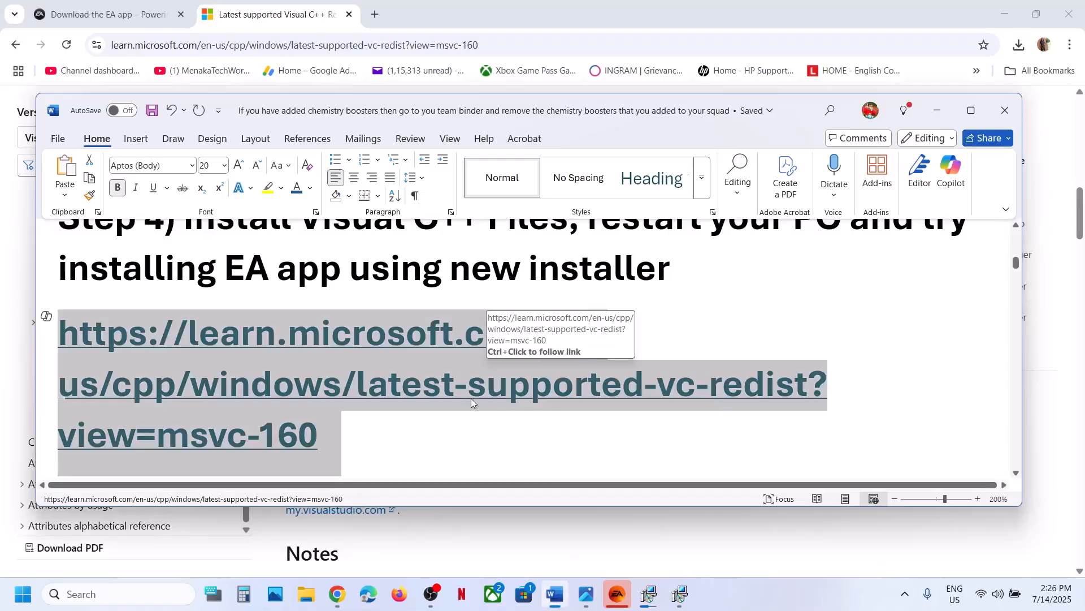
pyautogui.scroll(-3, 471, 398)
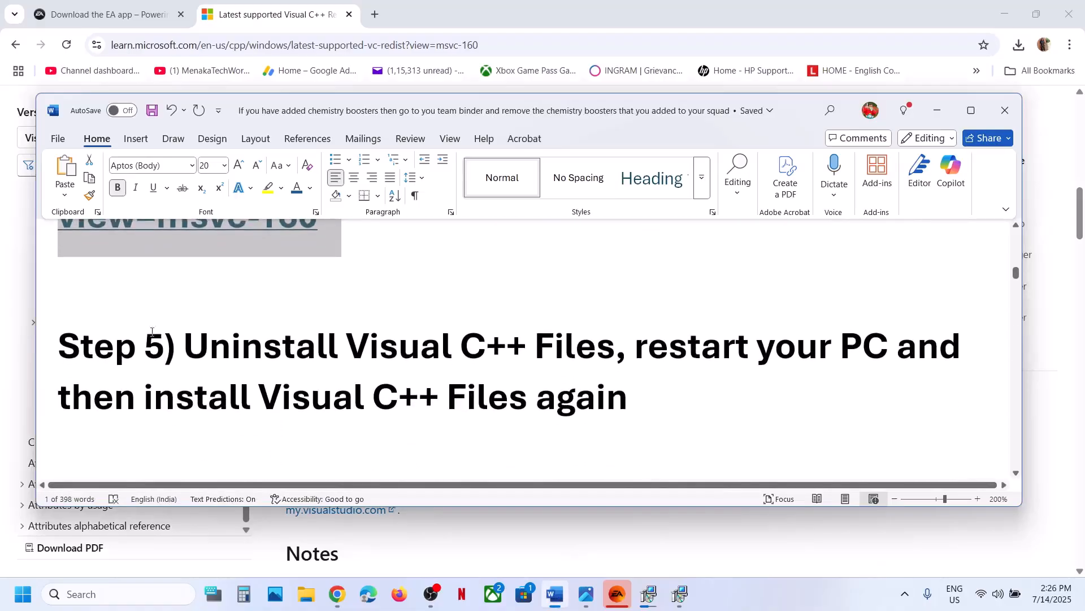
pyautogui.moveTo(204, 342); pyautogui.dragTo(569, 375)
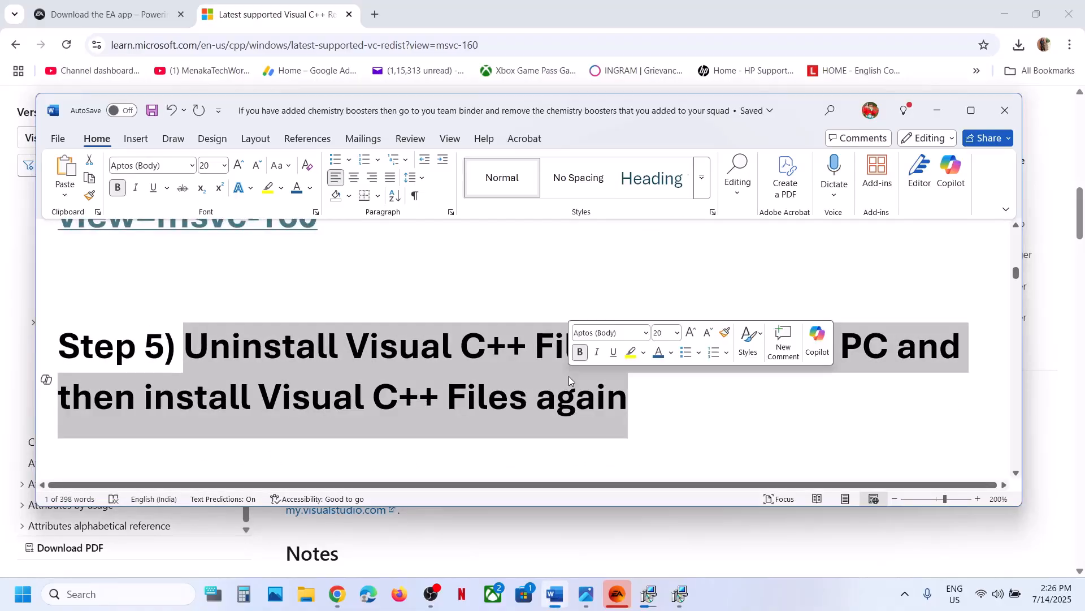
pyautogui.click(649, 426)
# Step: Open Control Panel's program uninstall list and show the Uninstall option for Microsoft Visual C++ 2015-2022 Redistributable (x64) version 14.44.35208.0, then dismiss it
pyautogui.click(81, 592)
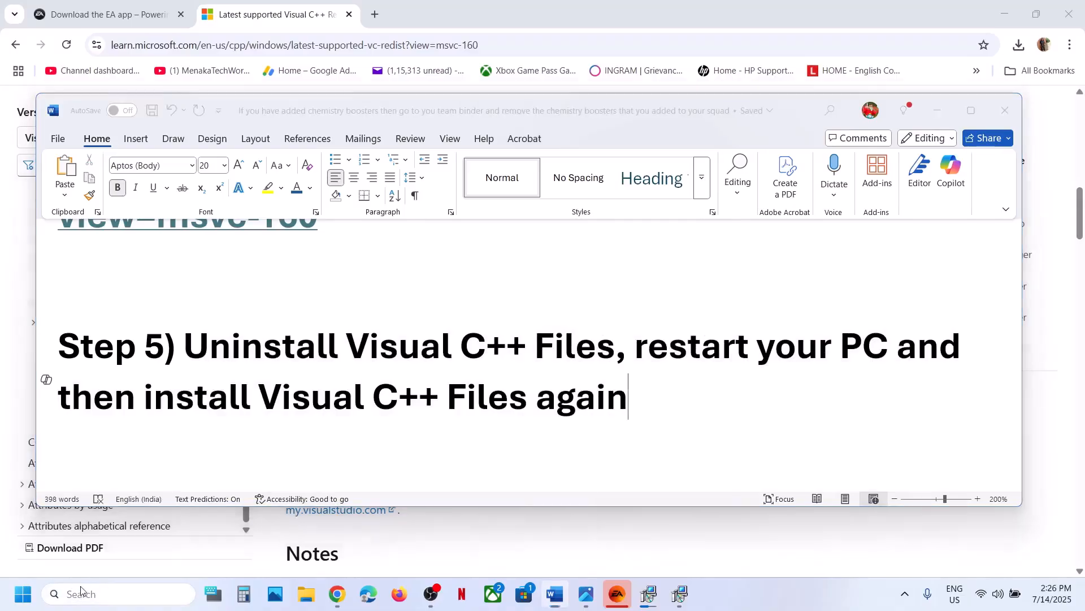
pyautogui.write('control')
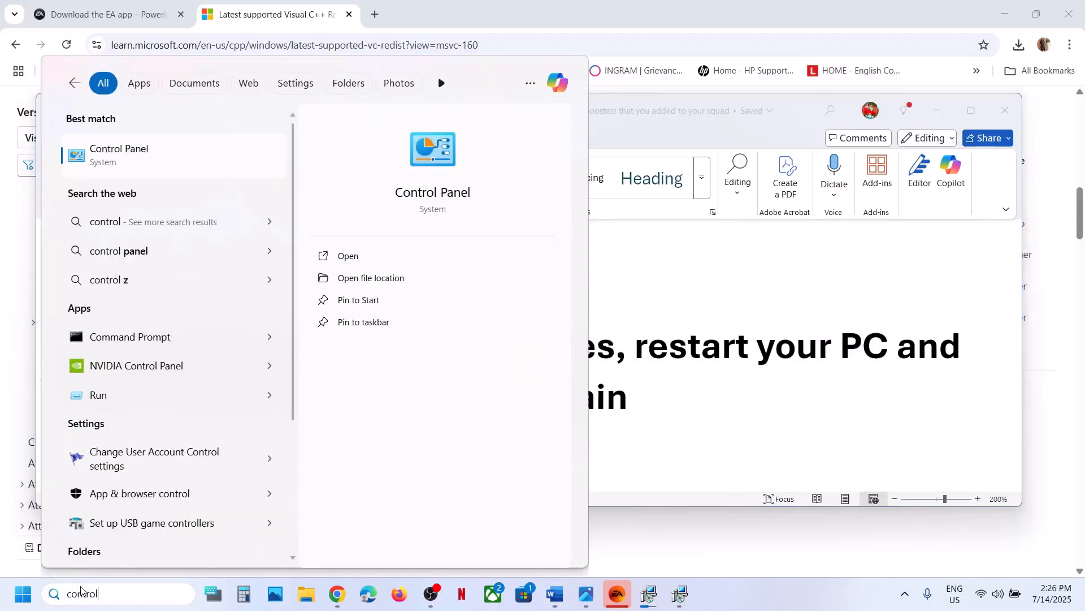
pyautogui.press('Return')
pyautogui.click(360, 292)
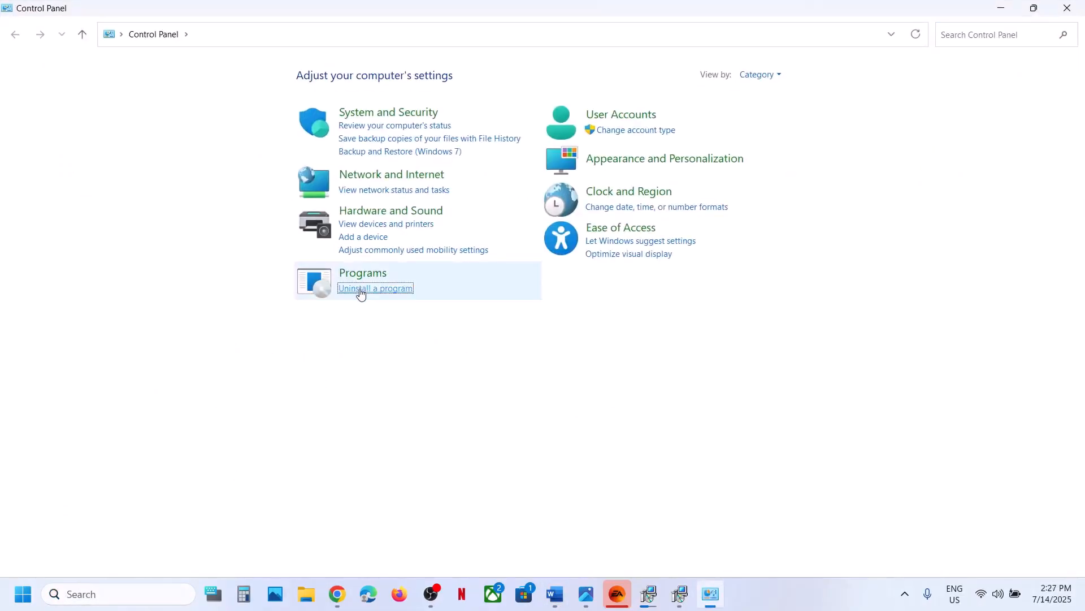
pyautogui.scroll(-5, 395, 337)
pyautogui.scroll(-15, 394, 337)
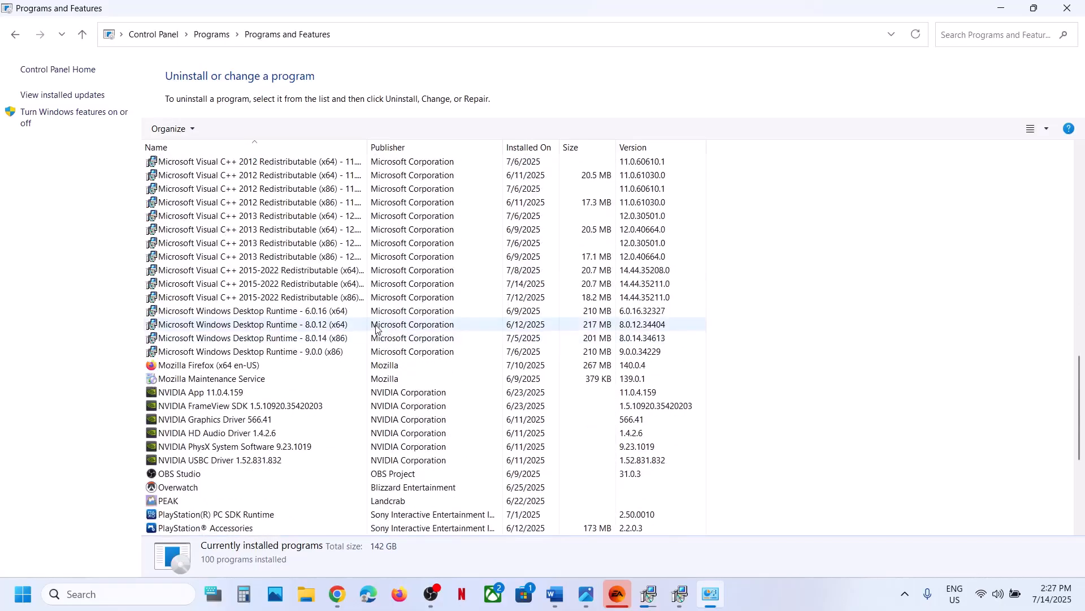
pyautogui.rightClick(331, 270)
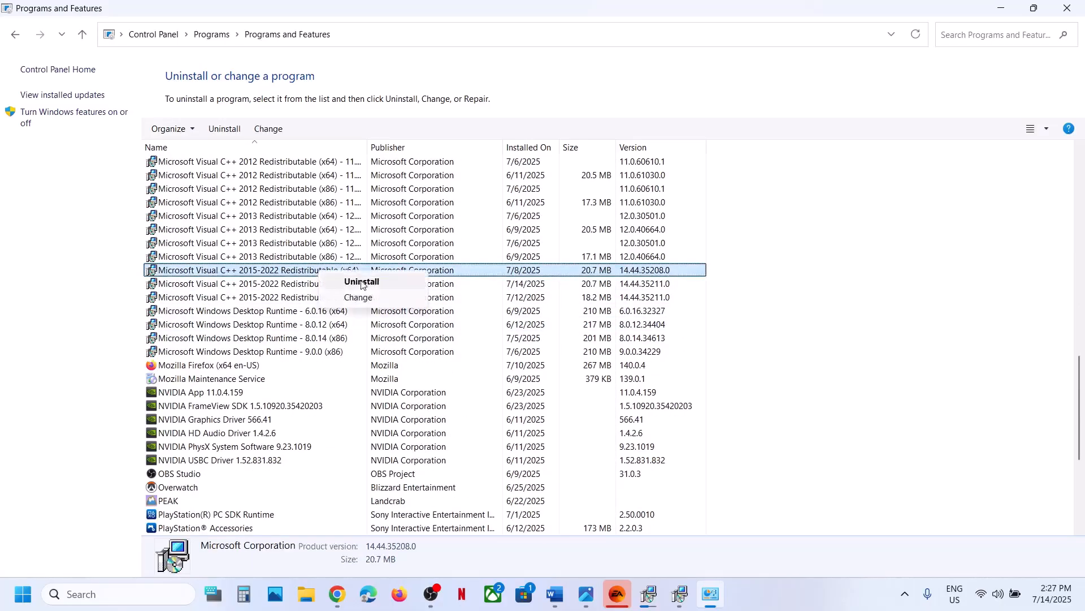
pyautogui.click(656, 55)
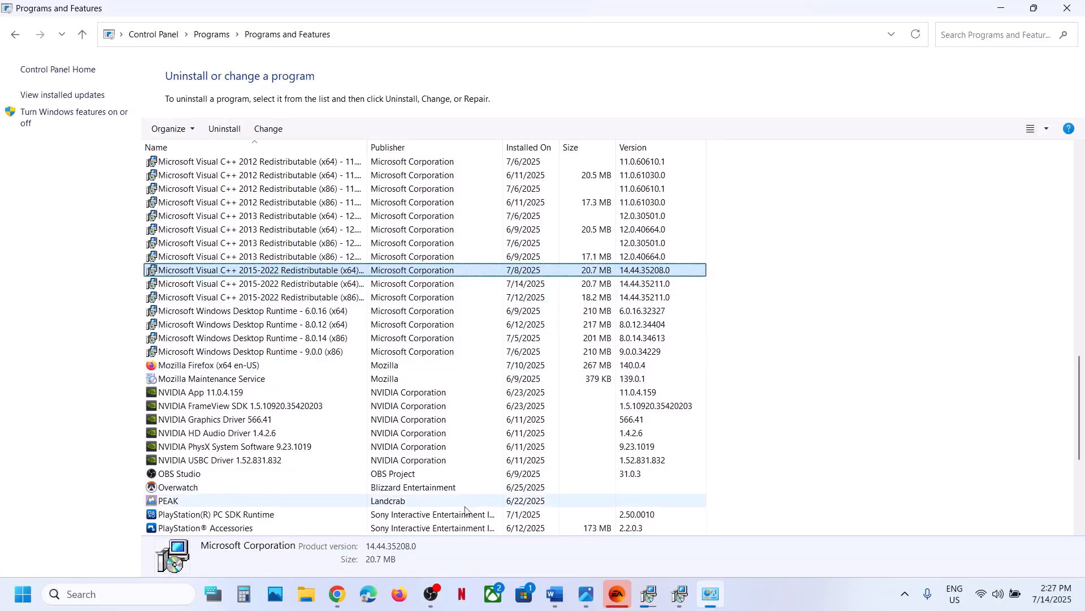
# Step: Return to the Visual C++ download page in Chrome, then show the PC's Restart option and dismiss it
pyautogui.click(337, 598)
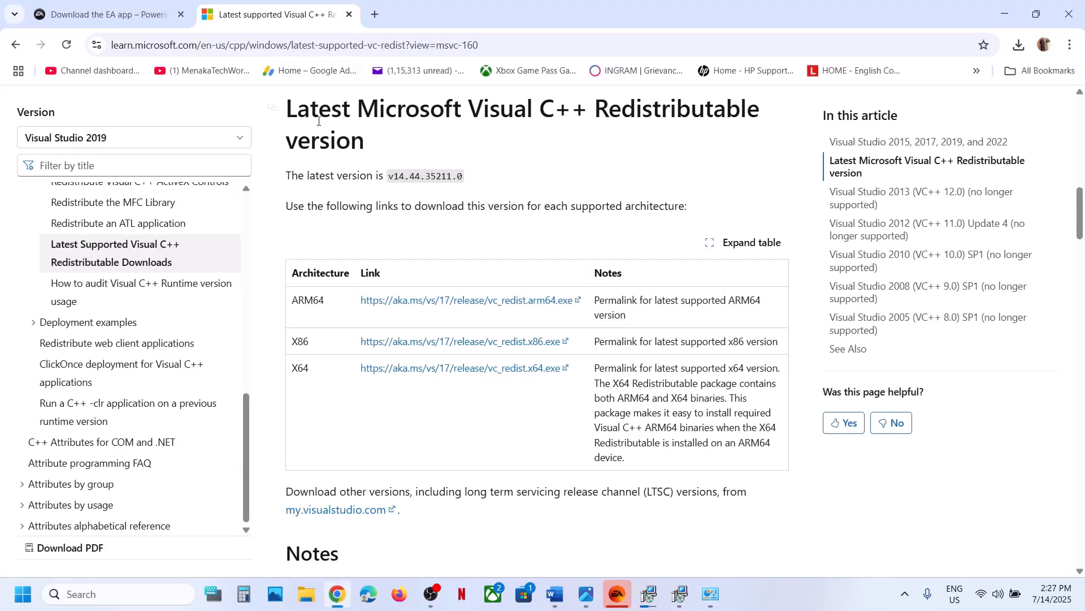
pyautogui.scroll(1, 428, 221)
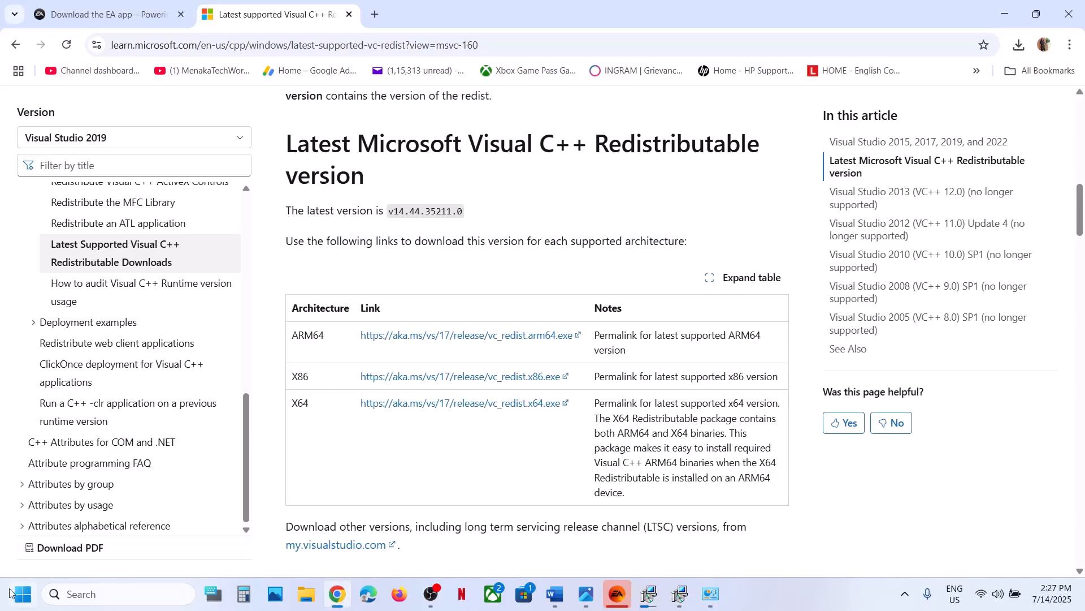
pyautogui.click(11, 593)
pyautogui.click(411, 545)
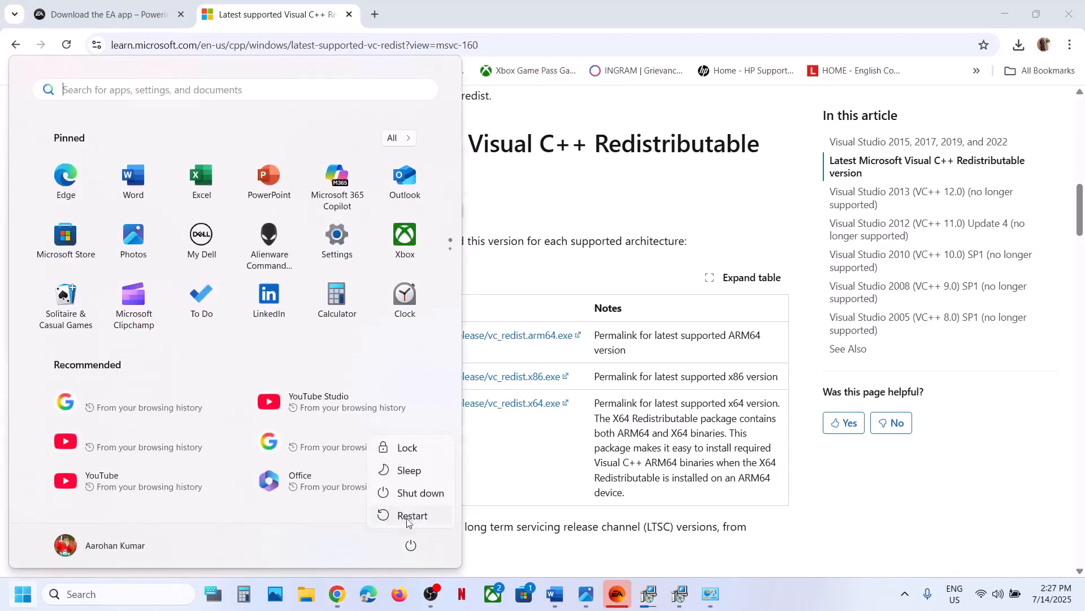
pyautogui.press('Escape')
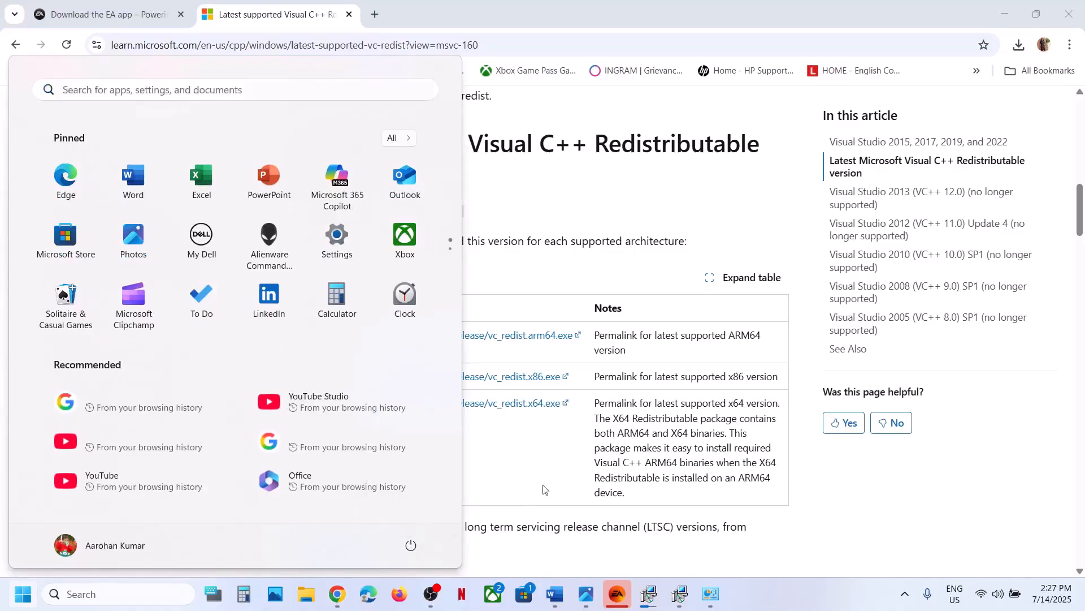
pyautogui.click(575, 522)
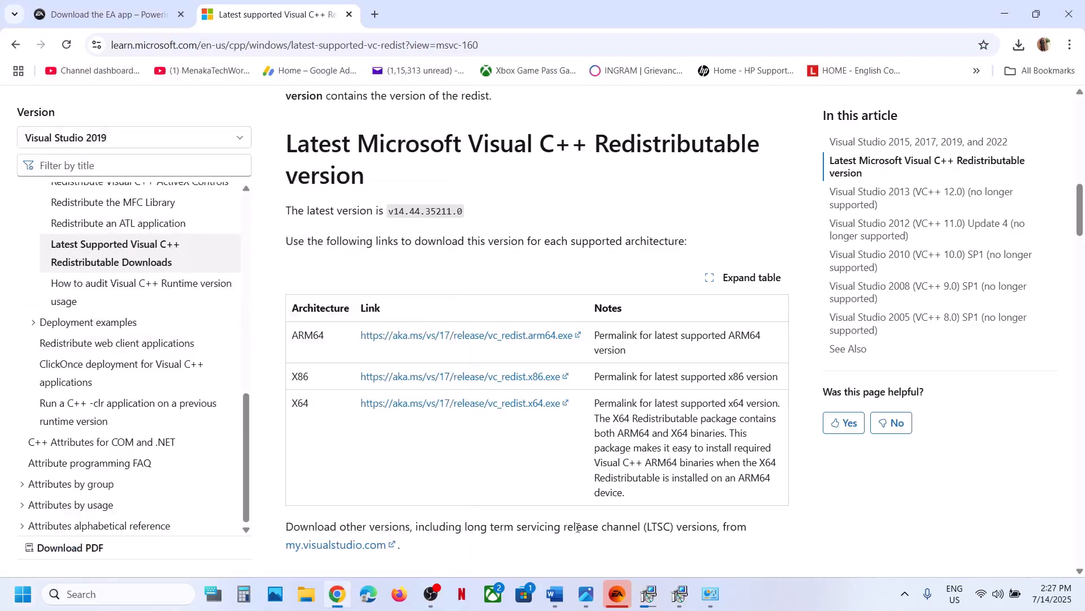
# Step: Switch to the Word guide and highlight the Step 6 instruction to enable .NET Framework
pyautogui.click(555, 594)
pyautogui.scroll(-5, 413, 391)
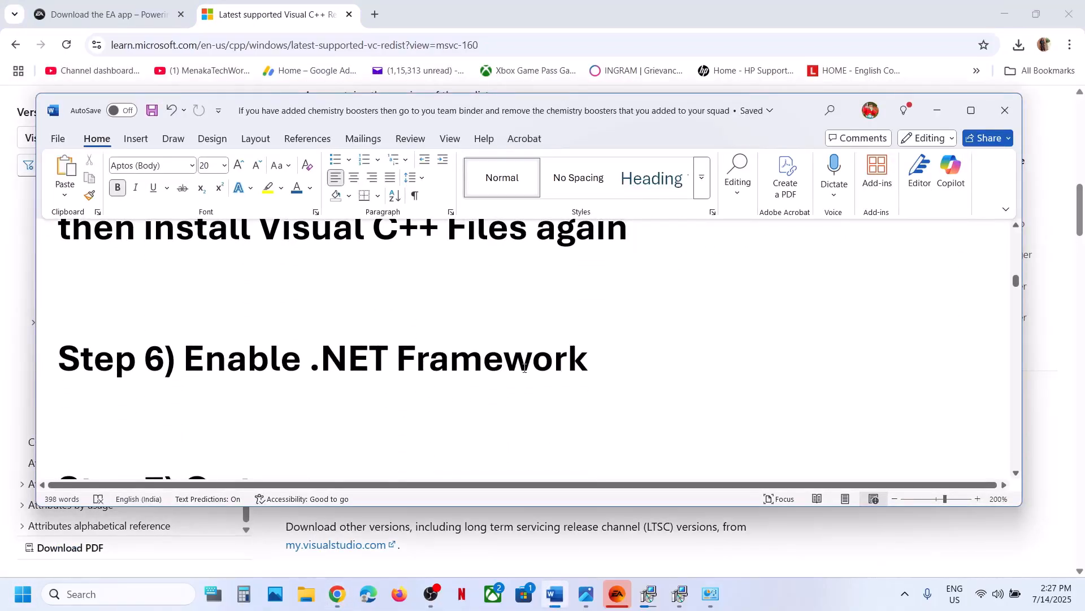
pyautogui.moveTo(588, 359); pyautogui.dragTo(184, 363)
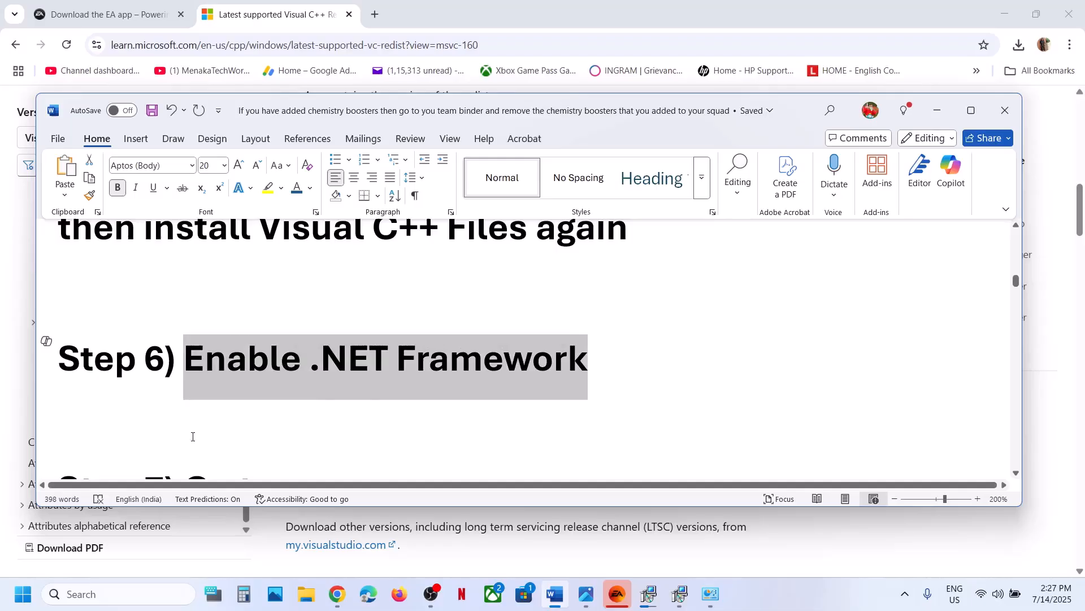
# Step: Open Turn Windows features on or off, check that .NET Framework 3.5 and .NET Framework 4.8 Advanced Services are turned on, and accept the dialog
pyautogui.click(81, 593)
pyautogui.write('turn ')
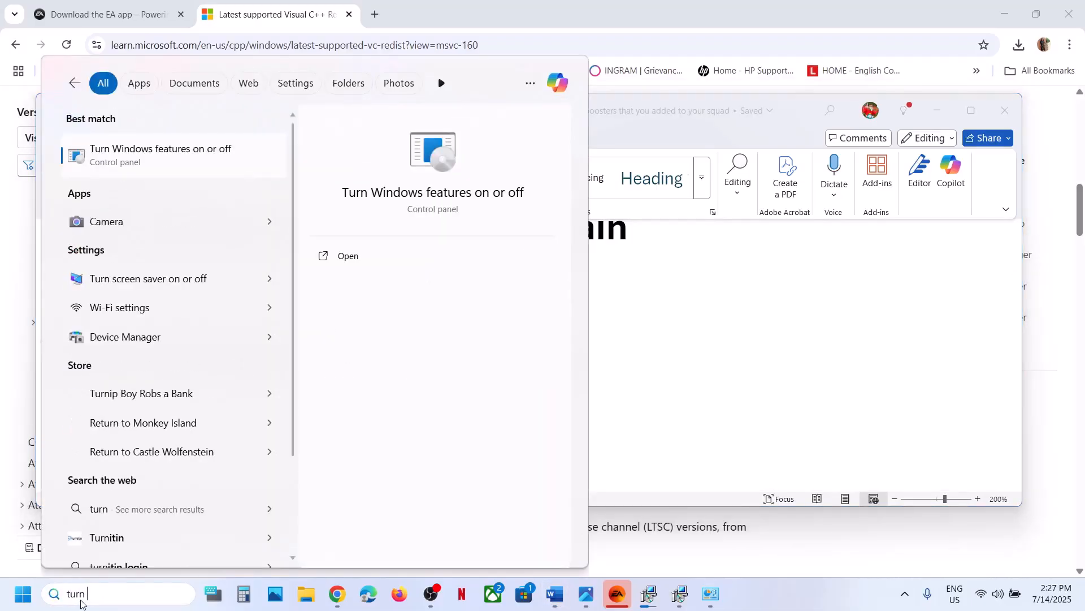
pyautogui.write('windows ')
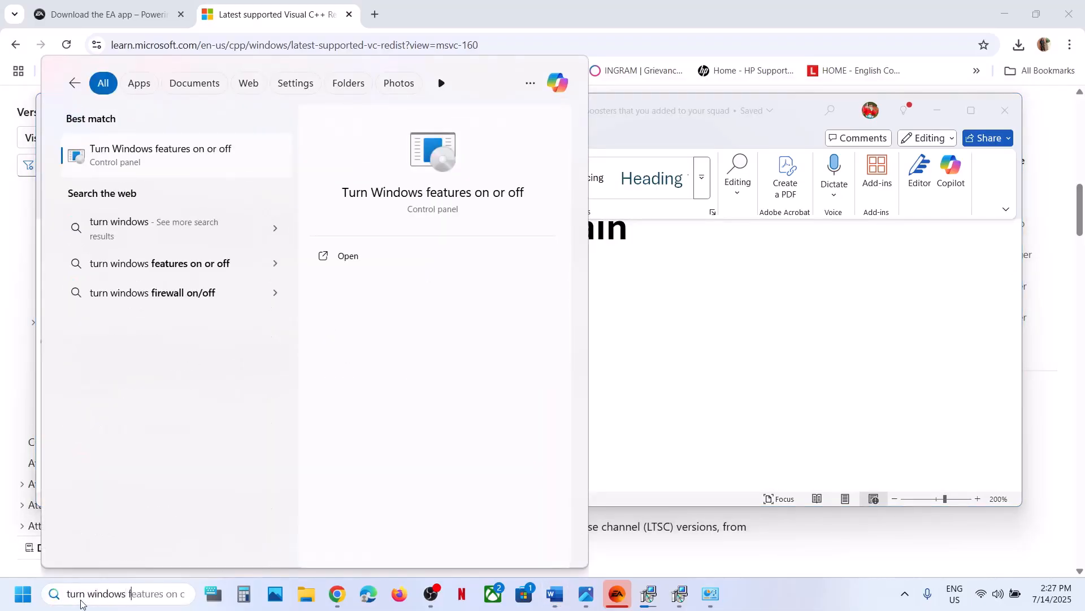
pyautogui.write('feature')
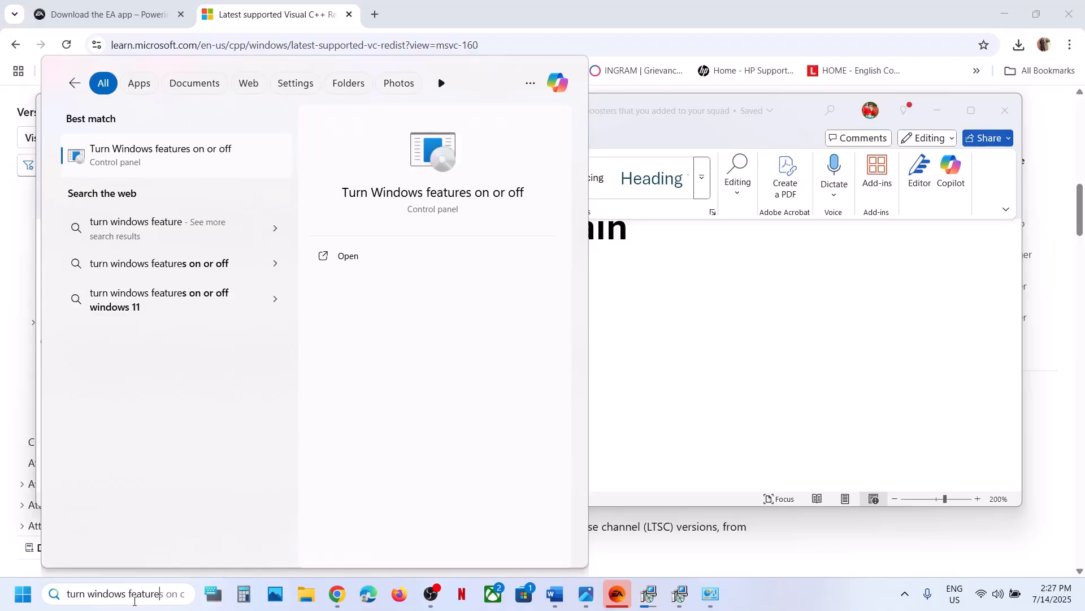
pyautogui.click(150, 154)
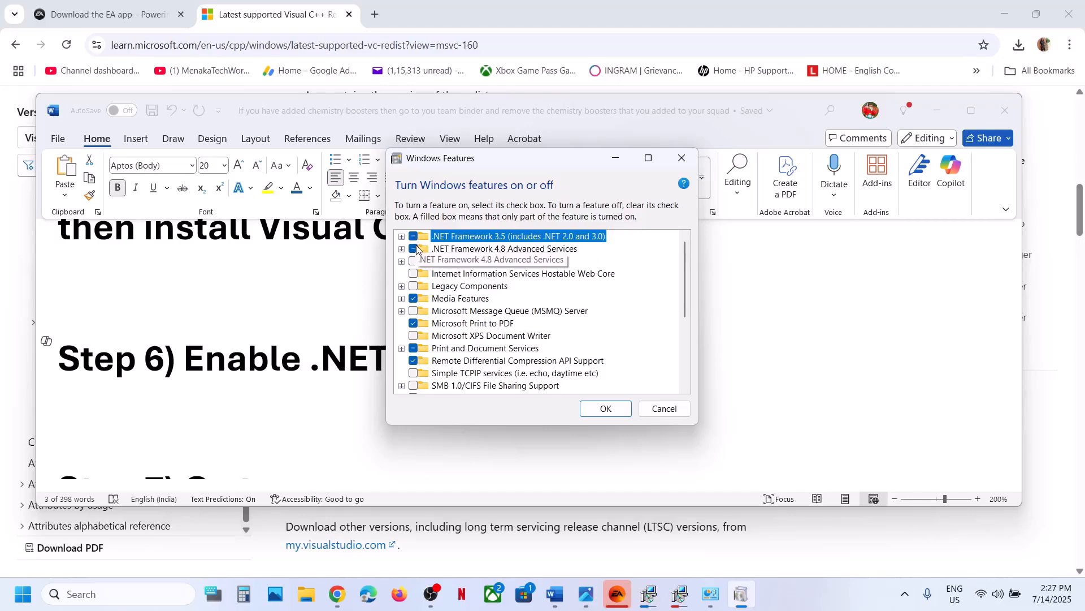
pyautogui.click(606, 409)
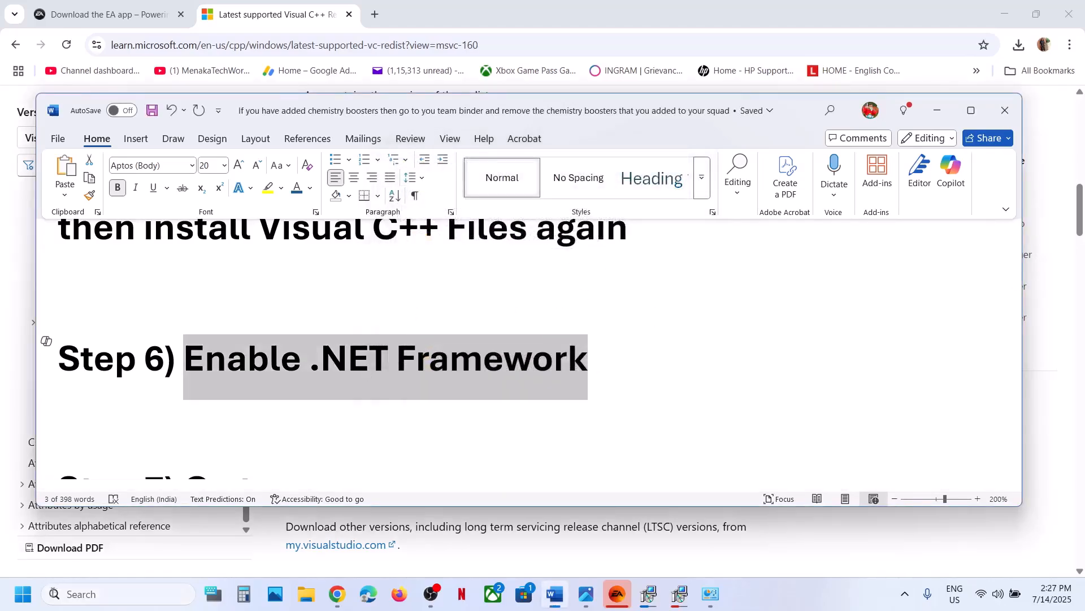
# Step: Show the Restart option among the PC's power options, then dismiss it without restarting
pyautogui.press('super')
pyautogui.click(412, 545)
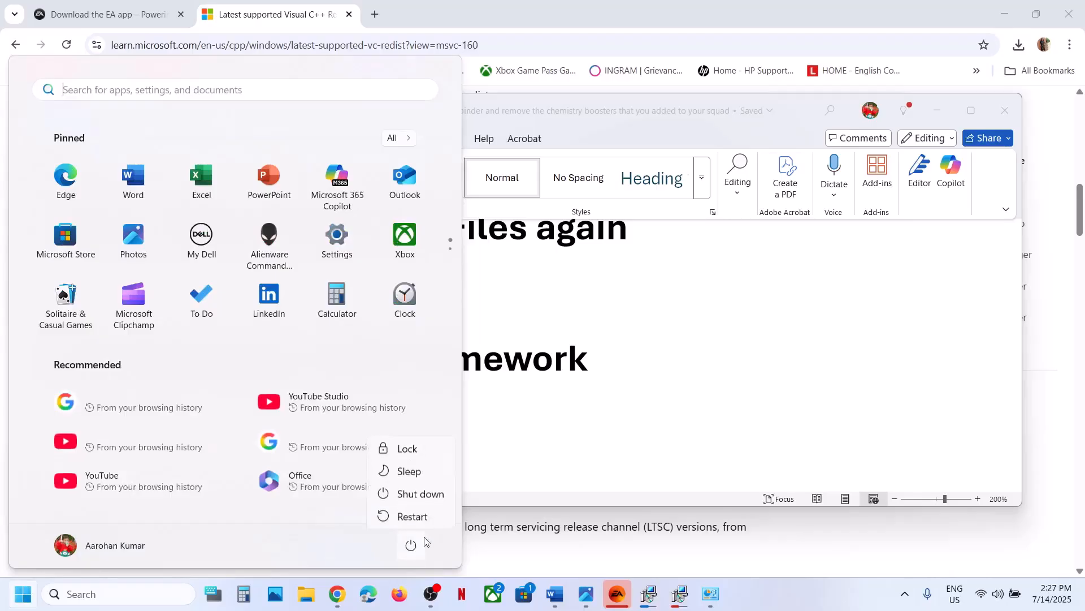
pyautogui.click(655, 393)
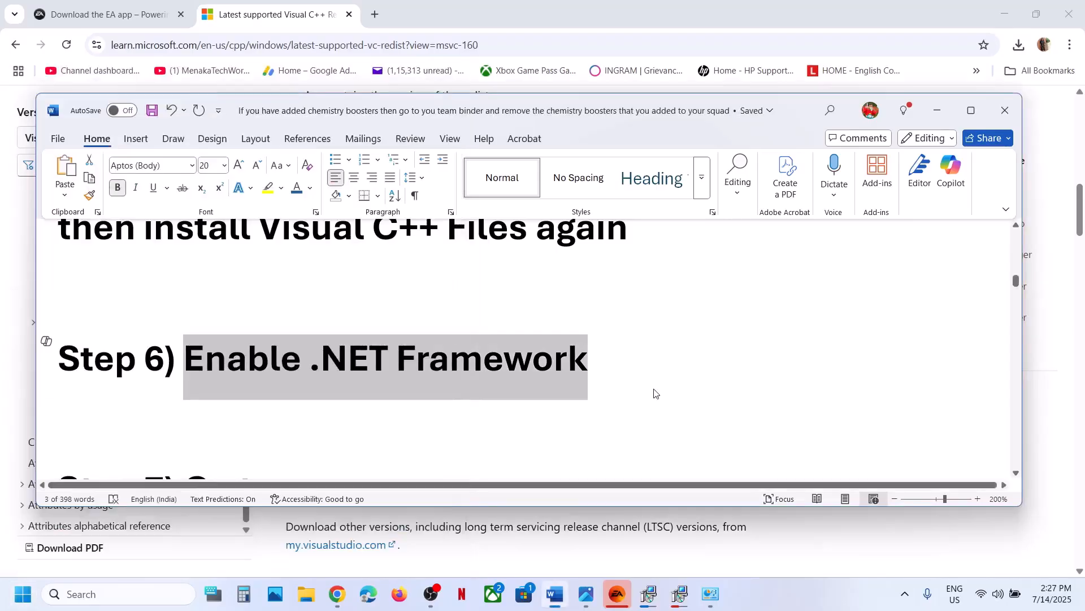
# Step: Maximize the Word guide at Step 7 and highlight the beginning of the C:\ProgramData folder path
pyautogui.scroll(-5, 475, 394)
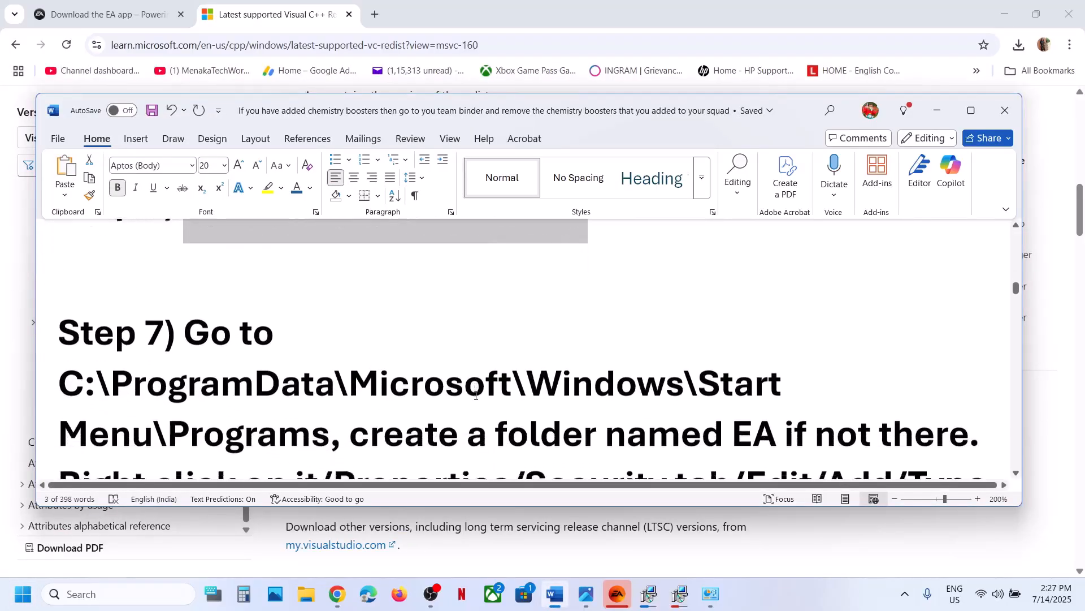
pyautogui.scroll(-1, 451, 387)
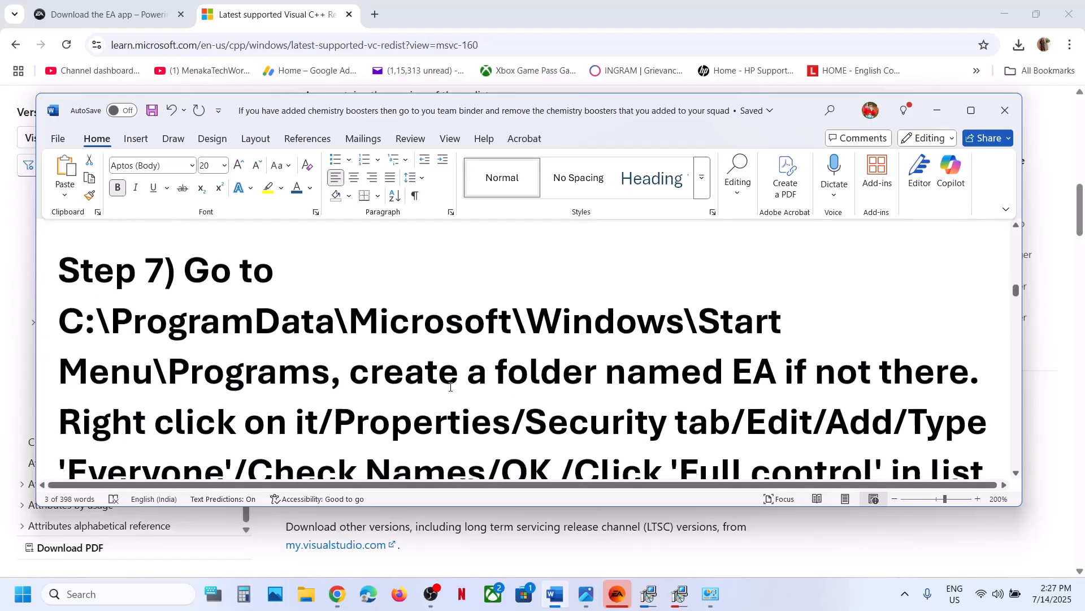
pyautogui.click(972, 111)
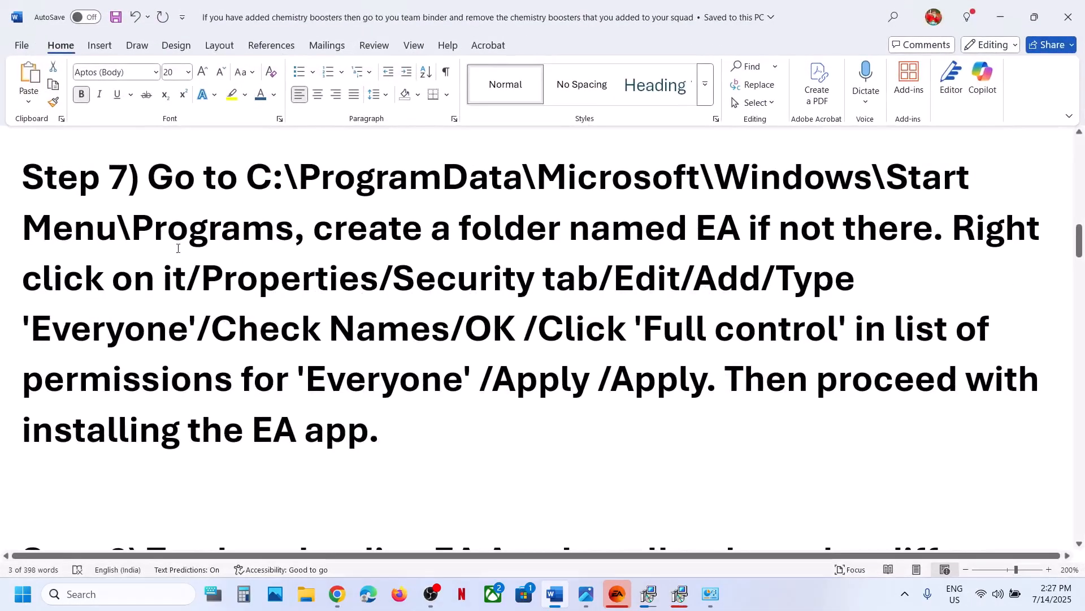
pyautogui.moveTo(249, 179); pyautogui.dragTo(388, 180)
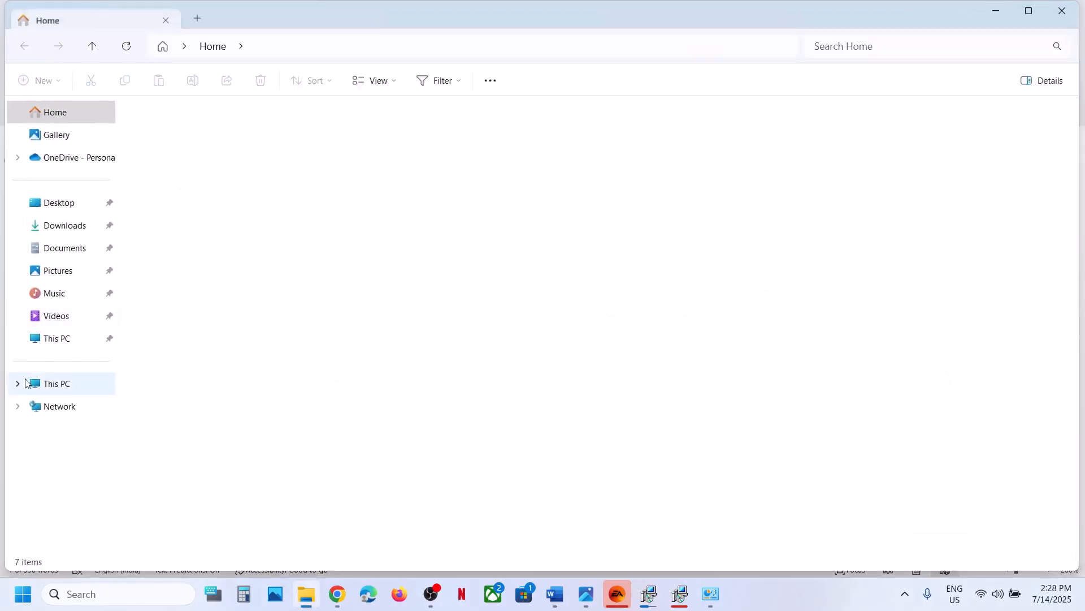
# Step: Open the OS (C:) drive in File Explorer and compare it with the folder path in the Word guide
pyautogui.click(49, 383)
pyautogui.click(209, 148)
pyautogui.doubleClick(208, 148)
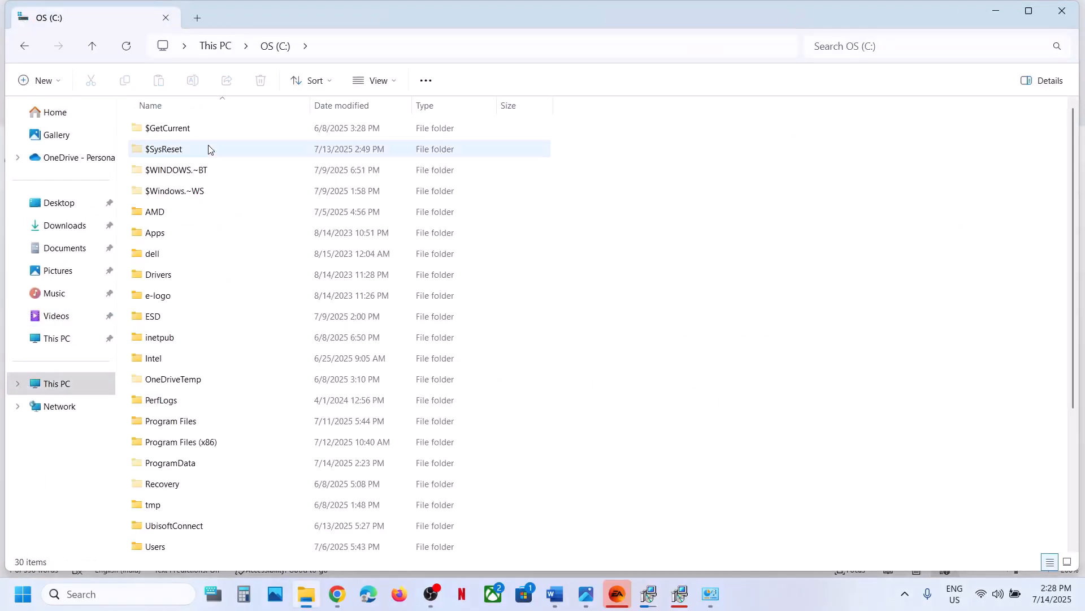
pyautogui.hotkey('alt', 'Tab')
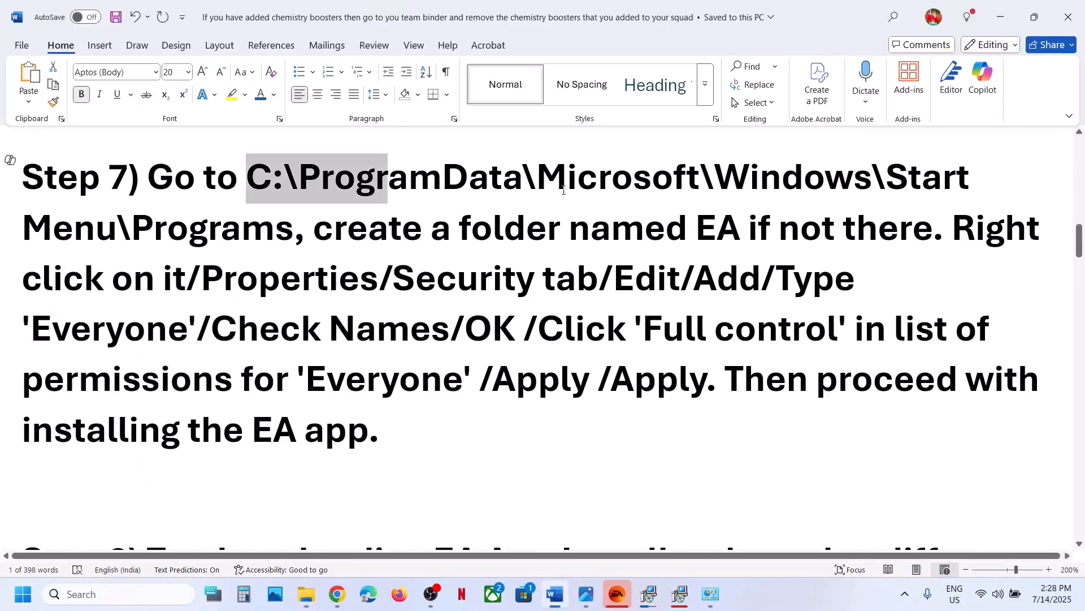
pyautogui.hotkey('alt', 'Tab')
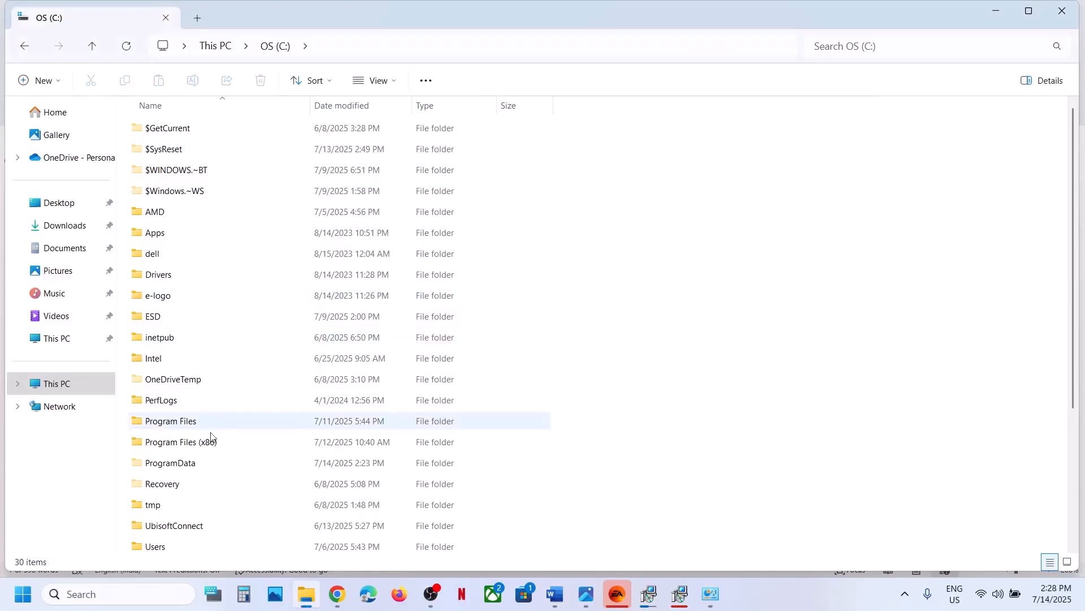
# Step: Check that hidden items are set to show on the C: drive, then open the ProgramData folder
pyautogui.click(200, 464)
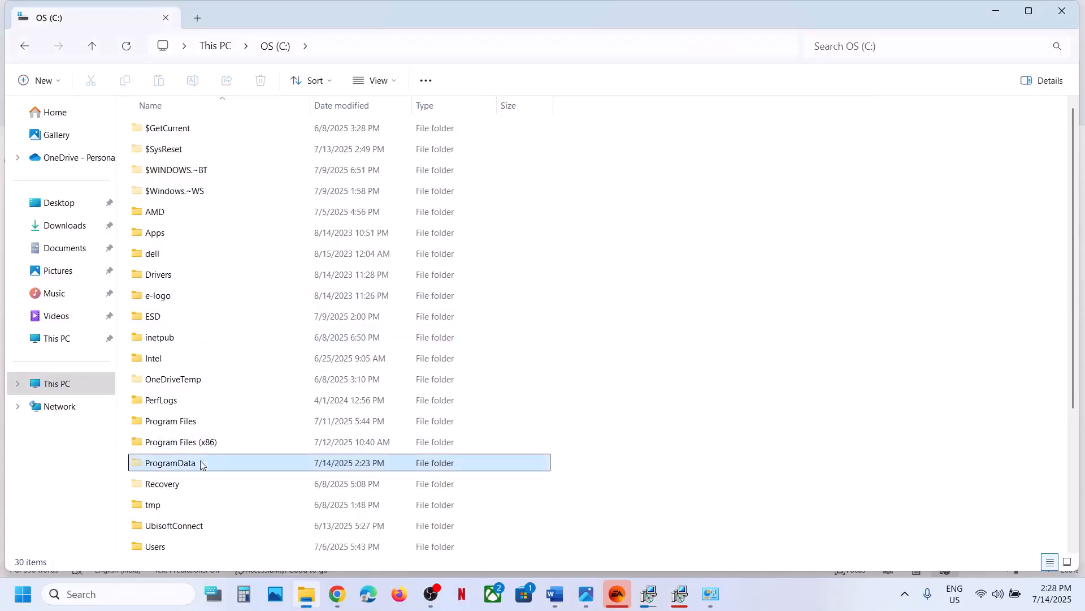
pyautogui.click(398, 86)
pyautogui.moveTo(371, 344)
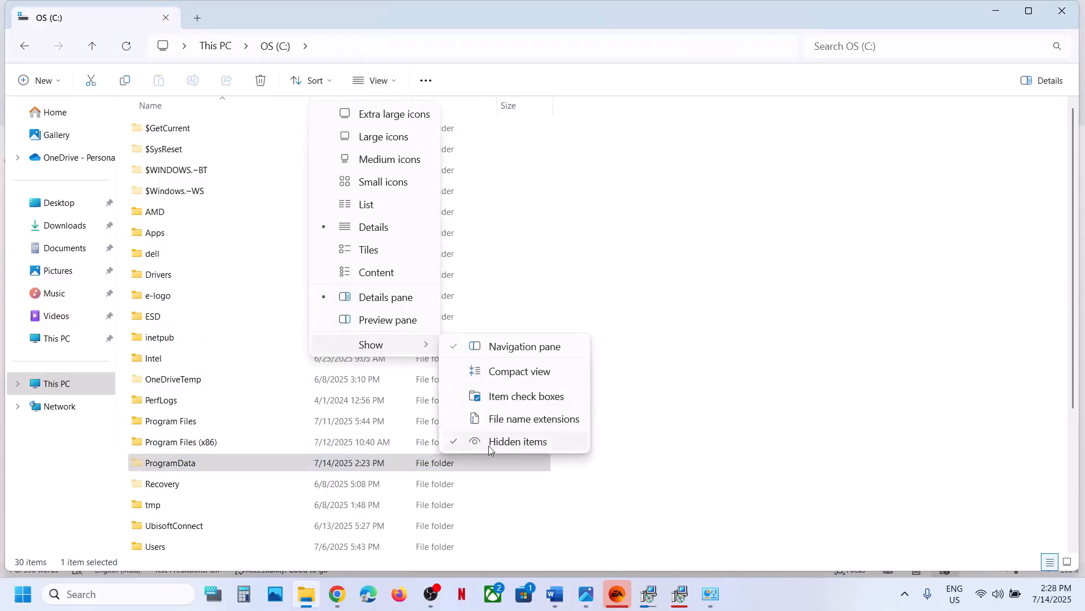
pyautogui.click(192, 473)
pyautogui.doubleClick(192, 472)
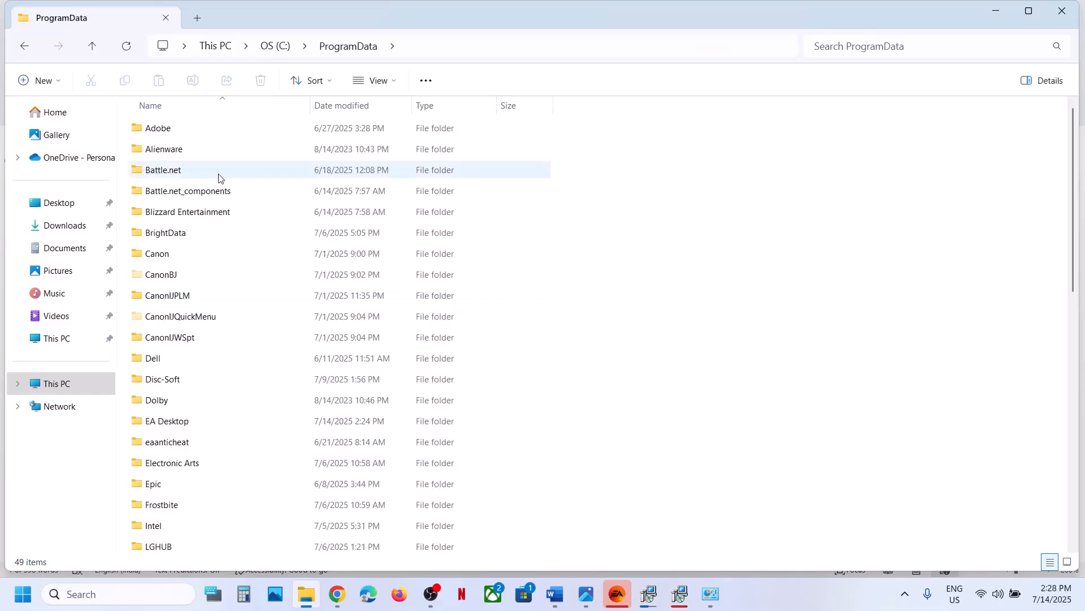
# Step: Recheck the path in the Word guide, then open the Microsoft\Windows folder inside ProgramData
pyautogui.hotkey('alt', 'Tab')
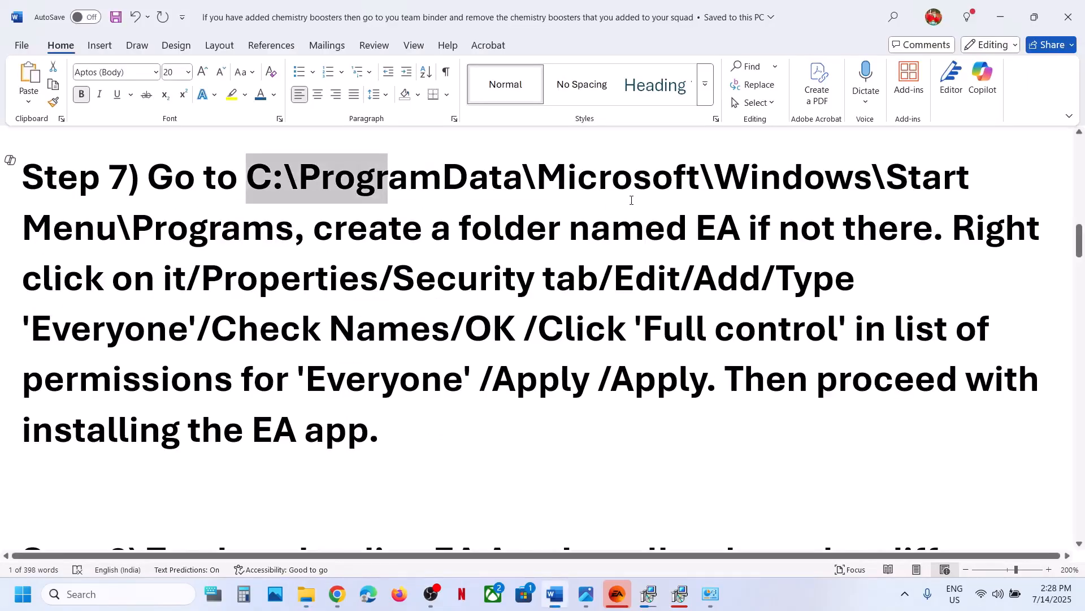
pyautogui.hotkey('alt', 'Tab')
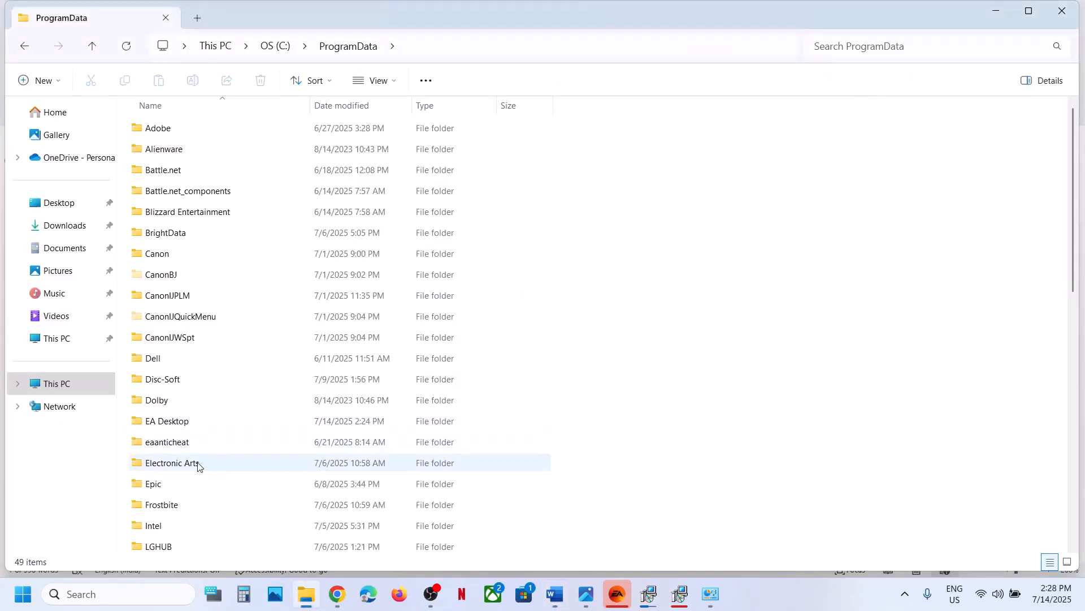
pyautogui.scroll(-3, 198, 465)
pyautogui.scroll(-2, 198, 465)
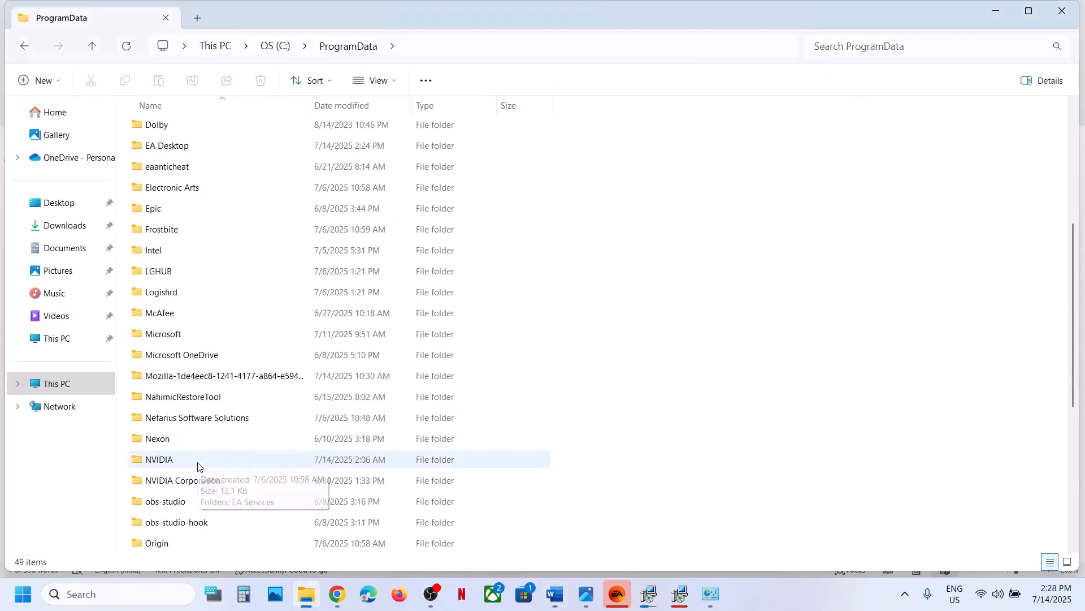
pyautogui.click(176, 338)
pyautogui.doubleClick(176, 338)
pyautogui.scroll(-3, 184, 502)
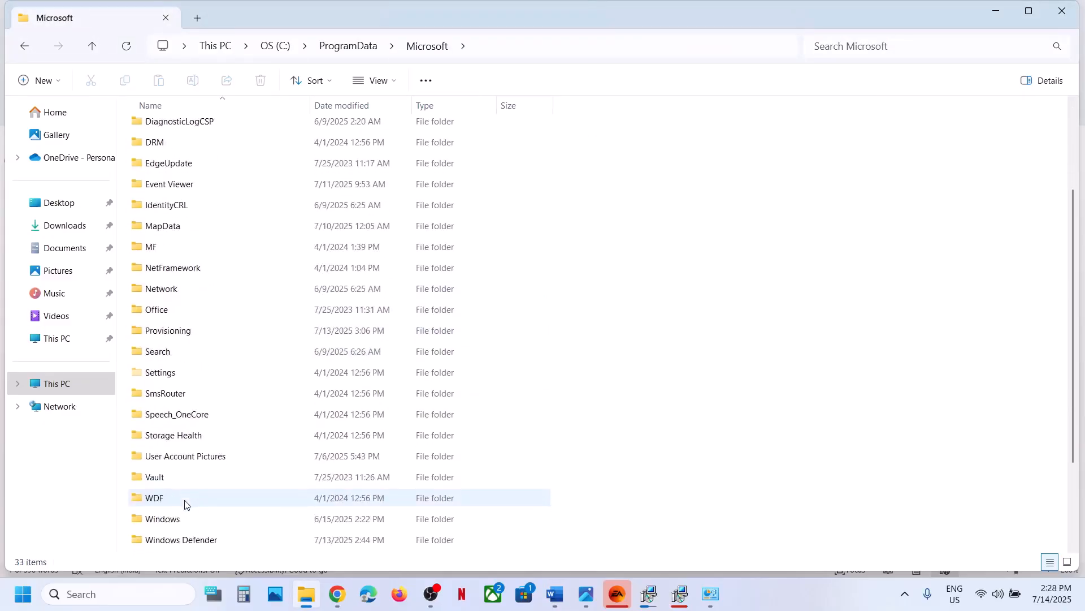
pyautogui.doubleClick(177, 518)
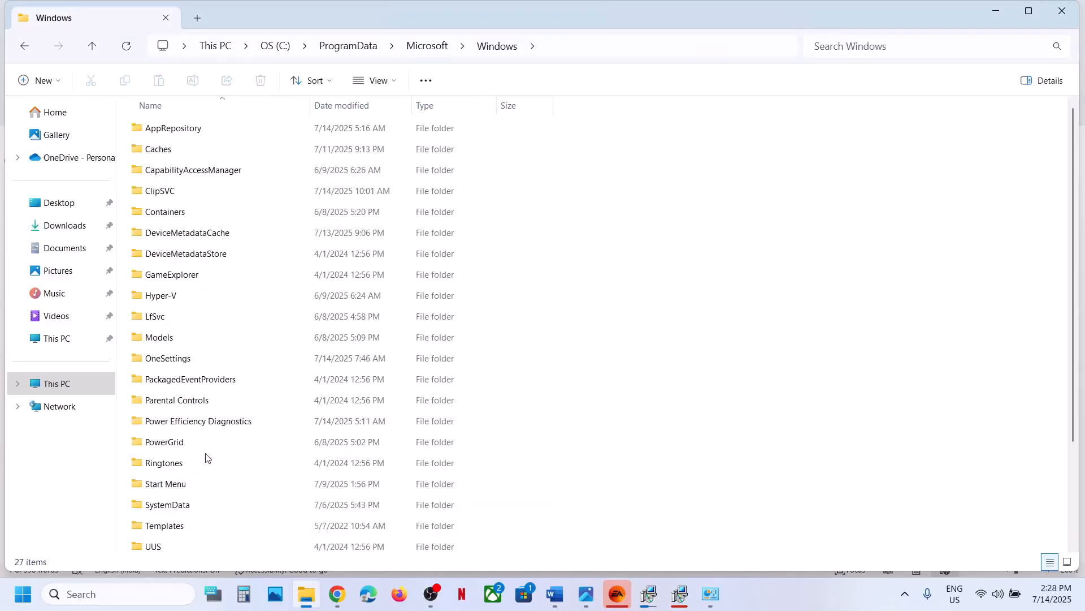
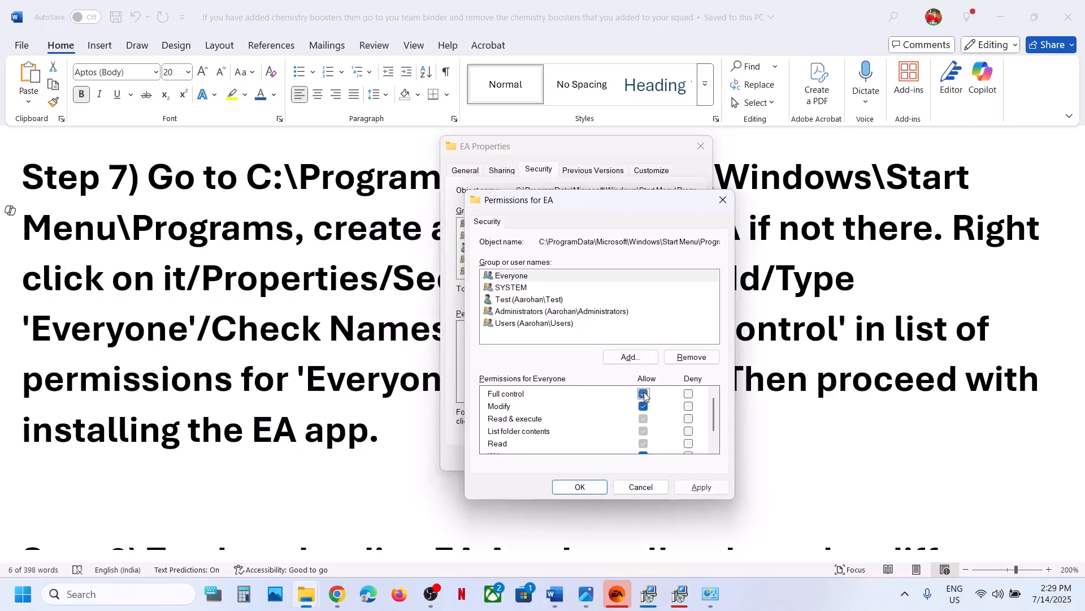
# Step: Apply the Full control permission for Everyone on the EA folder and close its properties
pyautogui.click(701, 487)
pyautogui.click(585, 490)
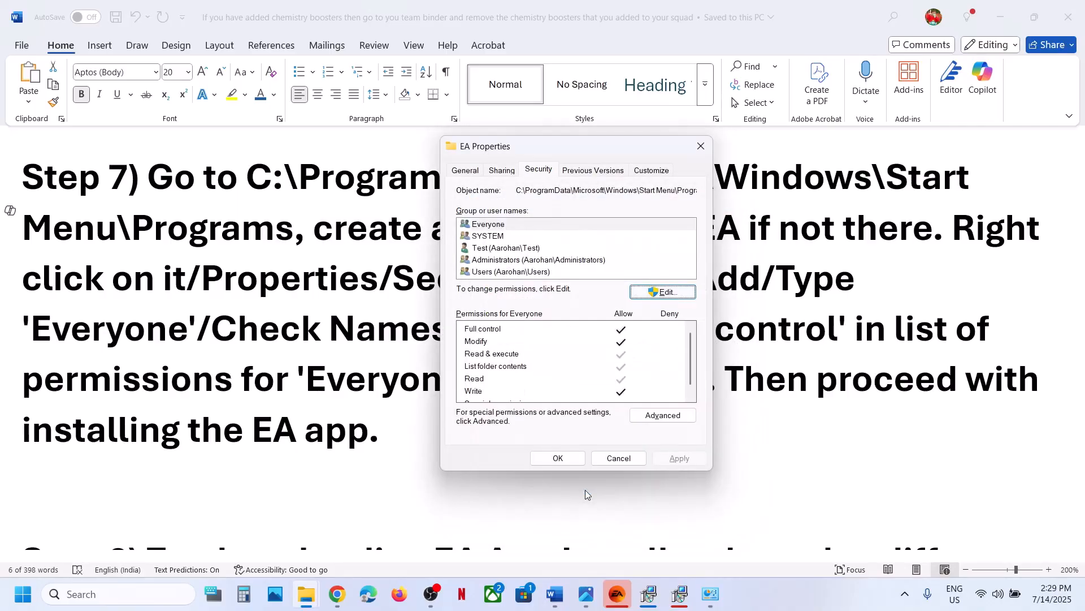
pyautogui.click(568, 460)
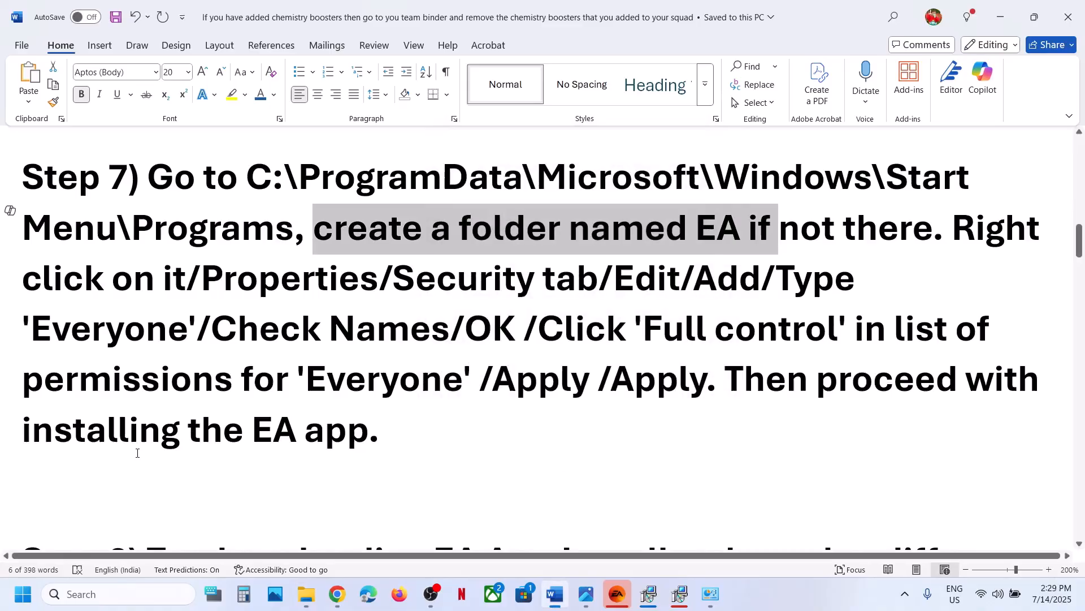
# Step: Go to Step 8 in the Word guide and highlight the instruction on downloading the EA App Installer through a different browser
pyautogui.moveTo(731, 388); pyautogui.dragTo(780, 448)
pyautogui.click(546, 446)
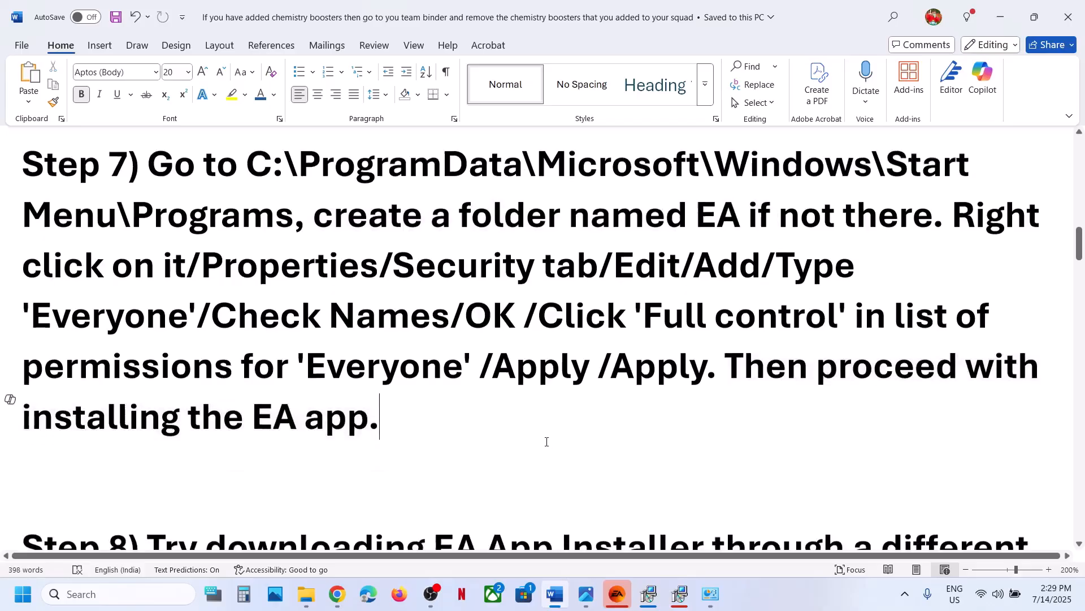
pyautogui.scroll(-3, 546, 443)
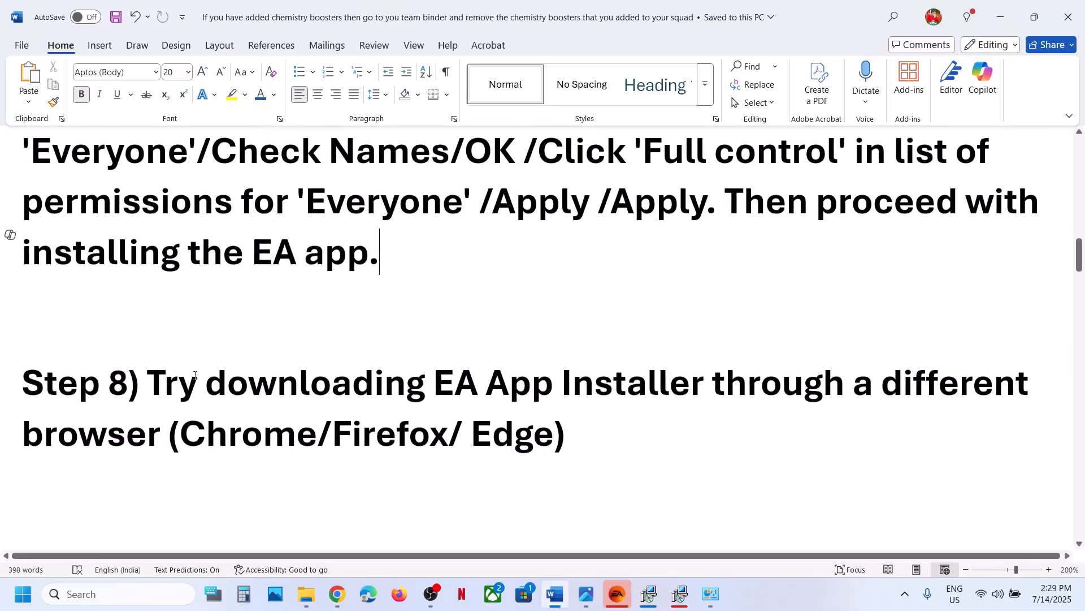
pyautogui.moveTo(194, 375); pyautogui.dragTo(147, 442)
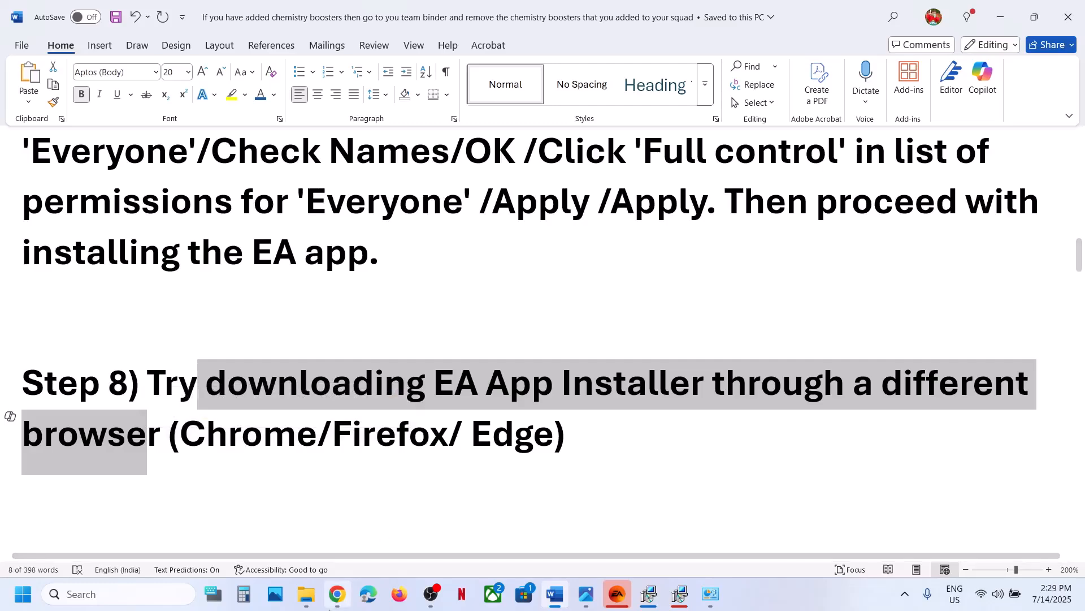
# Step: Switch to Chrome's EA app download tab and return to the main ea.com/ea-app page
pyautogui.click(338, 594)
pyautogui.click(123, 38)
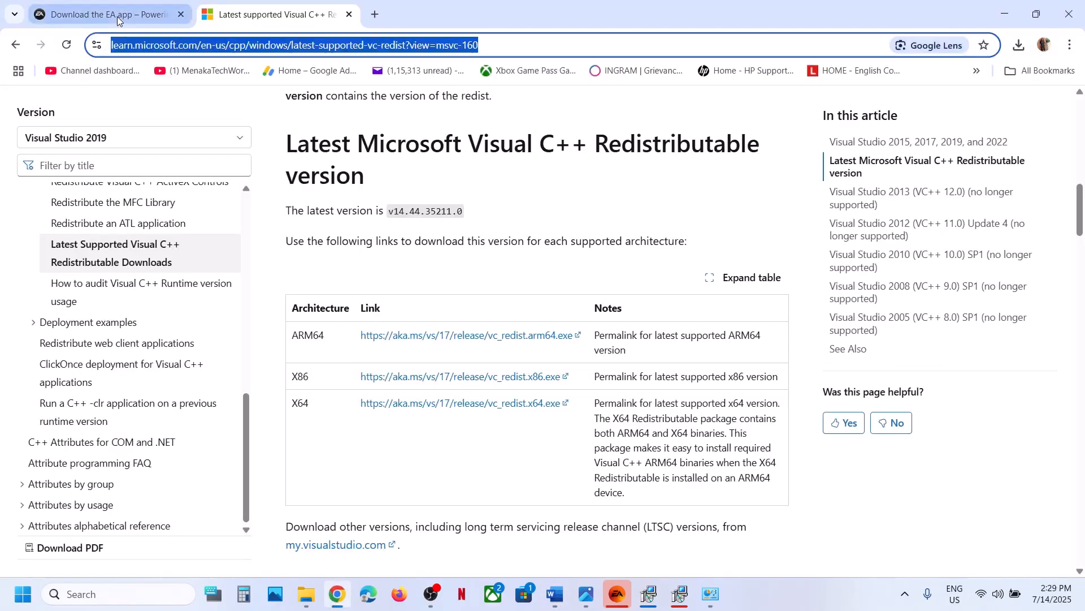
pyautogui.click(121, 17)
pyautogui.click(258, 38)
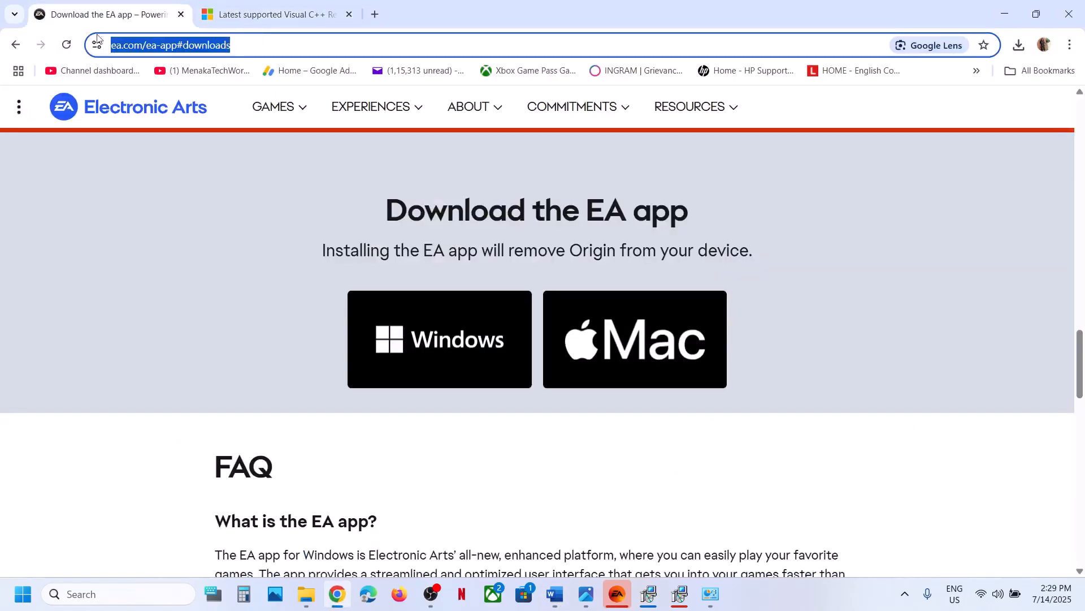
pyautogui.click(15, 45)
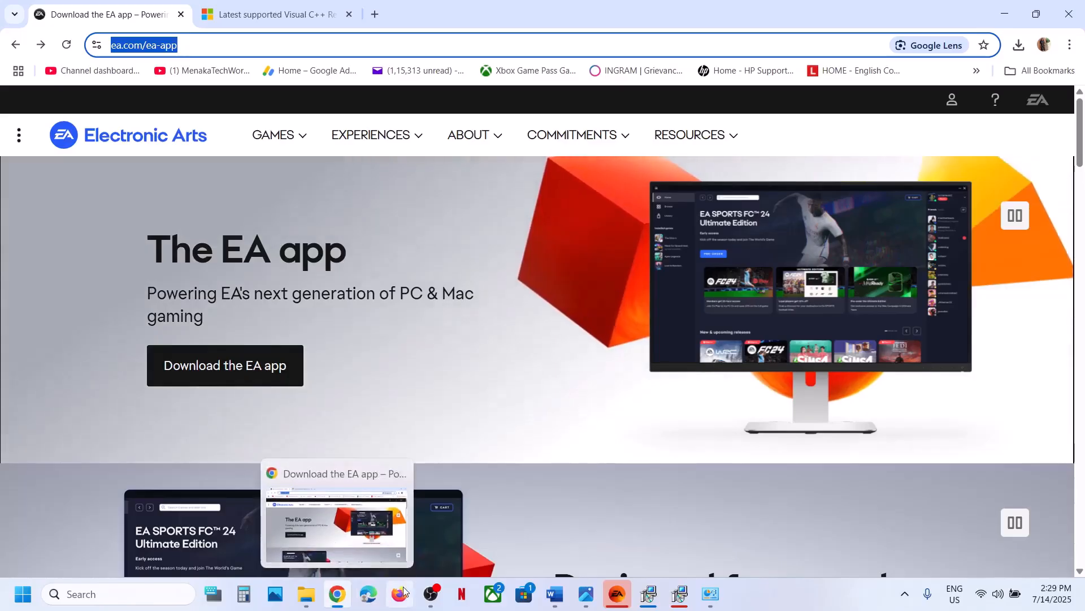
pyautogui.click(437, 248)
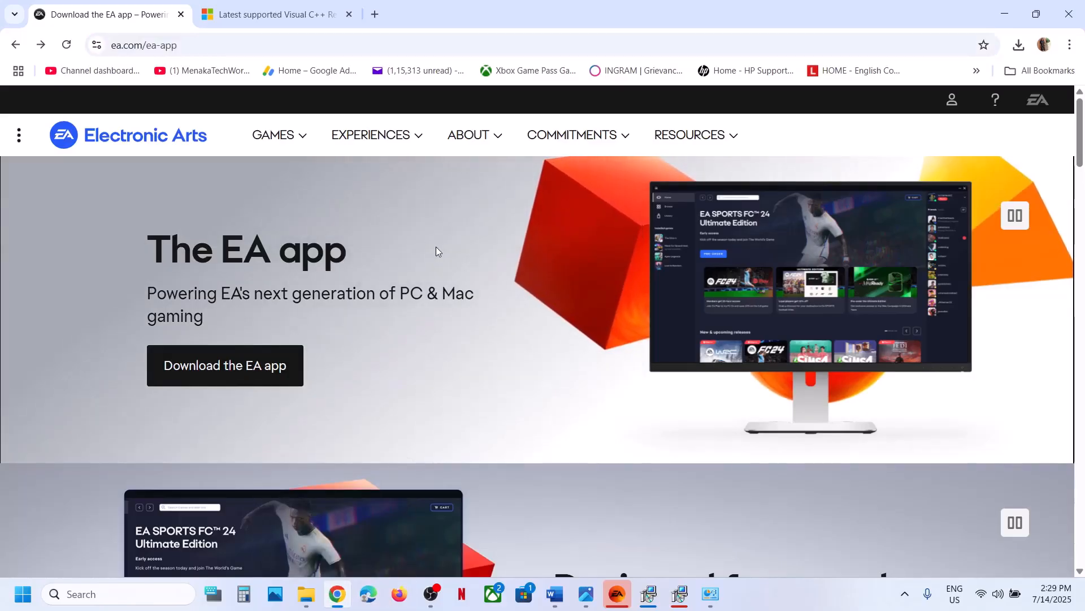
# Step: Return to the Word guide and highlight Step 9's instruction on disabling virtual network adapters and VPN
pyautogui.click(556, 594)
pyautogui.scroll(-3, 439, 439)
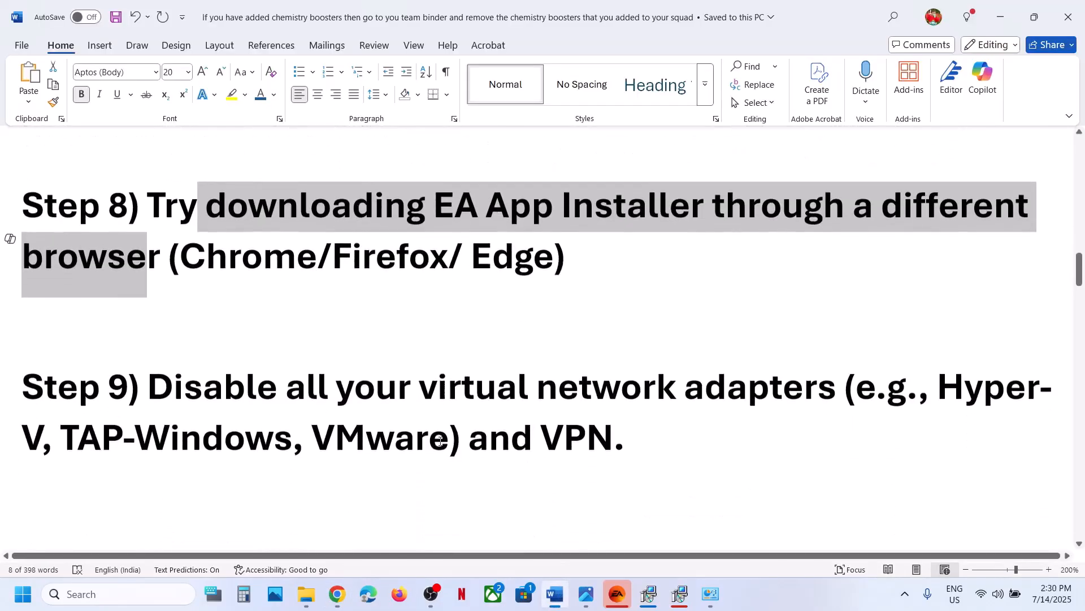
pyautogui.moveTo(173, 391); pyautogui.dragTo(843, 419)
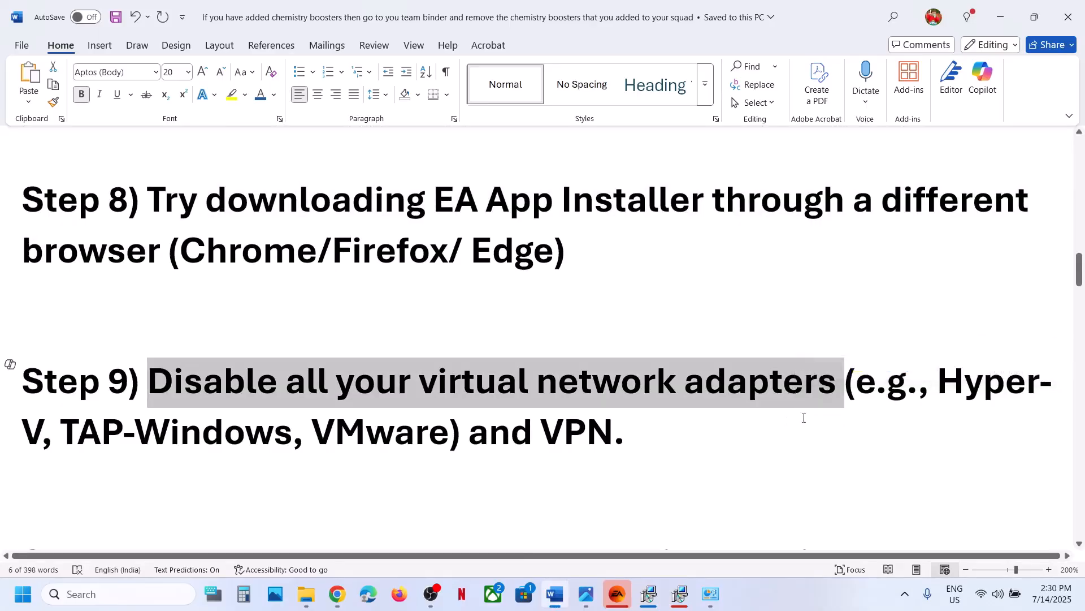
pyautogui.moveTo(945, 391); pyautogui.dragTo(360, 434)
pyautogui.moveTo(431, 433); pyautogui.dragTo(572, 442)
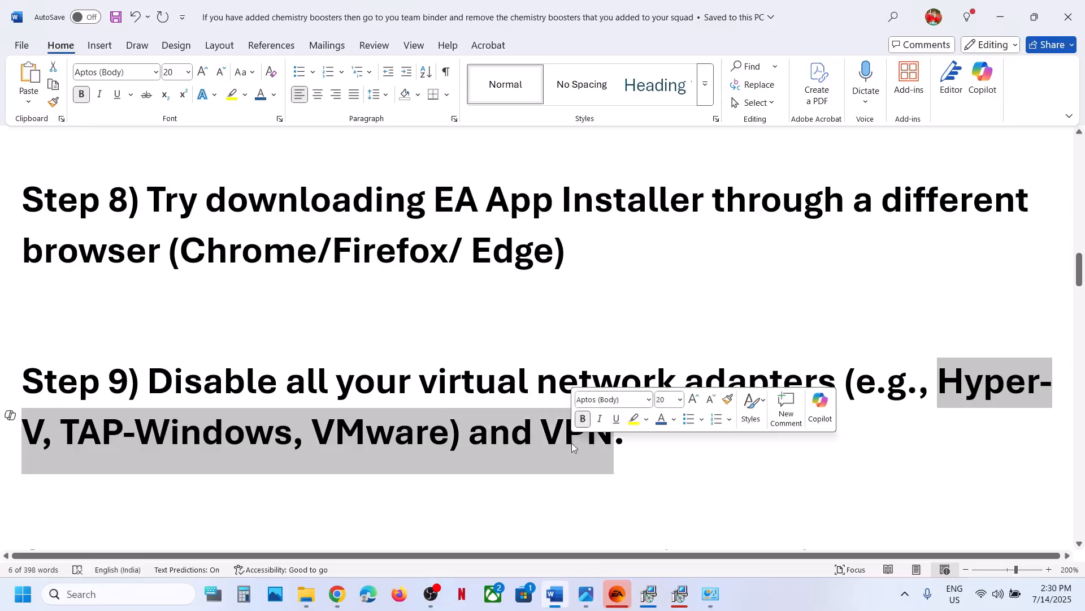
pyautogui.click(572, 443)
pyautogui.moveTo(499, 429); pyautogui.dragTo(600, 433)
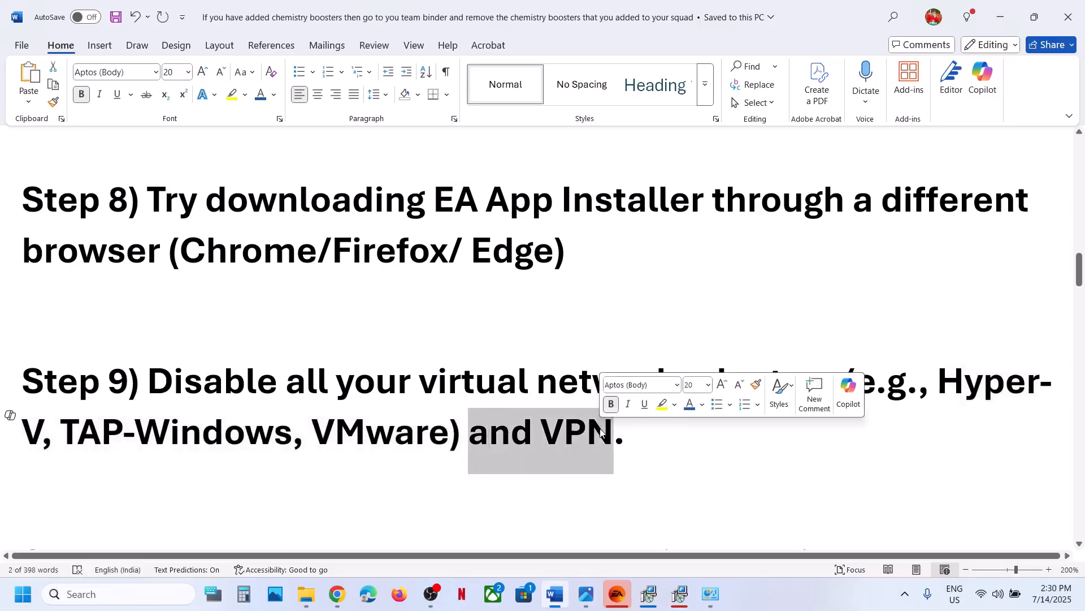
pyautogui.click(765, 593)
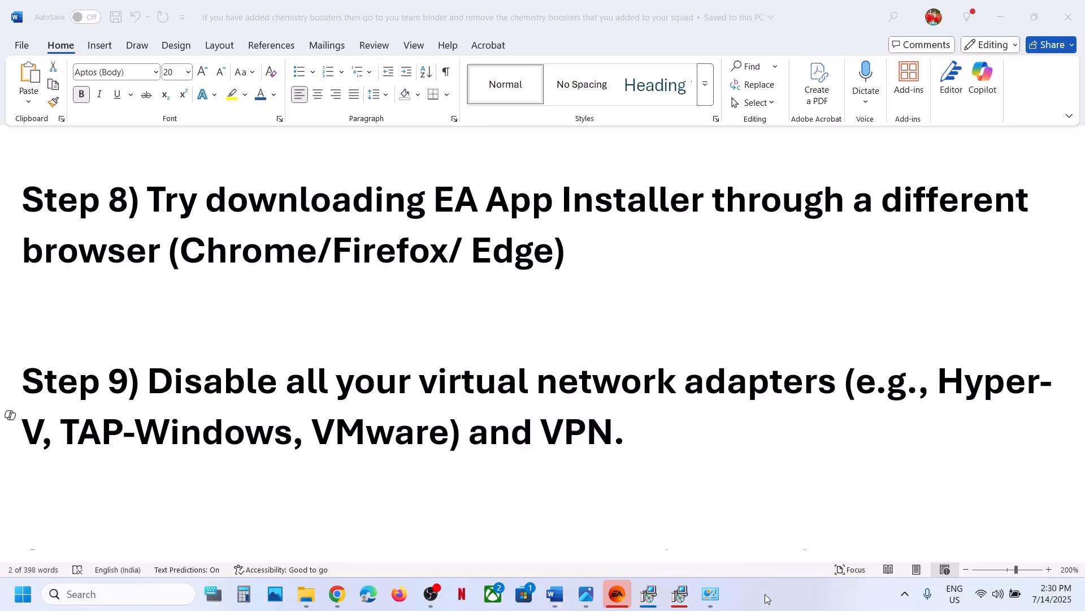
# Step: Go to Step 10 in the guide and highlight the advice on using VPN, turning it on/off and switching to a different network
pyautogui.scroll(-3, 547, 431)
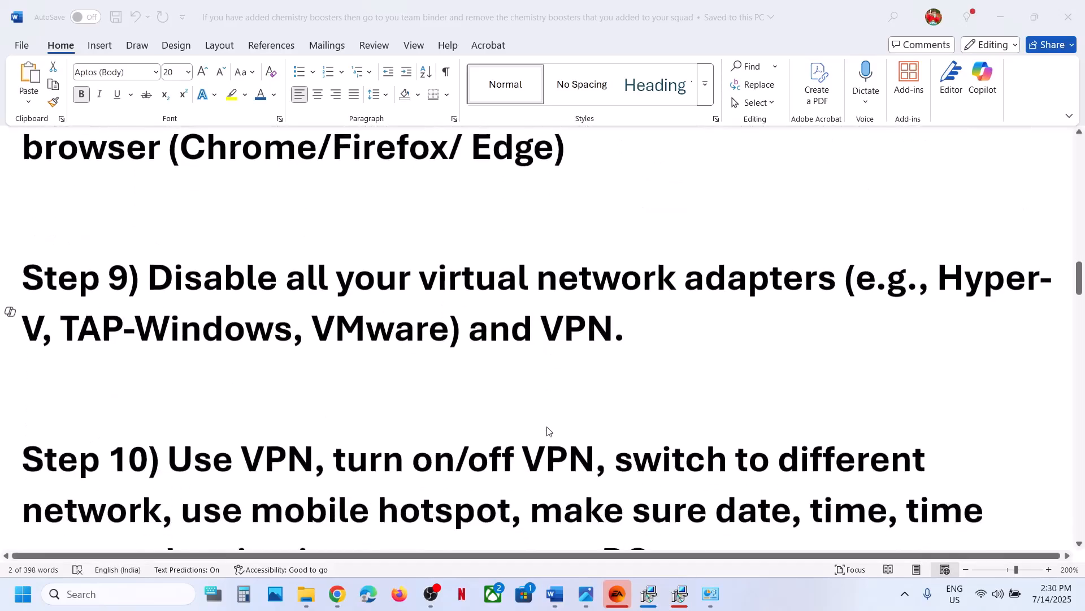
pyautogui.click(178, 373)
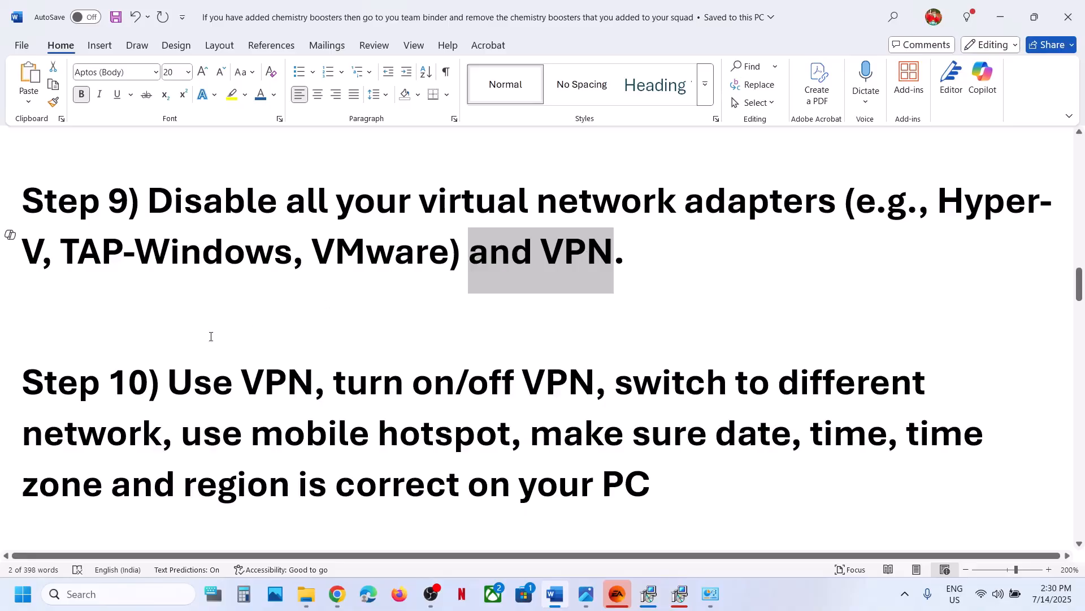
pyautogui.moveTo(168, 382); pyautogui.dragTo(312, 390)
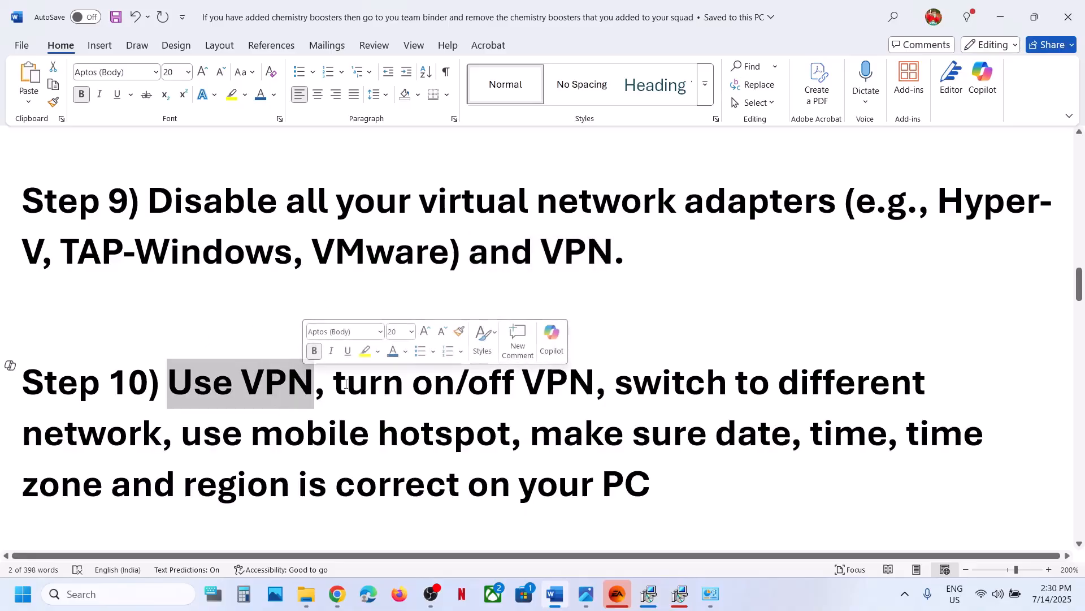
pyautogui.moveTo(334, 382); pyautogui.dragTo(161, 435)
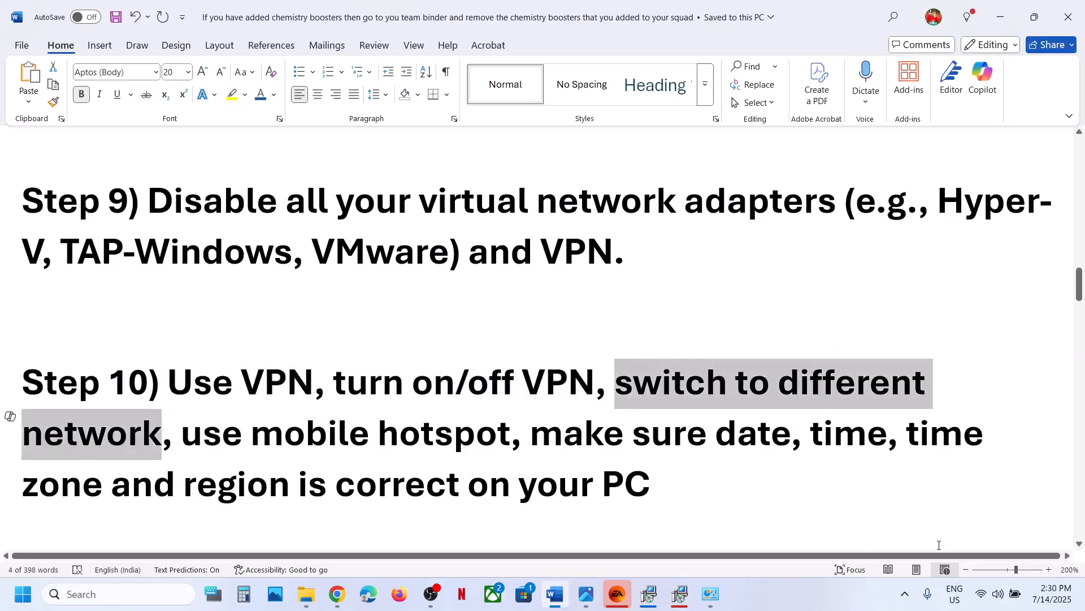
# Step: Switch the PC's Wi-Fi connection to the G_801-4G network and return to the guide
pyautogui.click(985, 597)
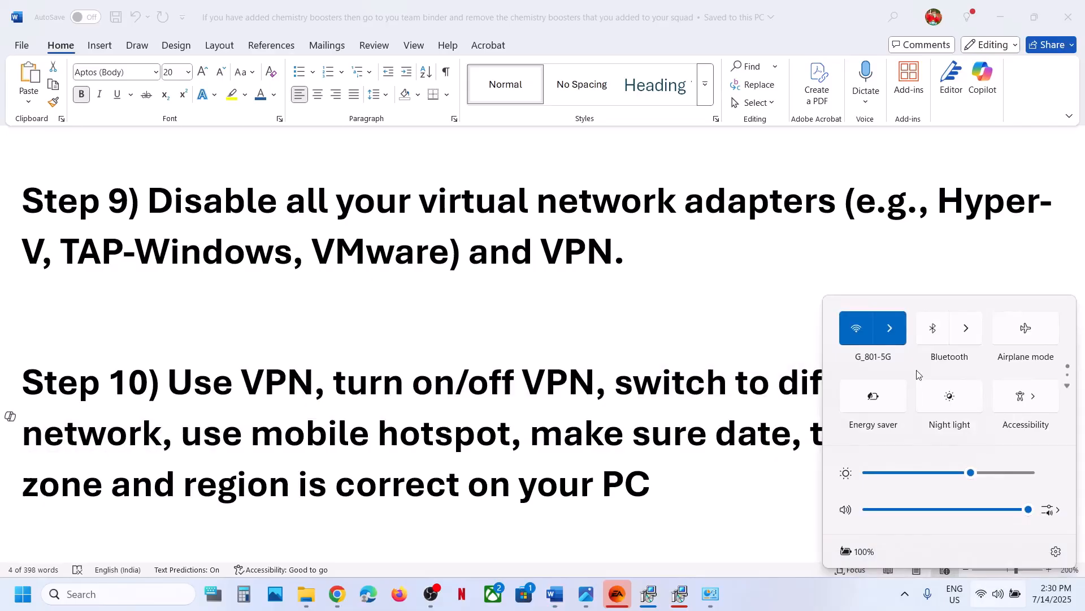
pyautogui.click(891, 338)
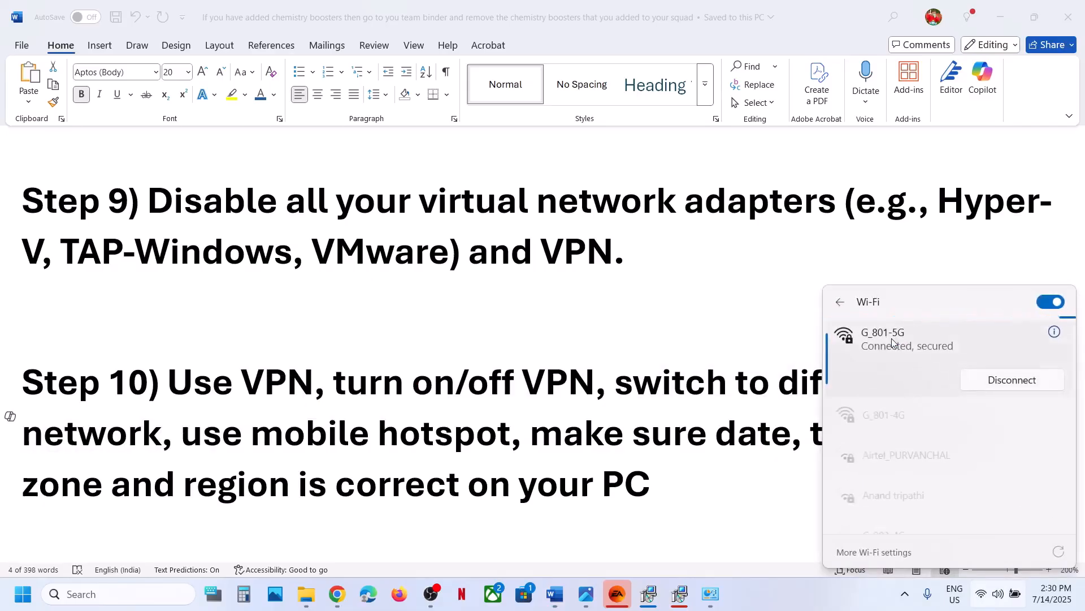
pyautogui.click(918, 410)
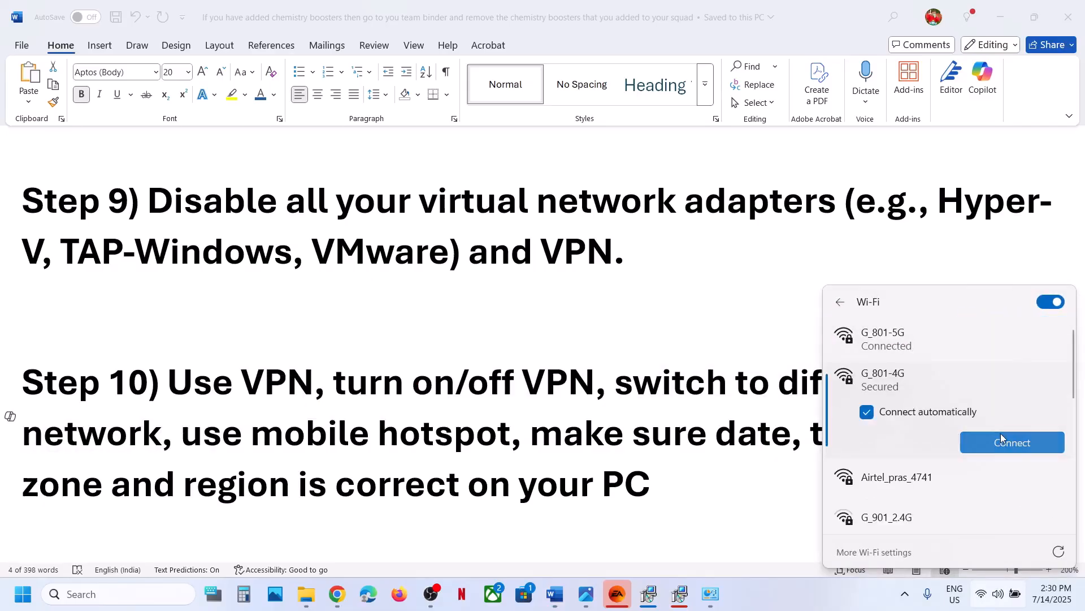
pyautogui.click(1002, 438)
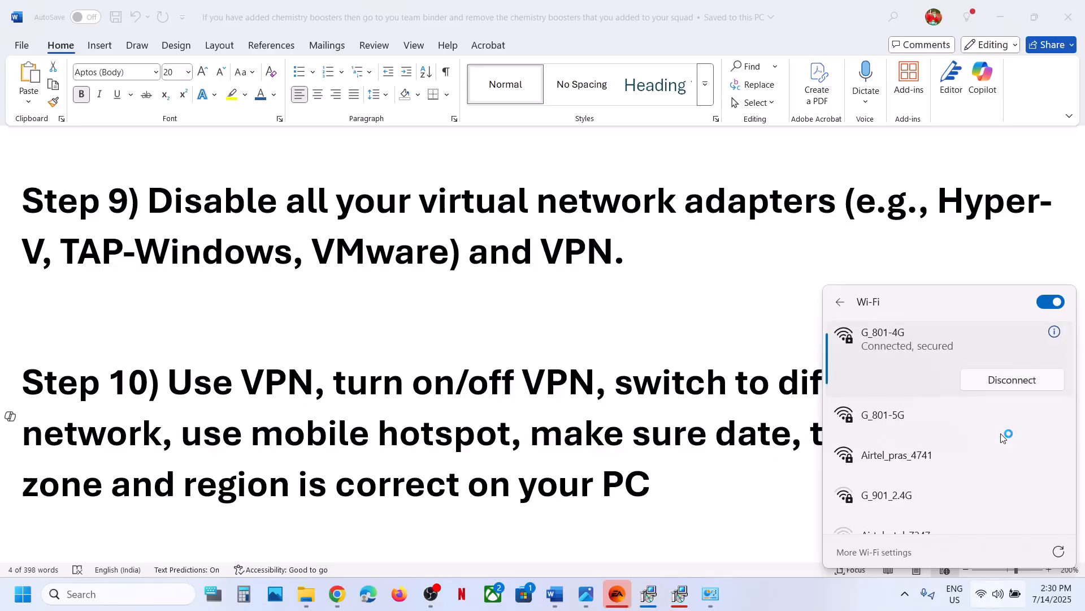
pyautogui.click(661, 393)
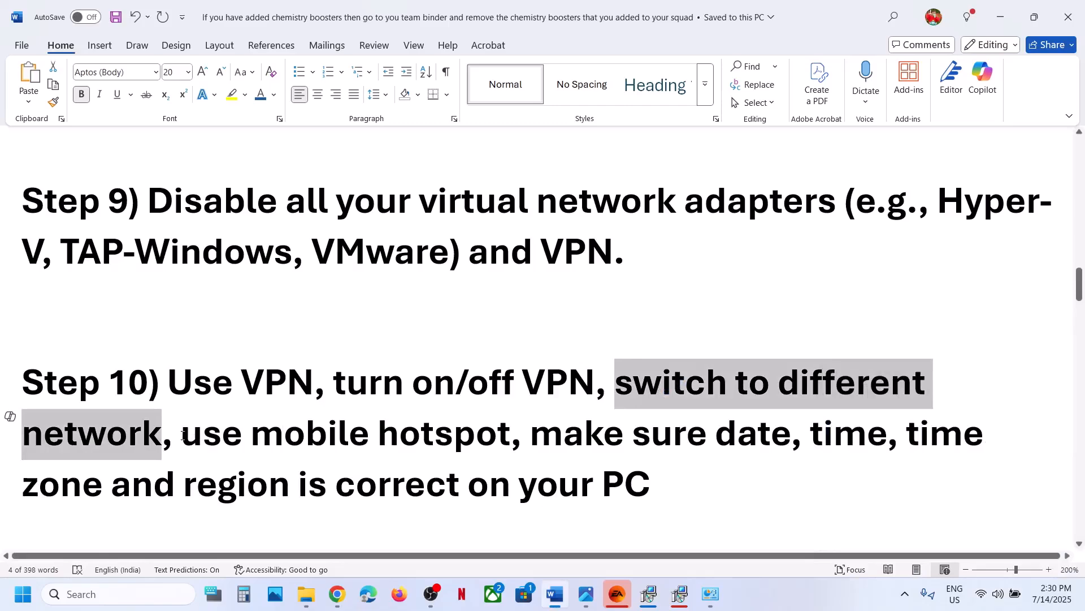
# Step: Highlight the mobile hotspot advice in Step 10, then try connecting the Wi-Fi to the phone's hotspot
pyautogui.moveTo(183, 435); pyautogui.dragTo(530, 434)
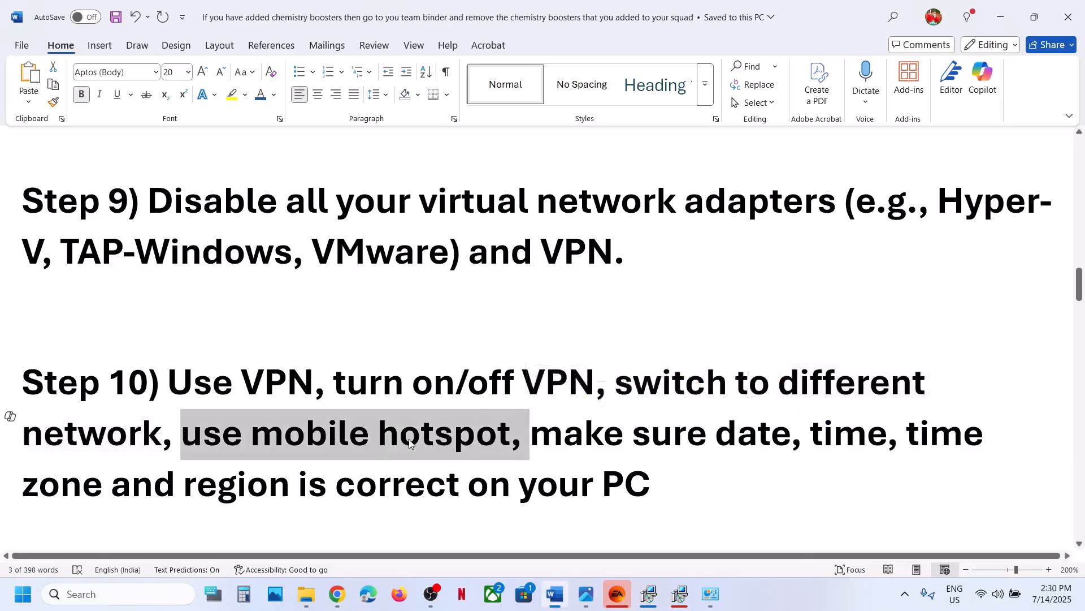
pyautogui.click(981, 593)
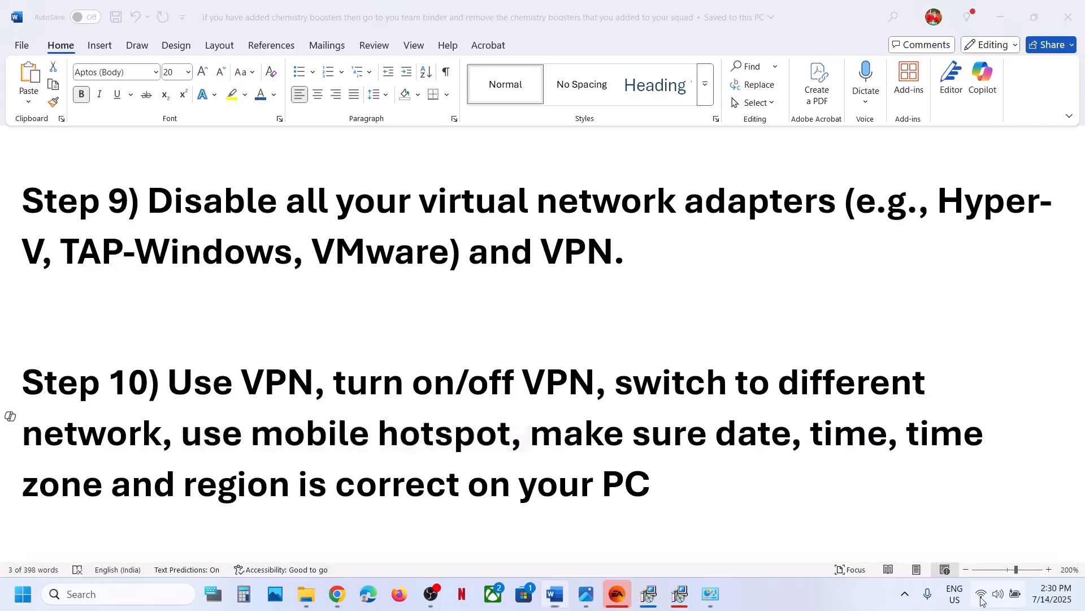
pyautogui.click(901, 336)
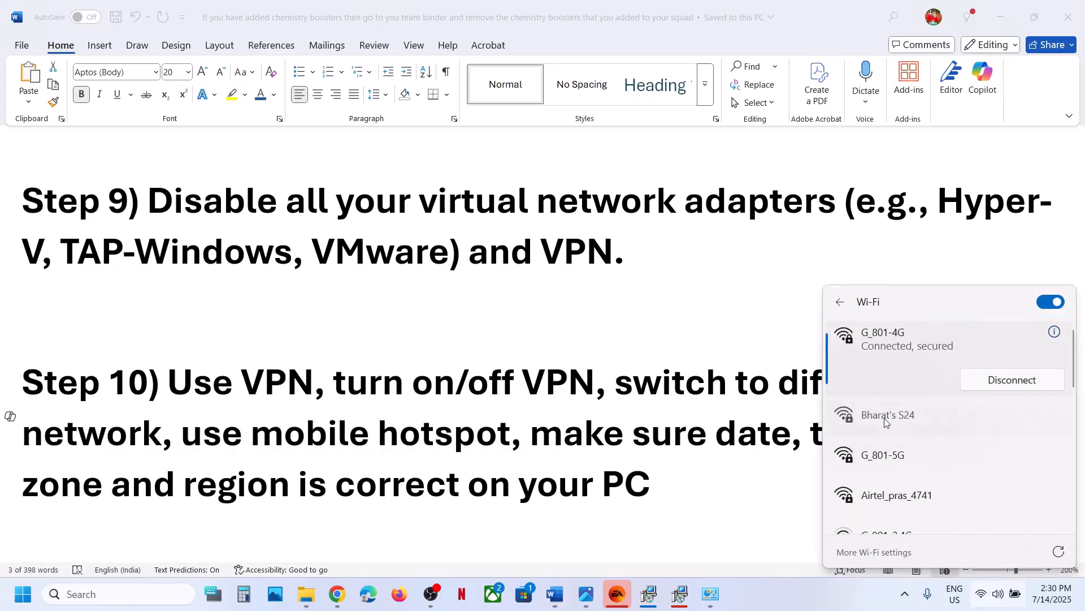
pyautogui.click(1012, 427)
pyautogui.click(1012, 442)
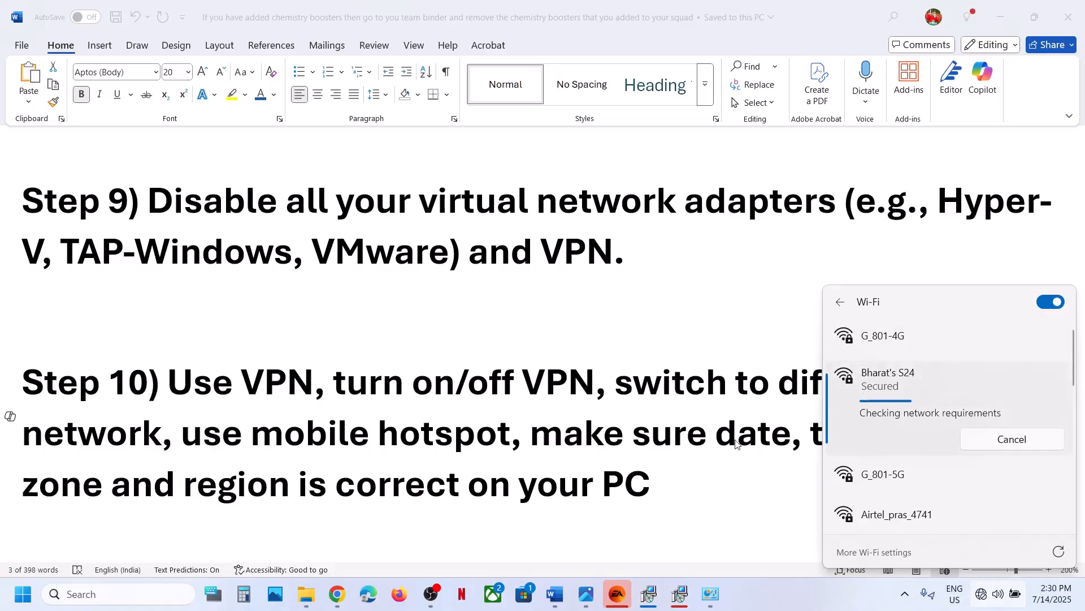
pyautogui.click(698, 472)
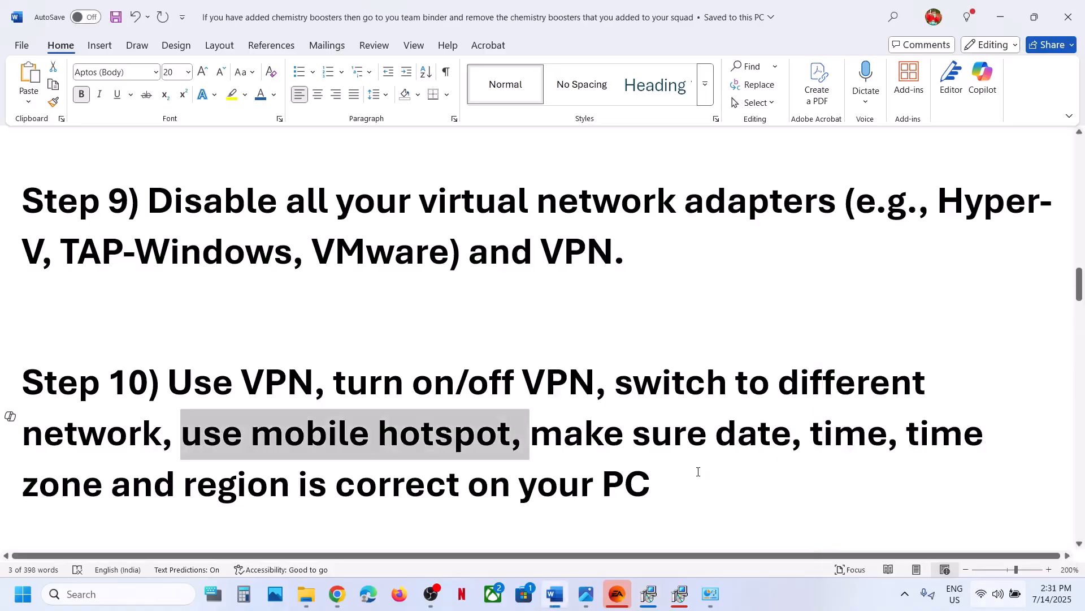
# Step: Highlight Step 10's advice on correct date, time, time zone and region, then open the Windows Date & time settings
pyautogui.moveTo(563, 436); pyautogui.dragTo(602, 486)
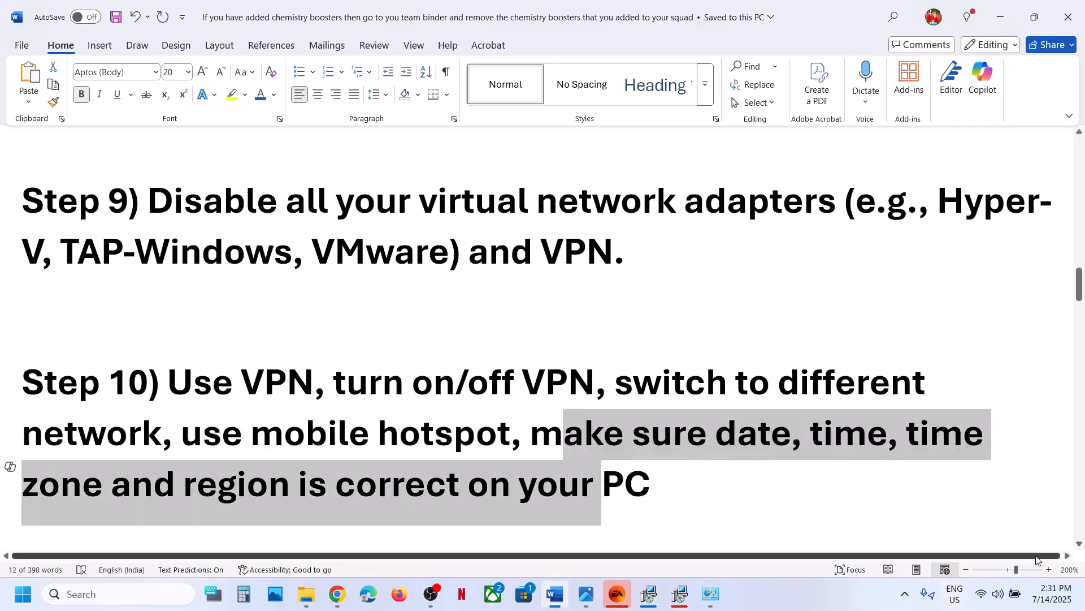
pyautogui.rightClick(1049, 590)
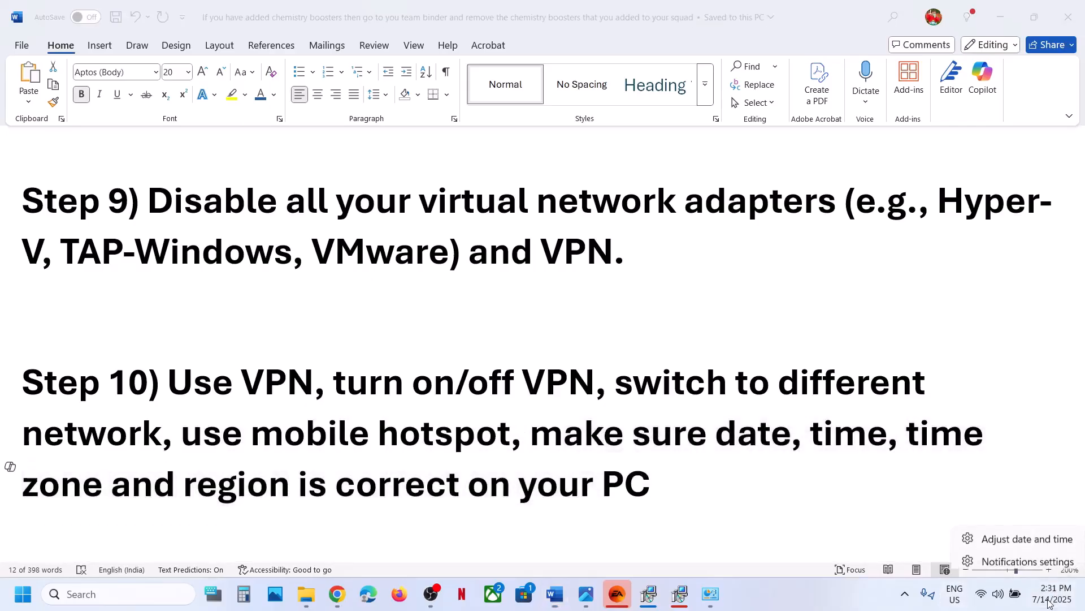
pyautogui.click(1033, 536)
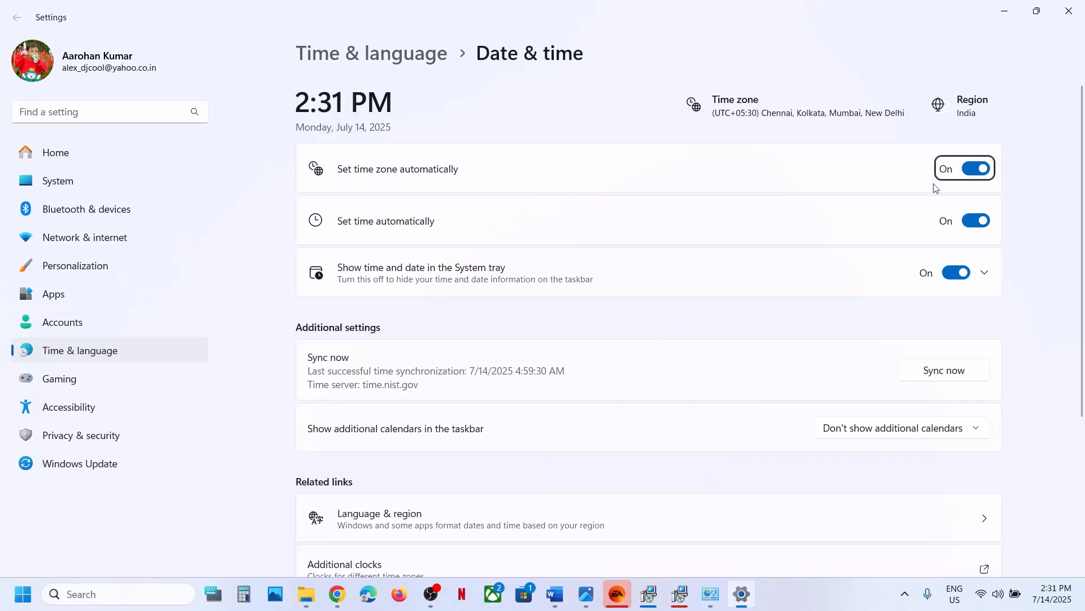
# Step: Turn the automatic time zone setting off and back on, and sync the clock while checking the network connection
pyautogui.click(977, 170)
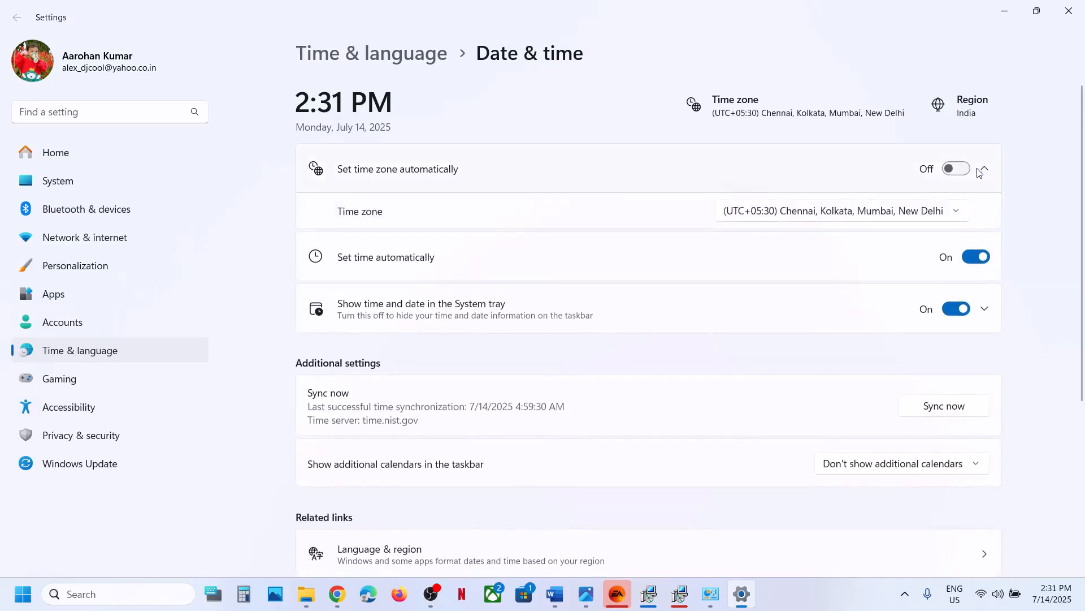
pyautogui.click(966, 171)
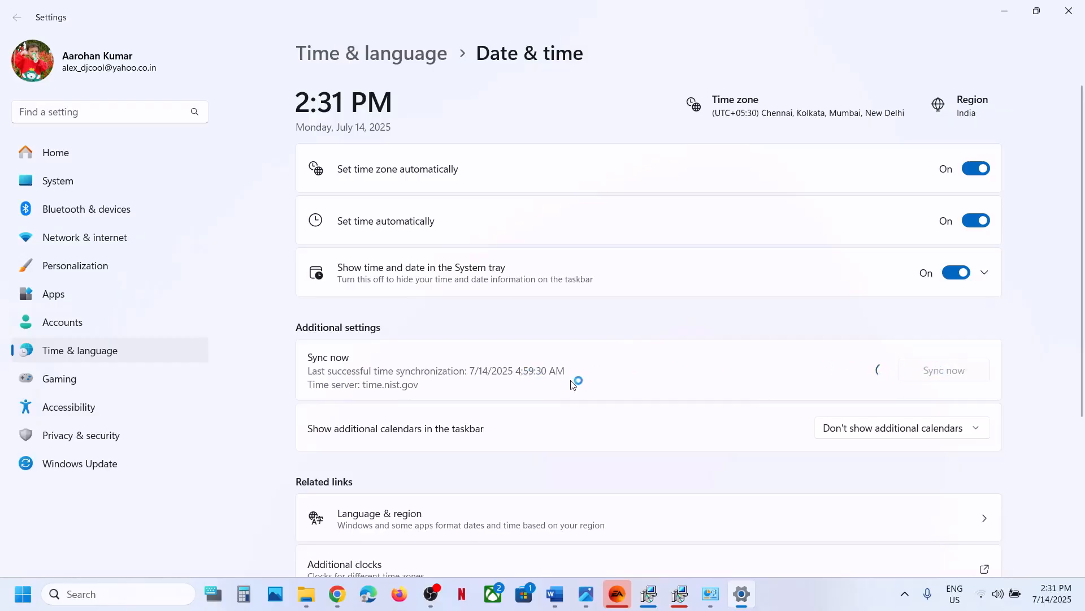
pyautogui.click(988, 600)
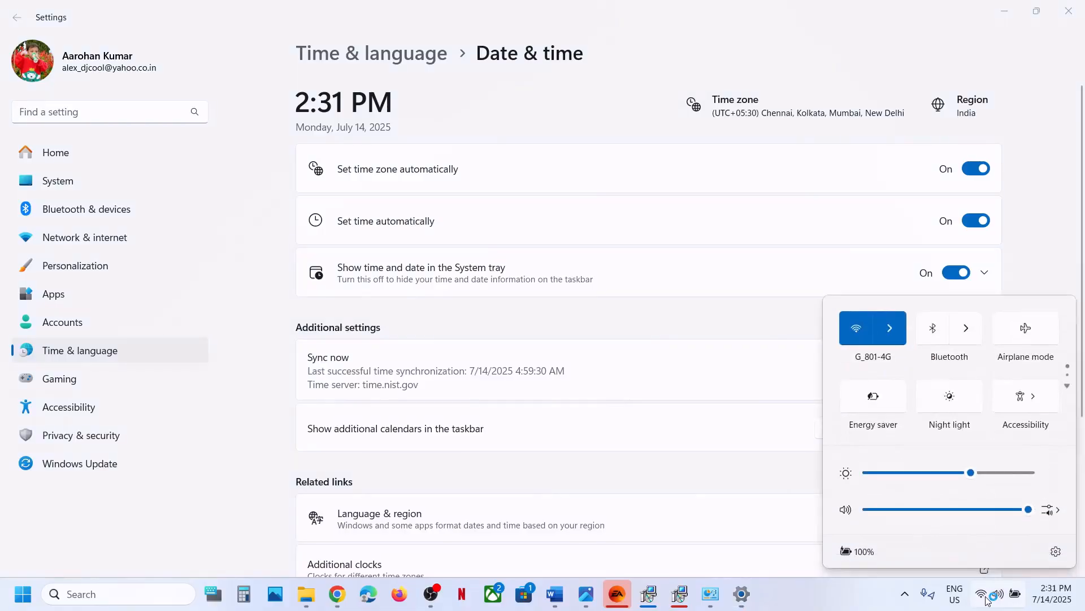
pyautogui.click(987, 600)
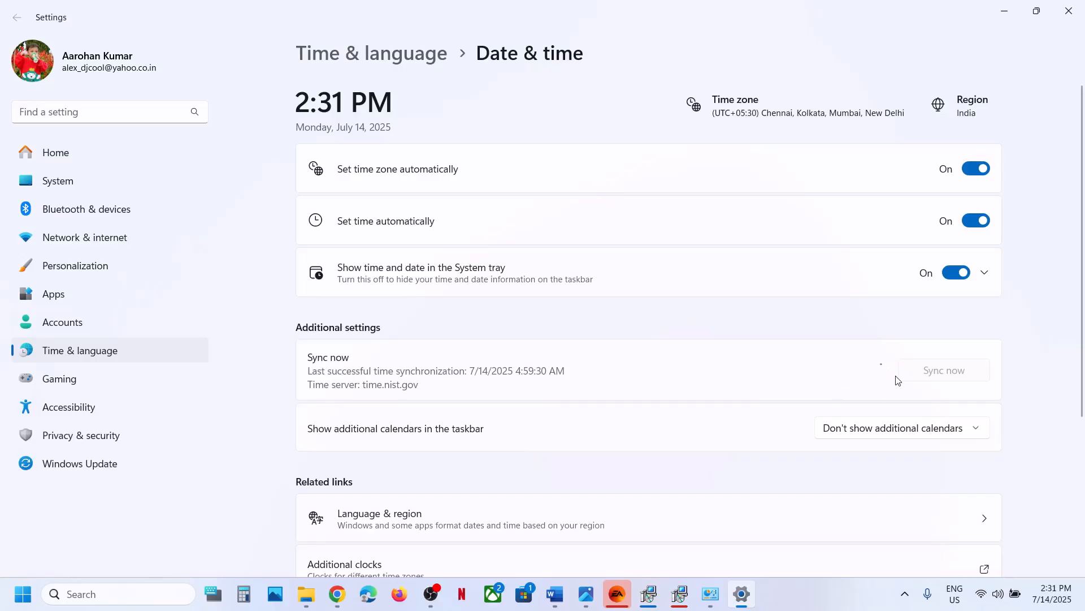
pyautogui.click(979, 598)
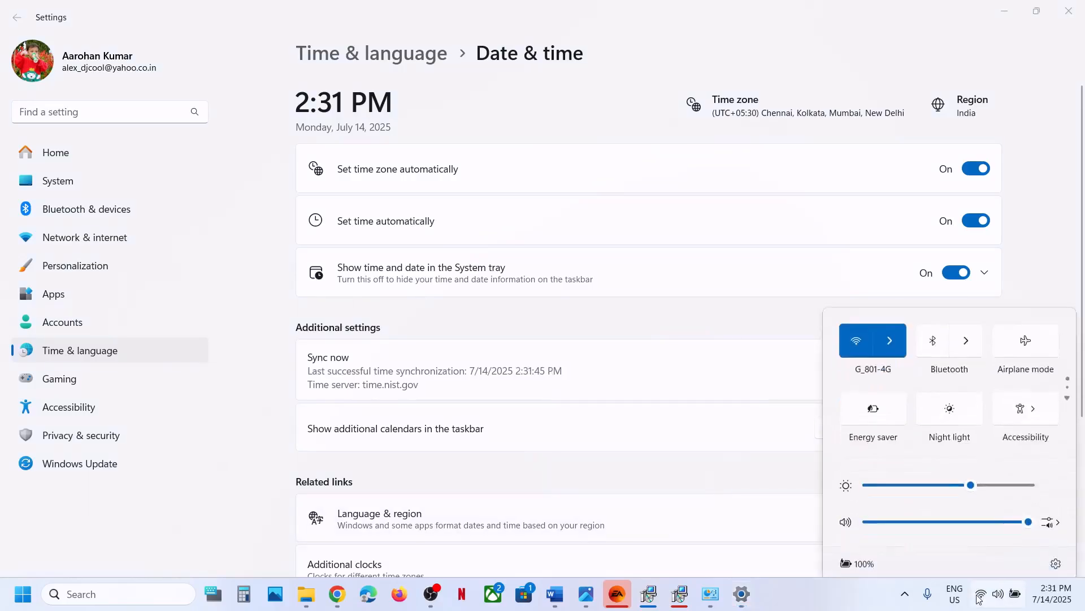
pyautogui.click(697, 407)
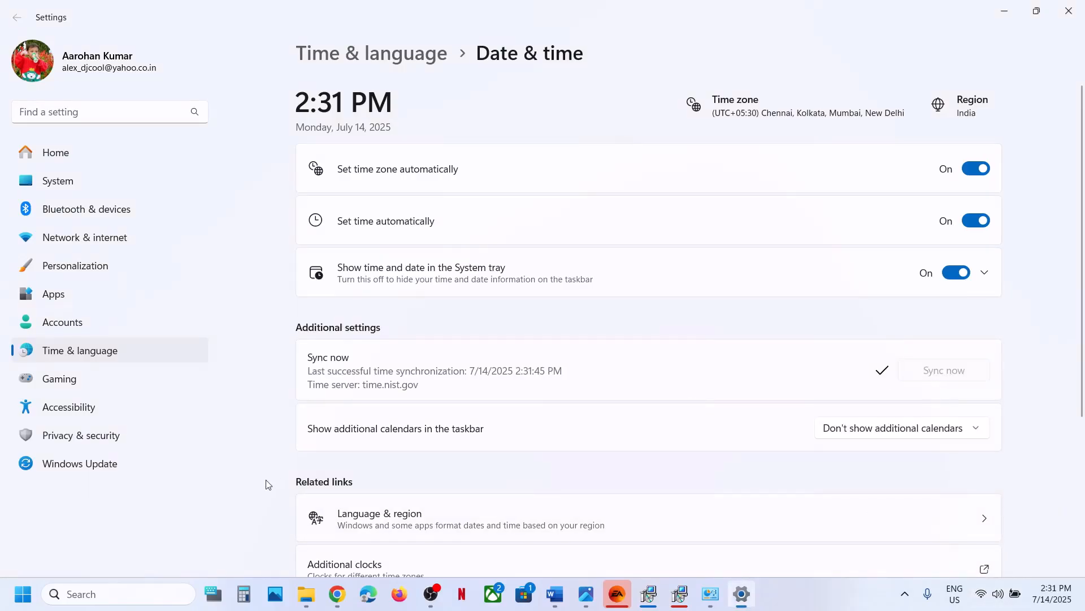
# Step: Open Language & region, review the country or region choices while keeping India, and close Settings
pyautogui.click(72, 355)
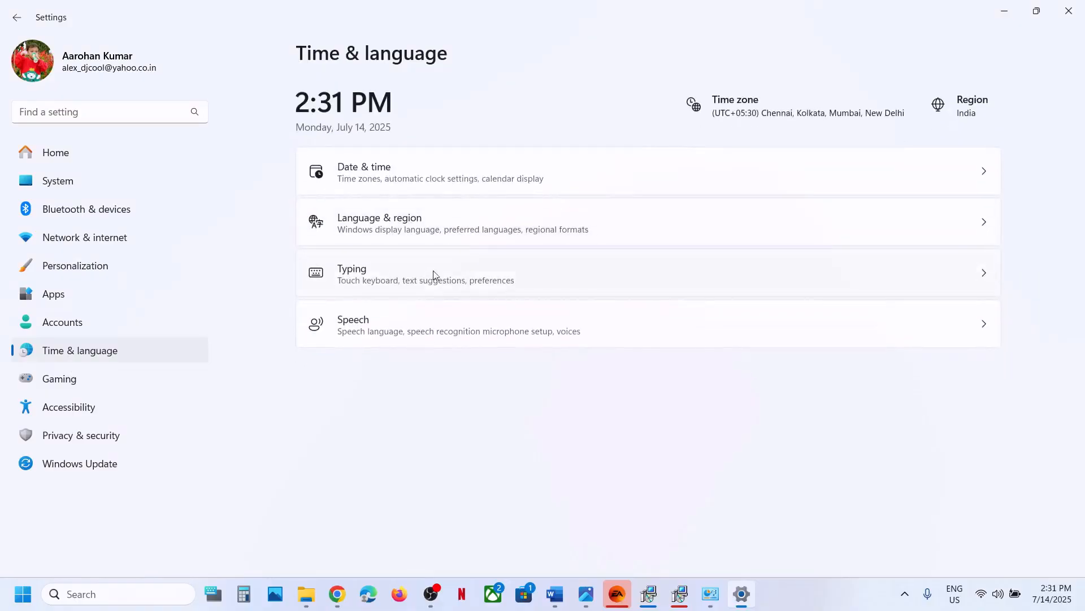
pyautogui.click(412, 236)
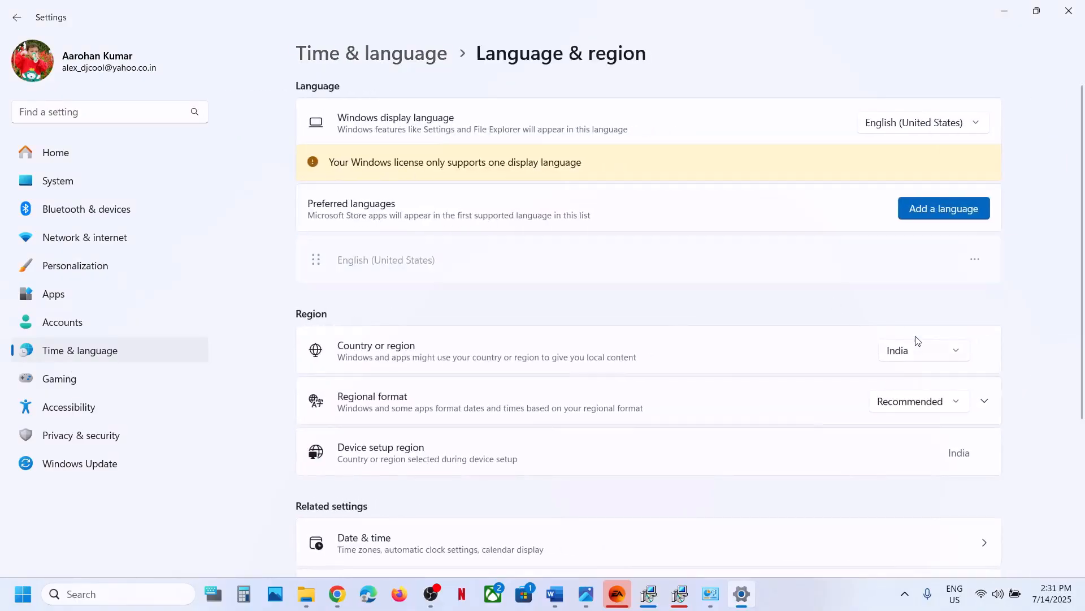
pyautogui.click(913, 355)
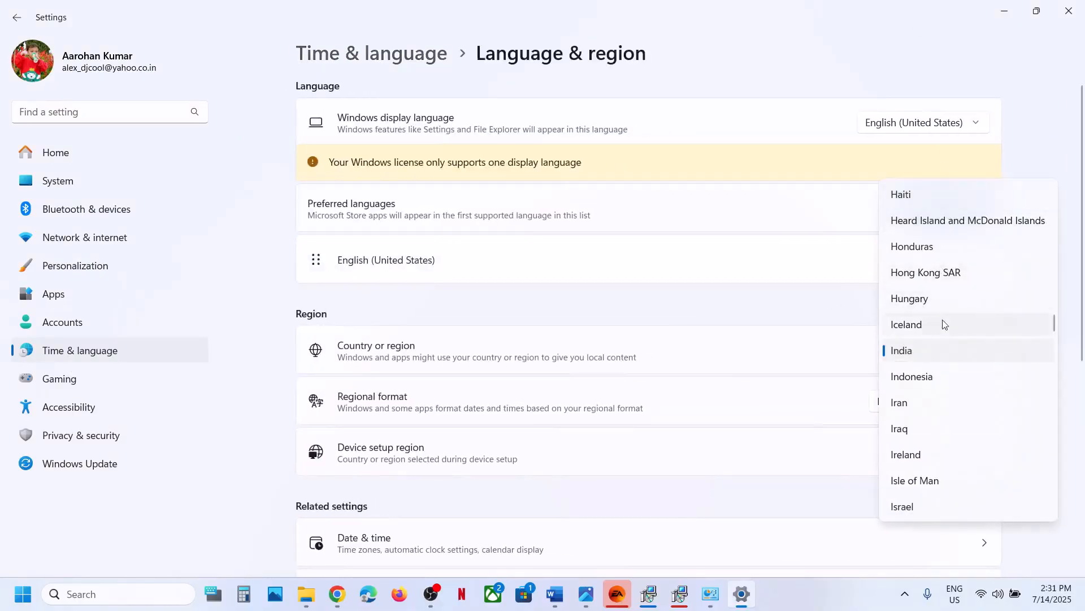
pyautogui.click(1021, 102)
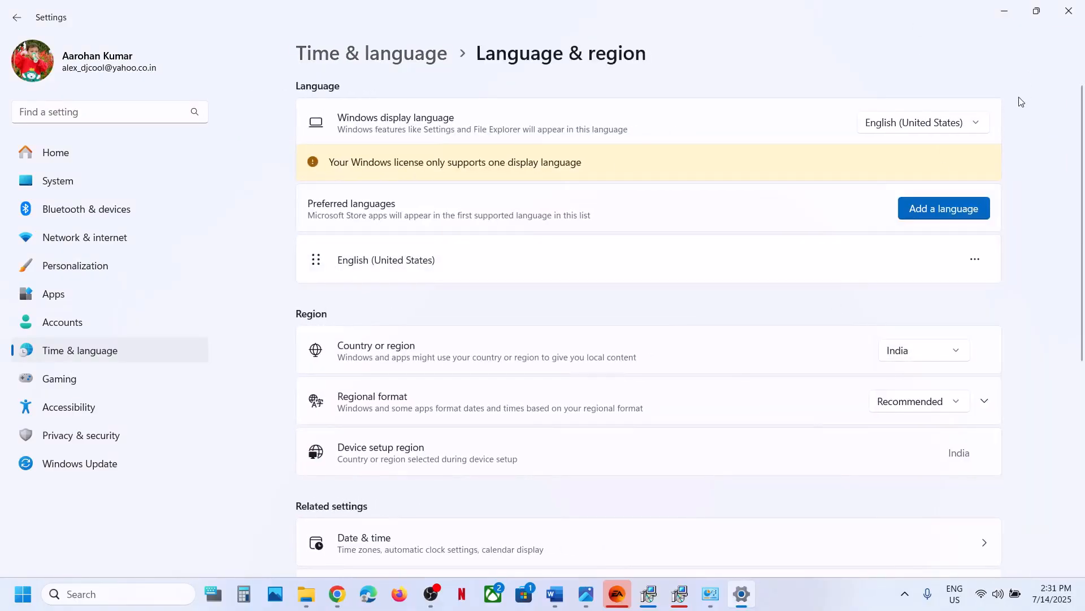
pyautogui.click(1069, 10)
# Step: Find the Step 11 command list, open Command Prompt as administrator, and move its window clear of the list
pyautogui.scroll(-6, 537, 394)
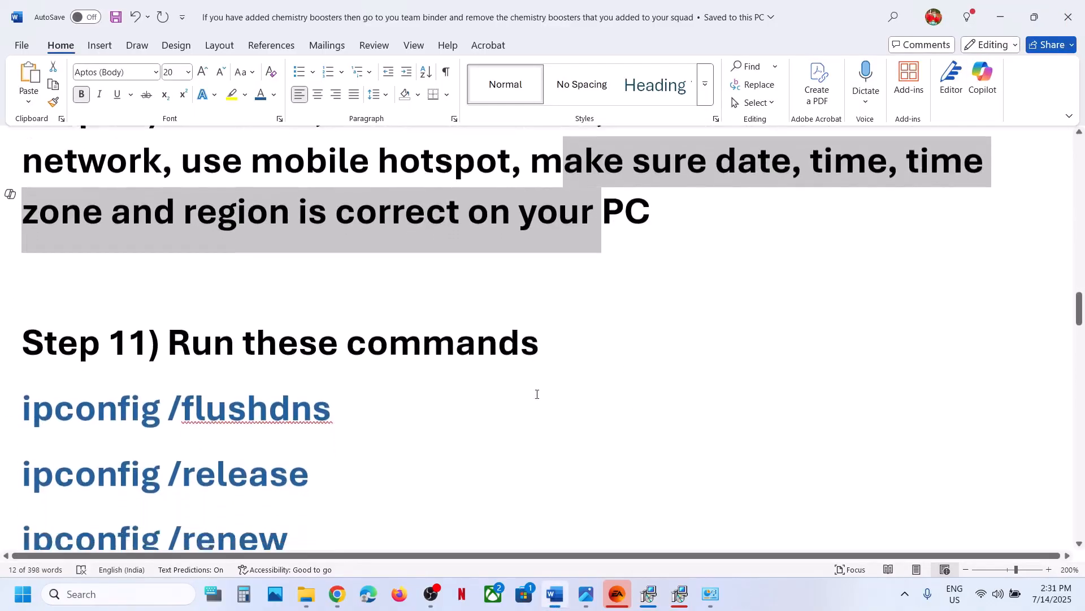
pyautogui.click(120, 594)
pyautogui.write('cmd')
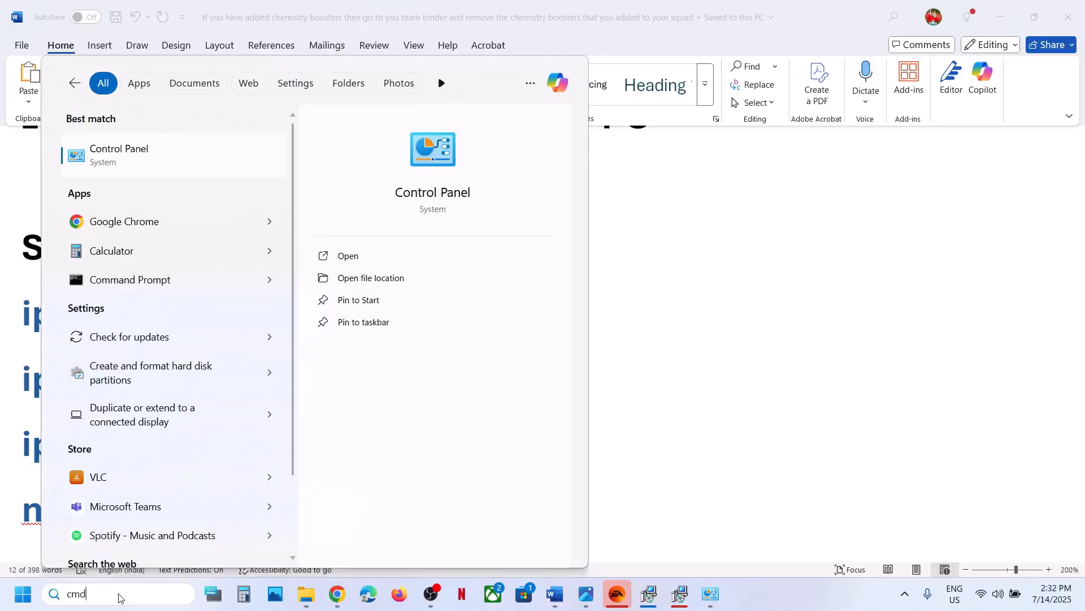
pyautogui.rightClick(172, 159)
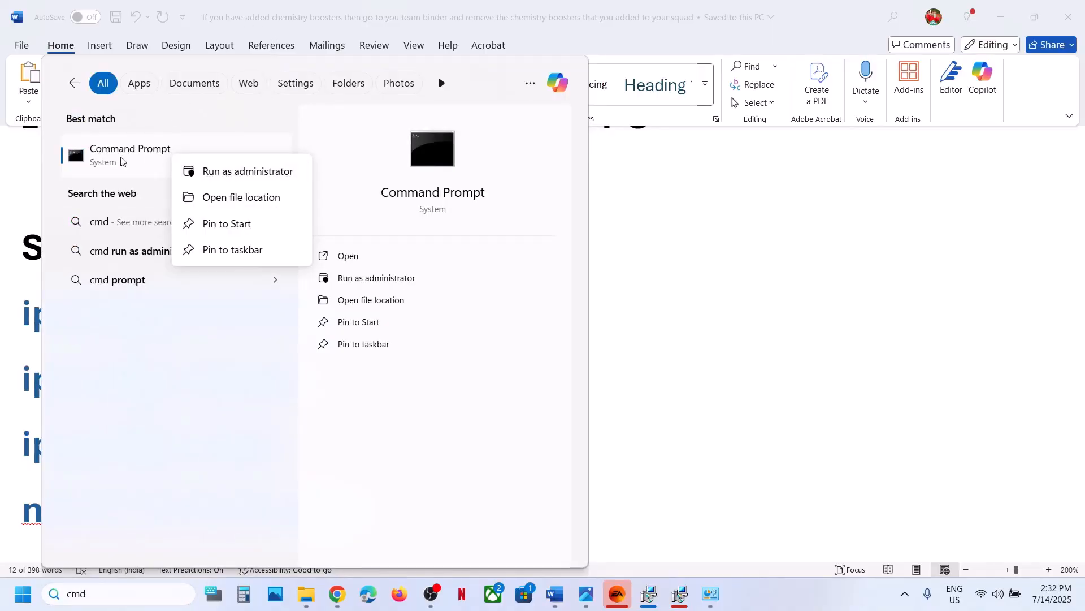
pyautogui.click(208, 171)
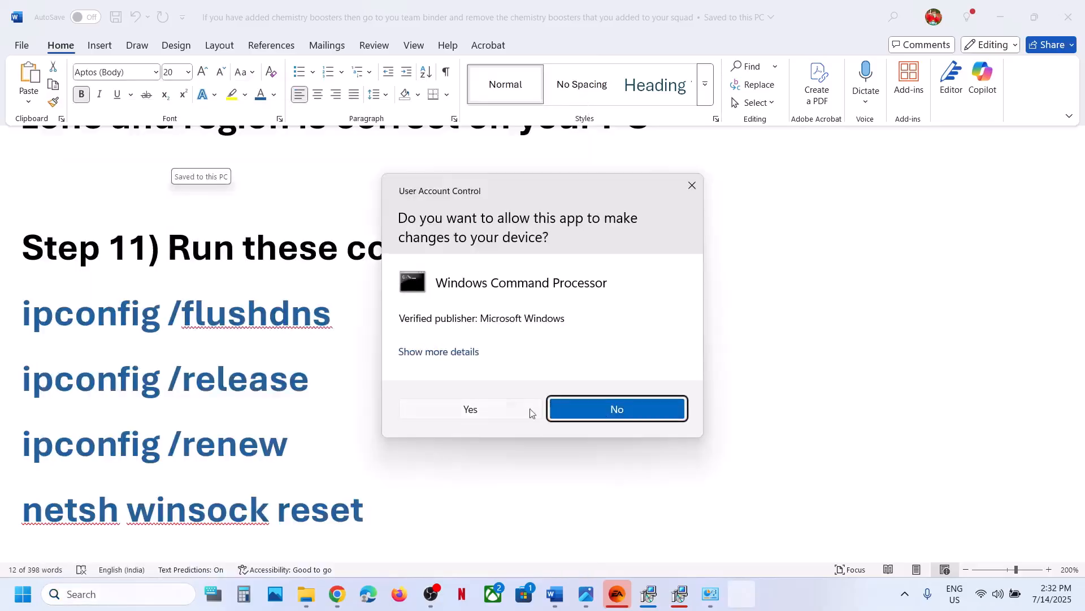
pyautogui.click(500, 410)
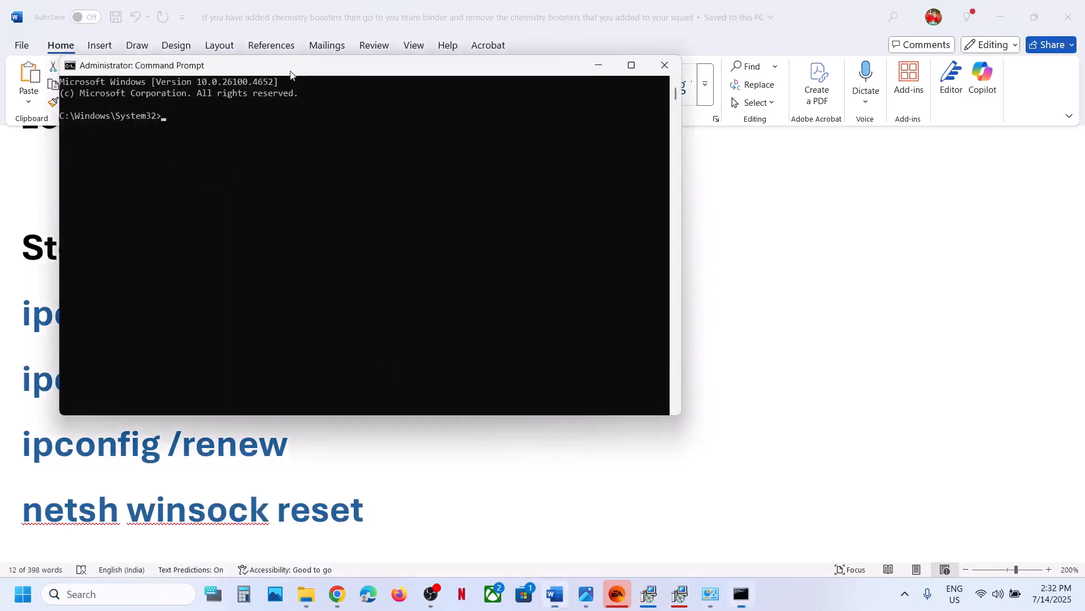
pyautogui.moveTo(294, 76); pyautogui.dragTo(624, 167)
# Step: Copy the ipconfig /flushdns command from Step 11 and run it in the Command Prompt
pyautogui.doubleClick(287, 319)
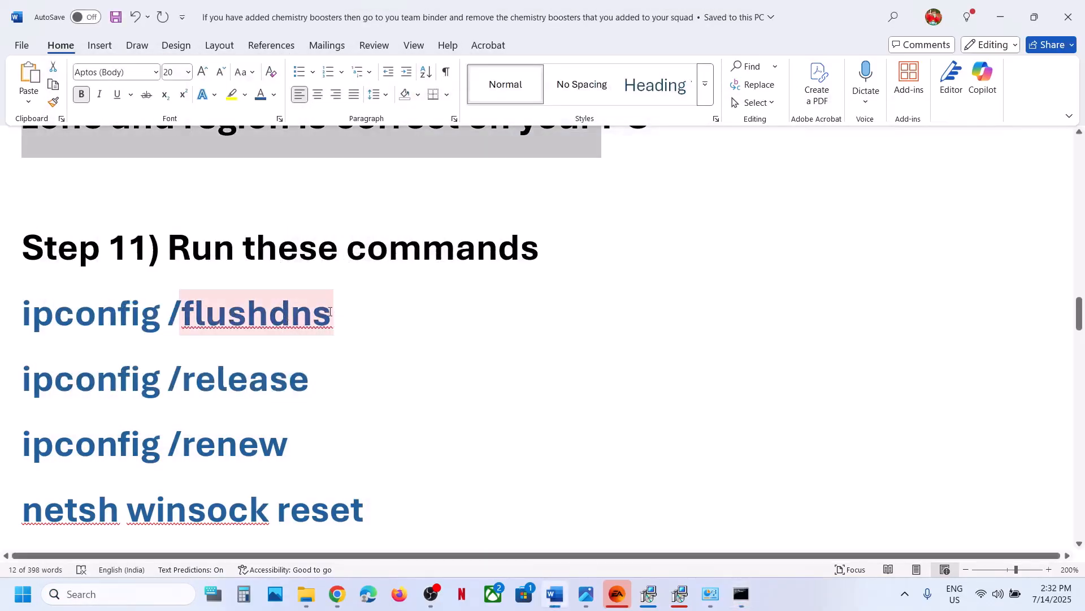
pyautogui.moveTo(333, 313); pyautogui.dragTo(84, 313)
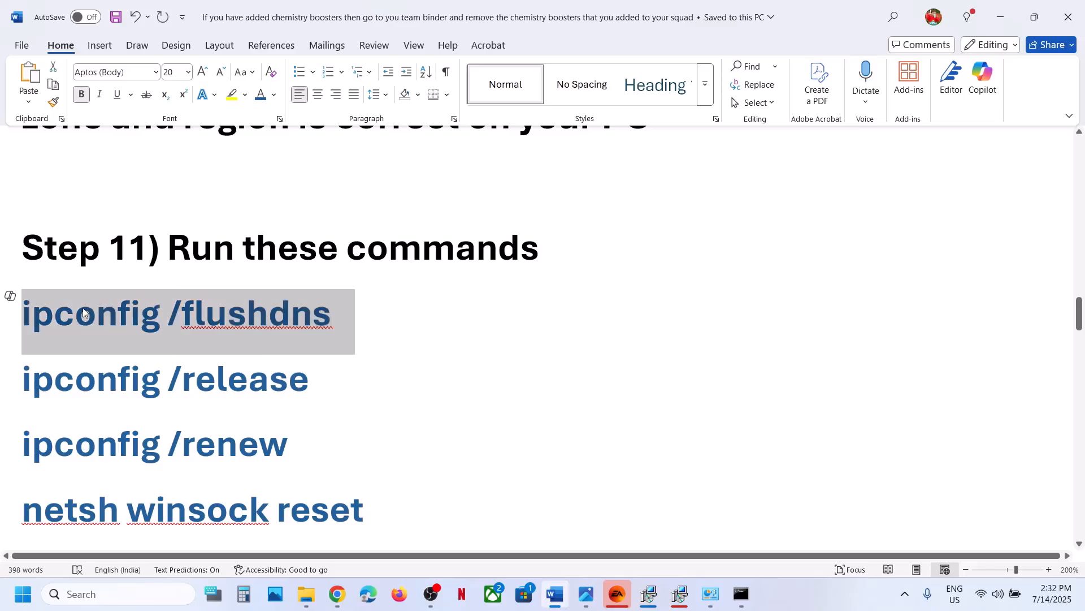
pyautogui.hotkey('ctrl', 'c')
pyautogui.click(741, 594)
pyautogui.rightClick(578, 352)
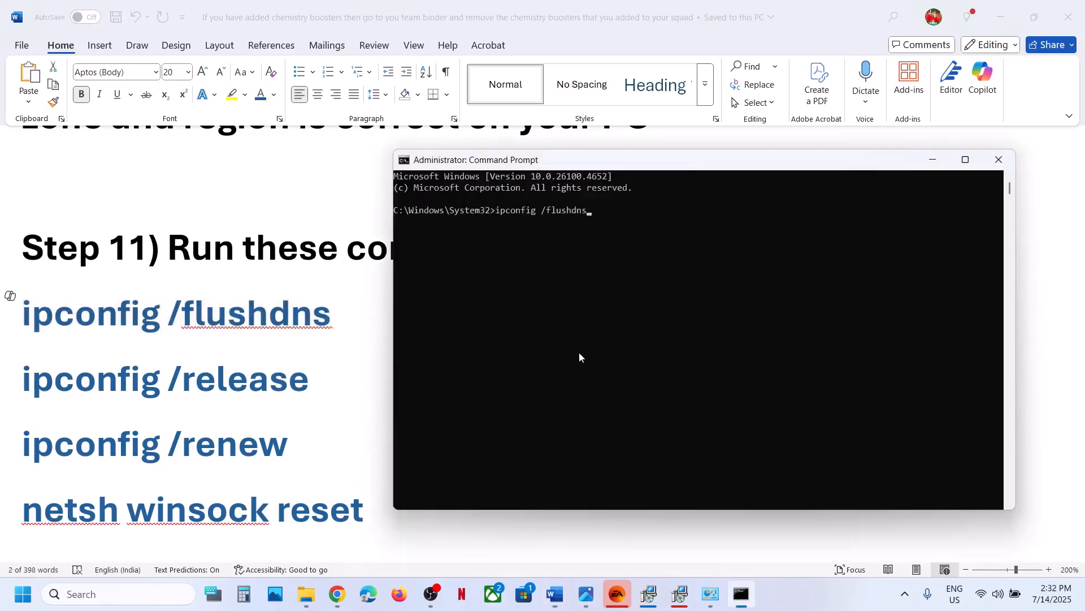
pyautogui.press('Return')
# Step: Copy ipconfig /release from the guide and run it in the Command Prompt
pyautogui.hotkey('alt', 'Tab')
pyautogui.moveTo(322, 376); pyautogui.dragTo(84, 367)
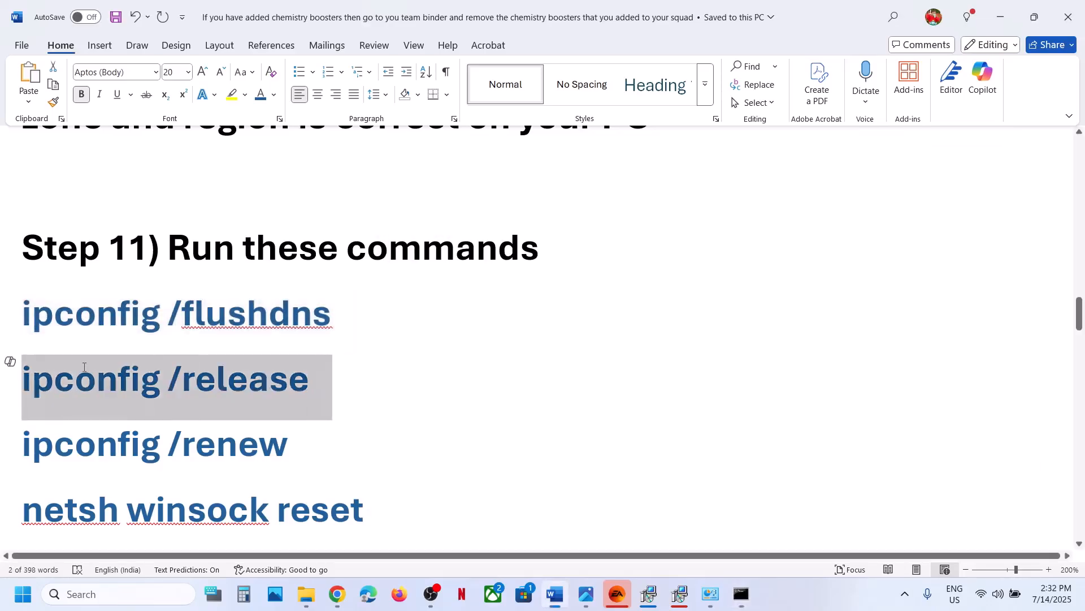
pyautogui.hotkey('ctrl', 'c')
pyautogui.hotkey('alt', 'Tab')
pyautogui.rightClick(627, 374)
pyautogui.press('Return')
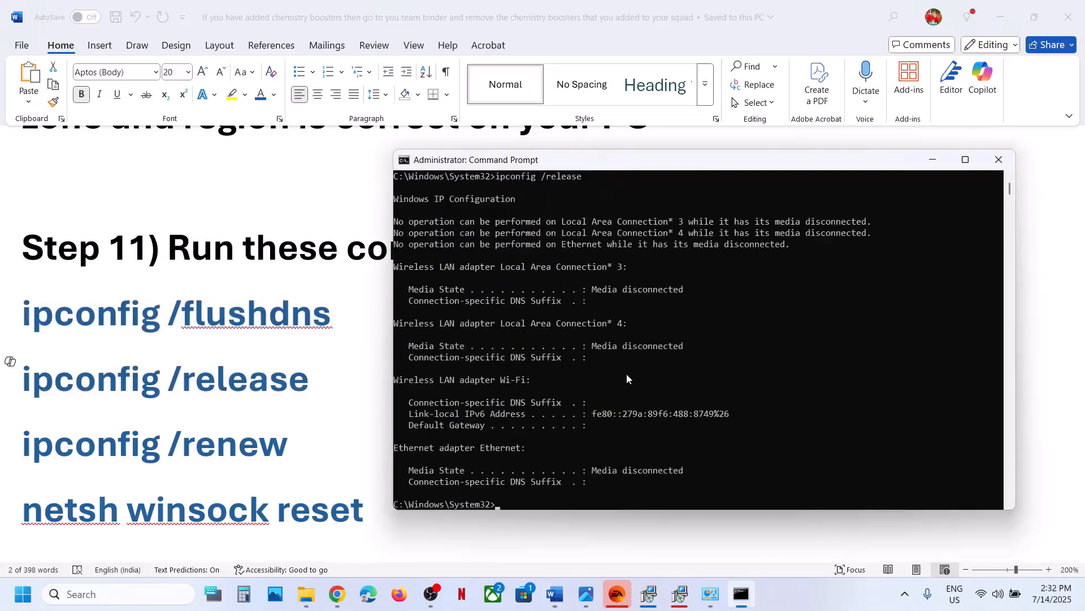
# Step: Copy ipconfig /renew from the guide and run it in the Command Prompt
pyautogui.hotkey('alt', 'Tab')
pyautogui.scroll(-1, 285, 392)
pyautogui.scroll(-3, 286, 391)
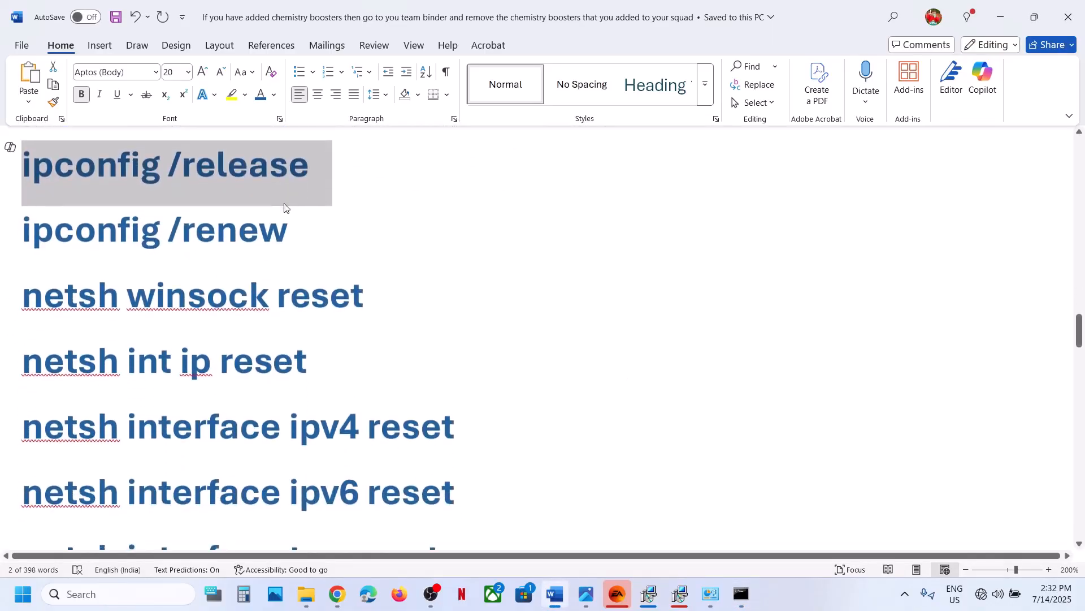
pyautogui.moveTo(290, 228); pyautogui.dragTo(86, 227)
pyautogui.hotkey('ctrl', 'c')
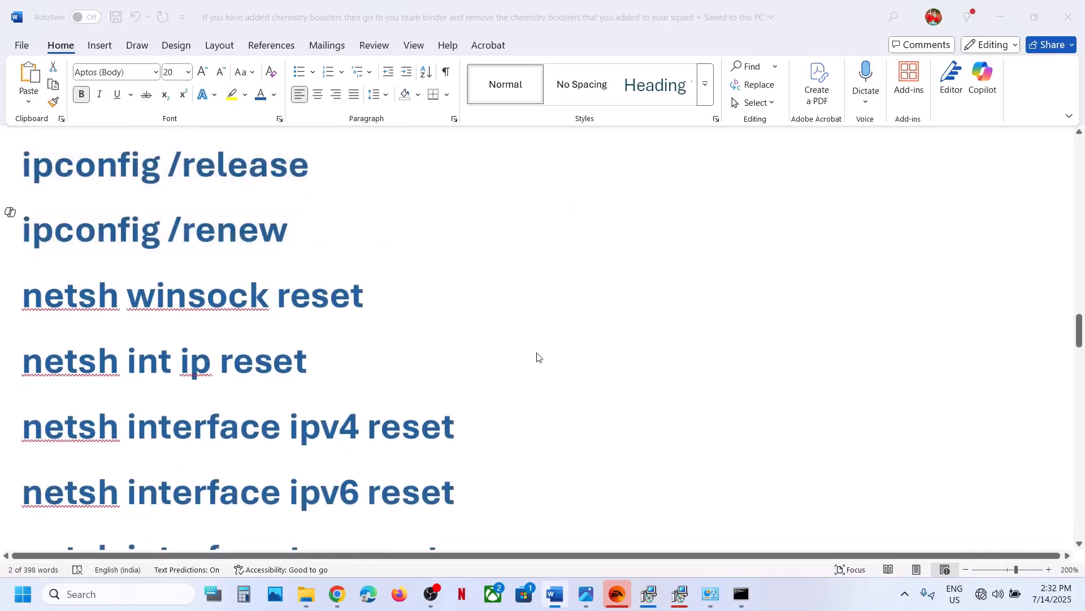
pyautogui.hotkey('alt', 'Tab')
pyautogui.rightClick(537, 352)
pyautogui.press('Return')
# Step: Copy netsh winsock reset from the guide and run it in the Command Prompt
pyautogui.hotkey('alt', 'Tab')
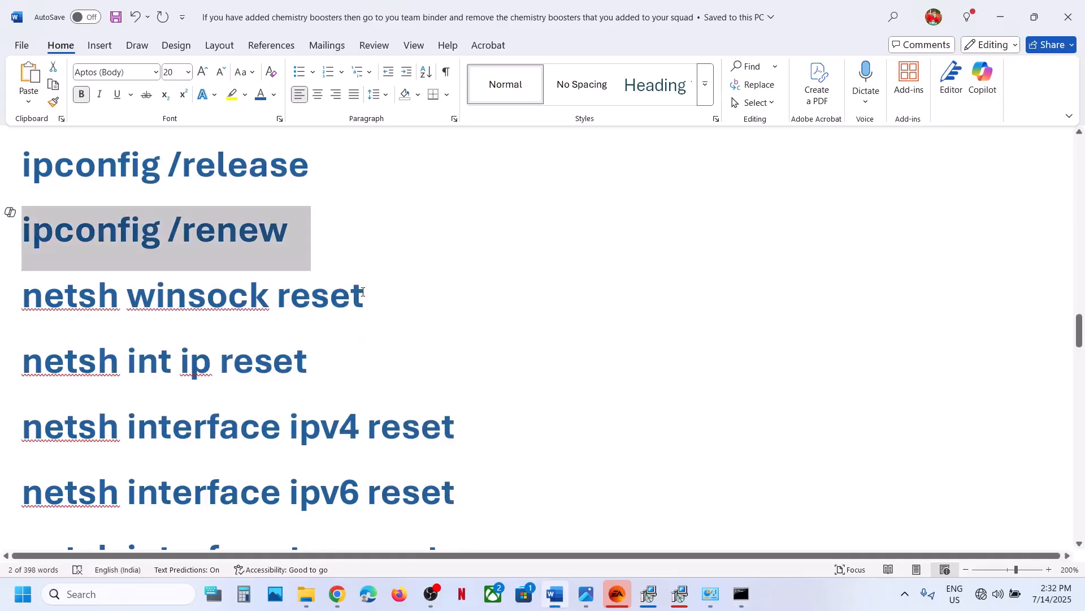
pyautogui.moveTo(363, 292); pyautogui.dragTo(22, 293)
pyautogui.hotkey('ctrl', 'c')
pyautogui.hotkey('alt', 'Tab')
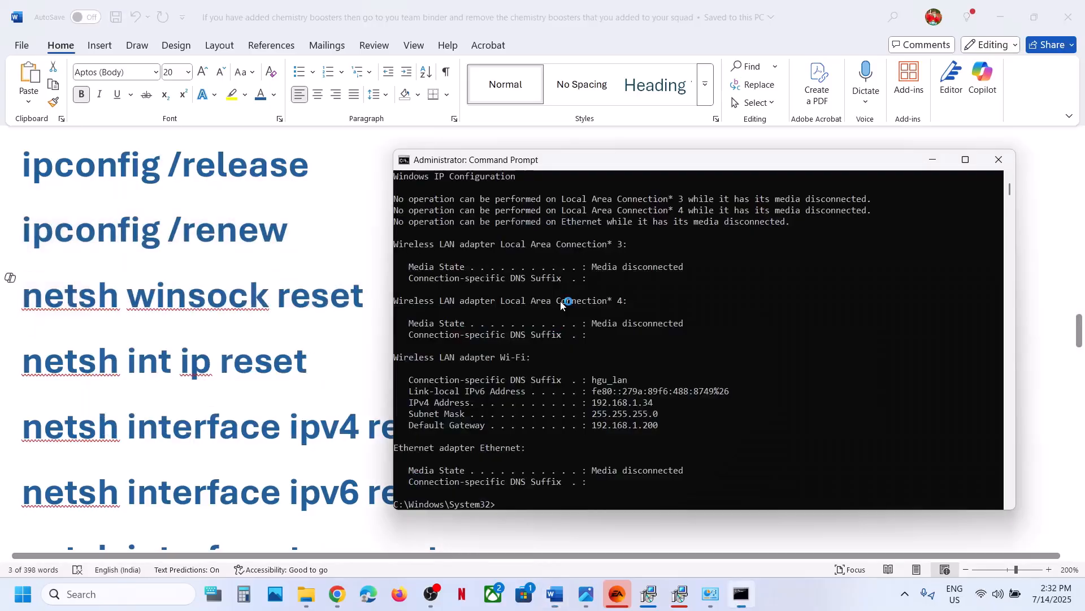
pyautogui.rightClick(560, 305)
pyautogui.press('Return')
# Step: Copy netsh int ip reset from the guide and run it in the Command Prompt
pyautogui.hotkey('alt', 'Tab')
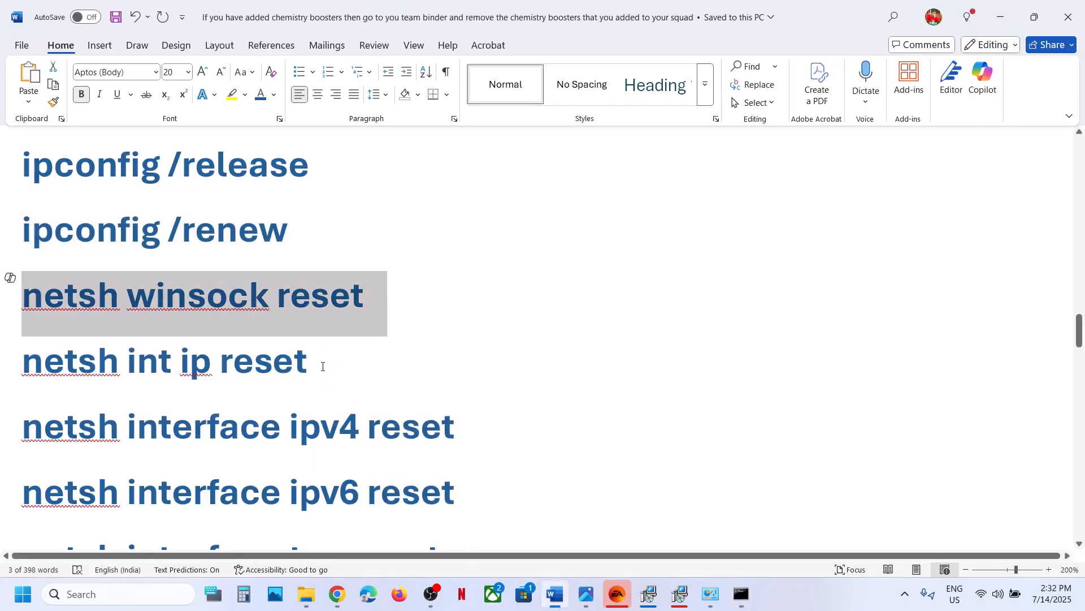
pyautogui.moveTo(323, 367); pyautogui.dragTo(22, 365)
pyautogui.hotkey('ctrl', 'c')
pyautogui.hotkey('alt', 'Tab')
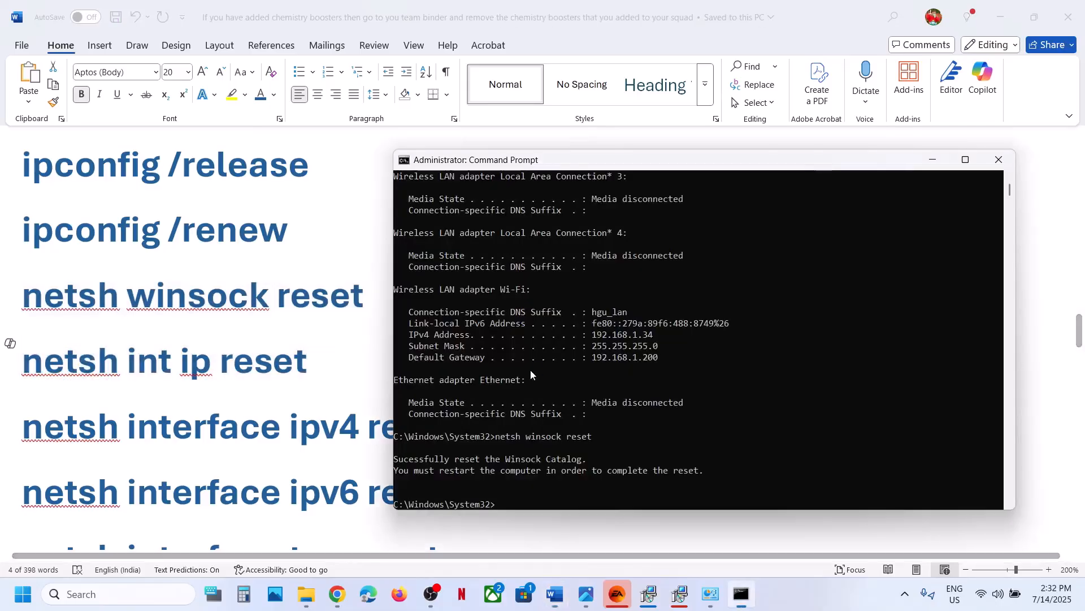
pyautogui.rightClick(530, 370)
pyautogui.press('Return')
# Step: Copy netsh interface ipv4 reset from the guide and run it in the Command Prompt
pyautogui.hotkey('alt', 'Tab')
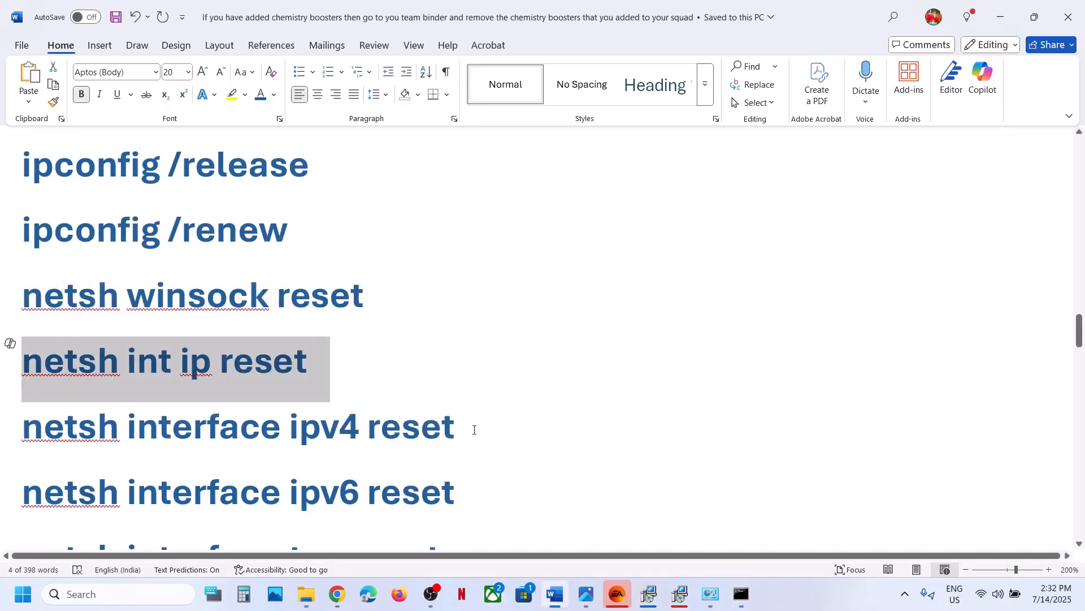
pyautogui.moveTo(474, 430); pyautogui.dragTo(21, 428)
pyautogui.hotkey('ctrl', 'c')
pyautogui.hotkey('alt', 'Tab')
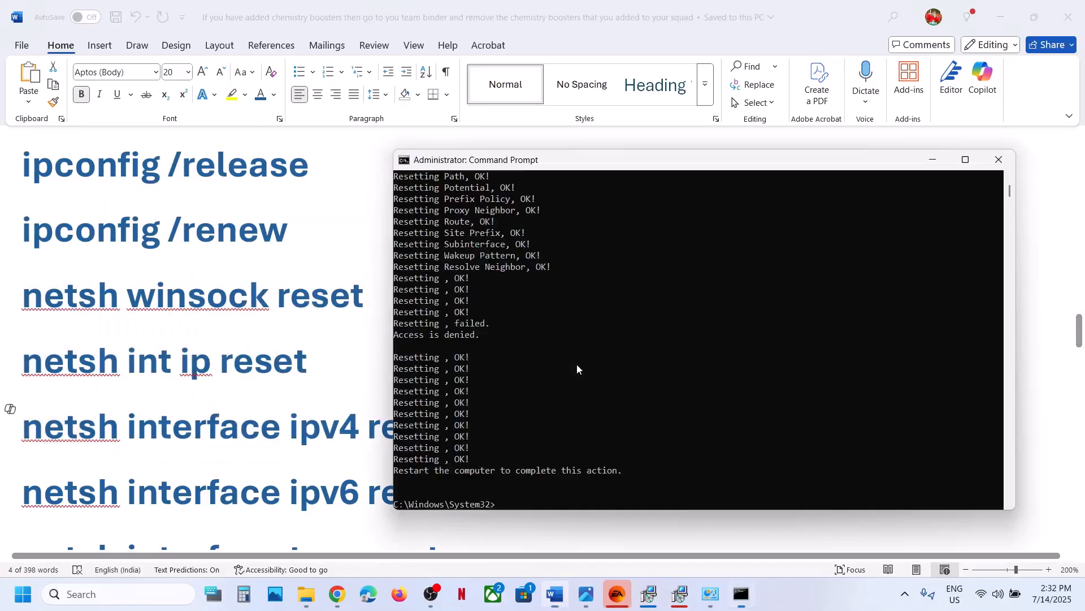
pyautogui.rightClick(577, 368)
pyautogui.press('Escape')
# Step: Copy netsh interface ipv6 reset from the guide and run it in the Command Prompt
pyautogui.hotkey('alt', 'Tab')
pyautogui.scroll(-2, 442, 421)
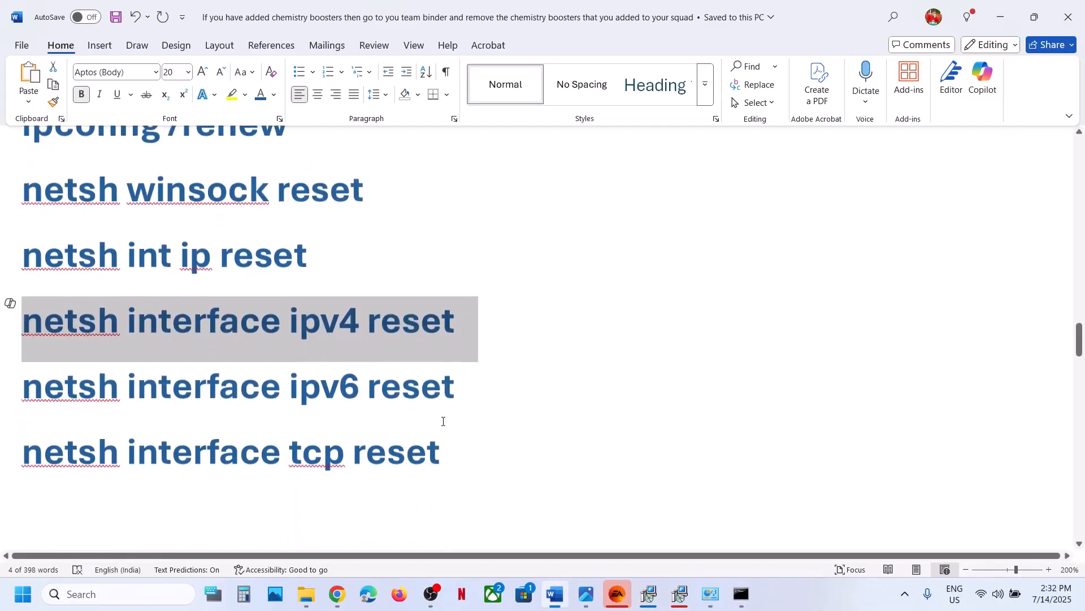
pyautogui.moveTo(462, 376); pyautogui.dragTo(23, 375)
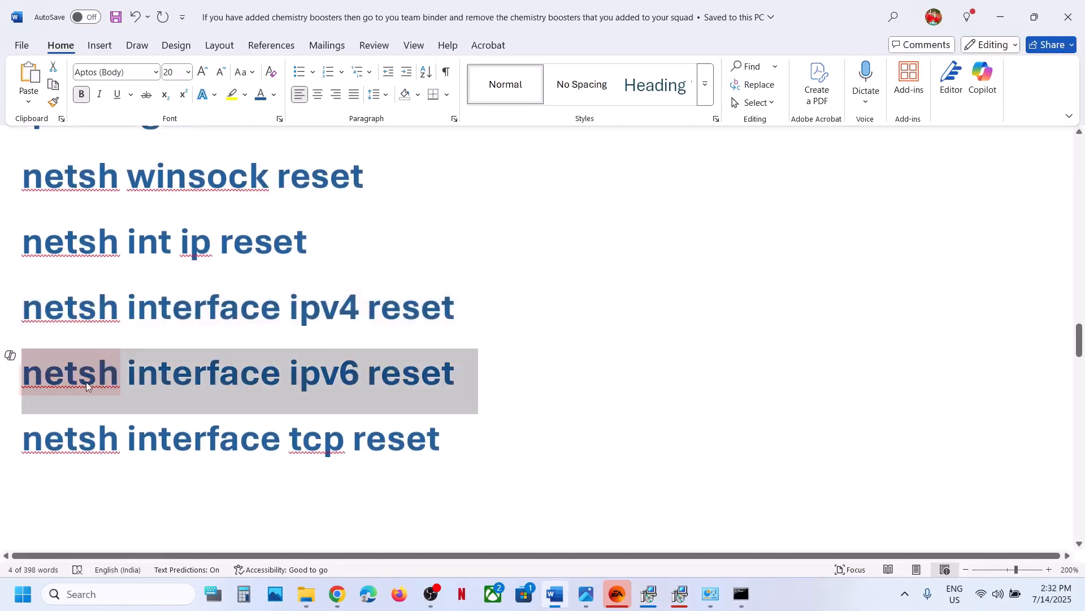
pyautogui.hotkey('ctrl', 'c')
pyautogui.hotkey('alt', 'Tab')
pyautogui.rightClick(544, 386)
pyautogui.press('Escape')
# Step: Copy netsh interface tcp reset from the guide, run it, and close the Command Prompt
pyautogui.hotkey('alt', 'Tab')
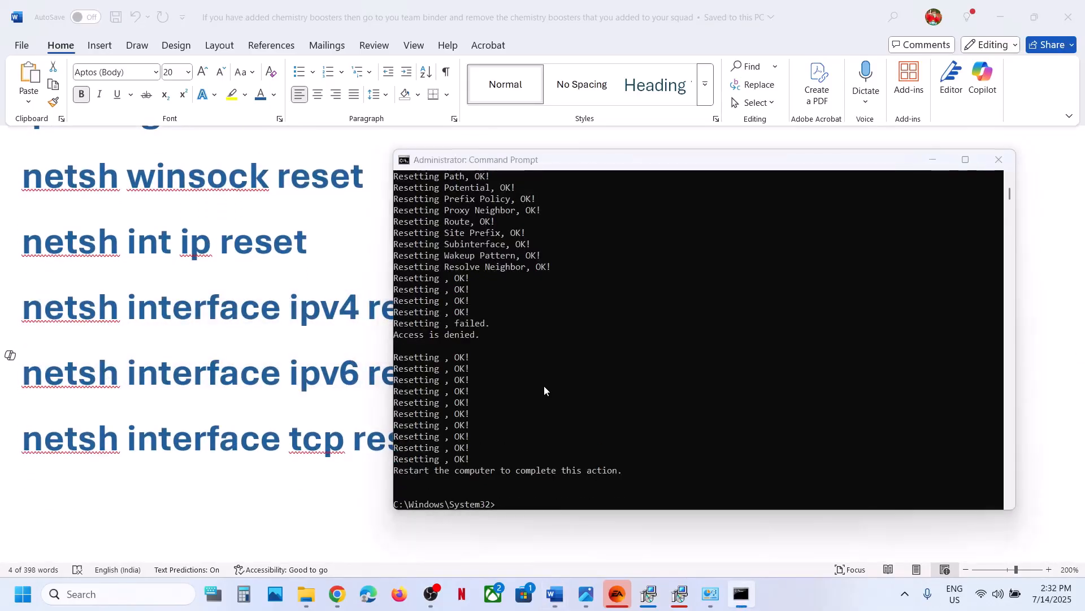
pyautogui.moveTo(394, 438); pyautogui.dragTo(25, 438)
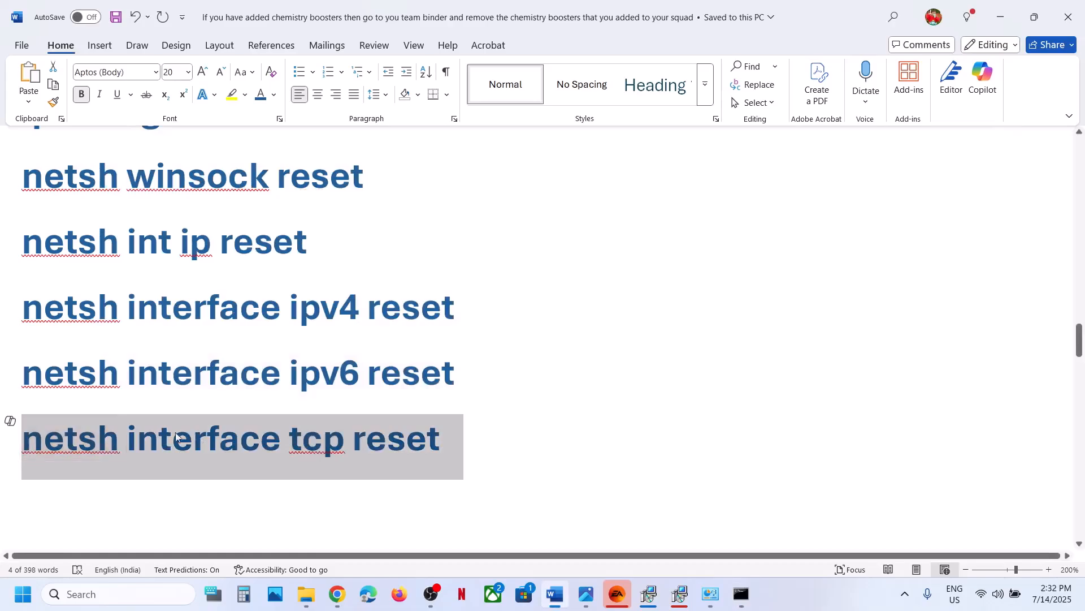
pyautogui.hotkey('ctrl', 'c')
pyautogui.hotkey('alt', 'Tab')
pyautogui.press('Return')
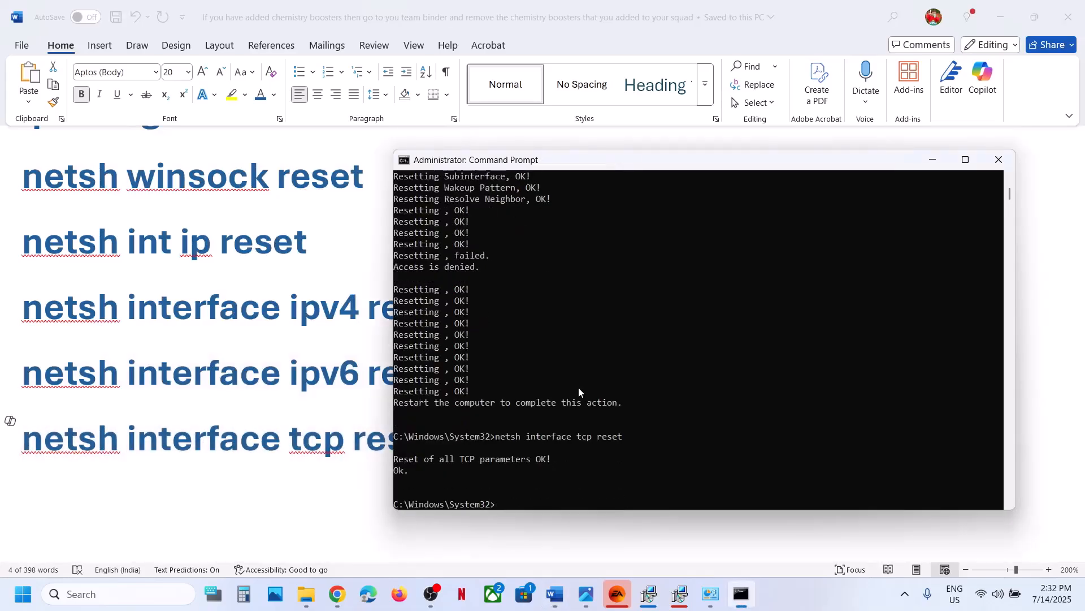
pyautogui.click(999, 159)
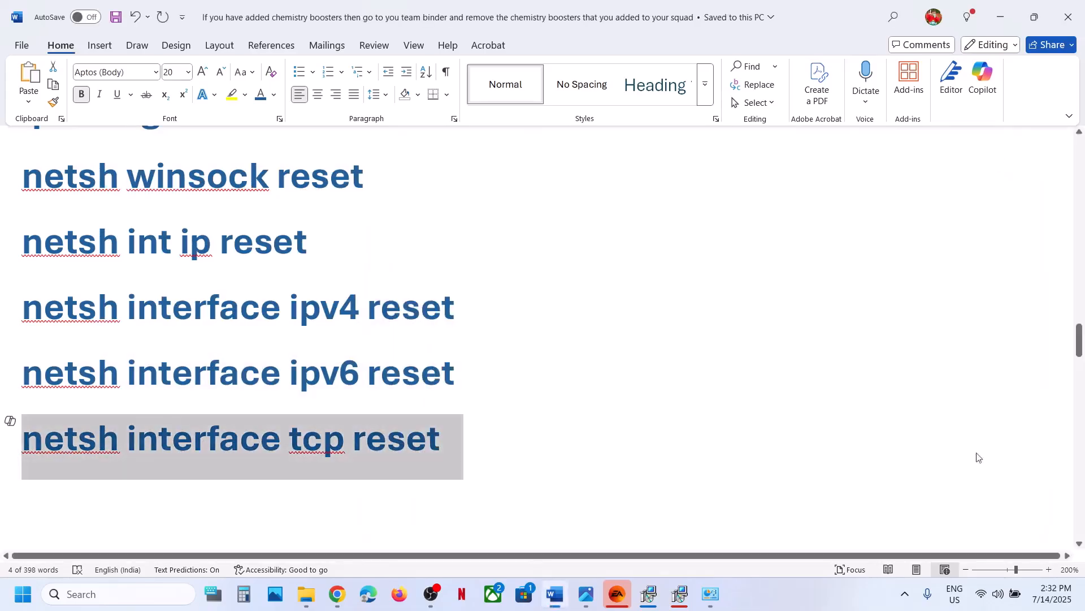
# Step: Check the Wi-Fi connection, then view the Windows Restart option and dismiss it without restarting
pyautogui.click(982, 595)
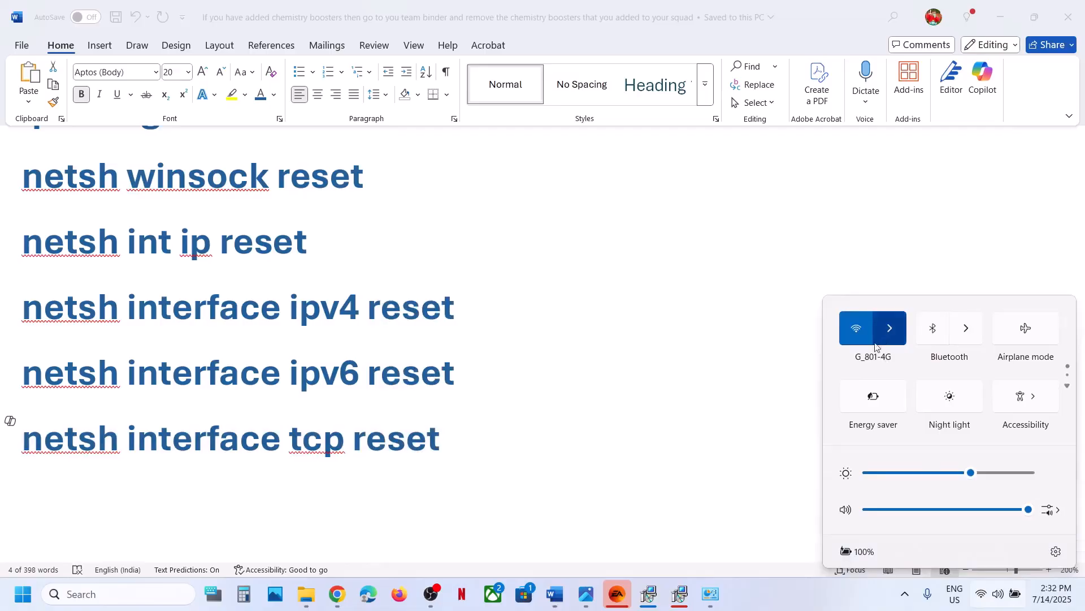
pyautogui.tripleClick(428, 403)
pyautogui.press('super')
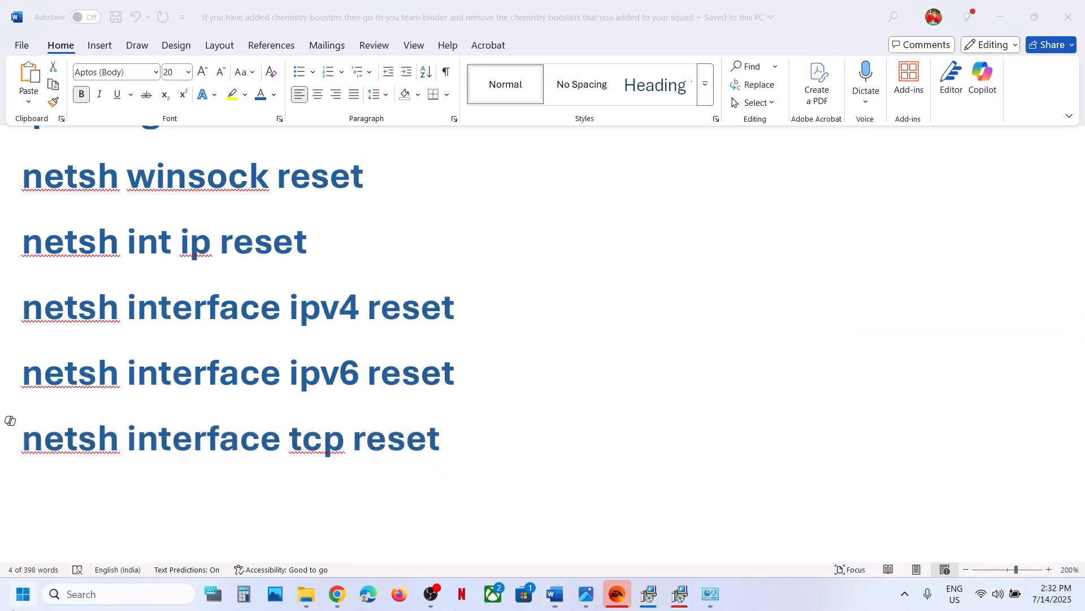
pyautogui.click(411, 546)
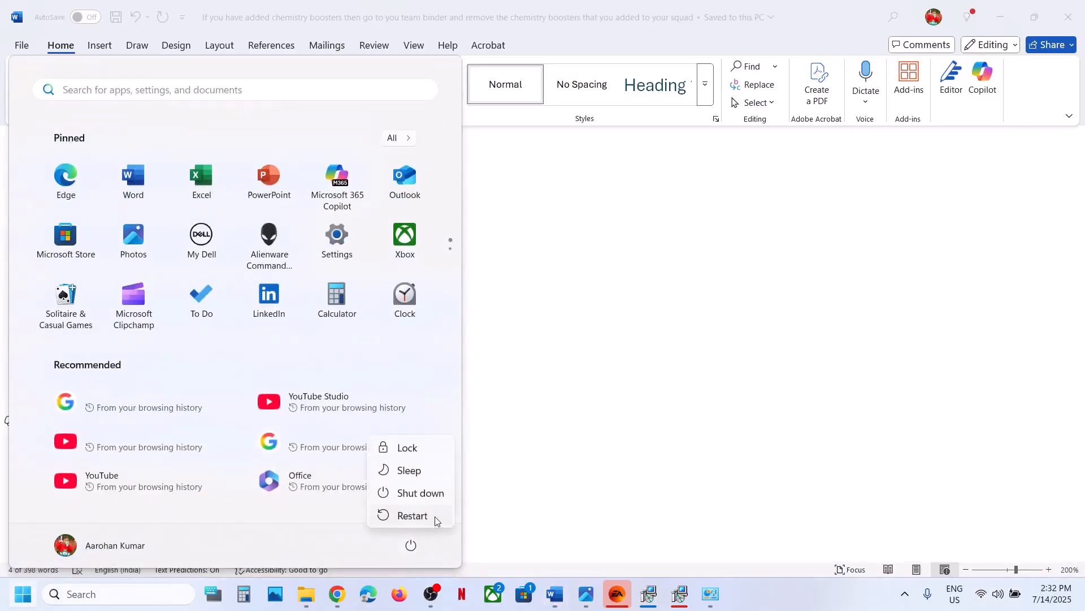
pyautogui.click(679, 466)
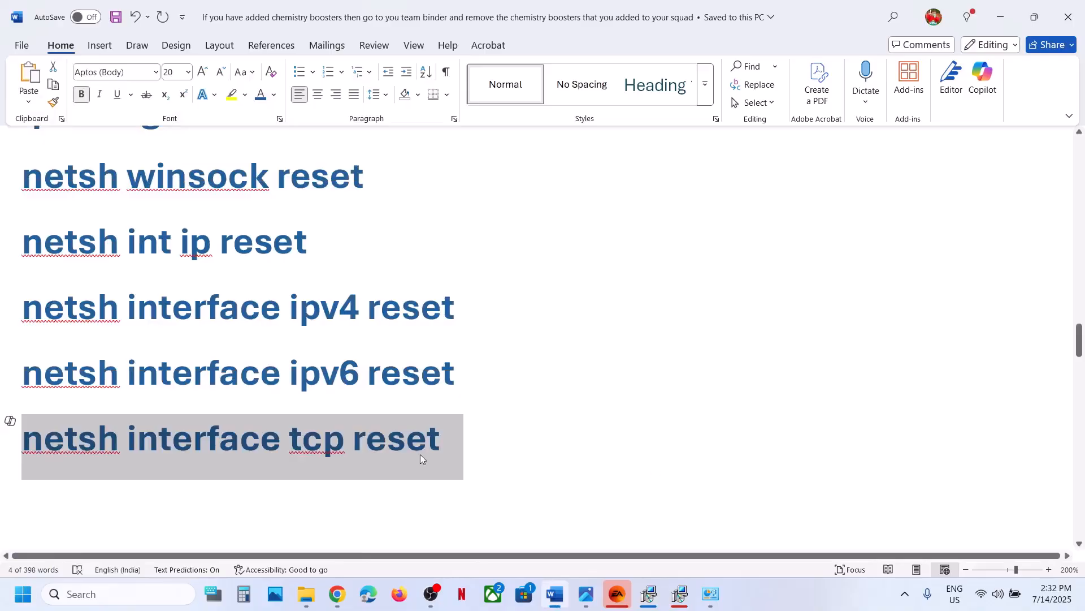
# Step: Copy the .NET Framework 4.8.1 link from Step 12, open it in a new Chrome tab, and find the Advanced downloads
pyautogui.scroll(-5, 420, 453)
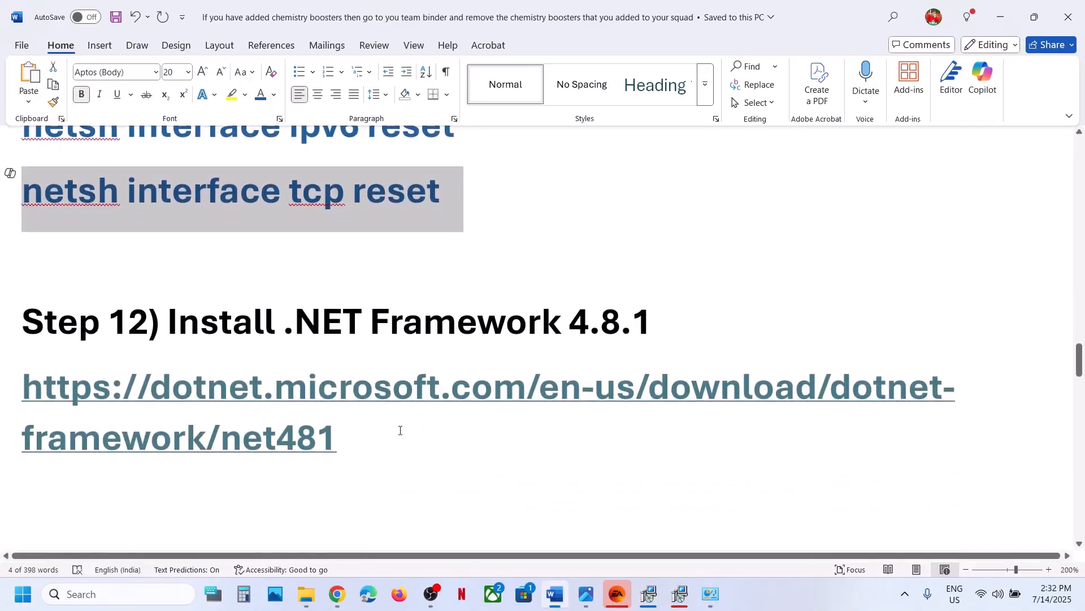
pyautogui.click(384, 420)
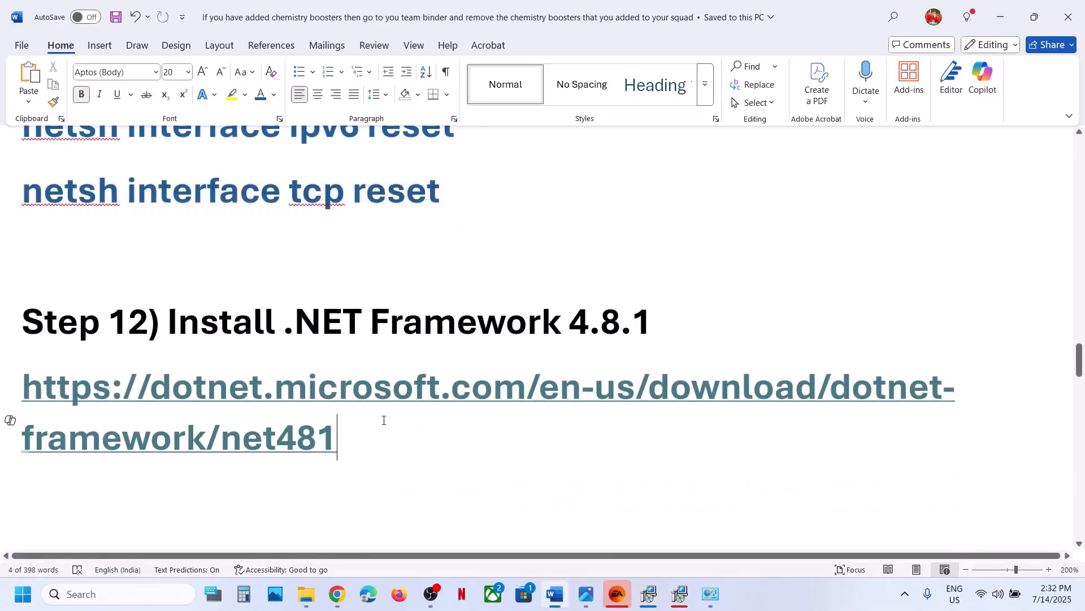
pyautogui.tripleClick(251, 411)
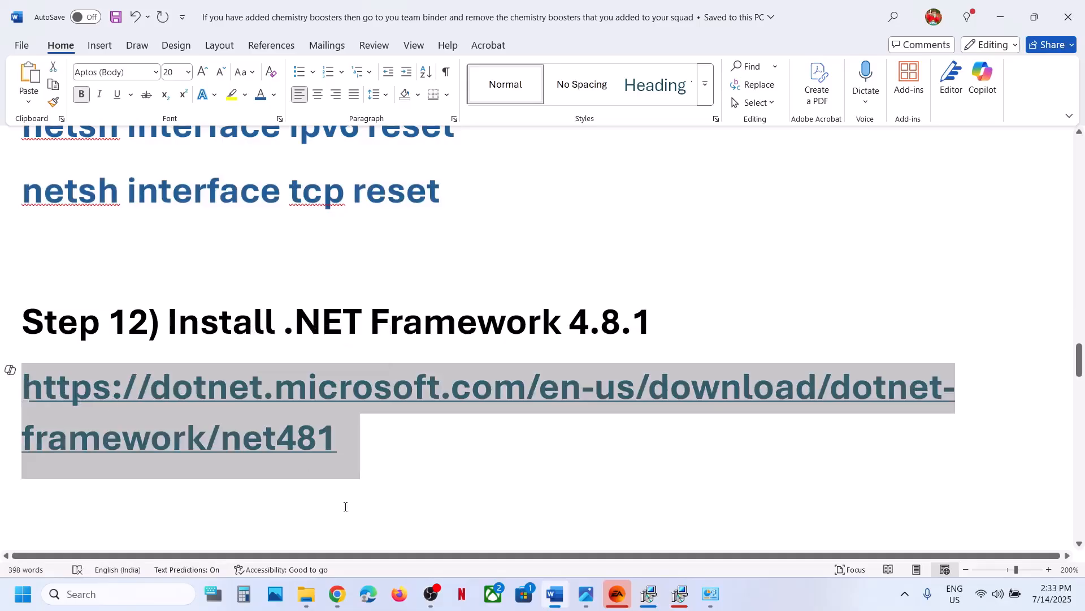
pyautogui.click(337, 594)
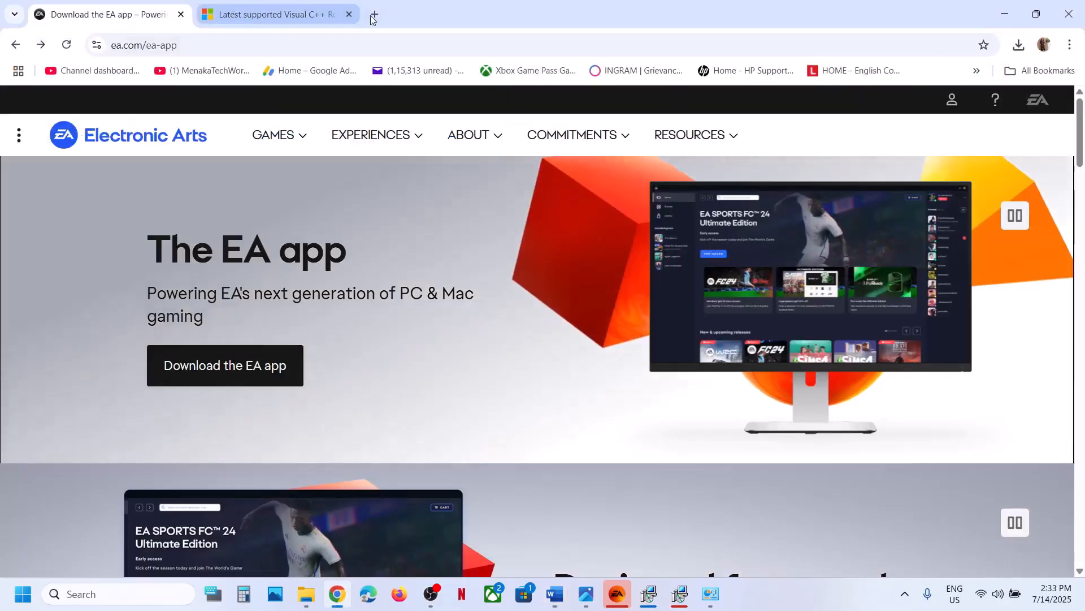
pyautogui.click(374, 15)
pyautogui.hotkey('ctrl', 'v')
pyautogui.press('Return')
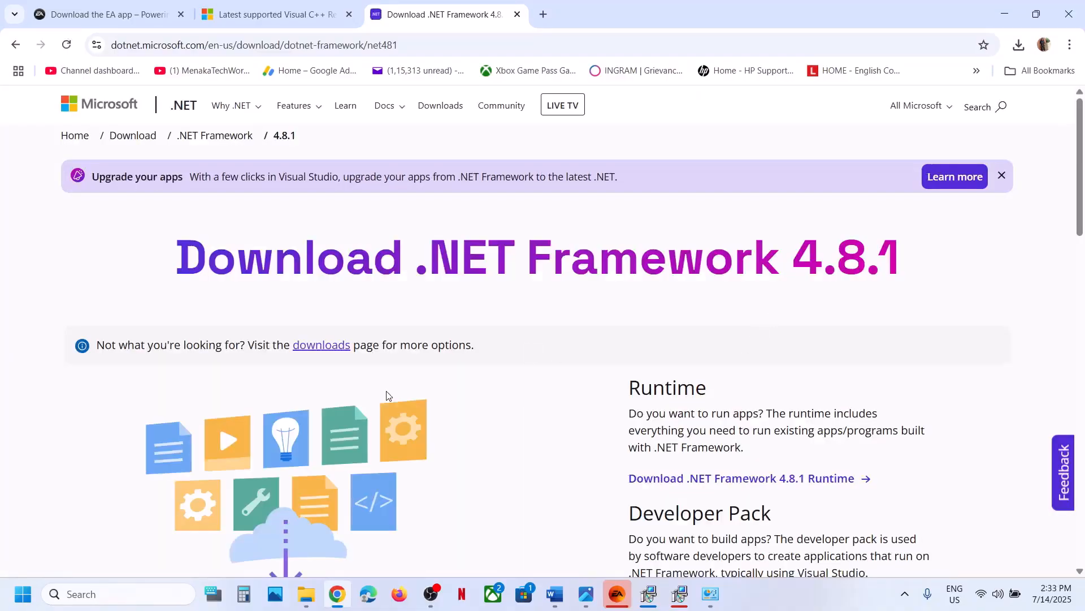
pyautogui.scroll(-8, 387, 395)
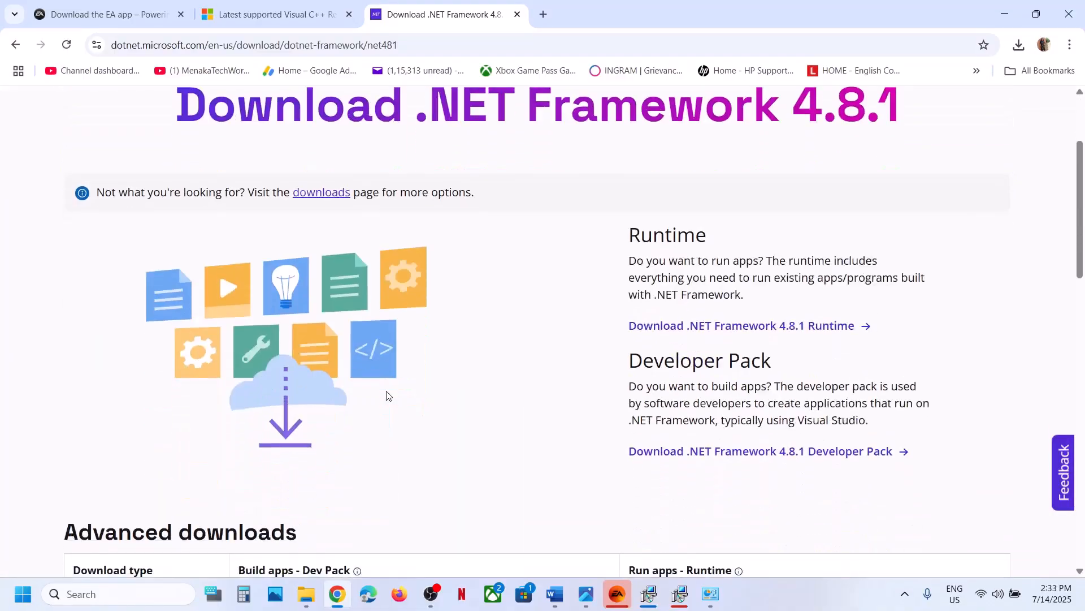
pyautogui.scroll(-1, 378, 370)
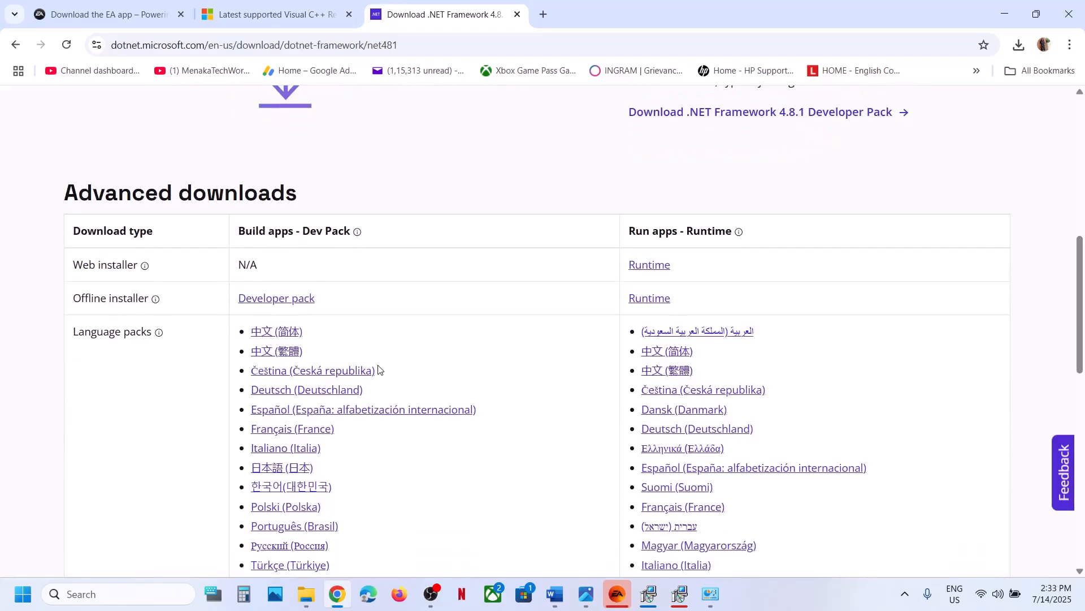
# Step: Look through the Advanced downloads and download the .NET Framework 4.8.1 Developer Pack
pyautogui.scroll(-8, 411, 379)
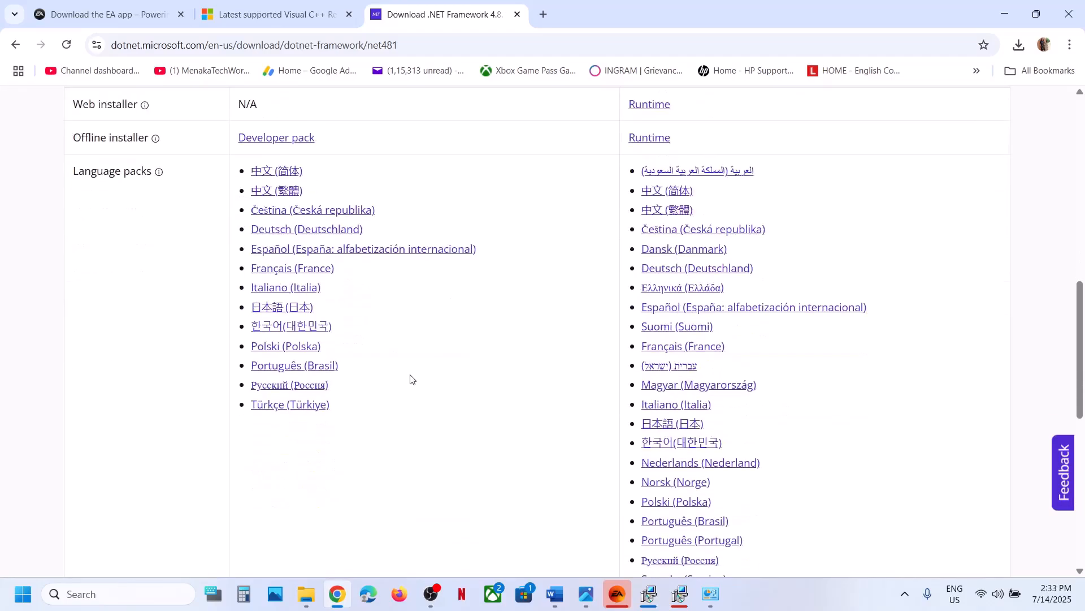
pyautogui.scroll(9, 411, 378)
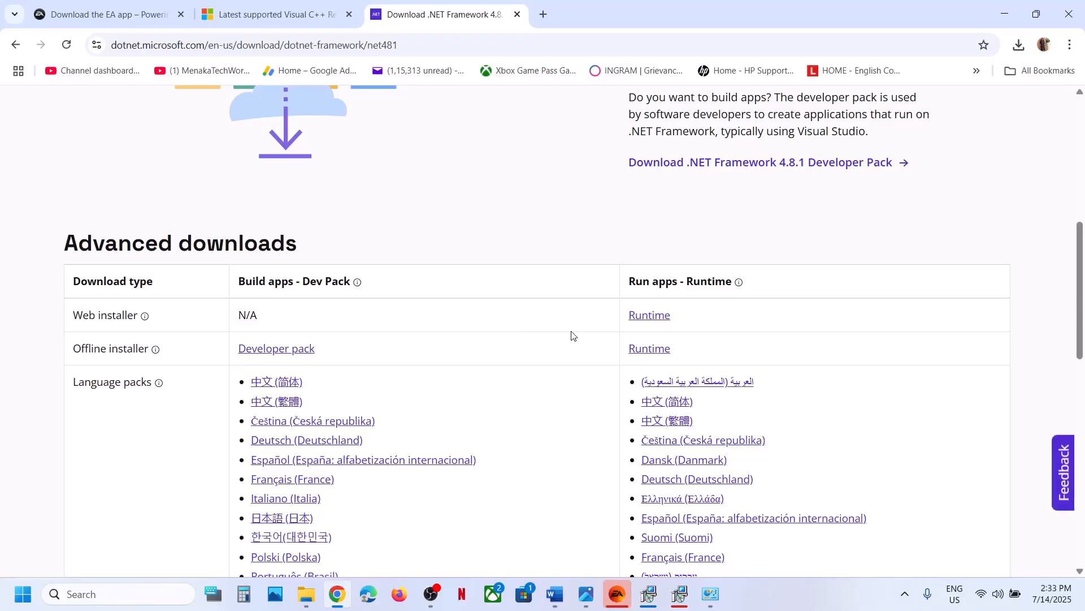
pyautogui.scroll(1, 572, 335)
pyautogui.scroll(1, 769, 209)
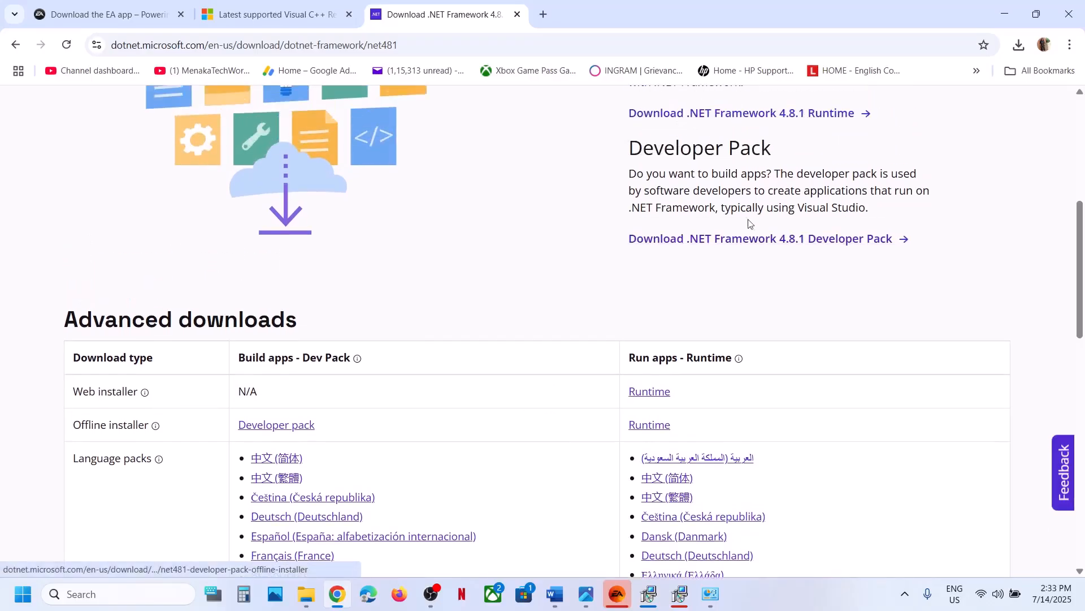
pyautogui.click(785, 239)
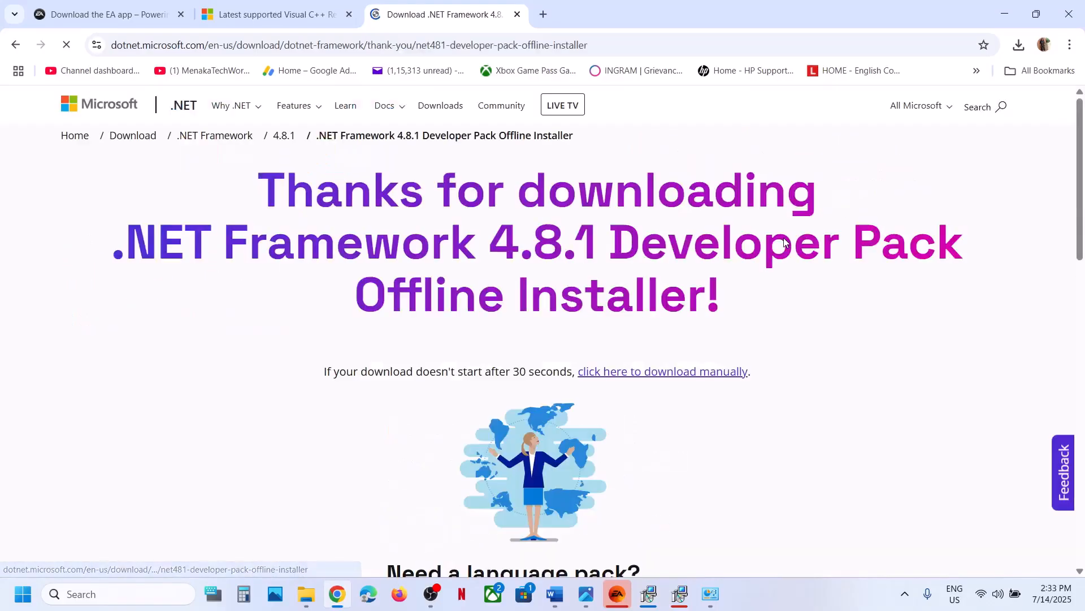
# Step: Return to the .NET Framework 4.8.1 download page, download the Runtime, and check the recent downloads
pyautogui.click(16, 44)
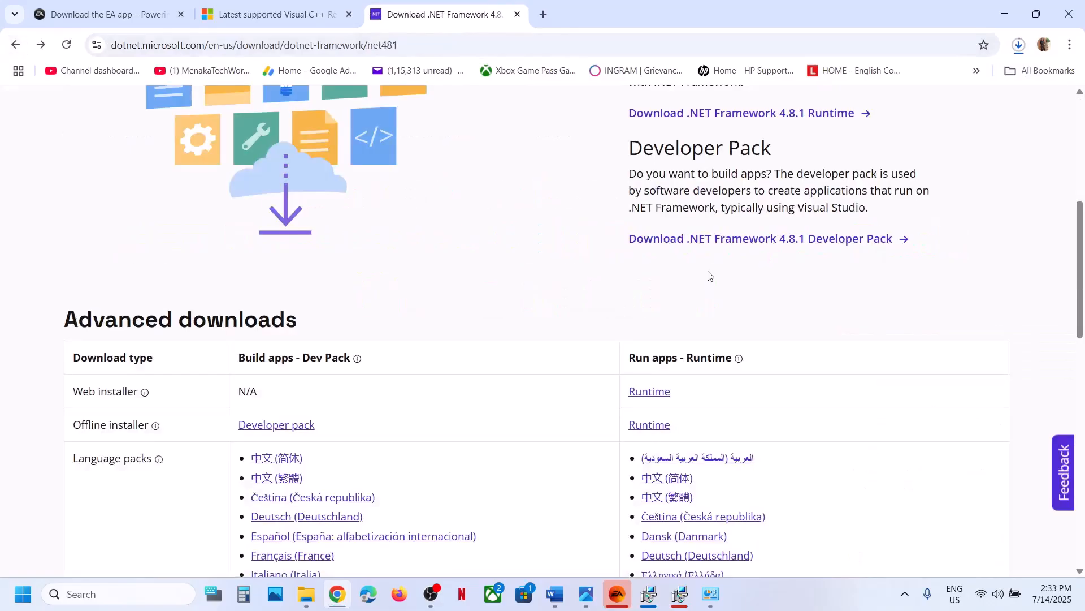
pyautogui.scroll(3, 710, 273)
pyautogui.scroll(1, 709, 271)
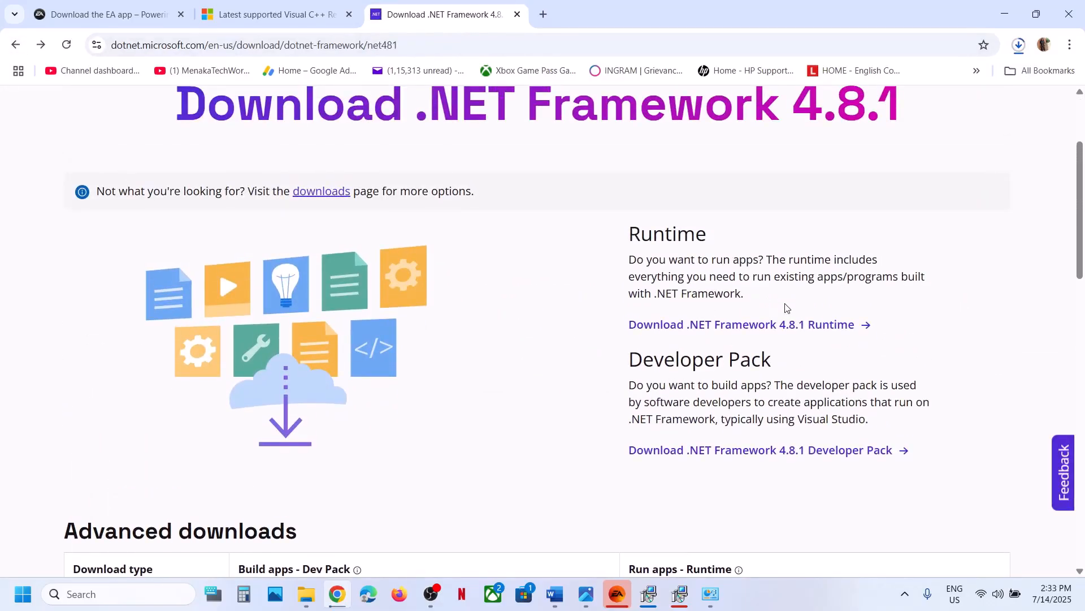
pyautogui.click(775, 325)
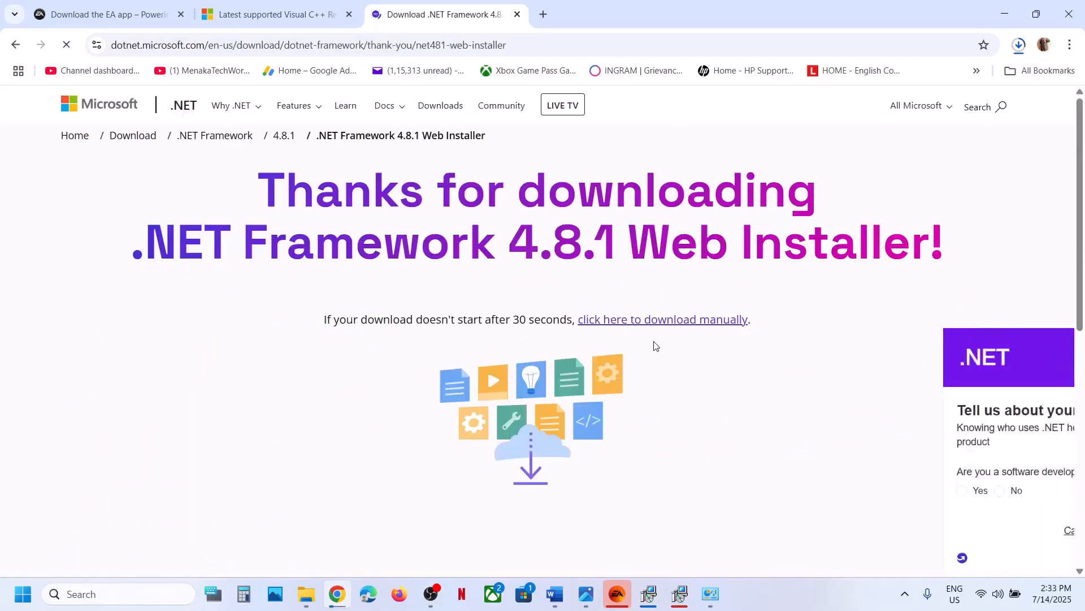
pyautogui.click(1020, 45)
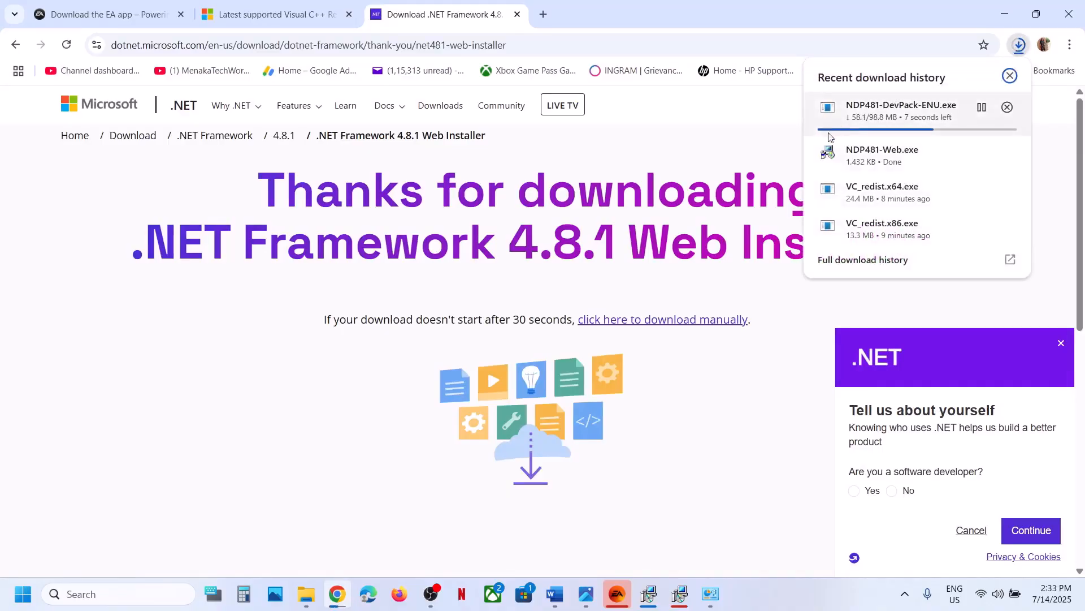
pyautogui.click(763, 156)
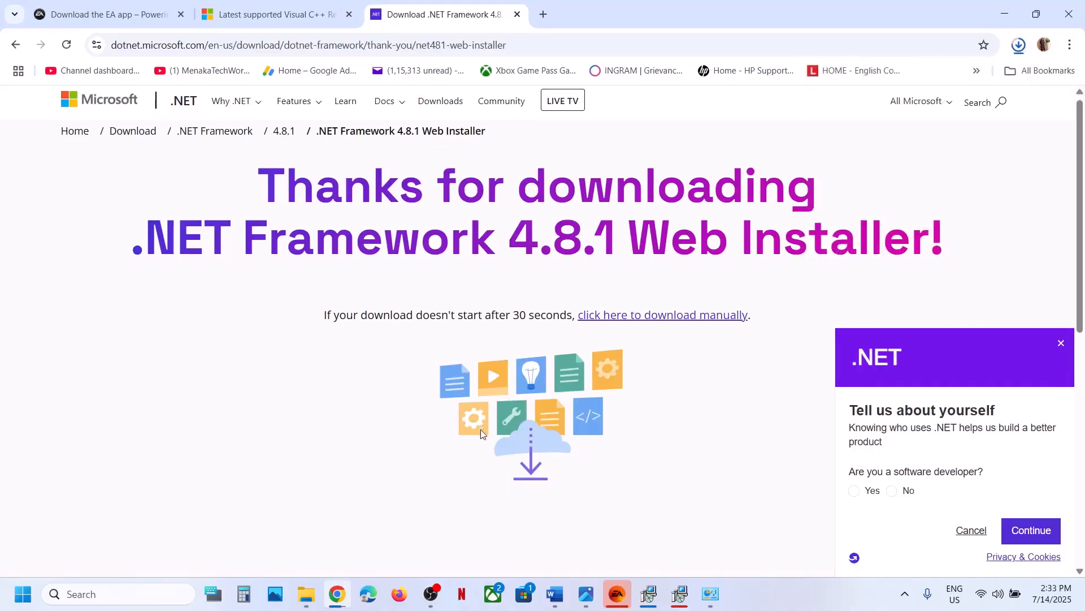
pyautogui.scroll(-3, 481, 429)
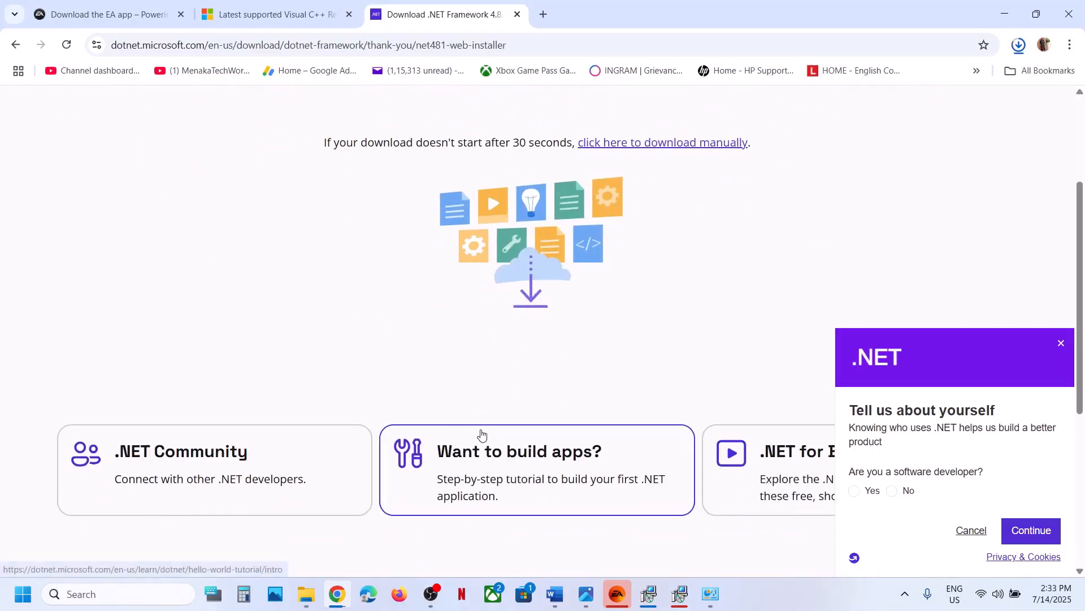
# Step: Reopen the dotnet.microsoft.com/en-us/download/dotnet-framework/net481 page and check the recent download history
pyautogui.click(411, 54)
pyautogui.write('https://dotnet.microsoft.com/en-us/download/dotnet-framework/net481')
pyautogui.press('Return')
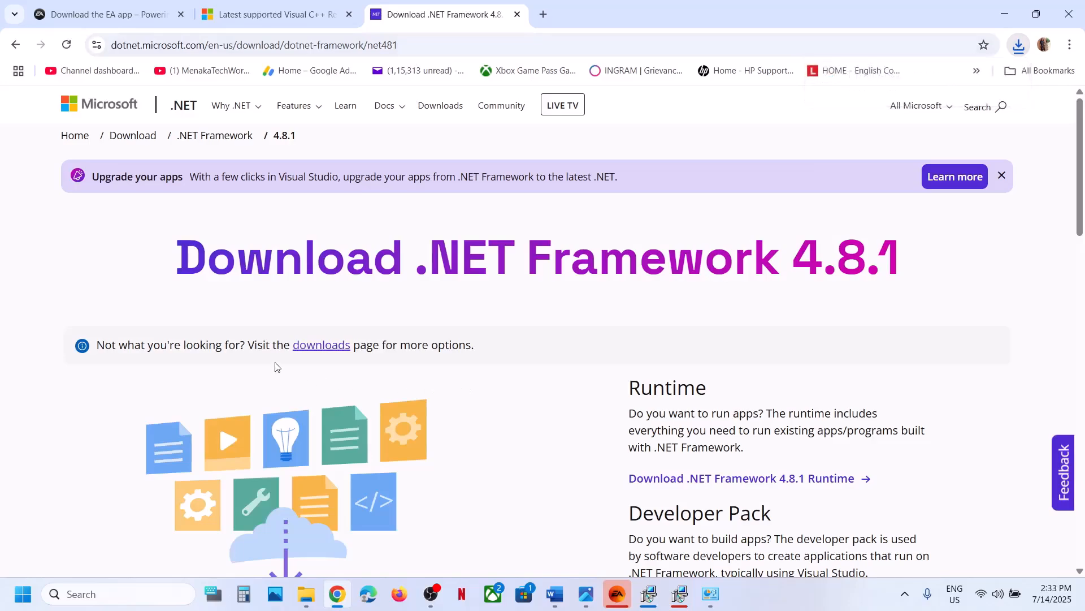
pyautogui.click(1019, 46)
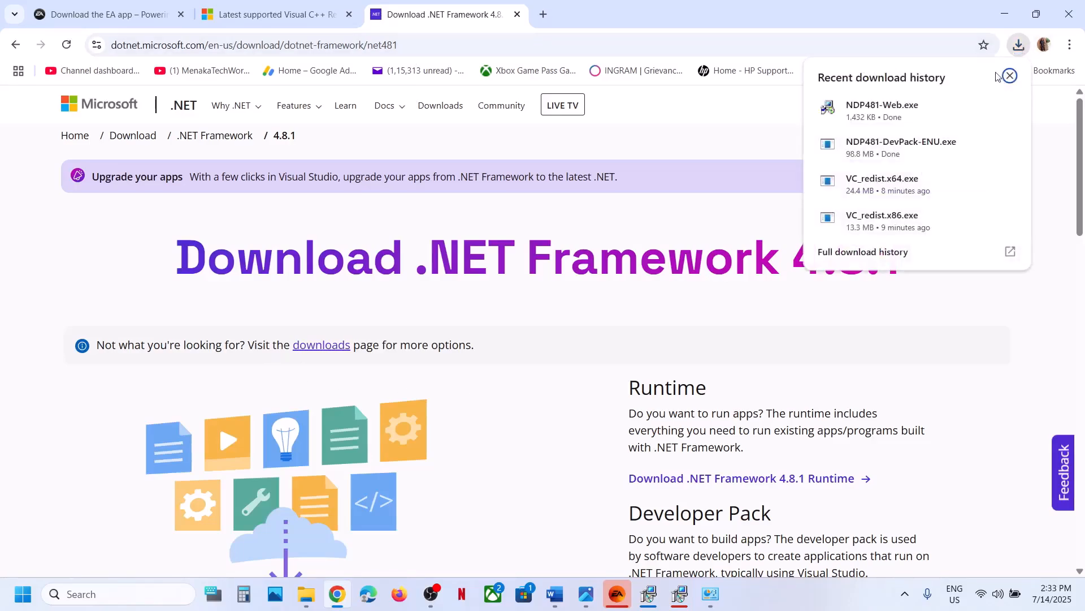
pyautogui.click(751, 129)
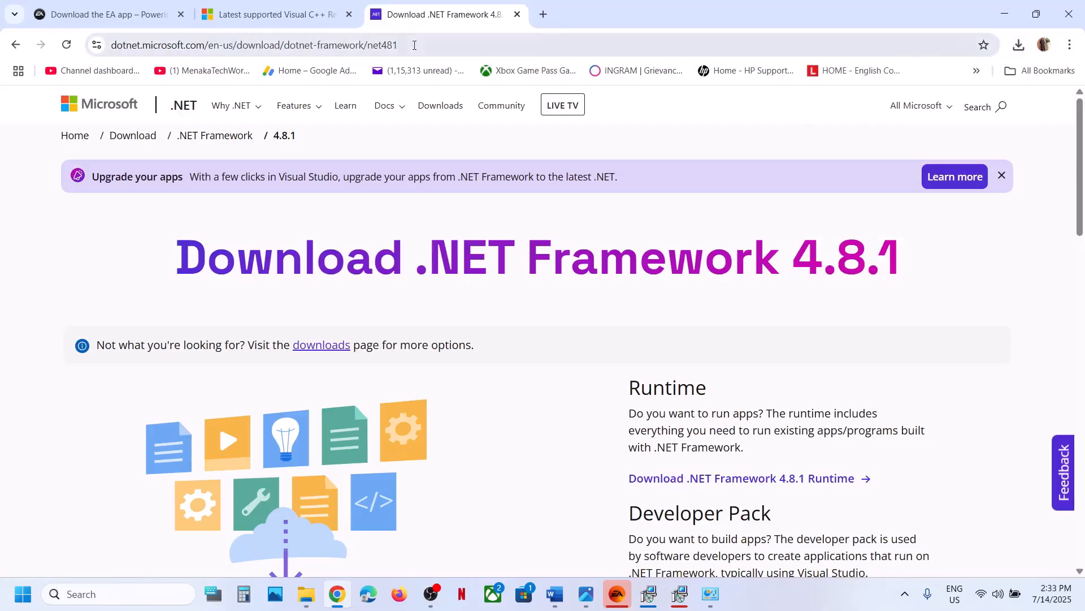
# Step: Reload the .NET Framework 4.8.1 page and download the Runtime web installer from the Advanced downloads table
pyautogui.click(415, 45)
pyautogui.press('Return')
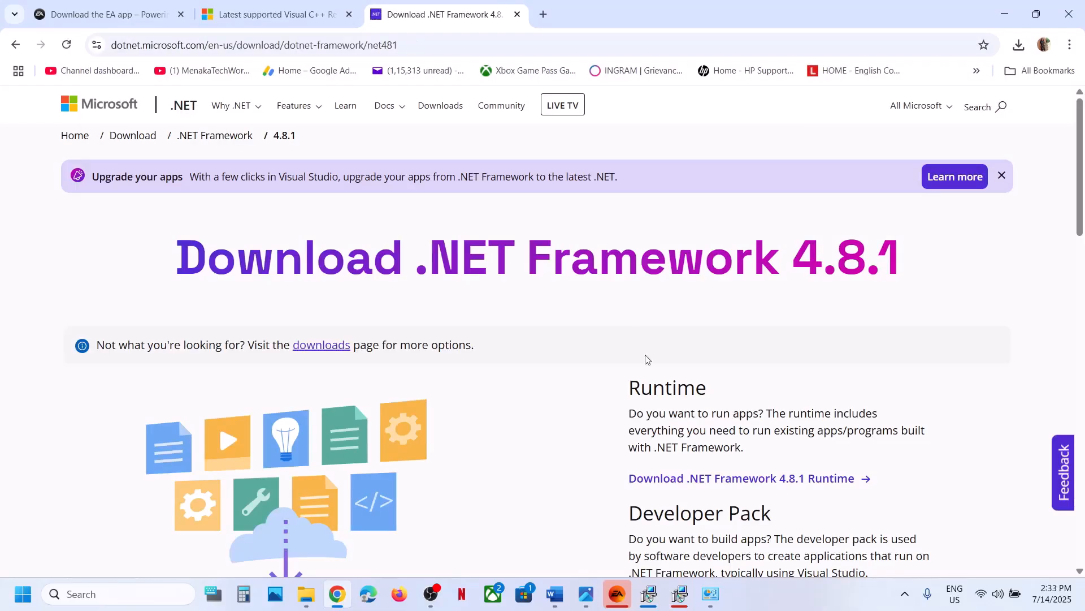
pyautogui.scroll(-1, 647, 360)
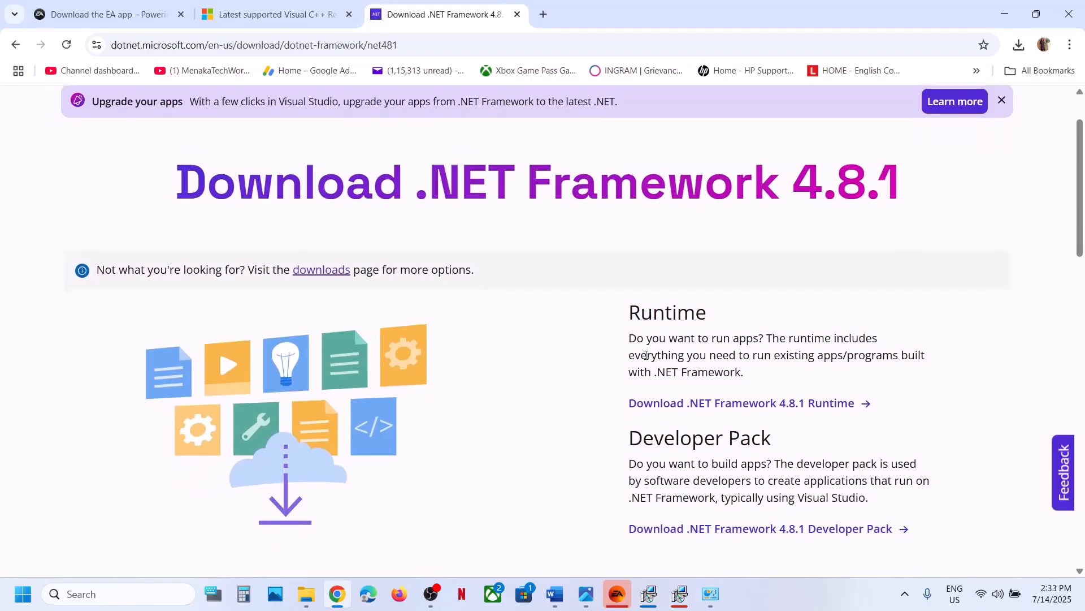
pyautogui.scroll(-1, 646, 357)
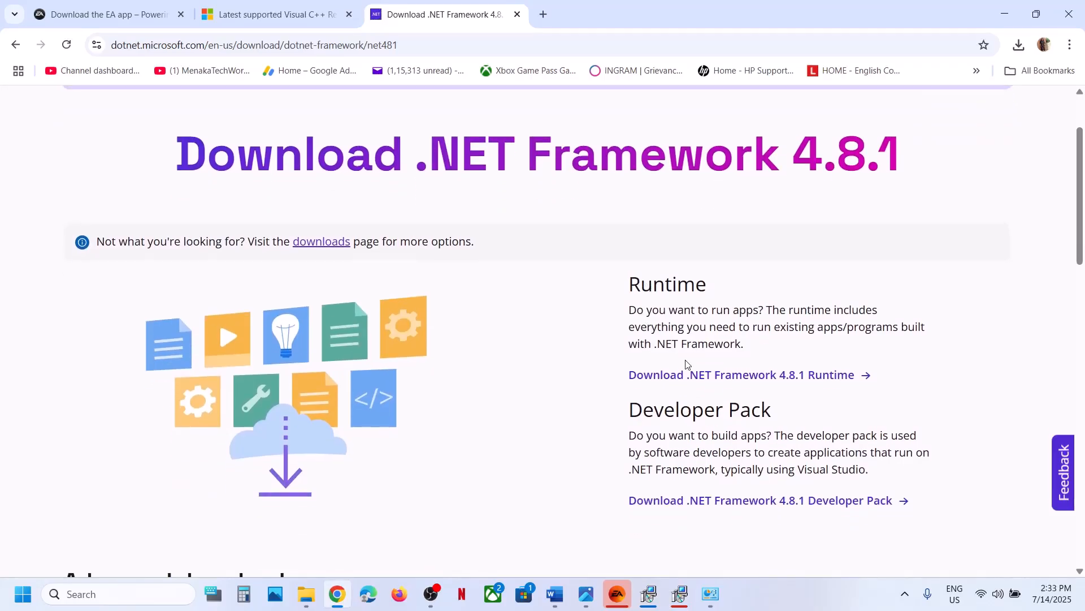
pyautogui.scroll(-2, 687, 363)
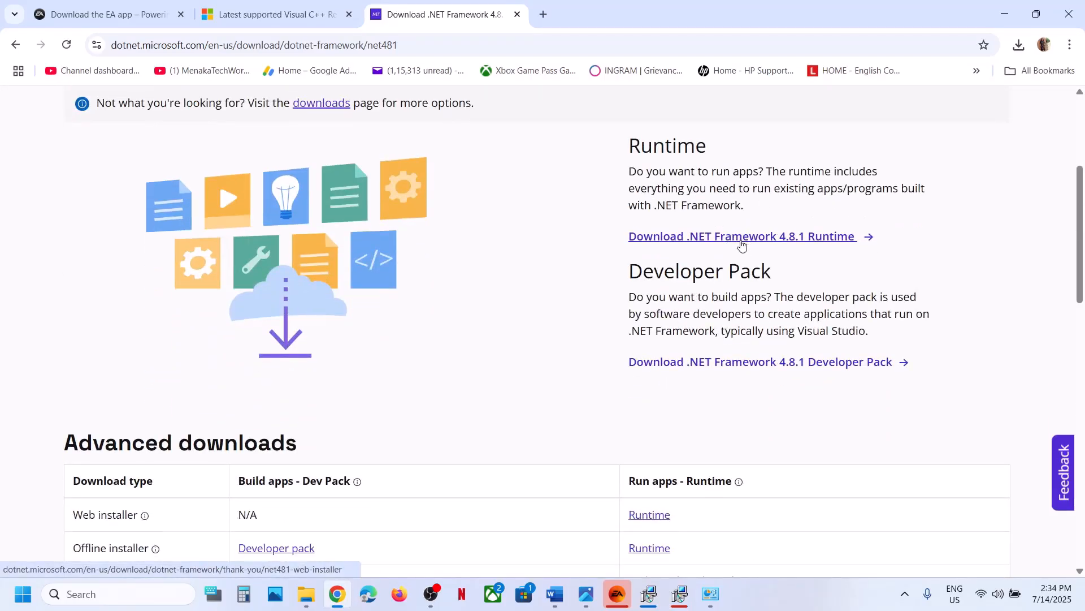
pyautogui.scroll(-3, 742, 244)
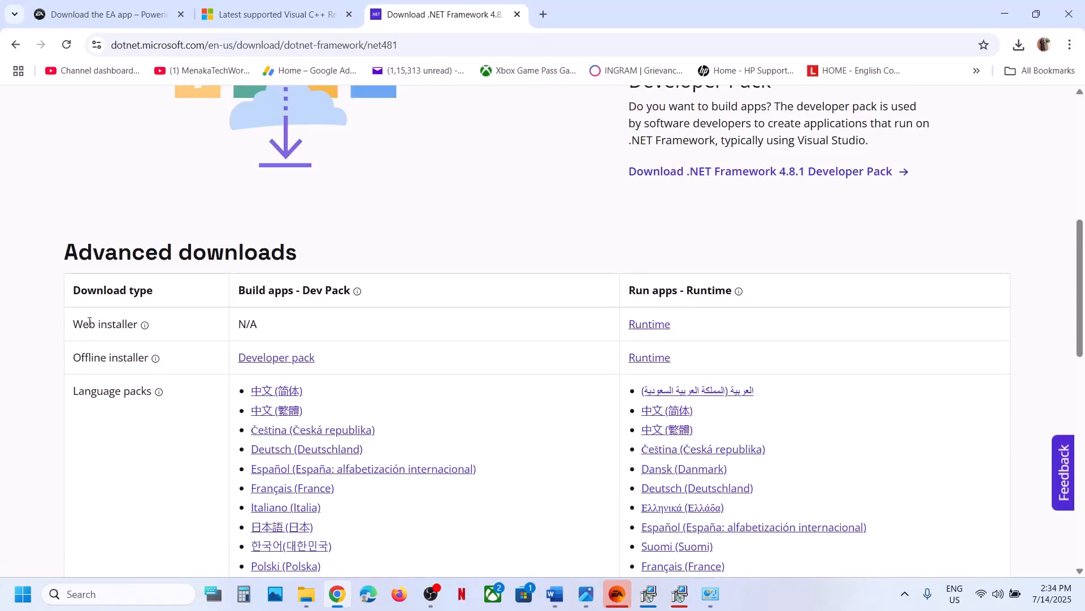
pyautogui.moveTo(90, 322); pyautogui.dragTo(144, 324)
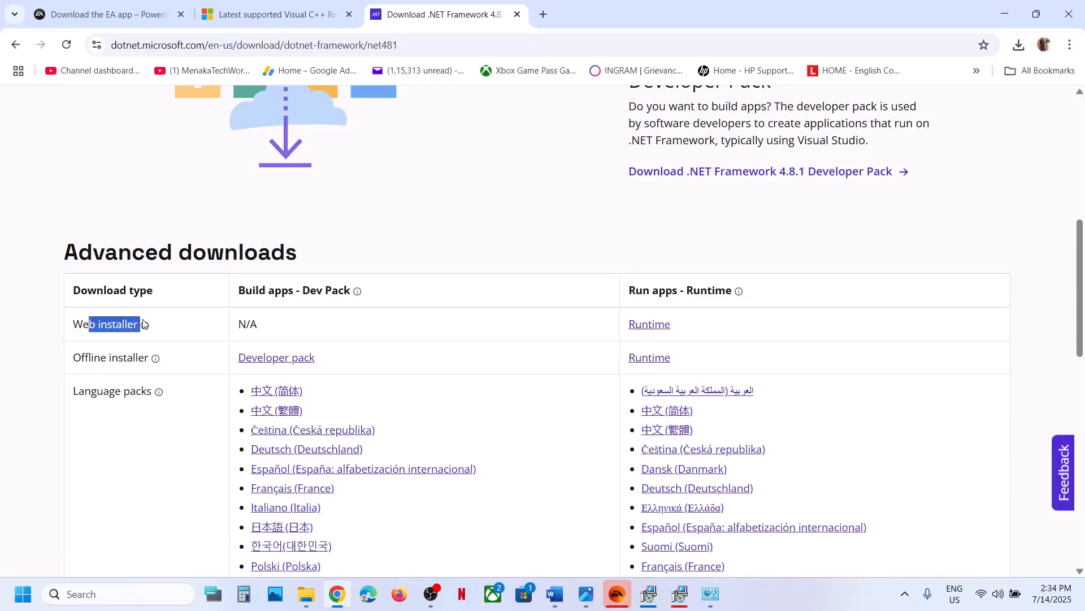
pyautogui.click(653, 326)
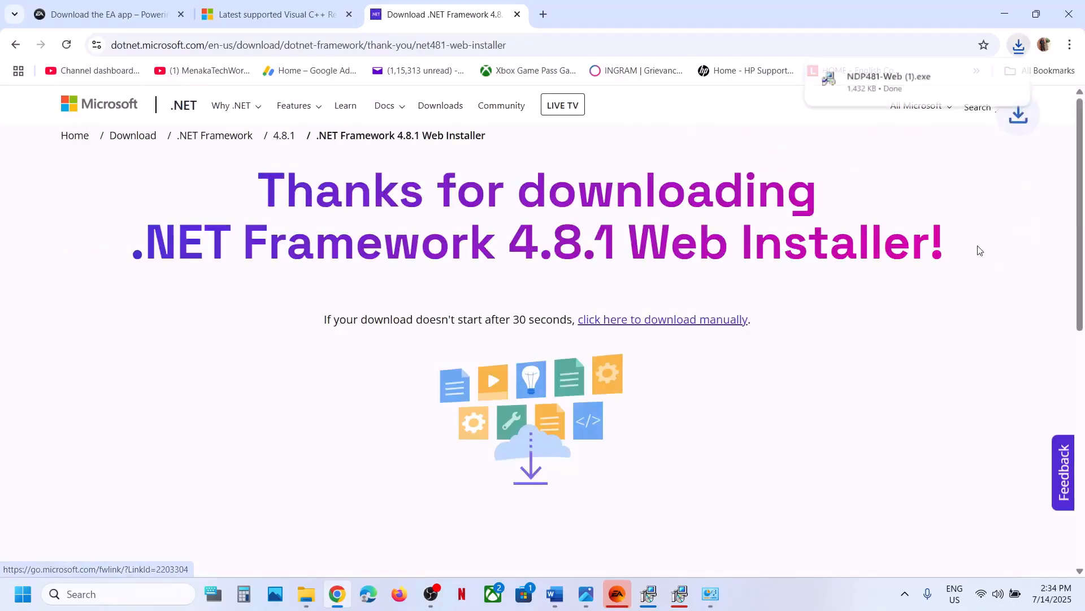
# Step: Run the downloaded NDP481-Web (1).exe, allow it to make changes, read the setup details, and close the setup window
pyautogui.click(891, 90)
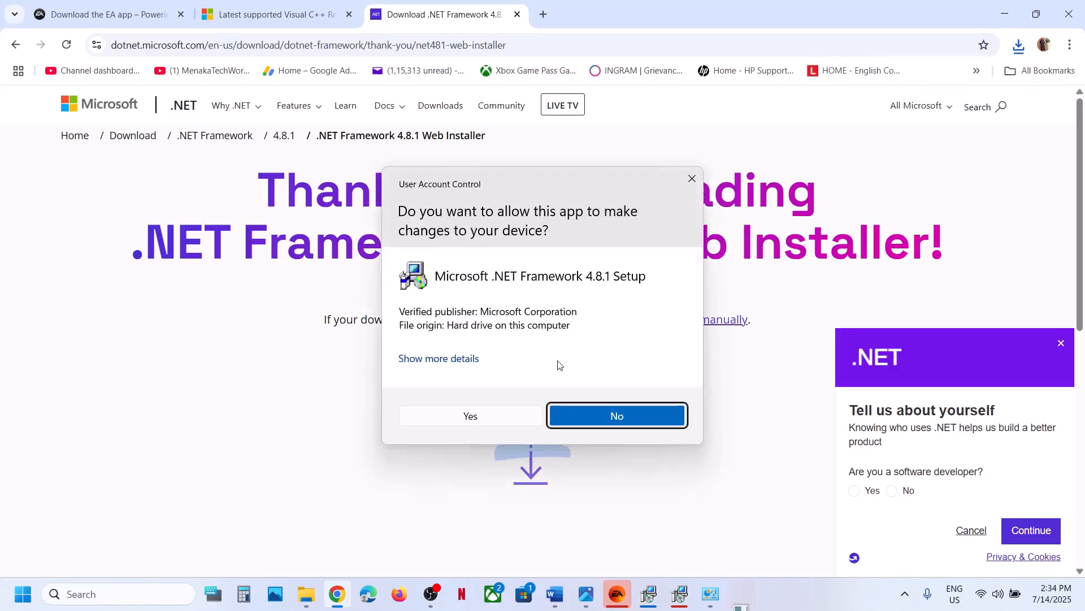
pyautogui.click(487, 416)
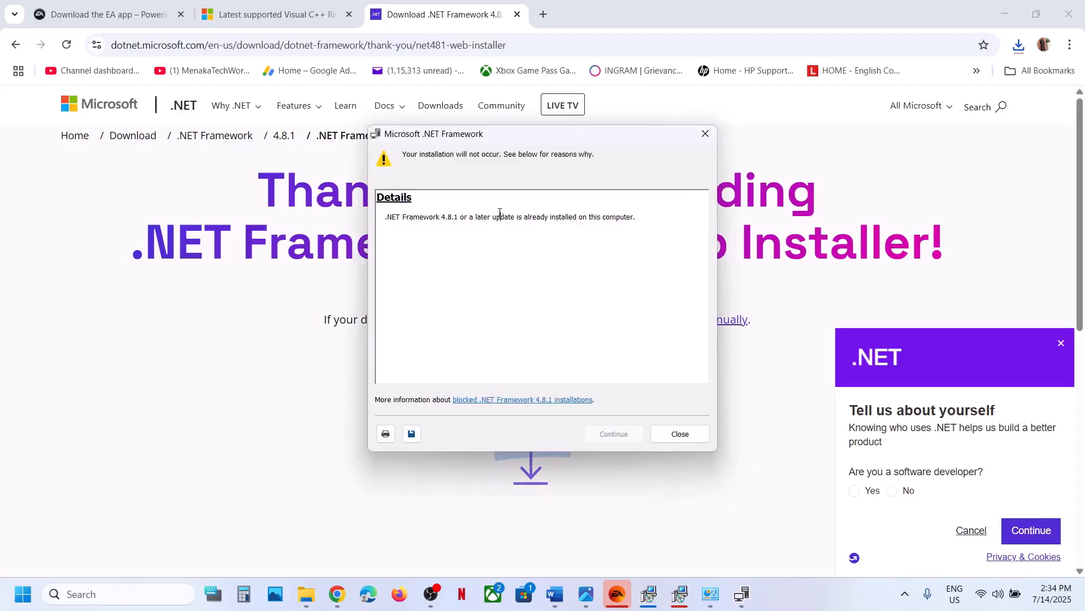
pyautogui.moveTo(500, 215); pyautogui.dragTo(630, 215)
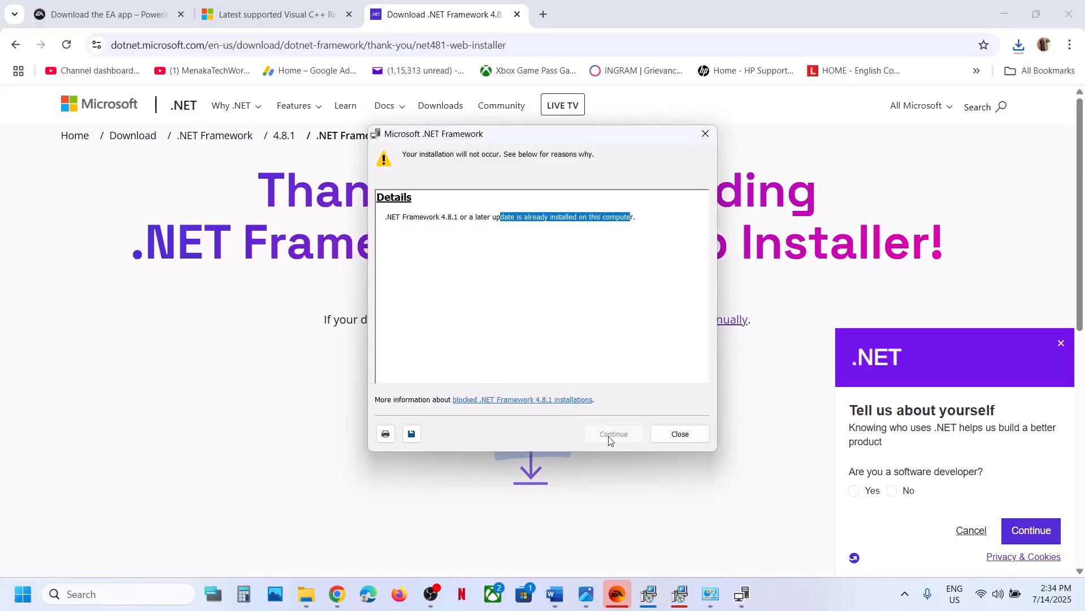
pyautogui.click(705, 133)
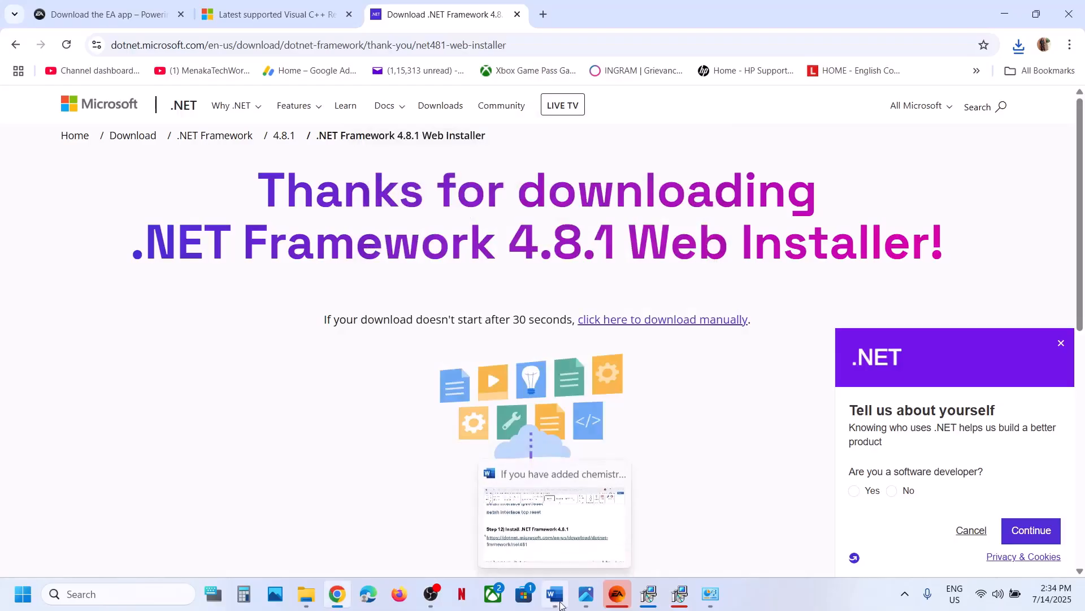
# Step: Switch to the Word guide and read Step 13 about deleting the Origin folder, highlighting the C:\ProgramData path
pyautogui.click(559, 605)
pyautogui.scroll(-5, 400, 463)
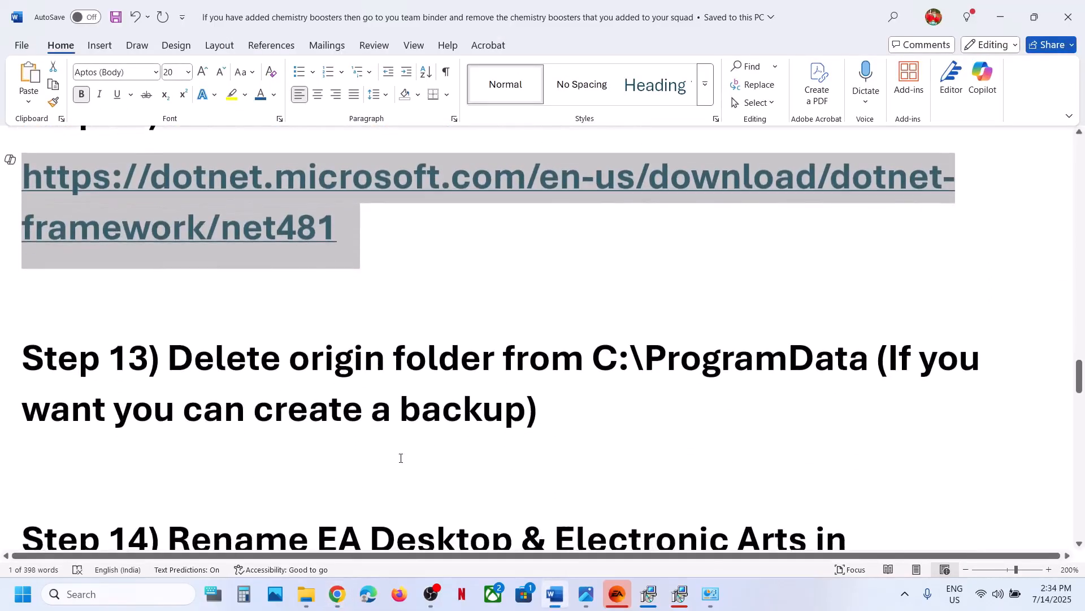
pyautogui.scroll(1, 400, 458)
pyautogui.moveTo(213, 405); pyautogui.dragTo(873, 396)
pyautogui.click(646, 408)
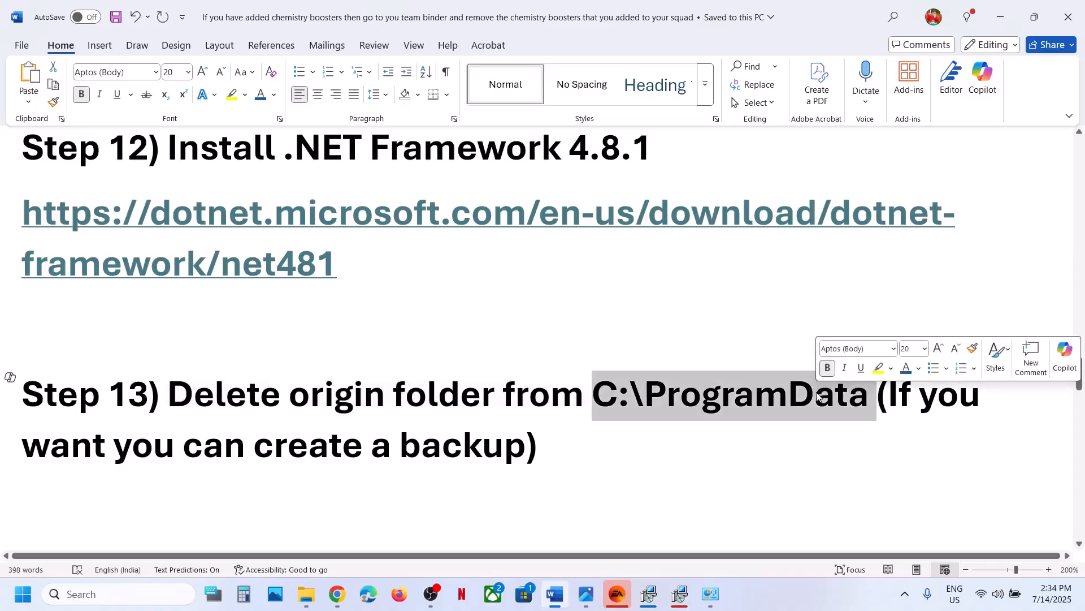
# Step: Switch to File Explorer and open the ProgramData folder on the C: drive
pyautogui.click(315, 598)
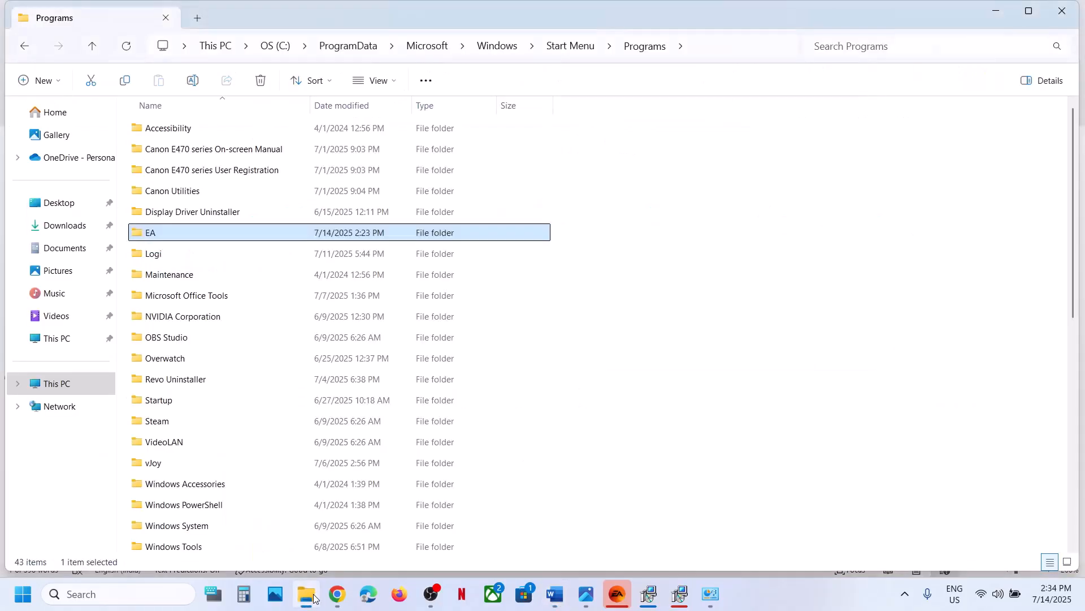
pyautogui.click(69, 394)
pyautogui.doubleClick(202, 138)
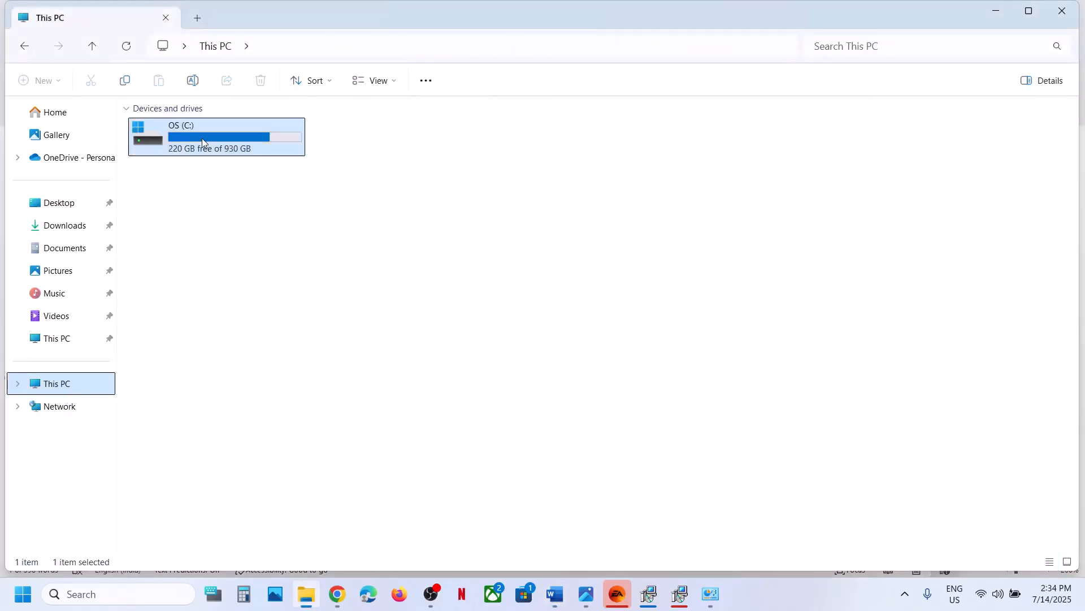
pyautogui.click(202, 464)
pyautogui.doubleClick(201, 464)
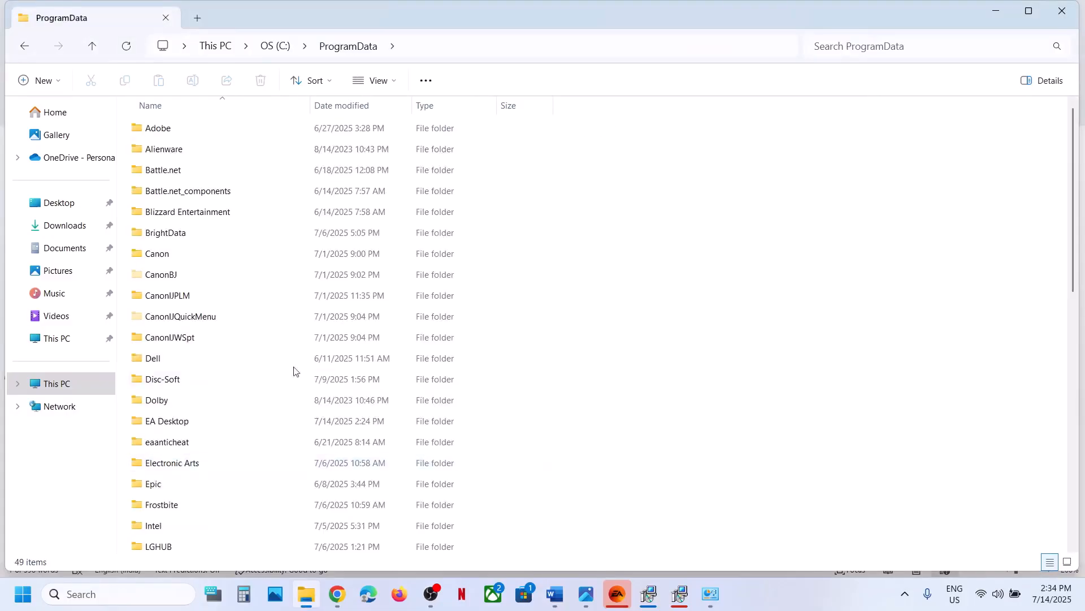
# Step: Find the Origin folder in ProgramData and open its file actions
pyautogui.click(205, 378)
pyautogui.press('o')
pyautogui.press('o')
pyautogui.press('o')
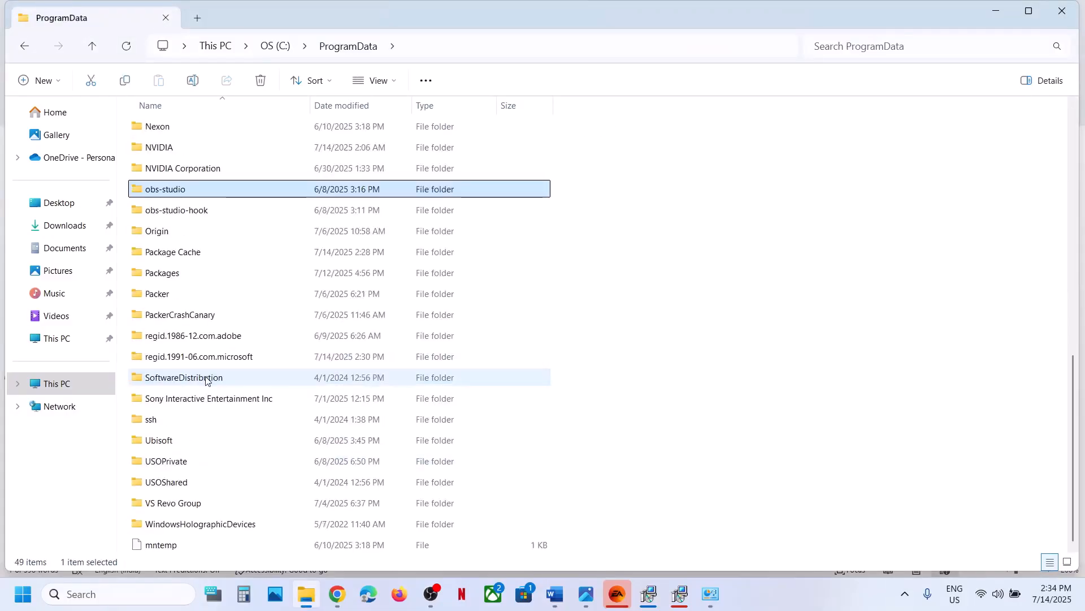
pyautogui.rightClick(182, 233)
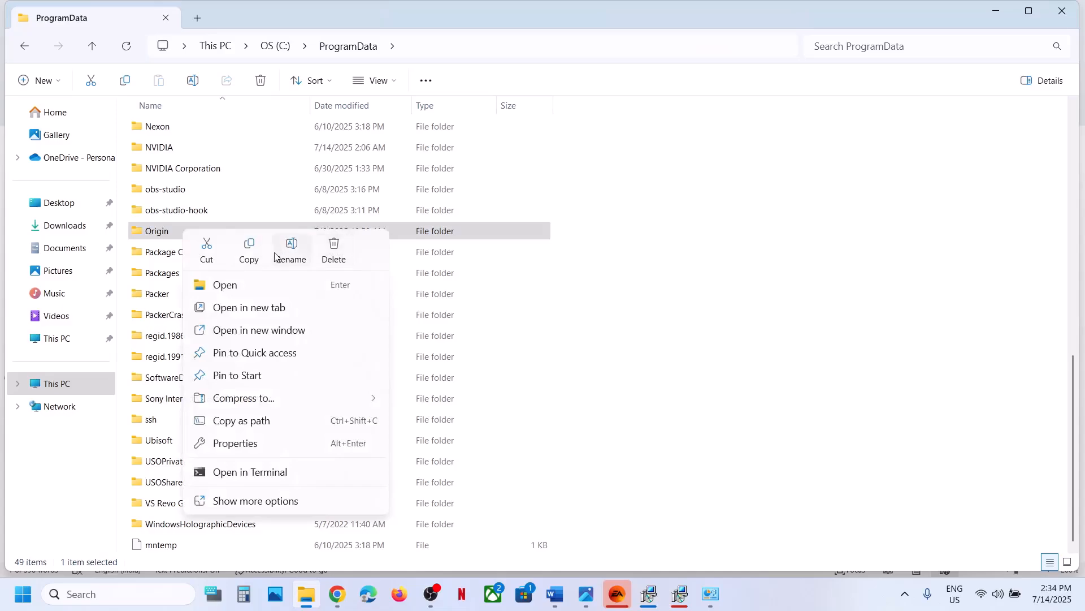
# Step: Copy the Origin folder in C:\ProgramData for a backup and bring up its folder actions
pyautogui.click(249, 256)
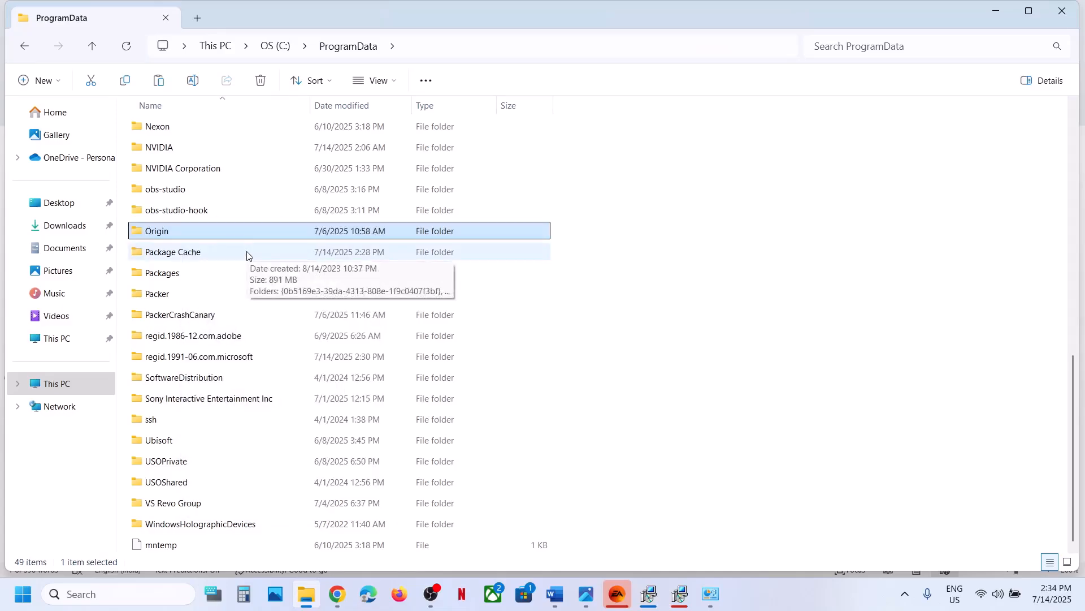
pyautogui.rightClick(192, 237)
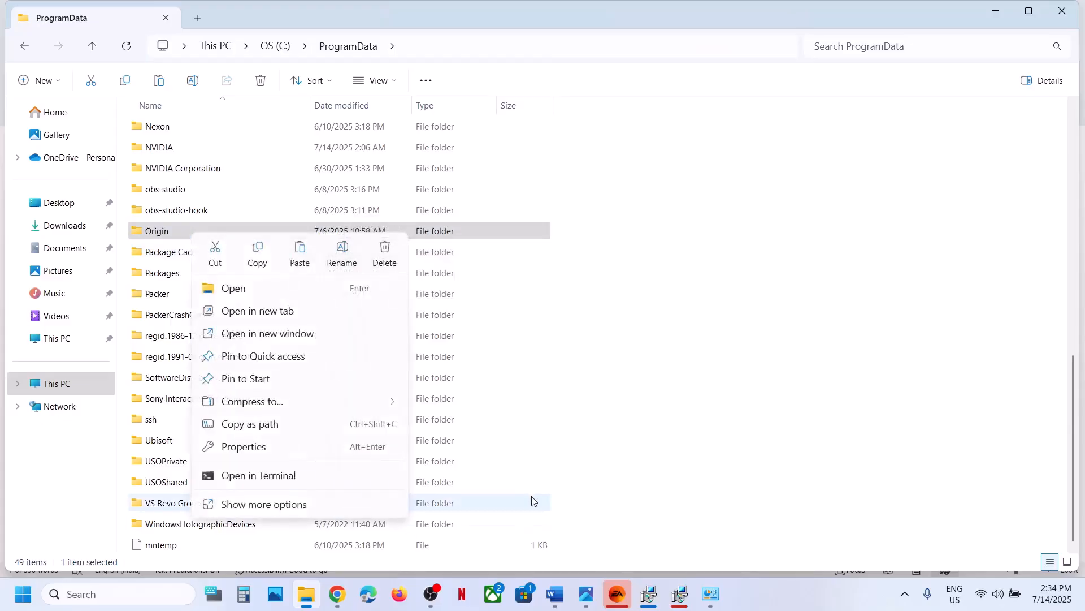
# Step: Switch to the Word guide and review step 13's backup note and step 14's instructions for renaming the EA folders
pyautogui.click(557, 598)
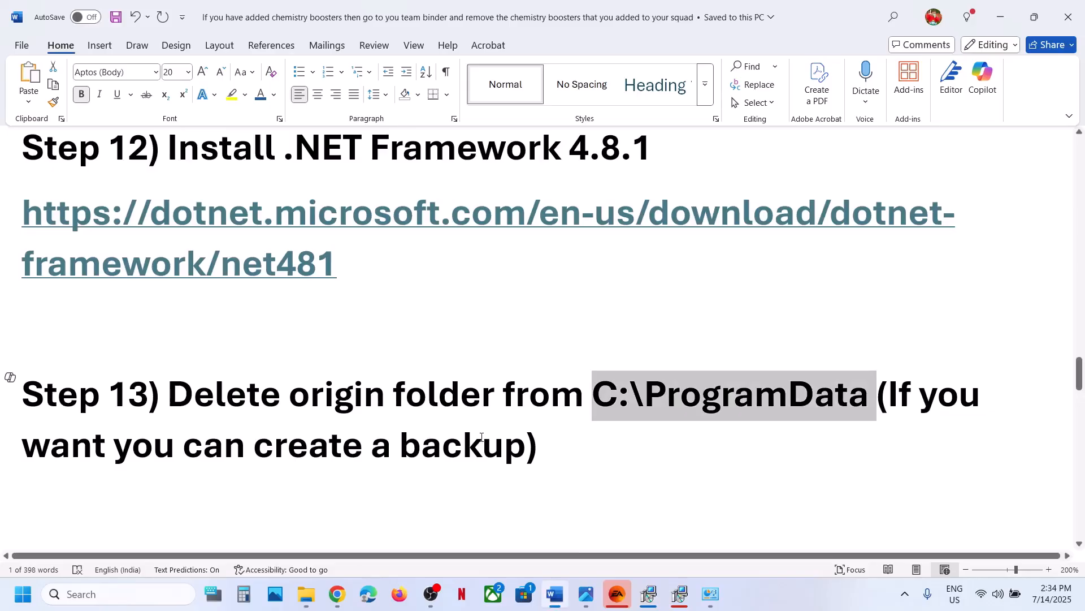
pyautogui.scroll(-1, 481, 437)
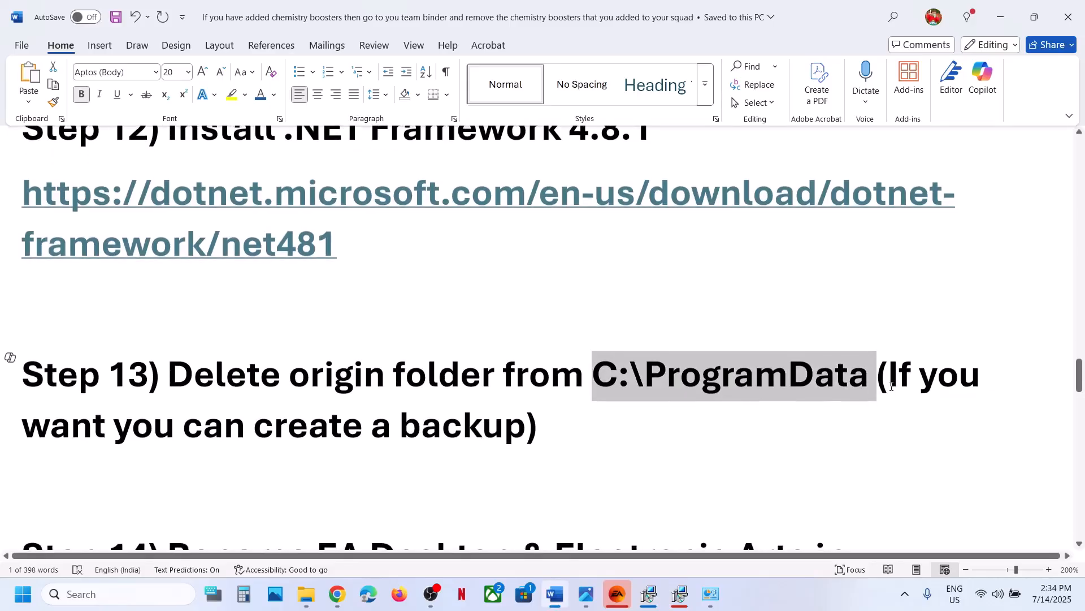
pyautogui.moveTo(892, 386); pyautogui.dragTo(592, 425)
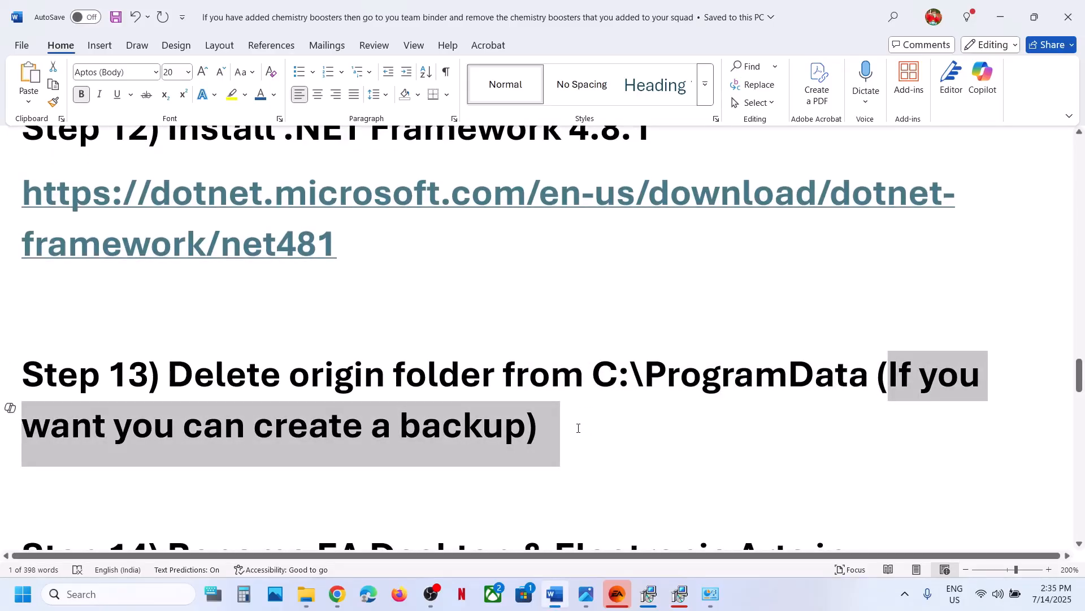
pyautogui.moveTo(578, 428); pyautogui.dragTo(578, 433)
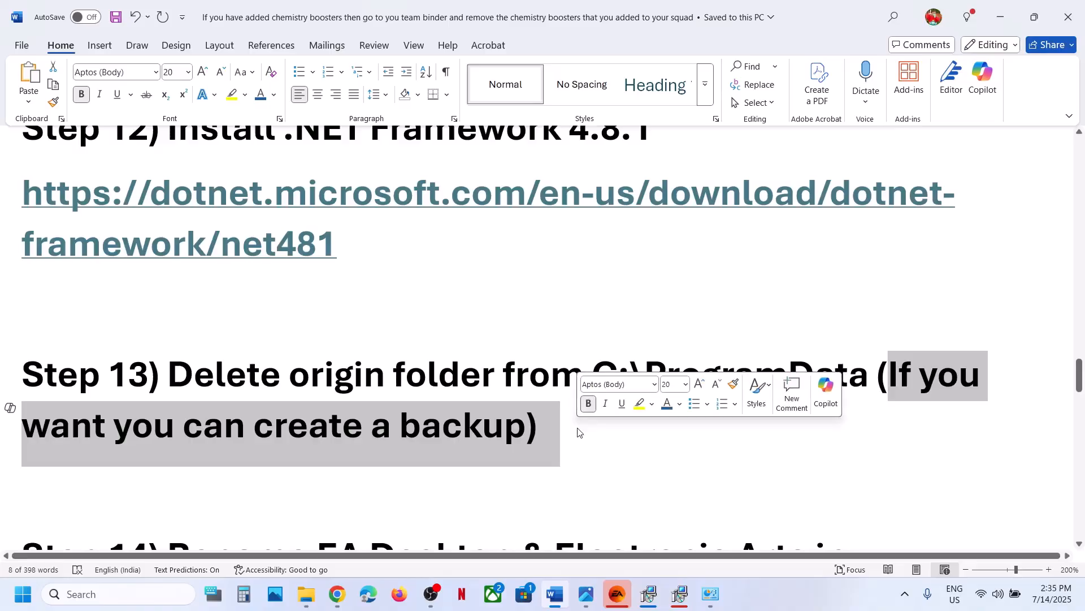
pyautogui.scroll(-5, 579, 432)
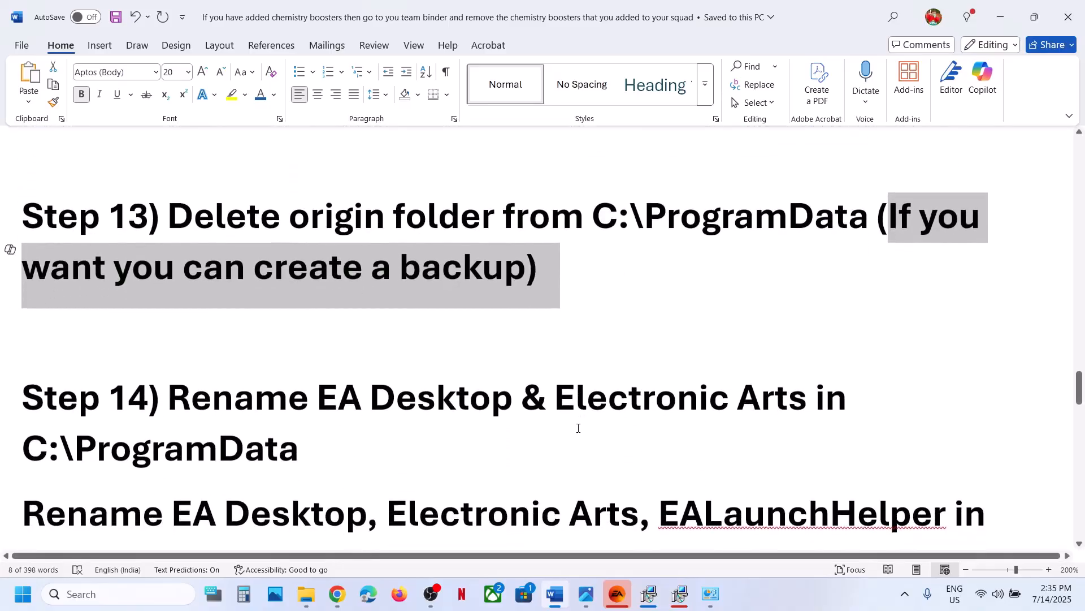
pyautogui.scroll(-1, 578, 428)
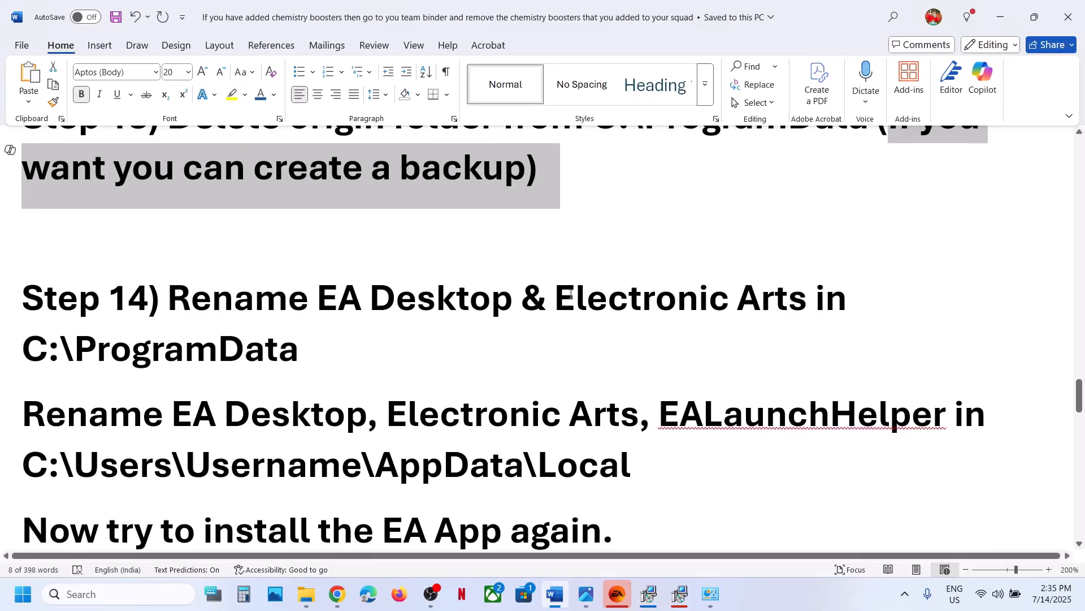
pyautogui.moveTo(571, 294); pyautogui.dragTo(302, 348)
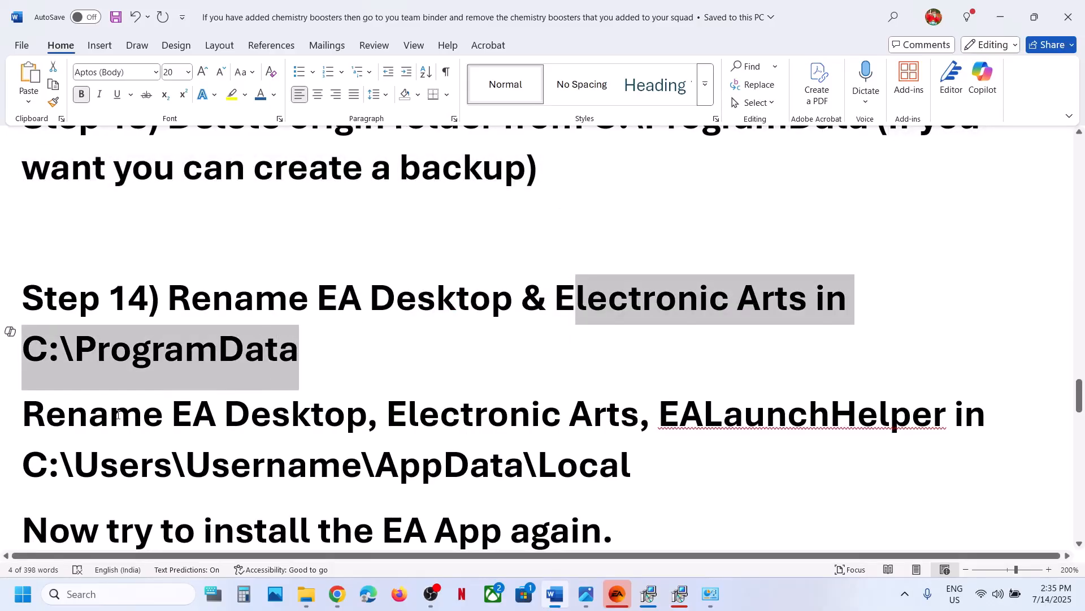
pyautogui.moveTo(50, 434); pyautogui.dragTo(565, 421)
pyautogui.moveTo(51, 465); pyautogui.dragTo(522, 465)
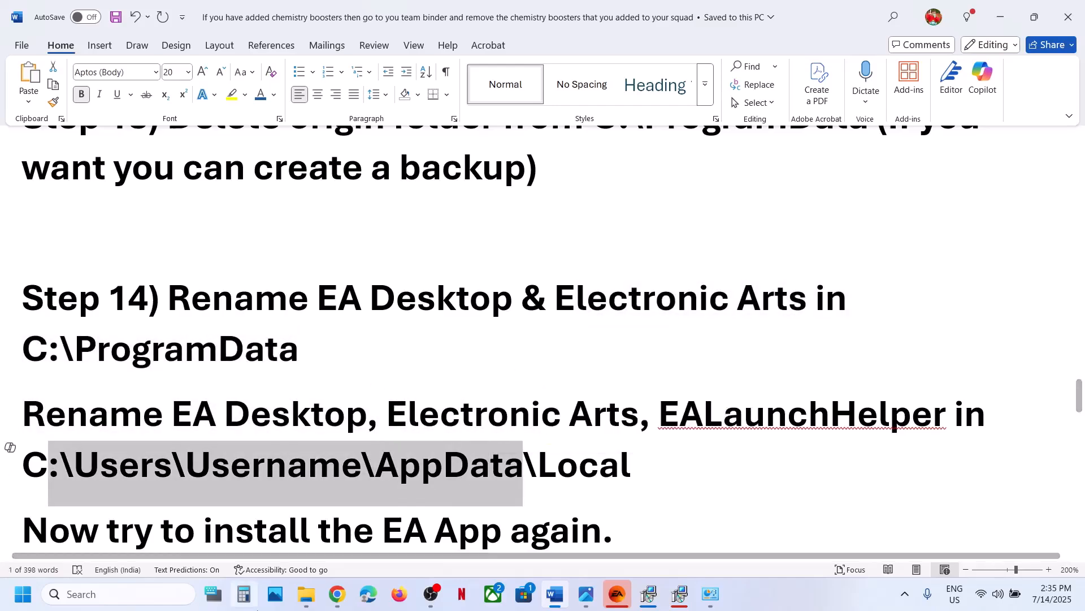
# Step: Switch to File Explorer, open ProgramData on the C: drive, and check the Electronic Arts folder against the guide
pyautogui.click(305, 593)
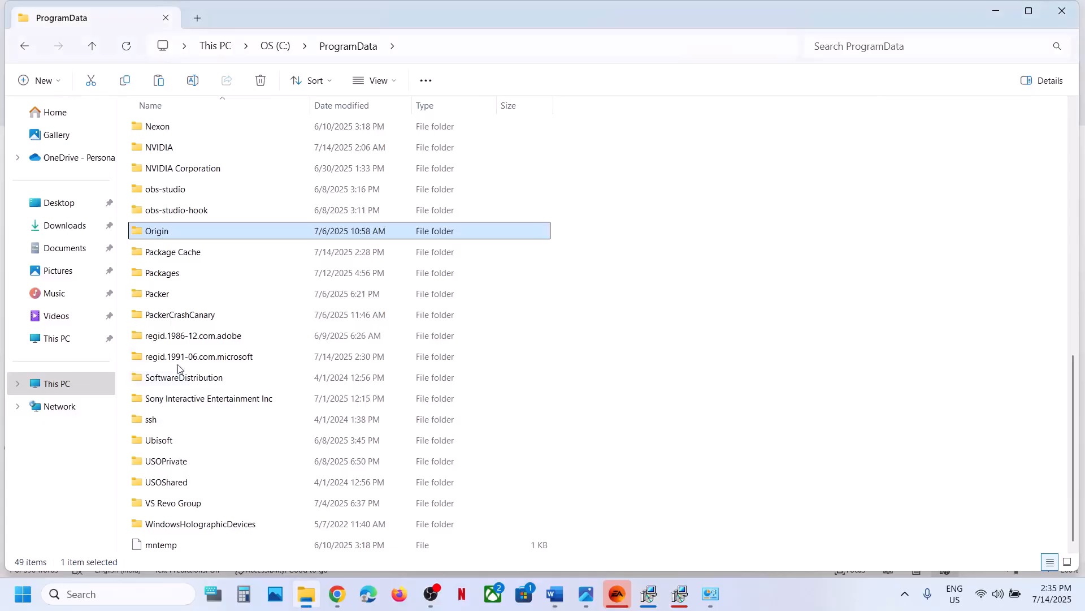
pyautogui.click(73, 383)
pyautogui.doubleClick(242, 139)
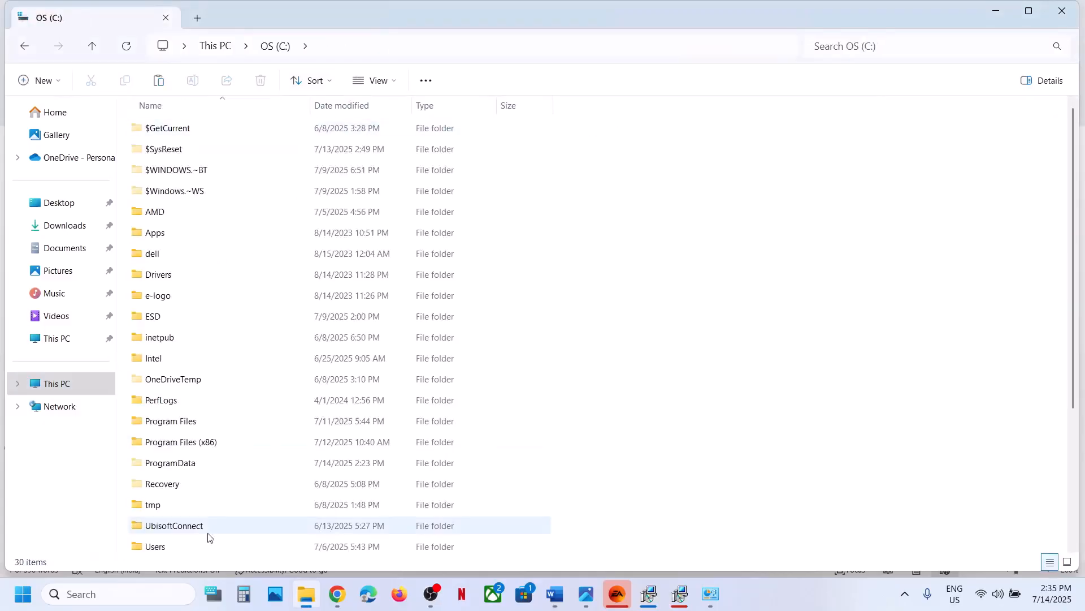
pyautogui.doubleClick(195, 462)
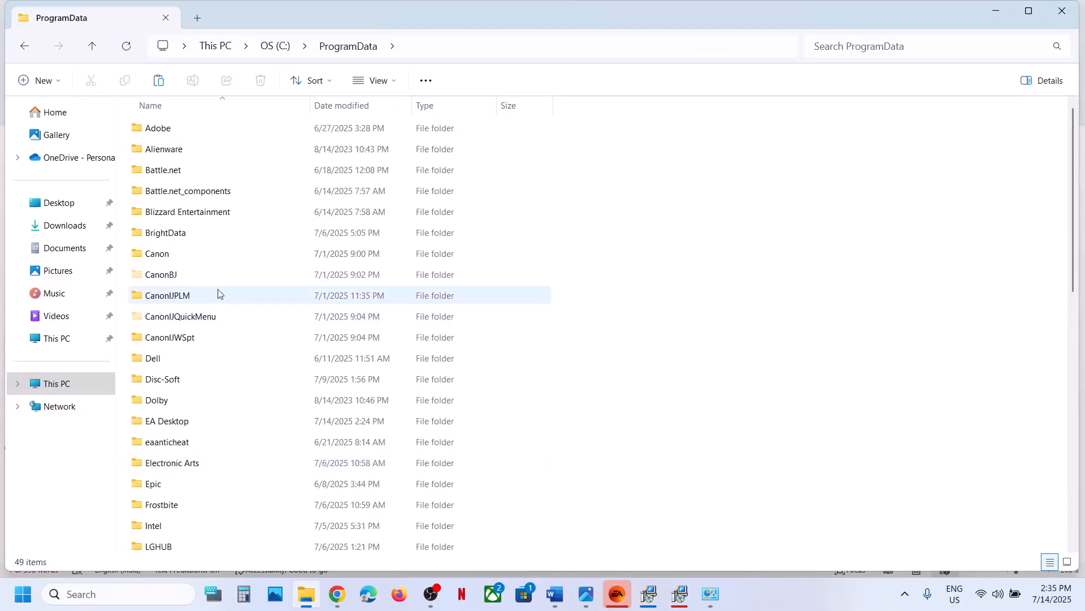
pyautogui.click(193, 464)
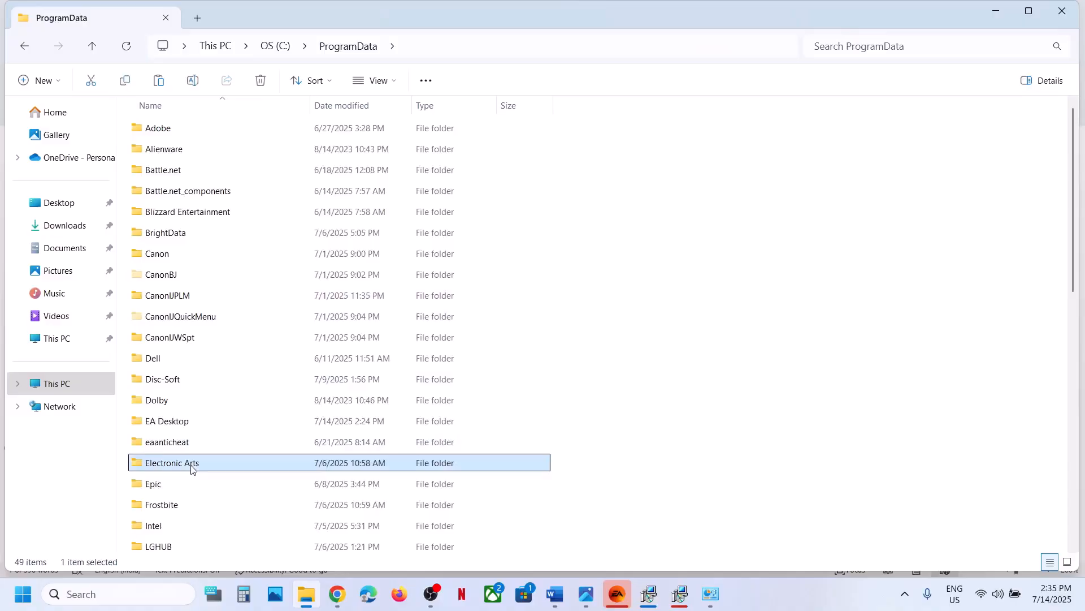
pyautogui.hotkey('alt', 'Tab')
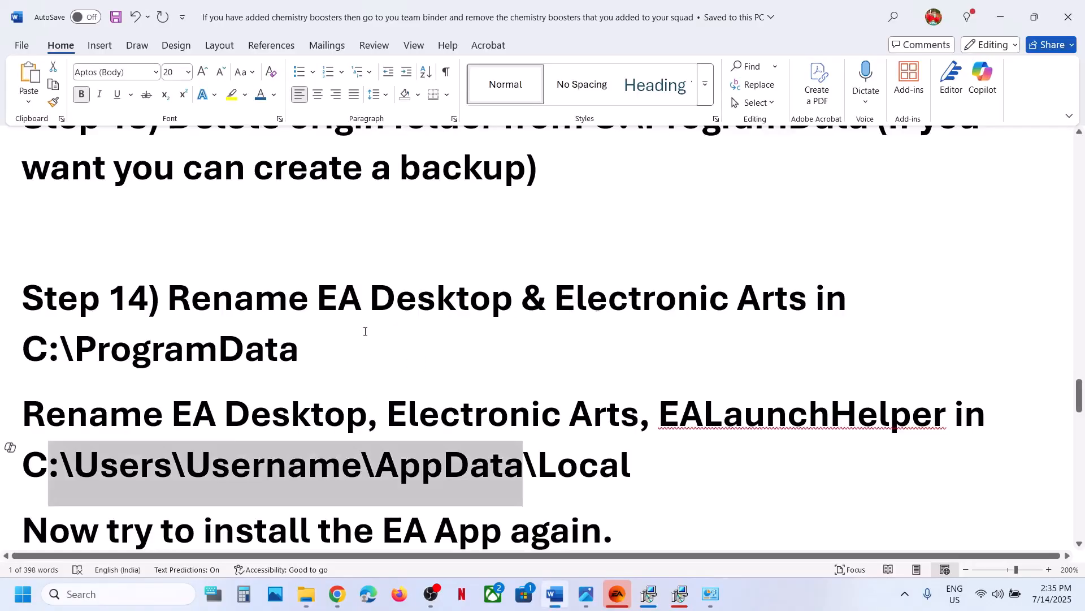
pyautogui.hotkey('alt', 'Tab')
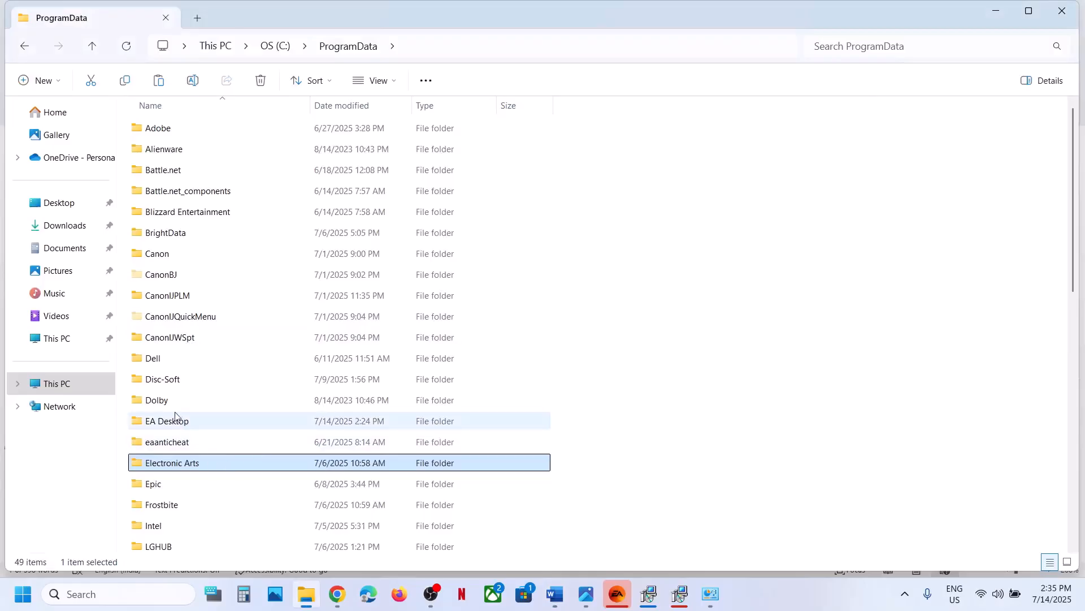
# Step: Try to rename the EA Desktop folder in ProgramData to EA Desktop.old
pyautogui.click(168, 429)
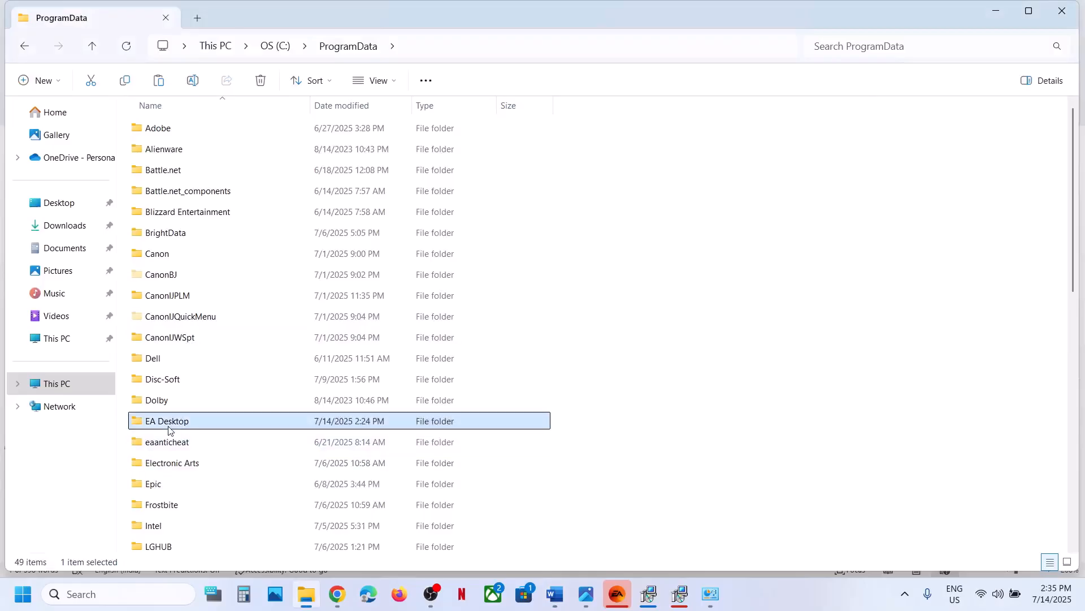
pyautogui.rightClick(184, 428)
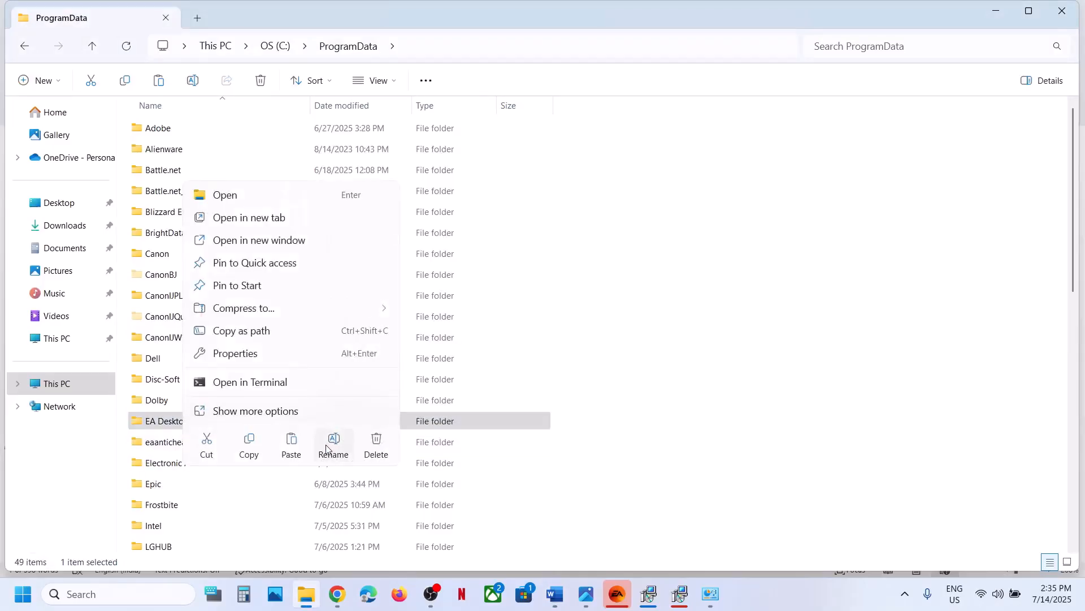
pyautogui.click(333, 441)
pyautogui.click(197, 422)
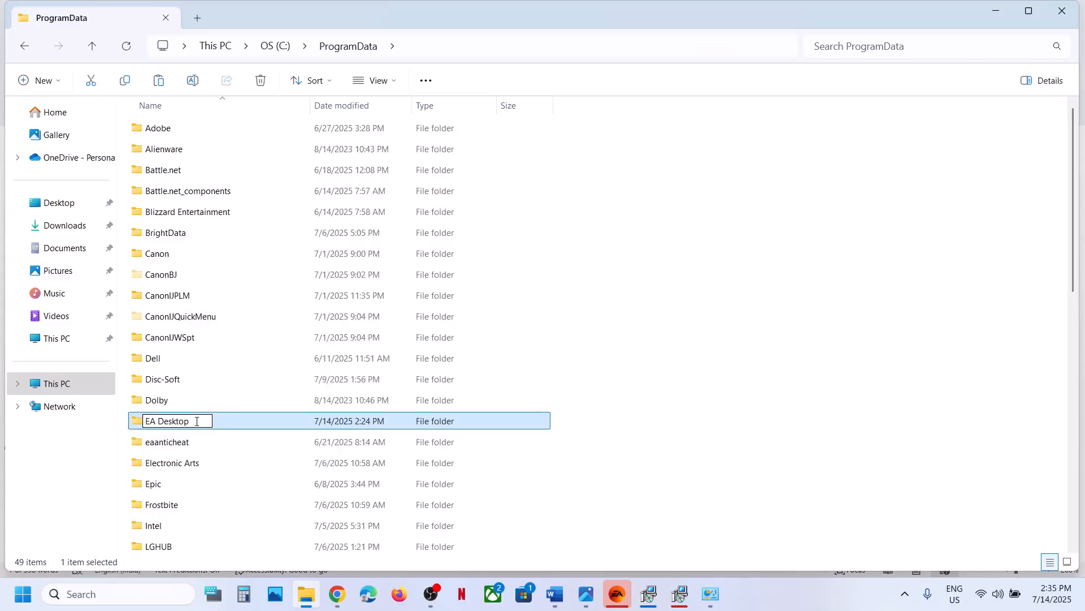
pyautogui.write('.old')
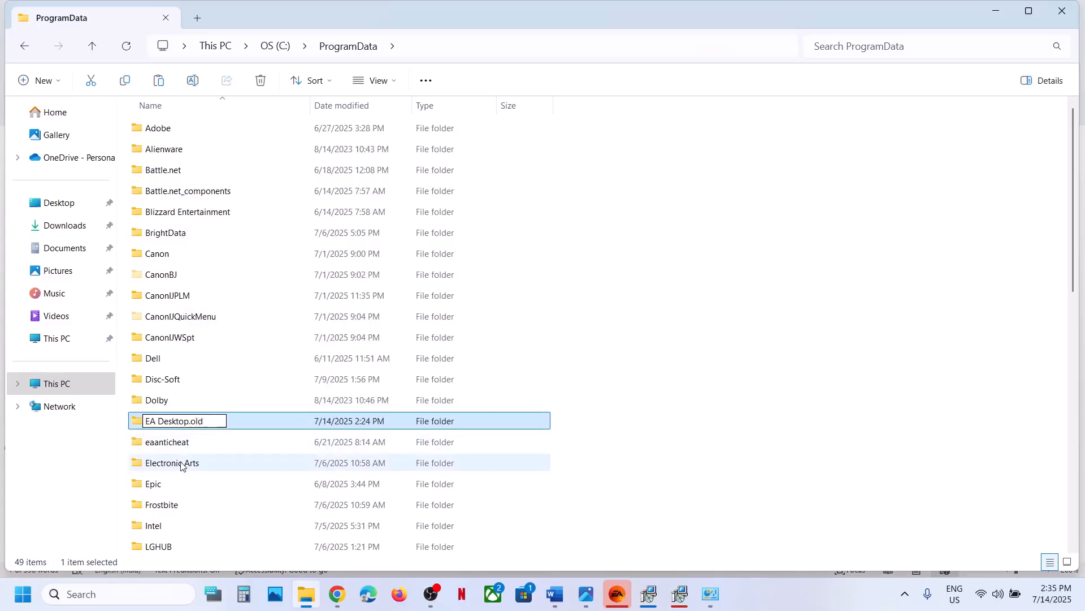
pyautogui.press('Return')
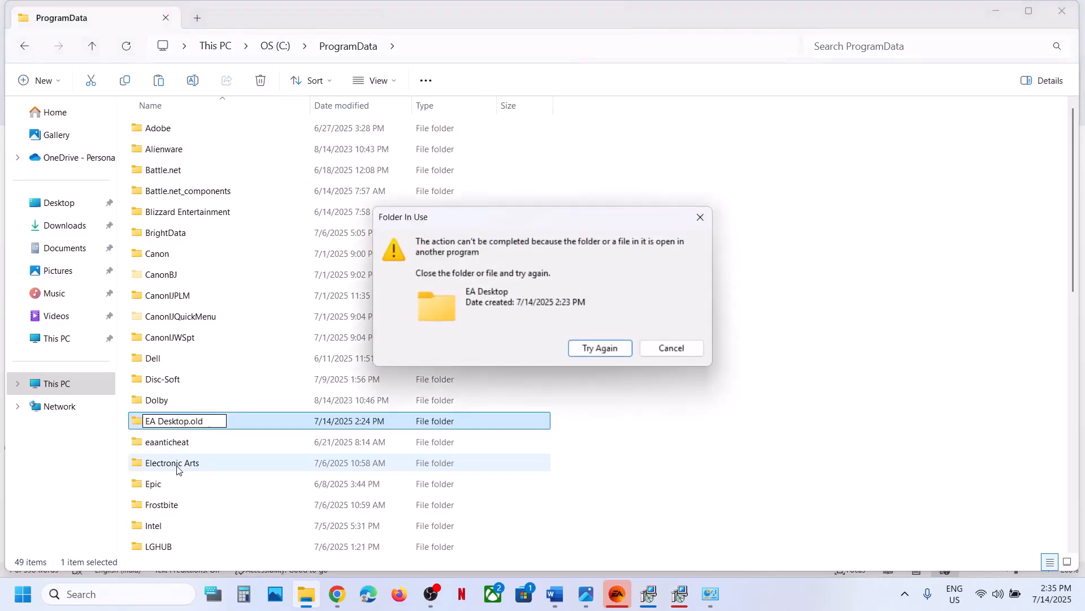
pyautogui.click(671, 348)
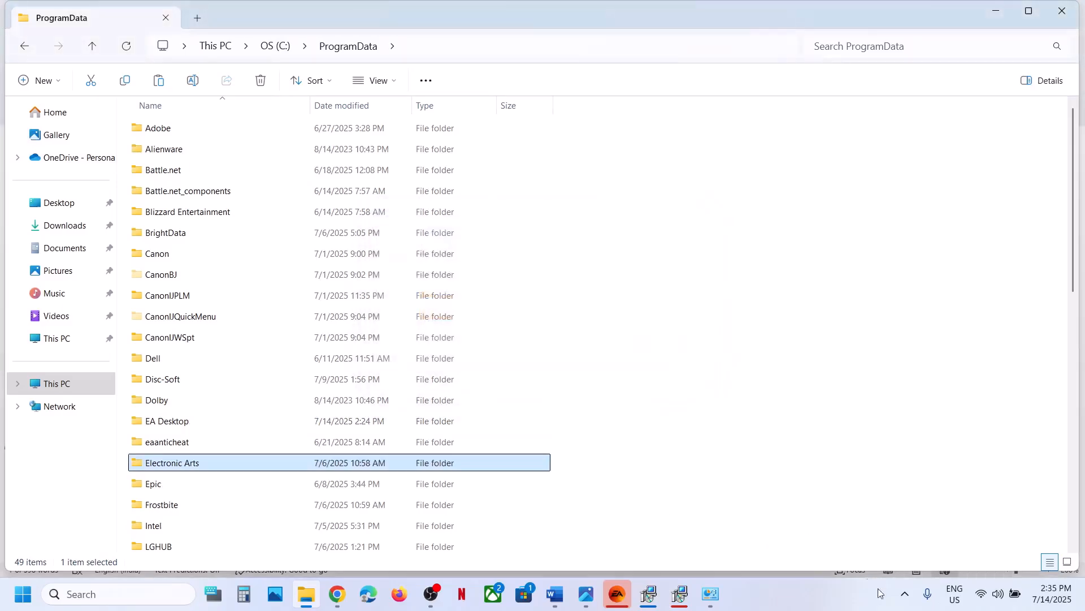
# Step: Bring up the EA app's running sign-in window and close it
pyautogui.click(905, 593)
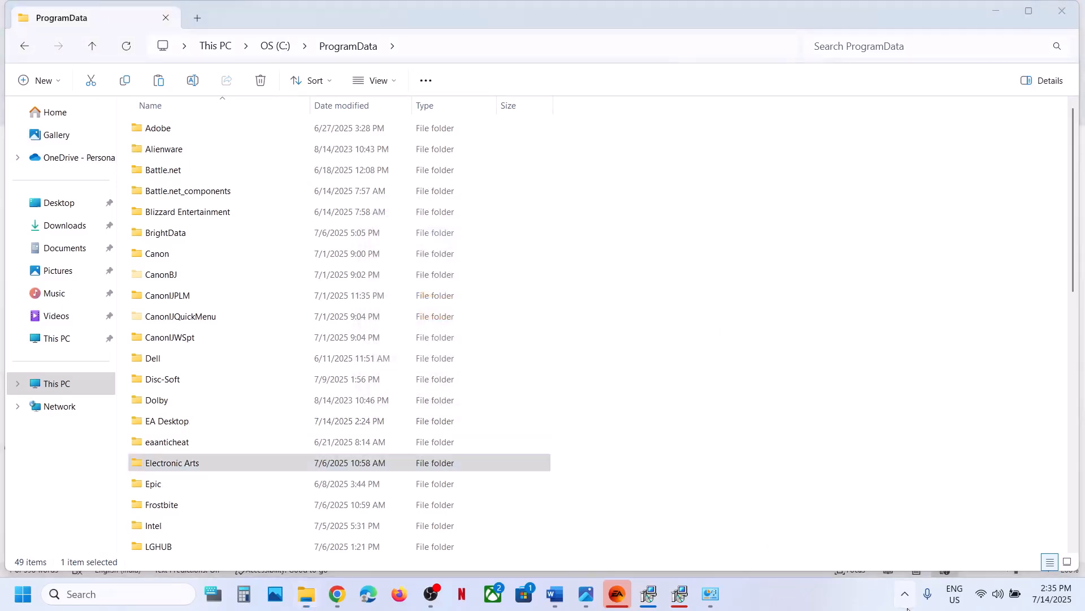
pyautogui.click(617, 593)
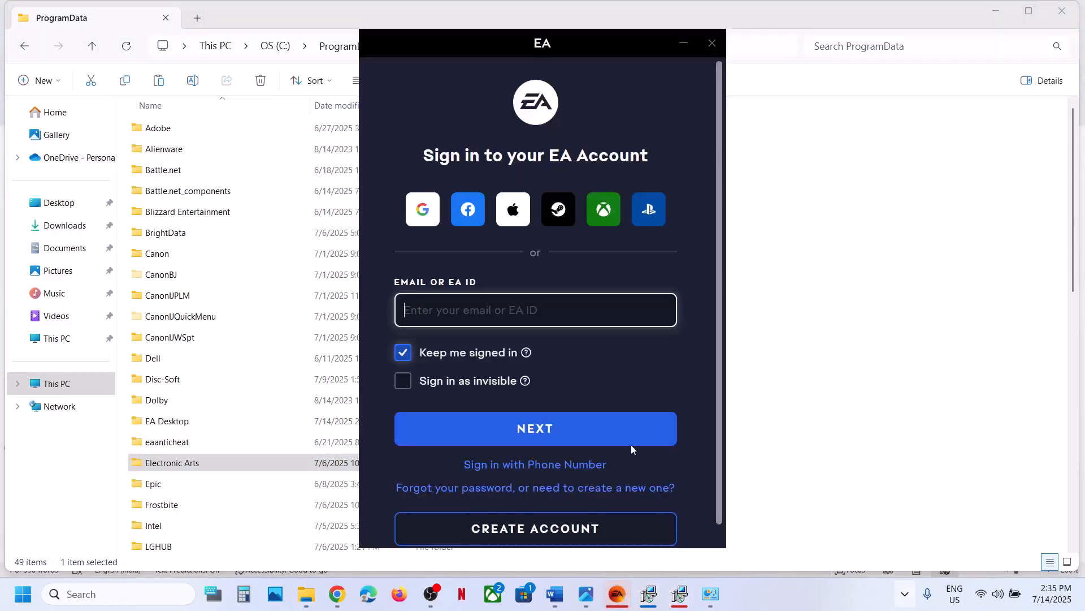
pyautogui.click(712, 43)
# Step: Retry renaming the EA Desktop folder to EA Desktop.old with the EA sign-in window closed
pyautogui.click(255, 463)
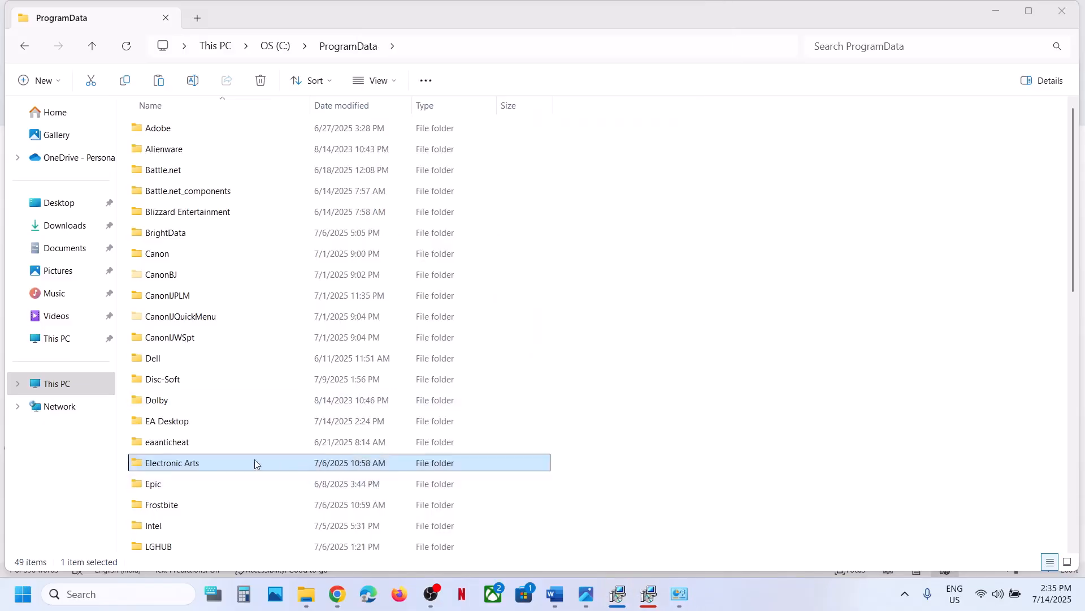
pyautogui.rightClick(215, 468)
pyautogui.click(168, 419)
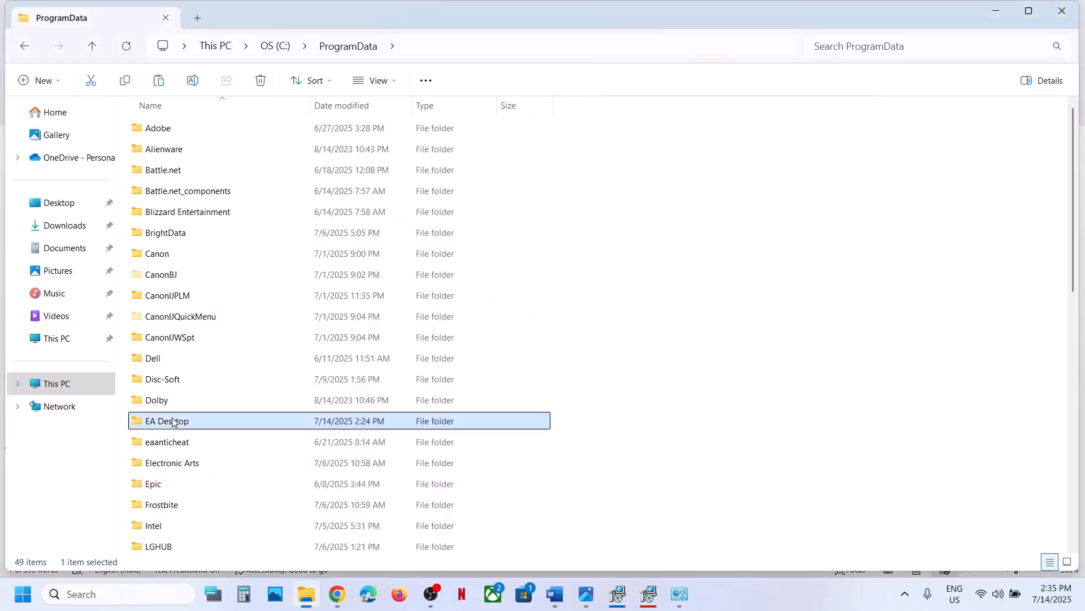
pyautogui.rightClick(169, 421)
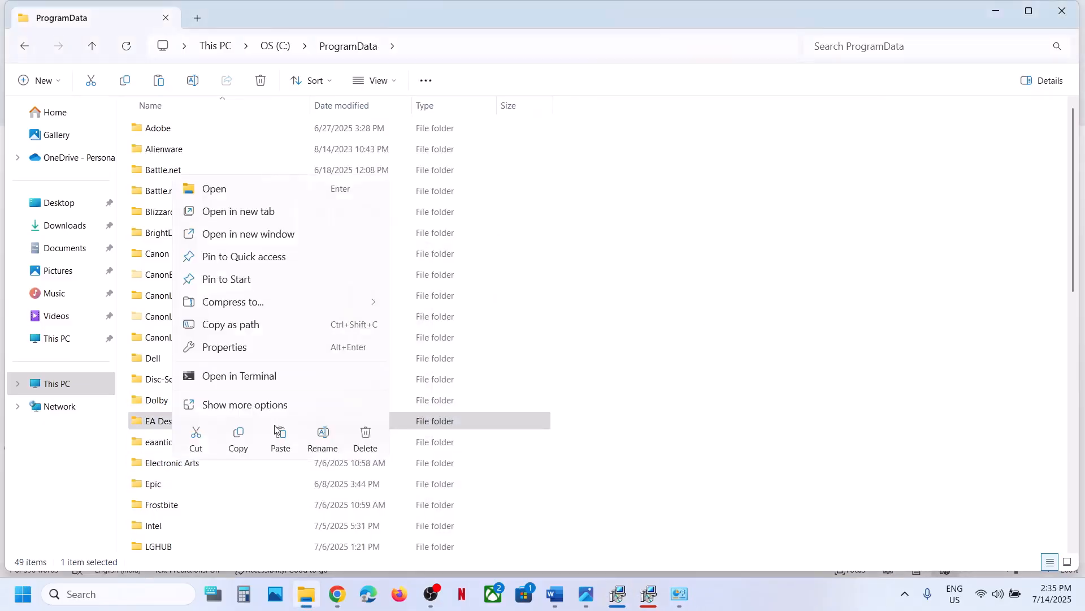
pyautogui.click(320, 436)
pyautogui.click(205, 421)
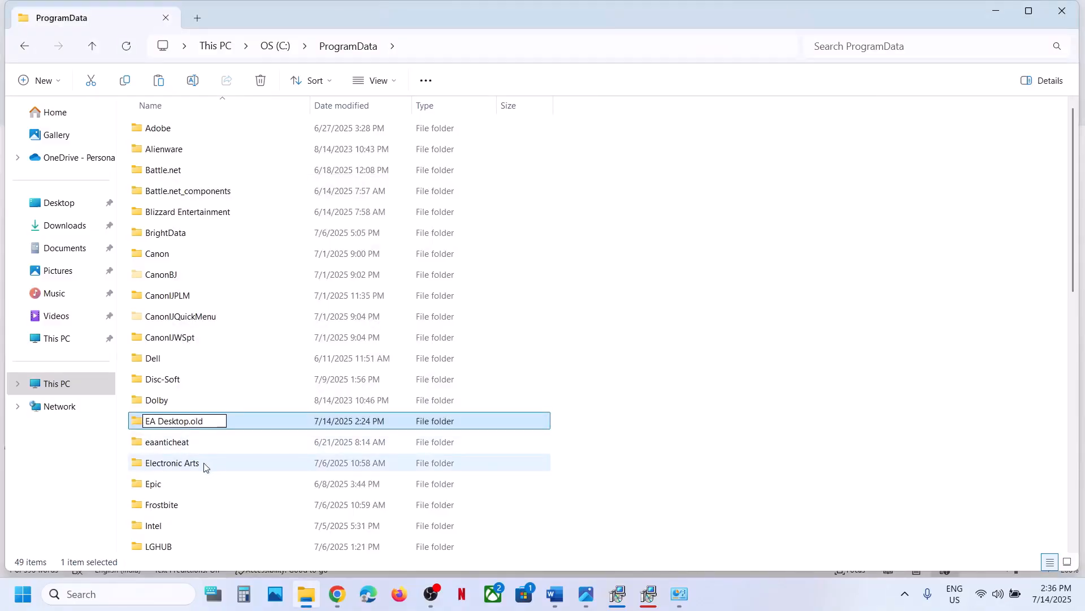
pyautogui.press('Return')
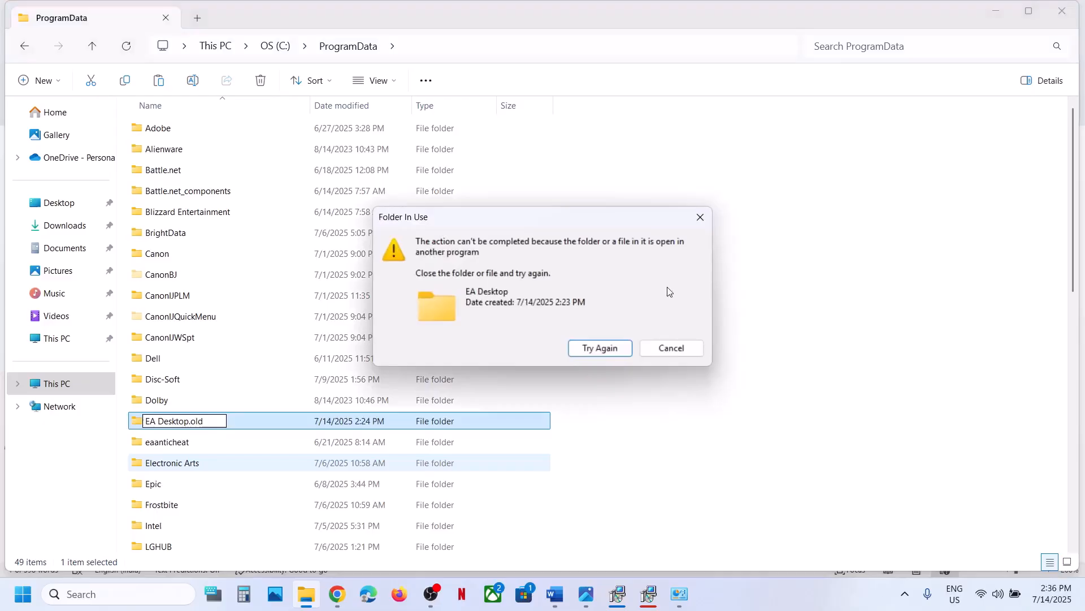
pyautogui.click(672, 347)
# Step: Open Task Manager, end the EA Background Service process, and close Task Manager
pyautogui.rightClick(23, 598)
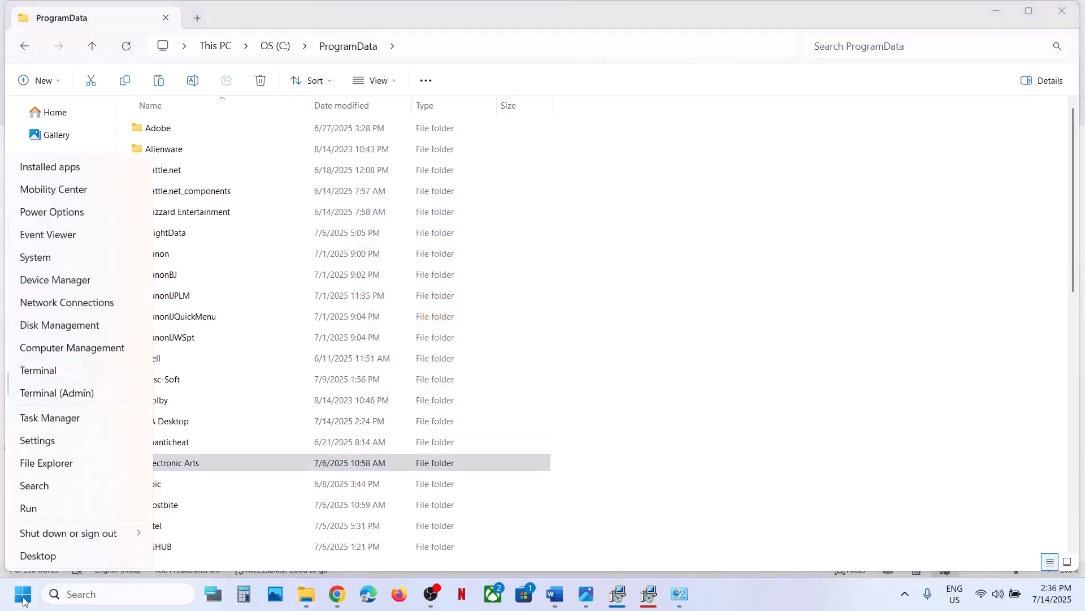
pyautogui.click(54, 417)
pyautogui.hotkey('ctrl', 'shift', 'Escape')
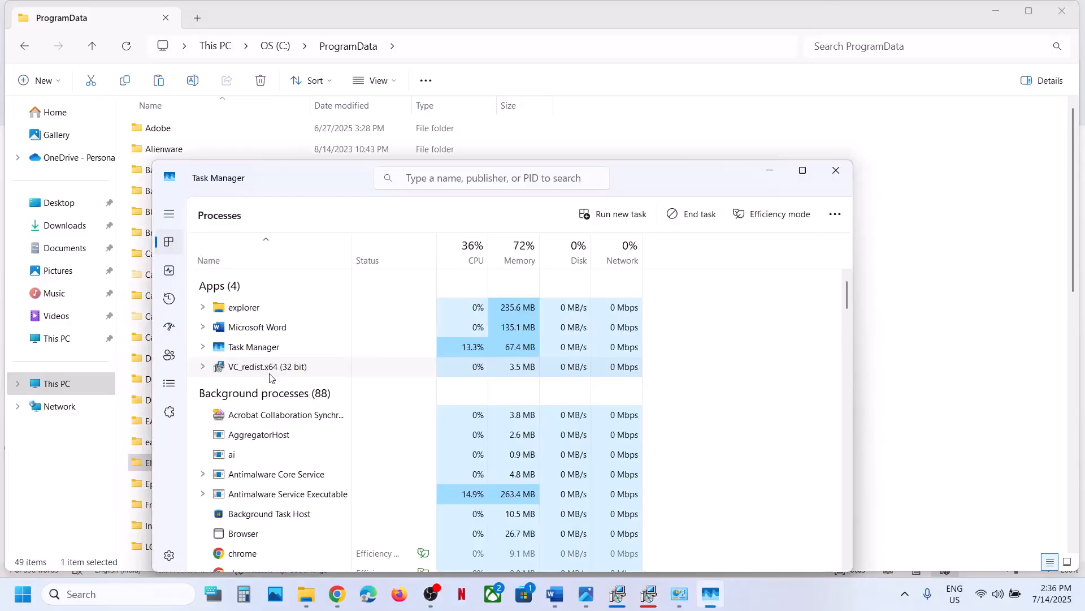
pyautogui.scroll(-10, 295, 467)
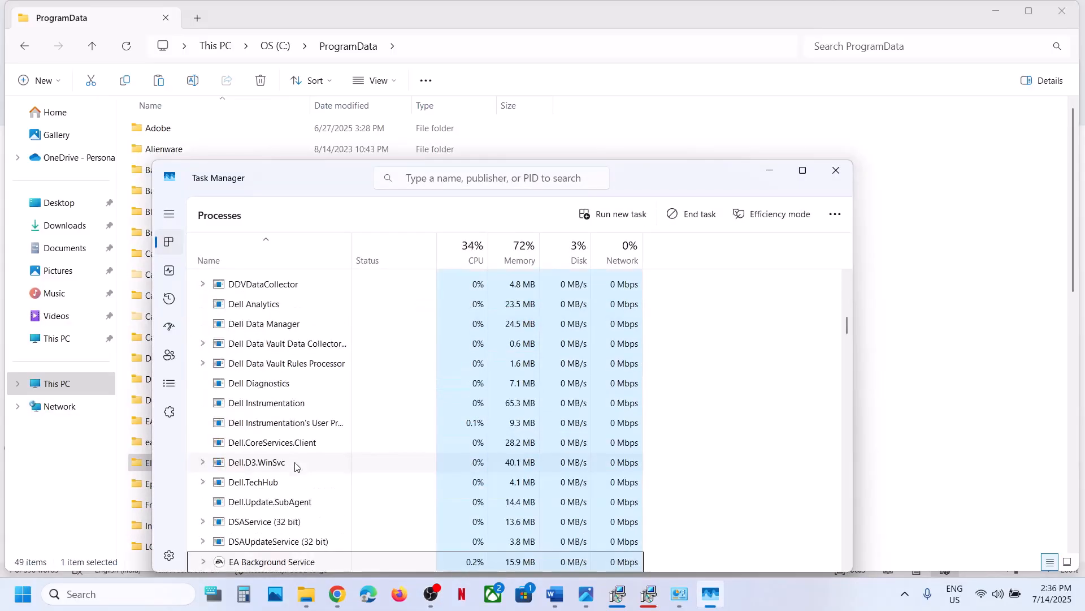
pyautogui.scroll(-1, 294, 464)
pyautogui.scroll(-2, 283, 491)
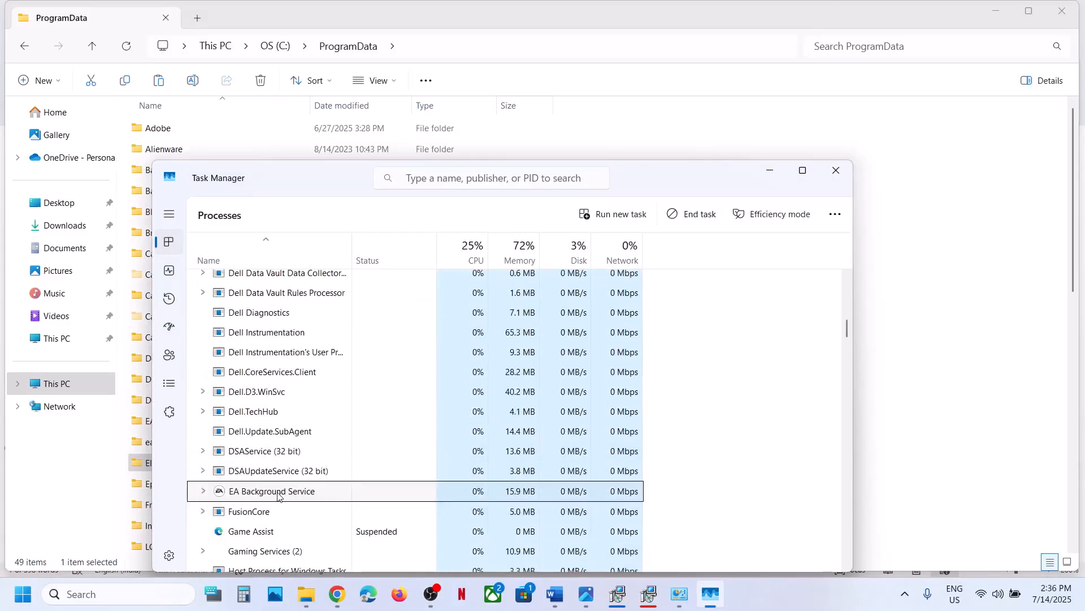
pyautogui.rightClick(277, 495)
pyautogui.click(327, 346)
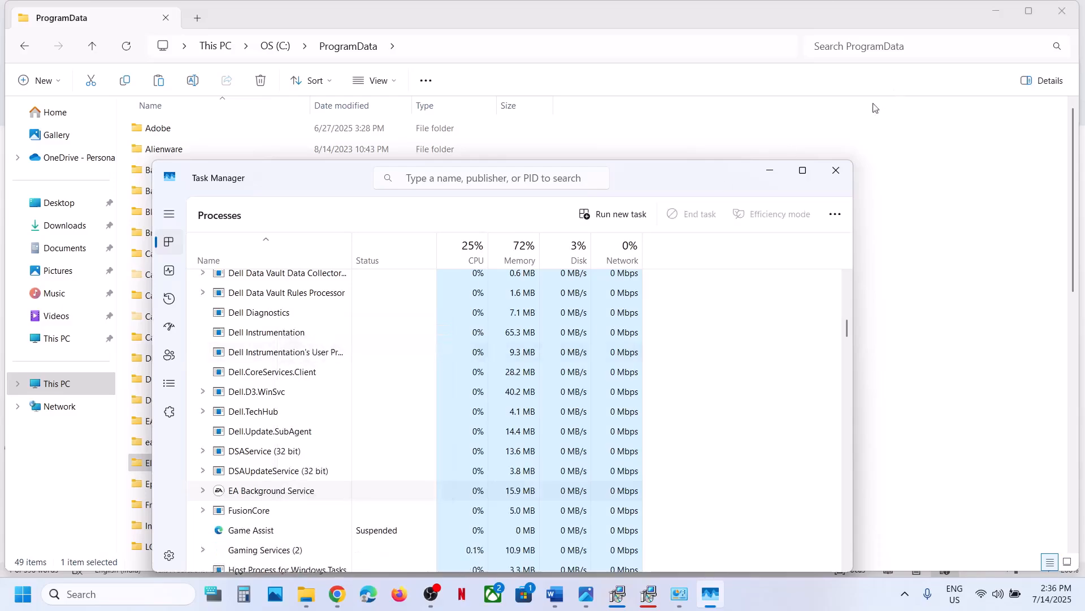
pyautogui.click(838, 170)
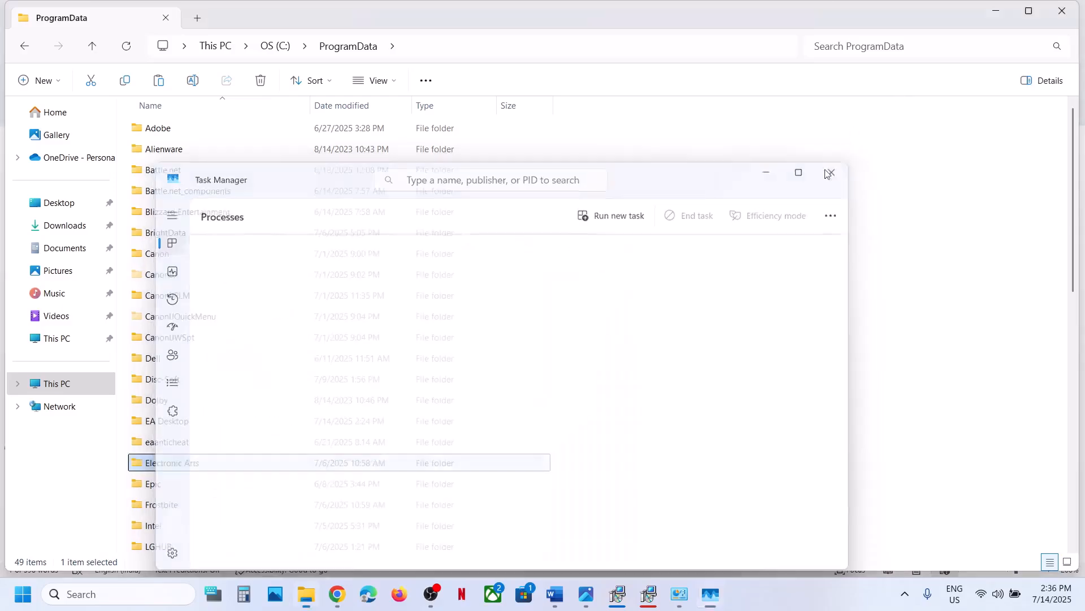
# Step: Rename the EA Desktop folder in ProgramData to EA Desktop.old
pyautogui.rightClick(160, 464)
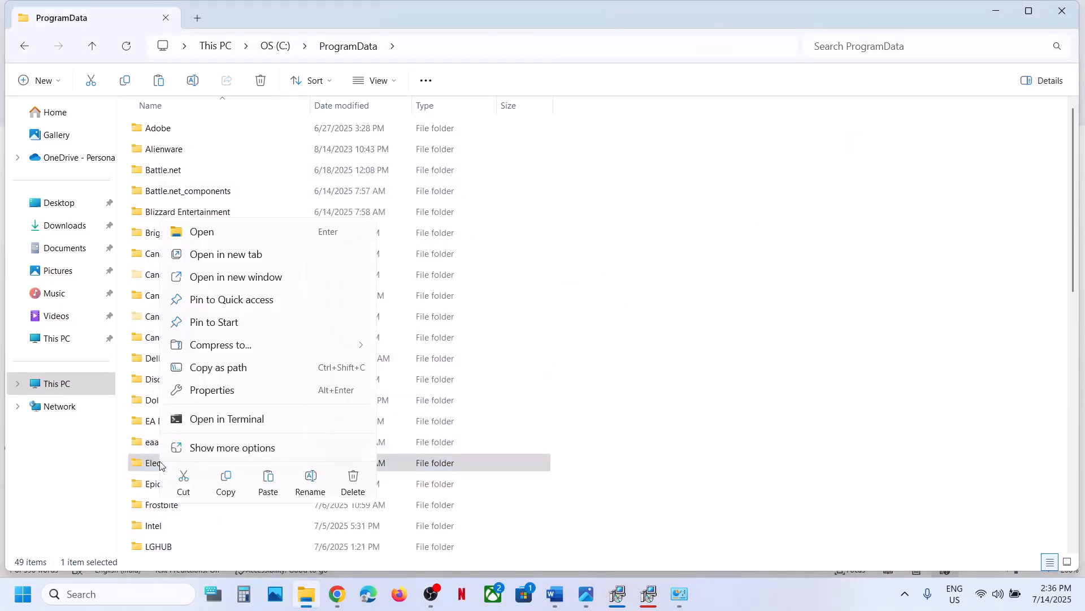
pyautogui.click(140, 421)
pyautogui.rightClick(142, 421)
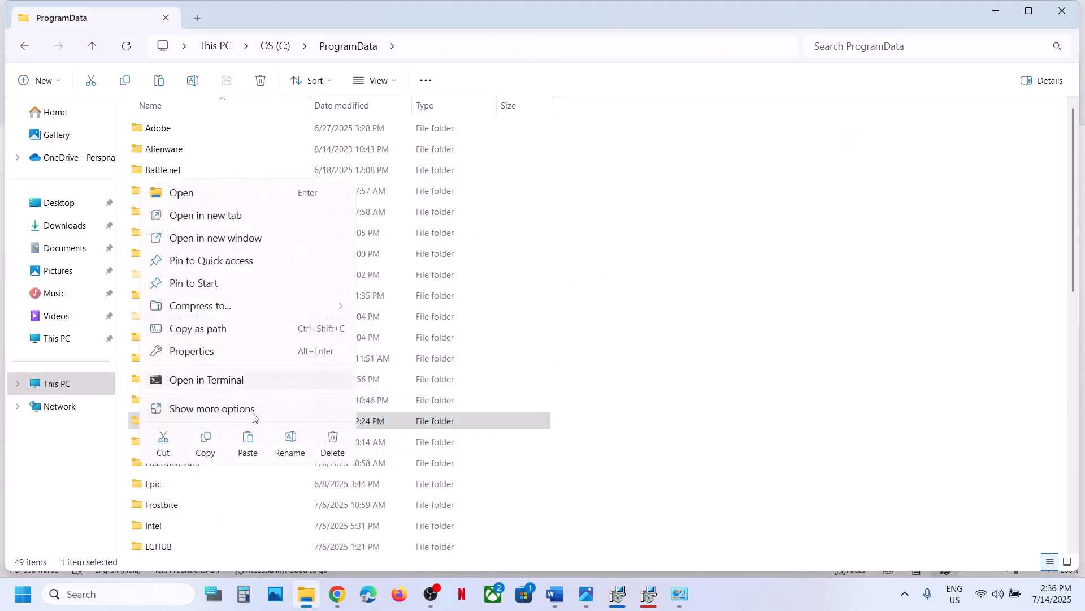
pyautogui.click(289, 441)
pyautogui.click(197, 418)
pyautogui.write('.o')
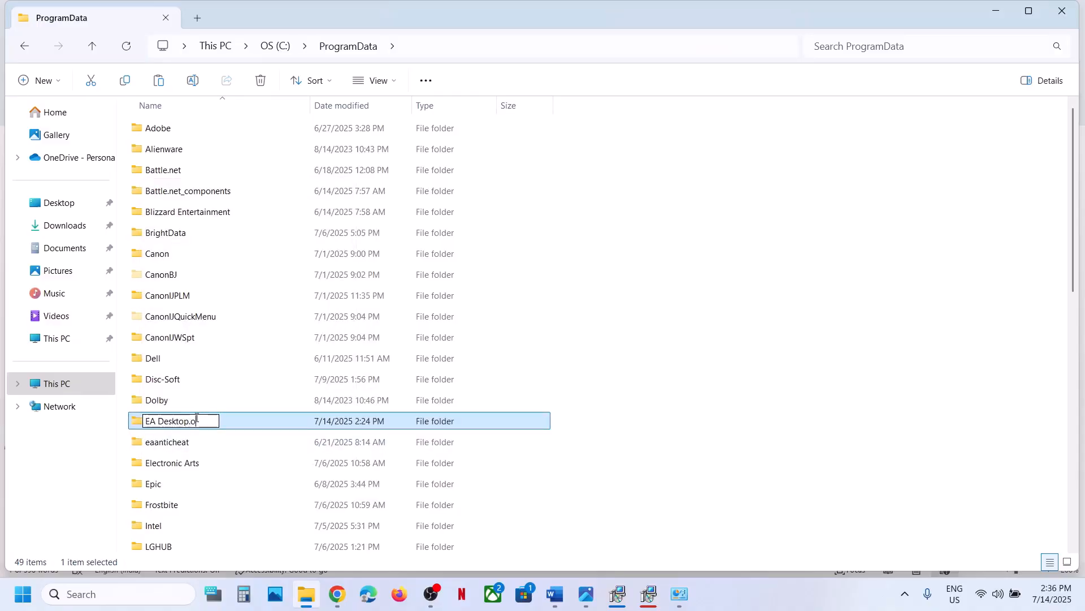
pyautogui.write('ld')
pyautogui.press('Return')
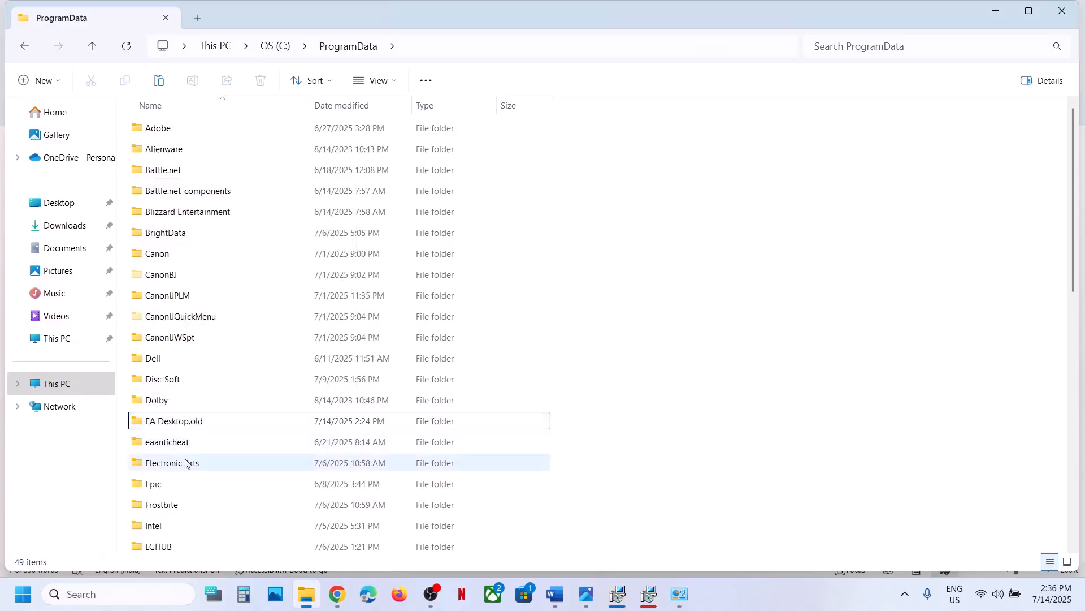
# Step: Rename the Electronic Arts folder in ProgramData to Electronic Arts.old
pyautogui.rightClick(186, 464)
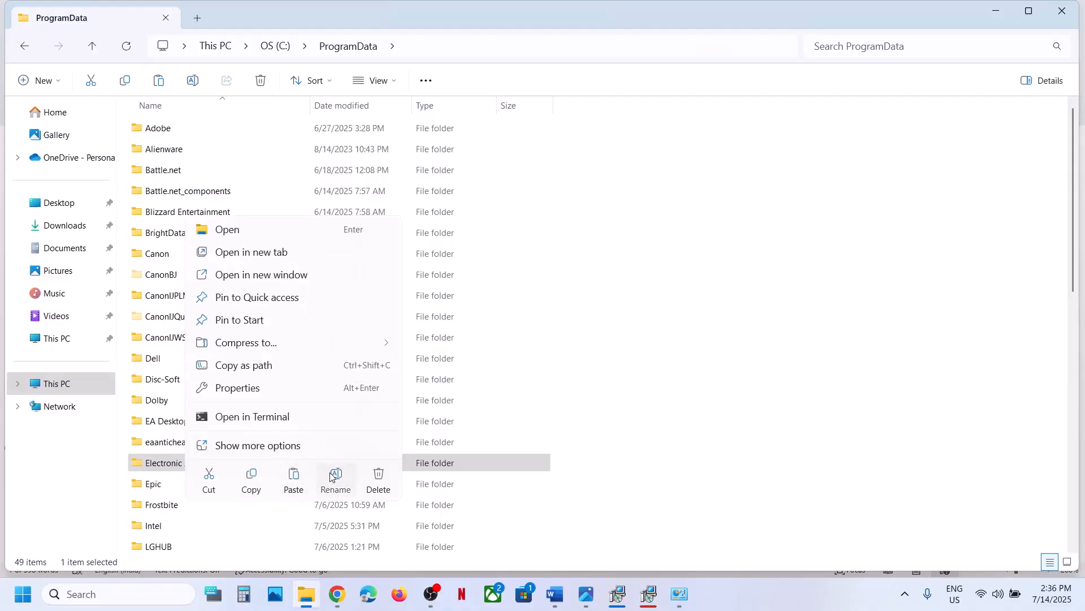
pyautogui.click(331, 478)
pyautogui.click(216, 466)
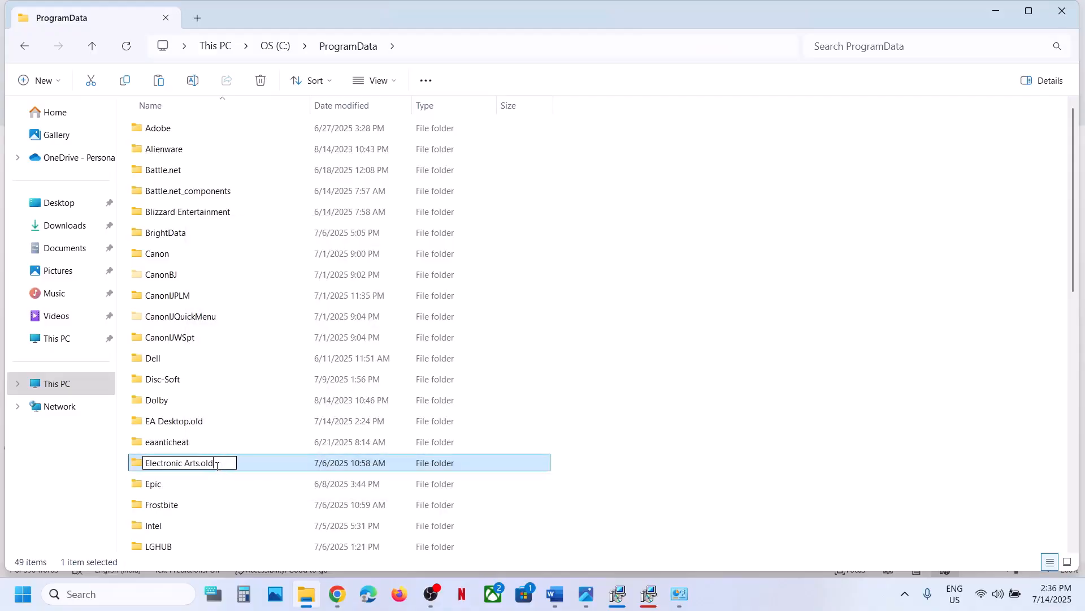
pyautogui.click(618, 442)
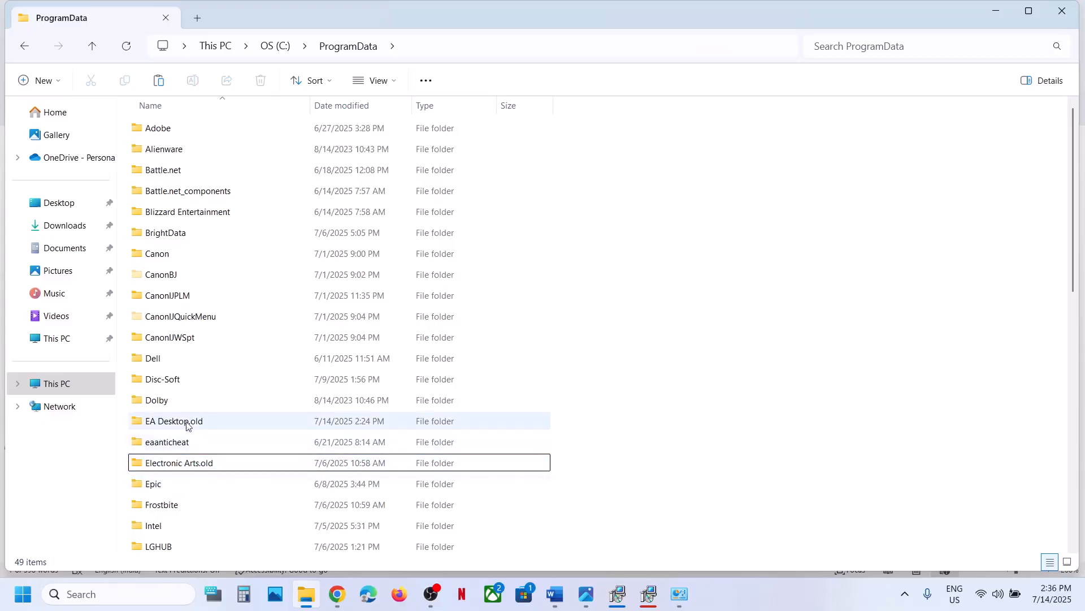
# Step: Check the AppData path in Step 14 of the Word instructions and open the Test user folder under C:\Users in File Explorer
pyautogui.click(559, 603)
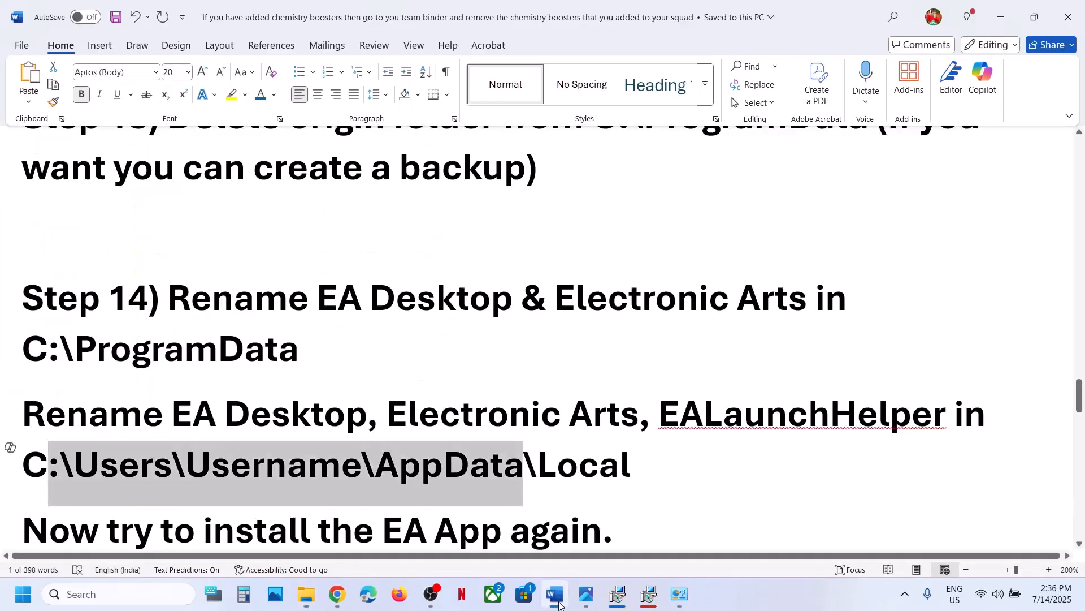
pyautogui.scroll(-1, 512, 476)
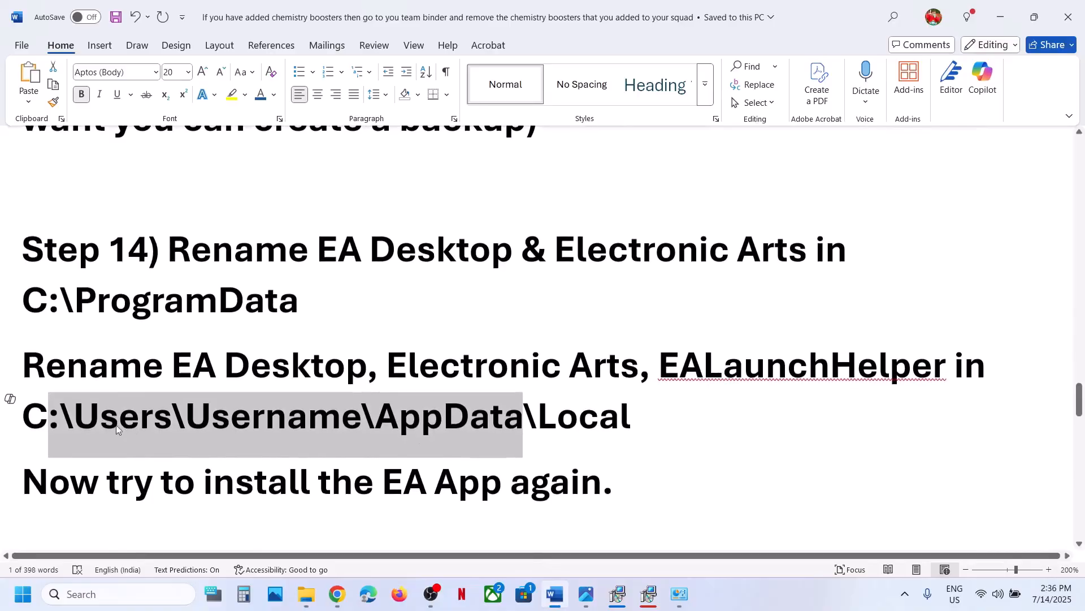
pyautogui.click(305, 594)
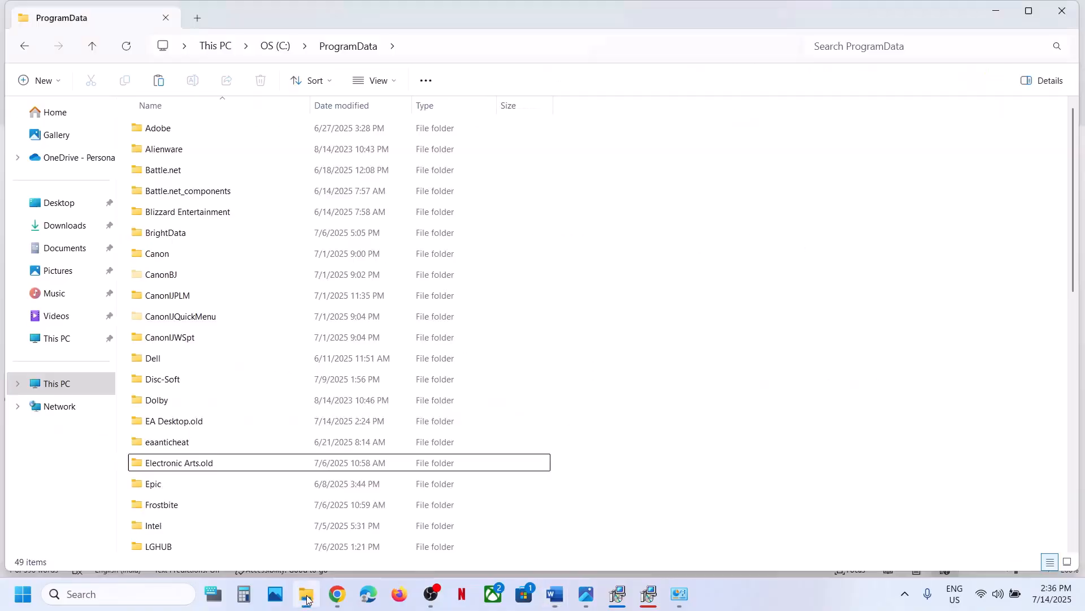
pyautogui.click(59, 392)
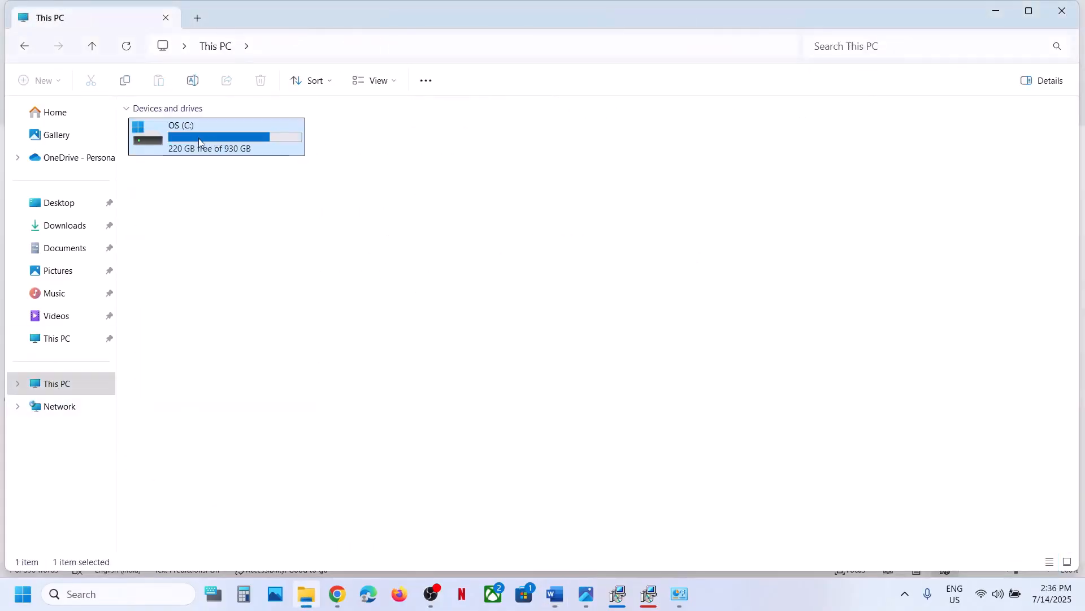
pyautogui.doubleClick(198, 137)
pyautogui.scroll(-3, 212, 440)
pyautogui.doubleClick(159, 360)
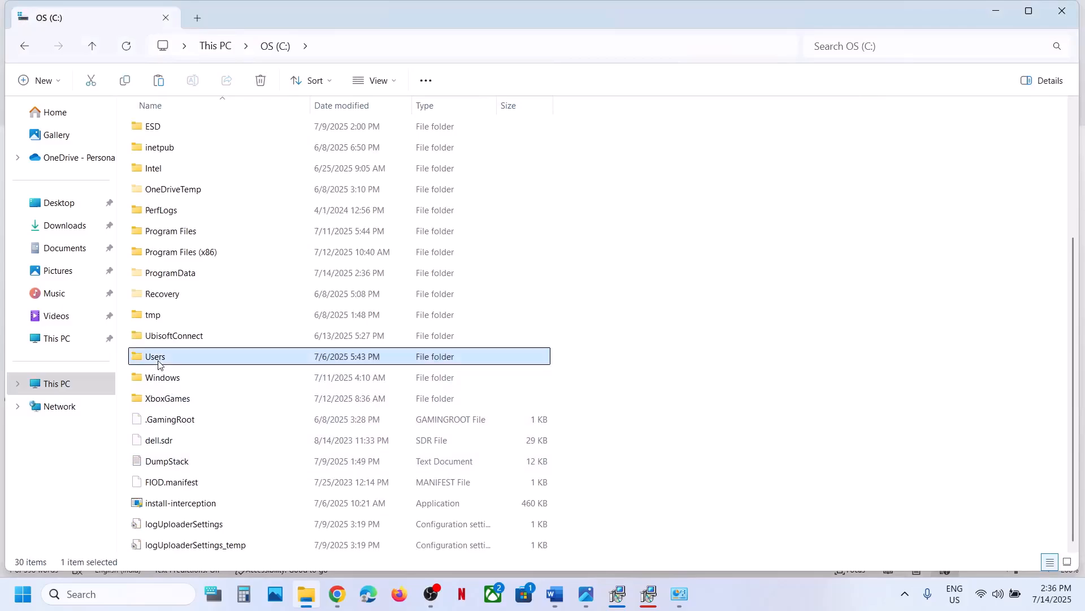
pyautogui.hotkey('alt', 'Tab')
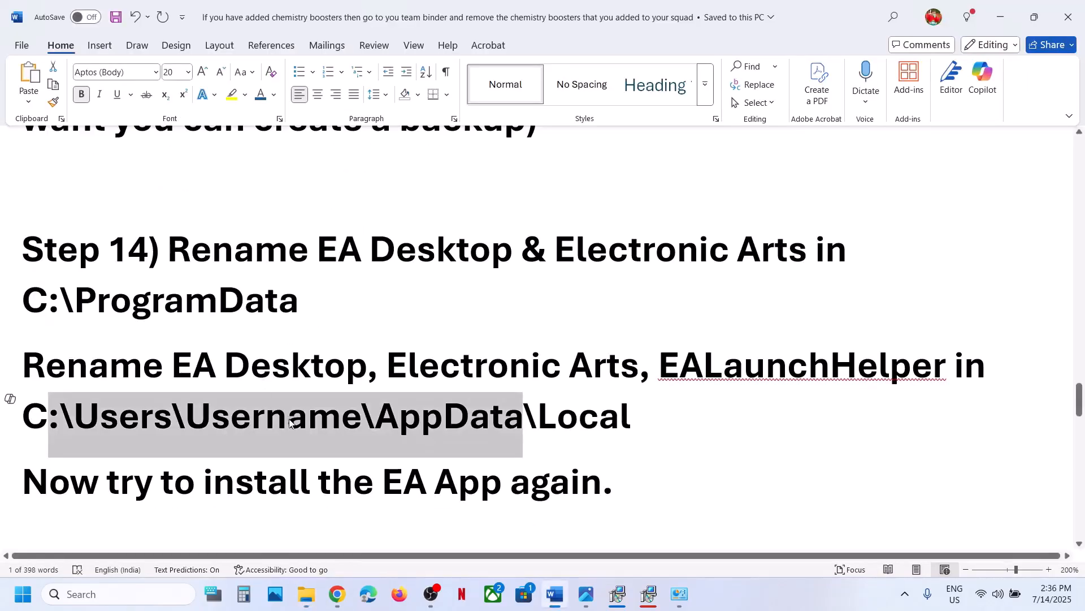
pyautogui.hotkey('alt', 'Tab')
pyautogui.doubleClick(155, 148)
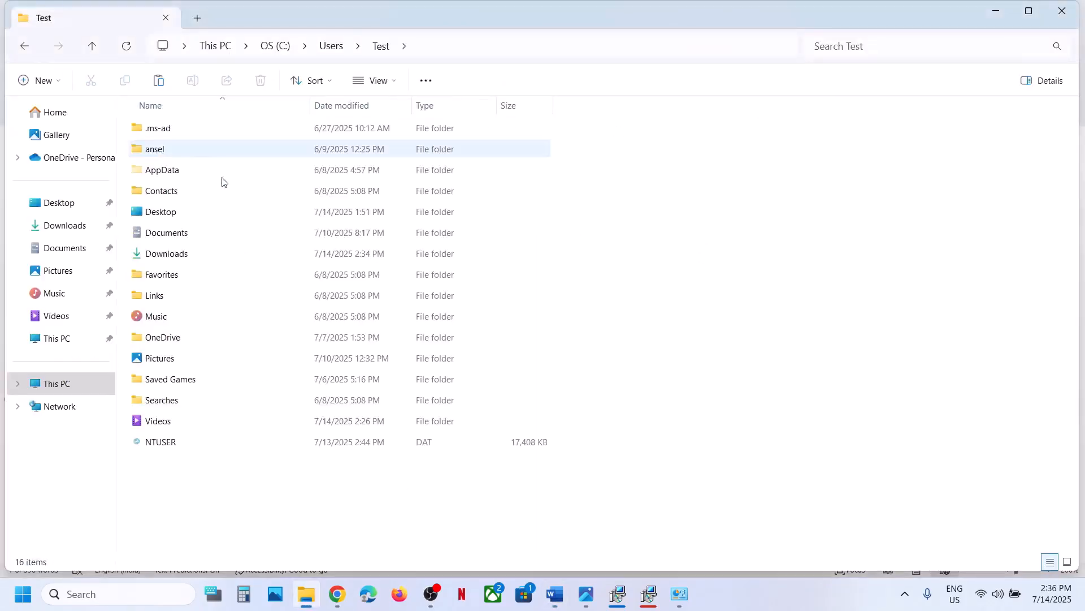
# Step: Check the Hidden items display setting and open the AppData\Local folder of the Test user
pyautogui.hotkey('alt', 'Tab')
pyautogui.hotkey('alt', 'Tab')
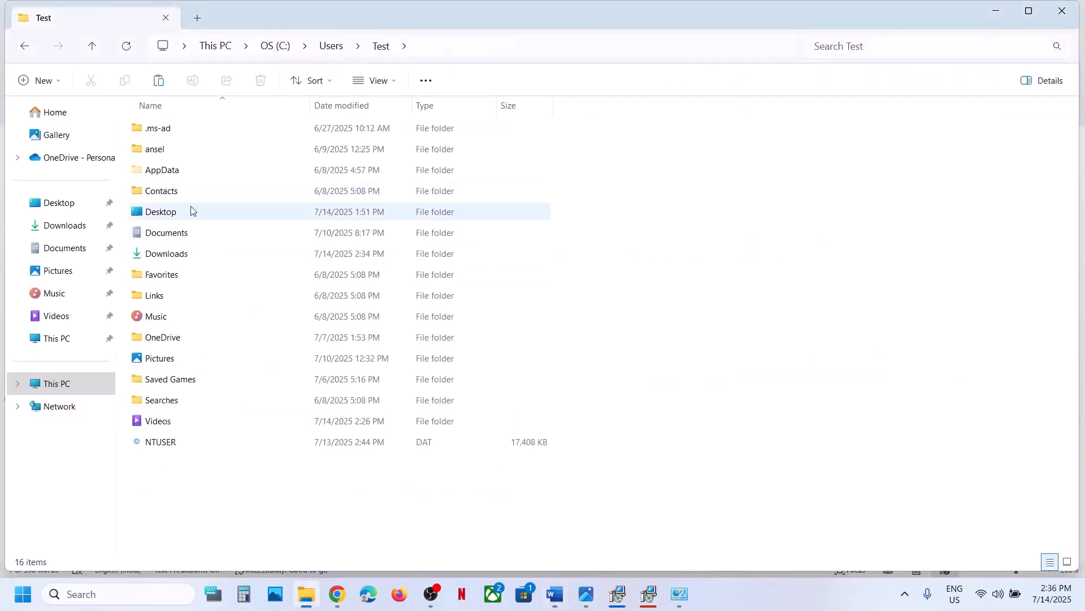
pyautogui.click(395, 86)
pyautogui.moveTo(395, 349)
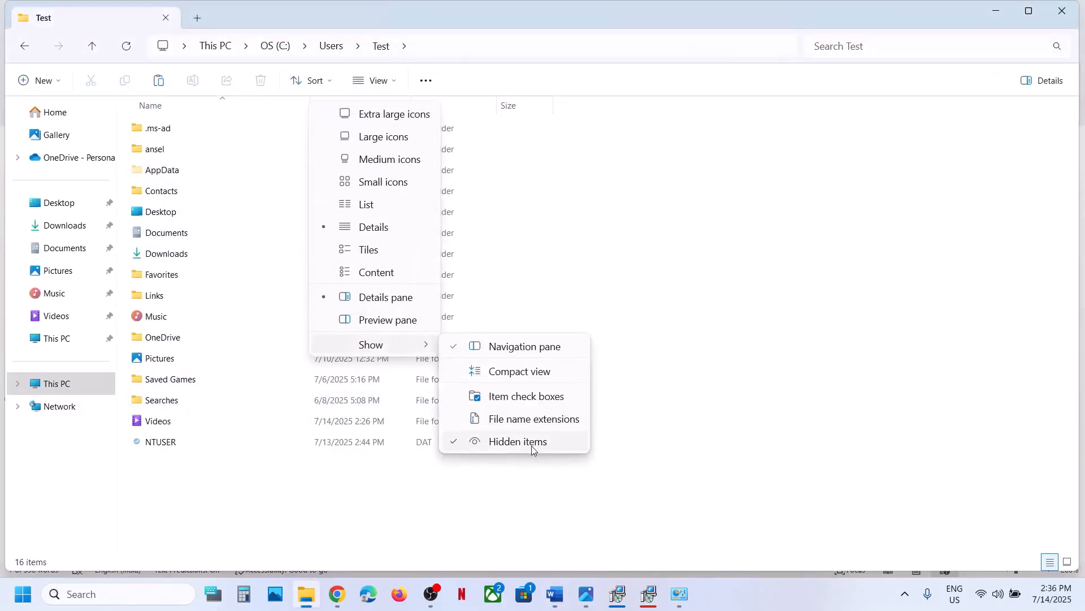
pyautogui.click(163, 176)
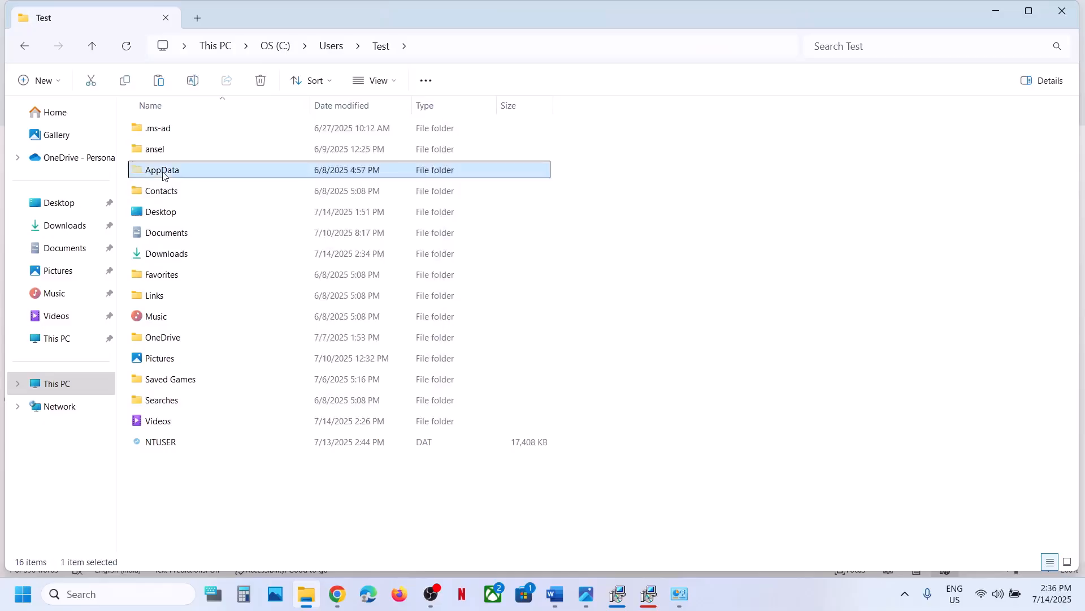
pyautogui.doubleClick(163, 176)
pyautogui.hotkey('alt', 'Tab')
pyautogui.hotkey('alt', 'Tab')
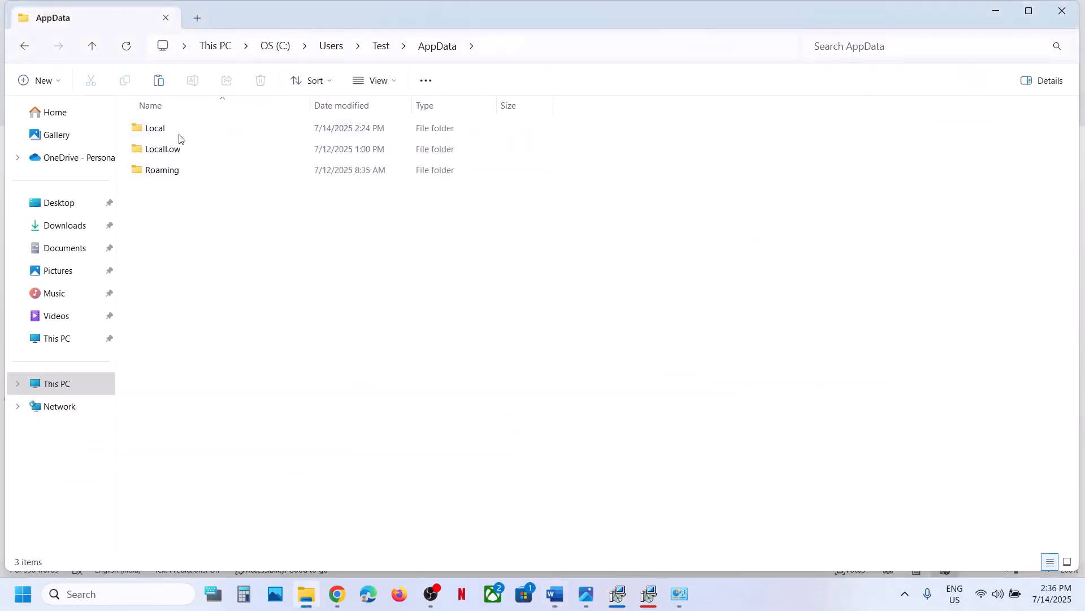
pyautogui.doubleClick(174, 129)
# Step: Reread Step 14 in the Word instructions and look for the EA folders in AppData\Local
pyautogui.hotkey('alt', 'Tab')
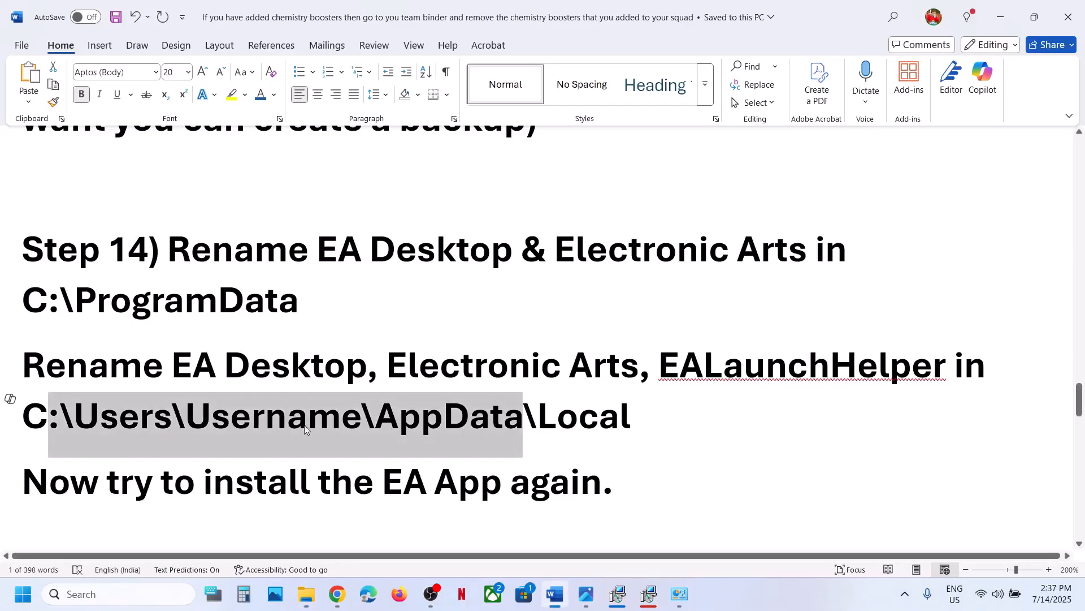
pyautogui.scroll(-2, 496, 447)
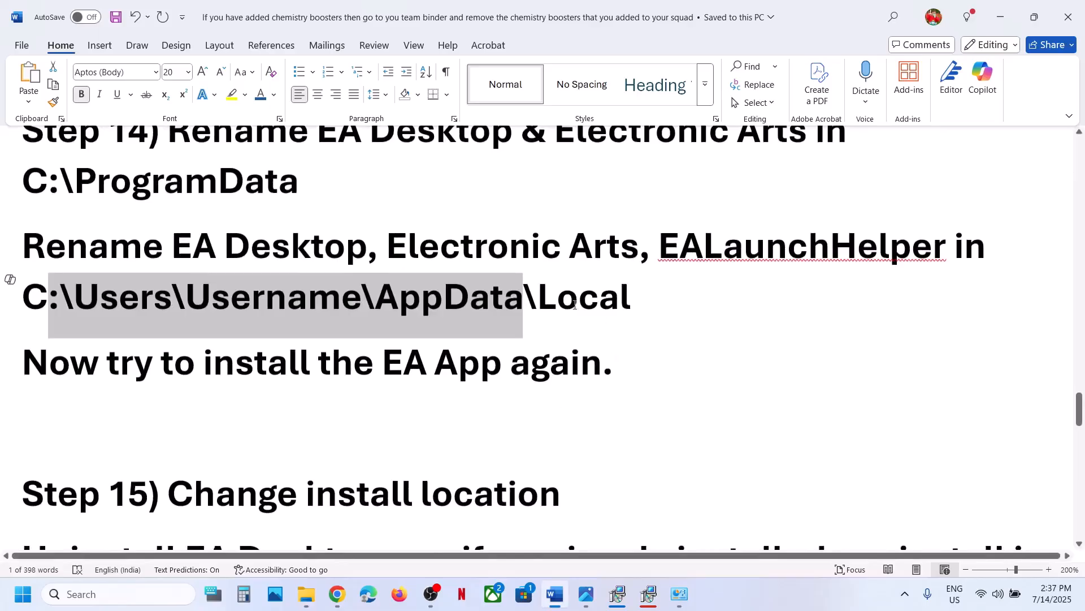
pyautogui.hotkey('alt', 'Tab')
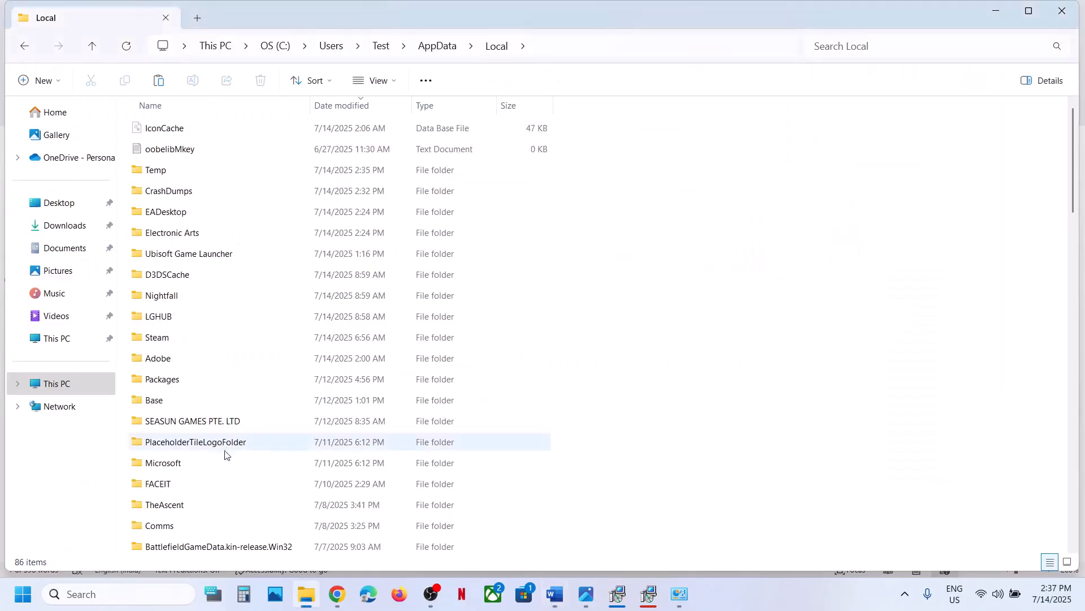
pyautogui.click(210, 459)
pyautogui.press('e')
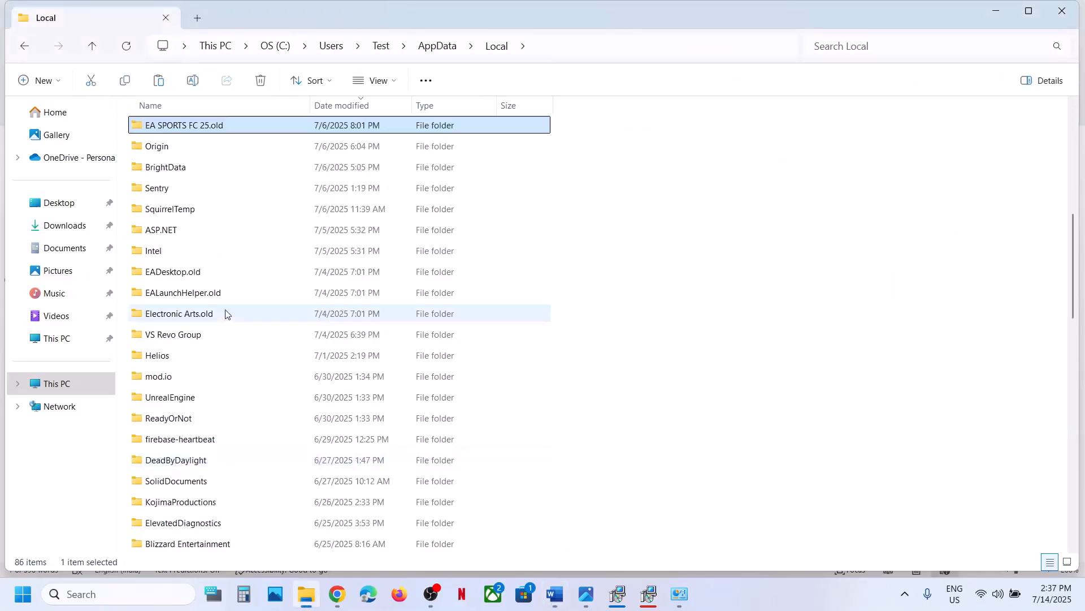
pyautogui.press('e')
pyautogui.press('e')
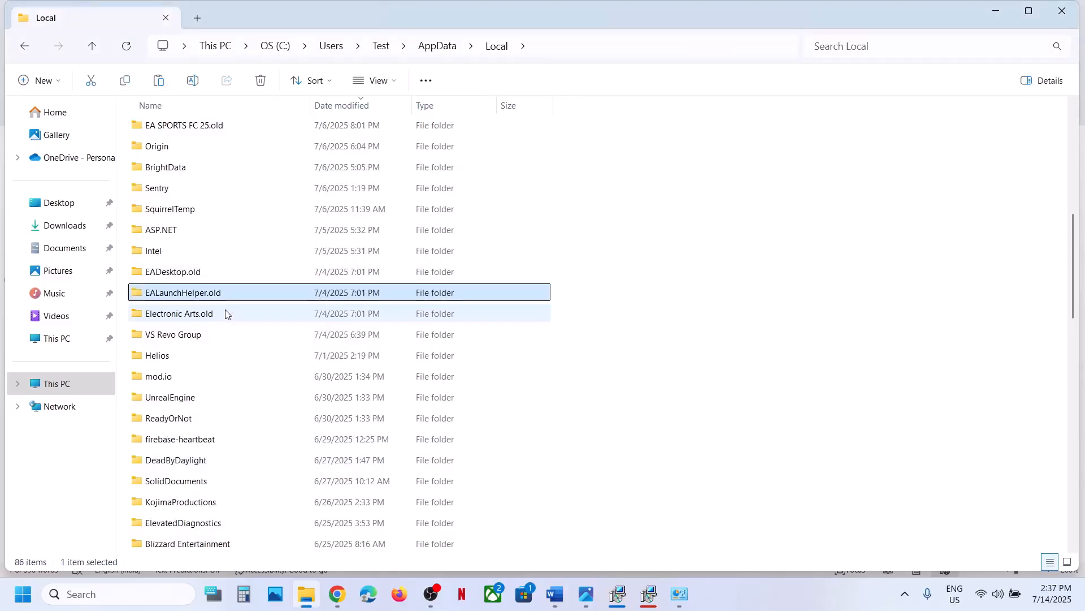
# Step: Inspect the EADesktop.old, Electronic Arts.old and EALaunchHelper.old folders in Local and their available actions without renaming them
pyautogui.click(188, 275)
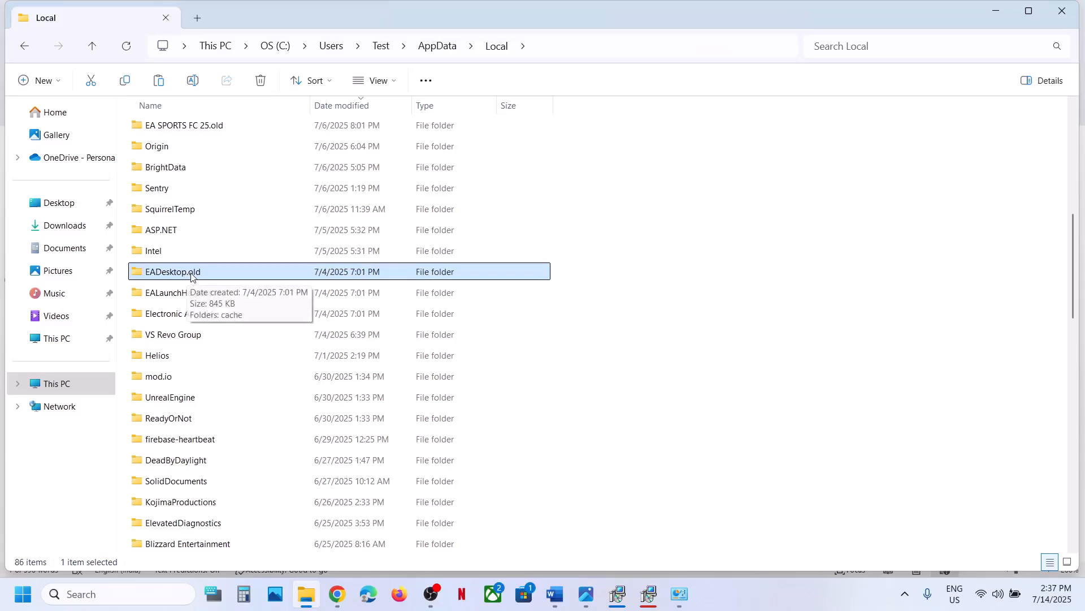
pyautogui.rightClick(188, 277)
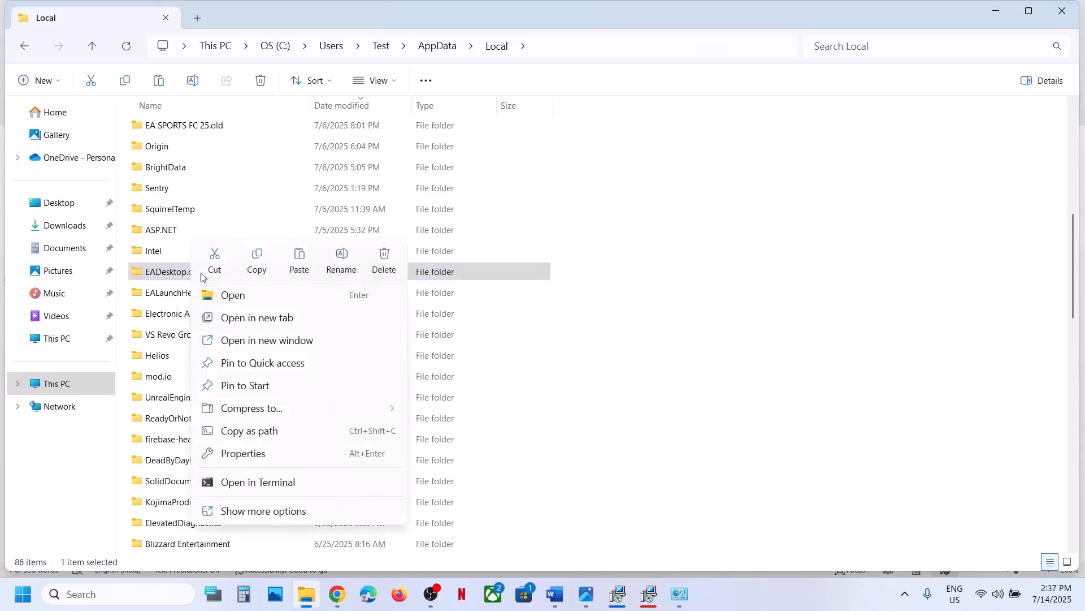
pyautogui.click(154, 321)
pyautogui.rightClick(182, 318)
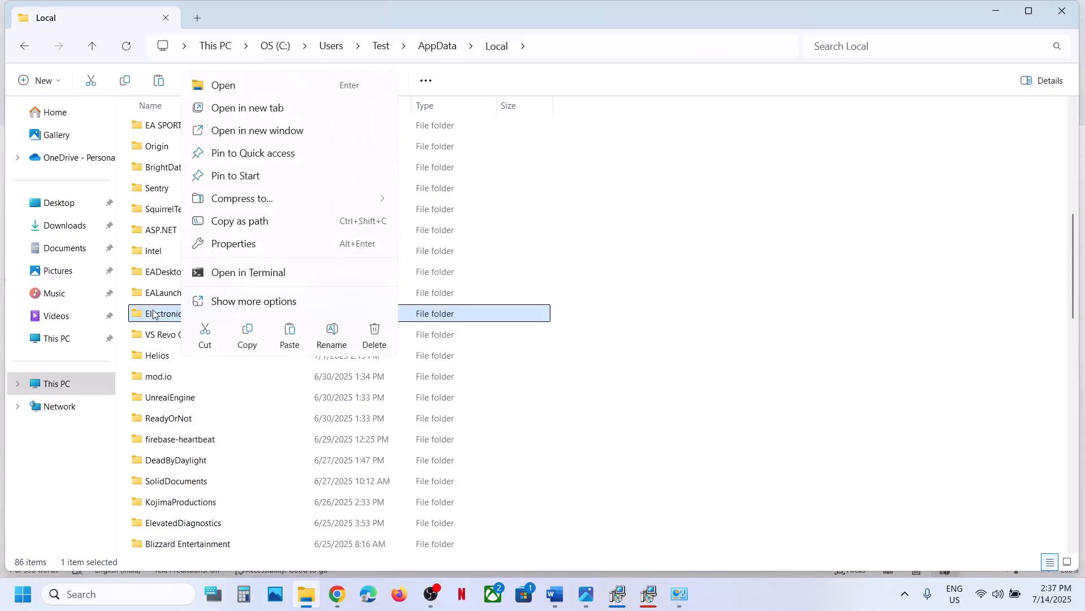
pyautogui.click(153, 315)
pyautogui.click(185, 300)
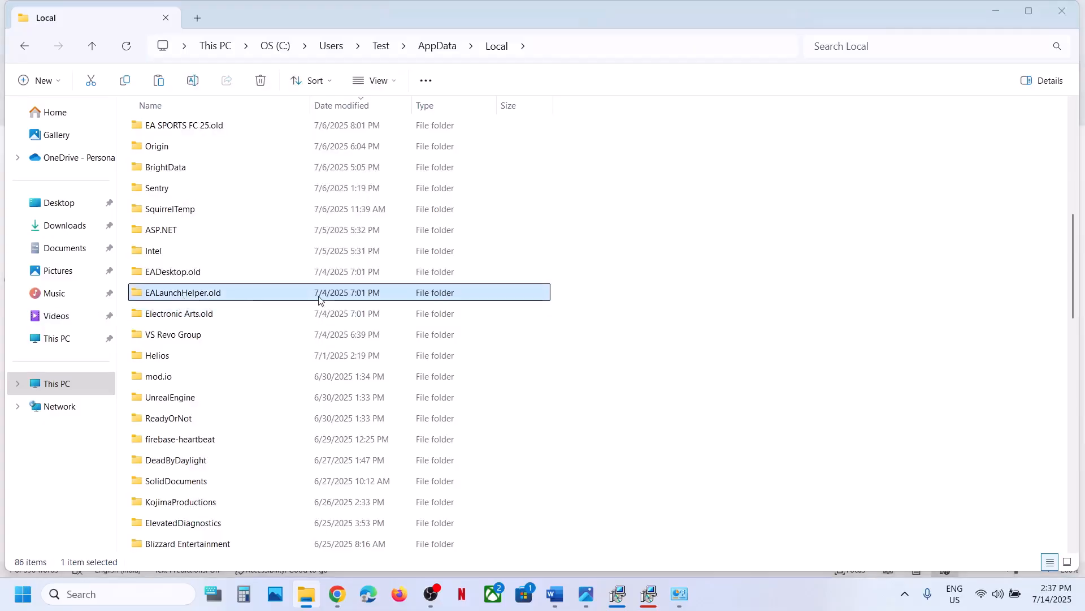
# Step: Compare the EALaunchHelper name in Step 14 of the Word instructions with the Local folder, and minimize File Explorer
pyautogui.hotkey('alt', 'Tab')
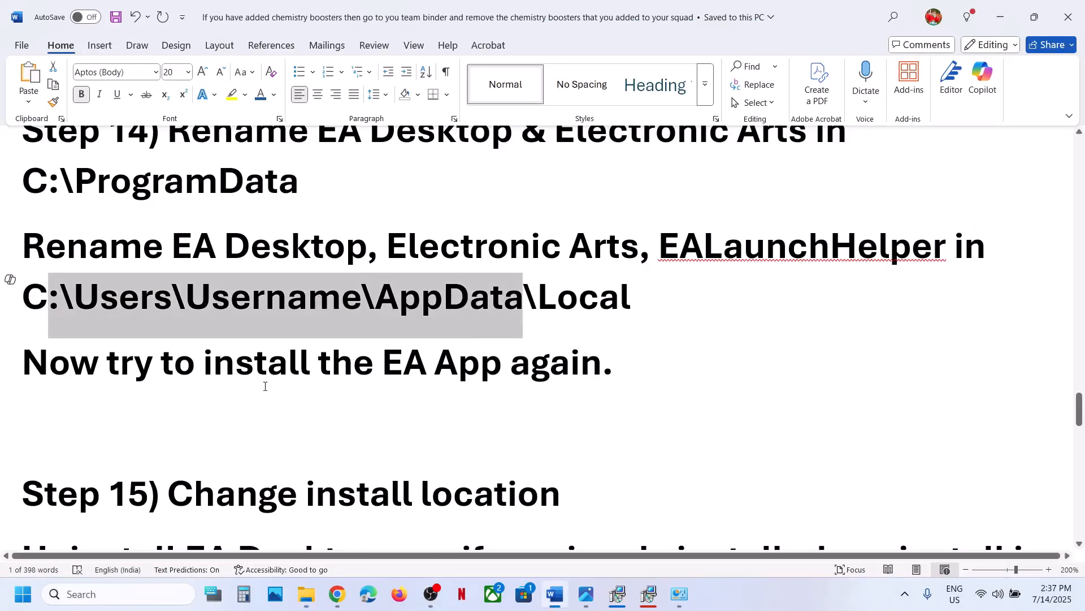
pyautogui.doubleClick(681, 265)
pyautogui.hotkey('alt', 'Tab')
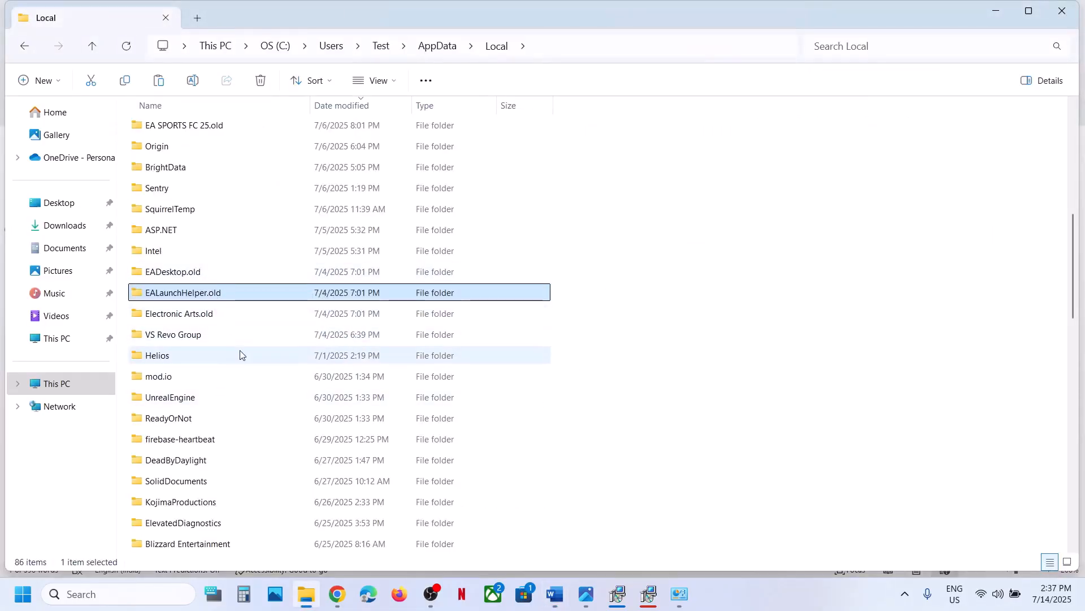
pyautogui.click(996, 16)
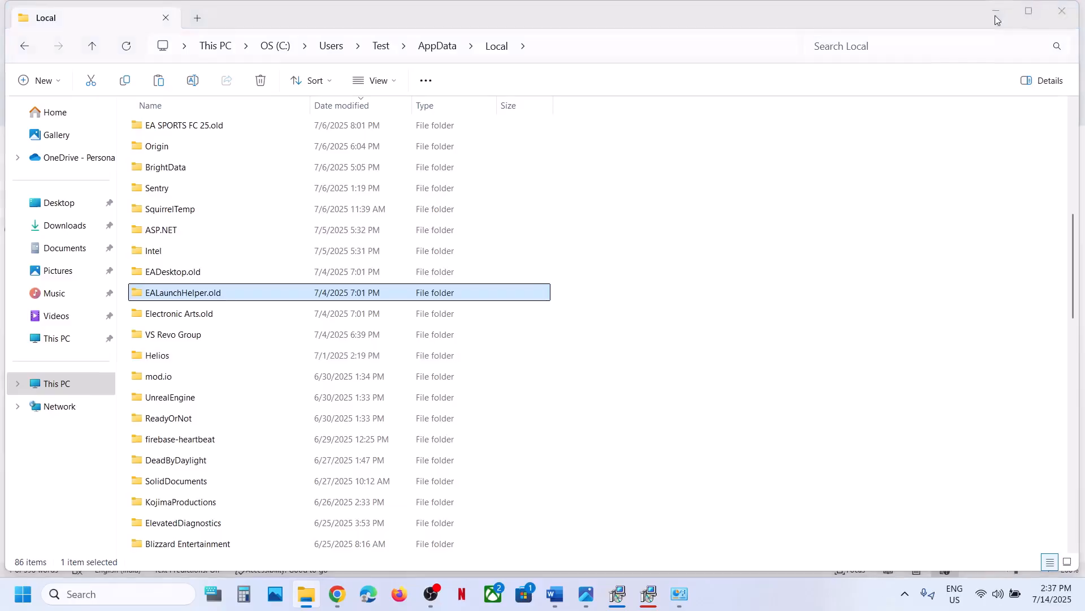
# Step: Read the end of Step 14 and the Step 15 instructions on changing the install location in the Word document
pyautogui.moveTo(89, 348); pyautogui.dragTo(603, 365)
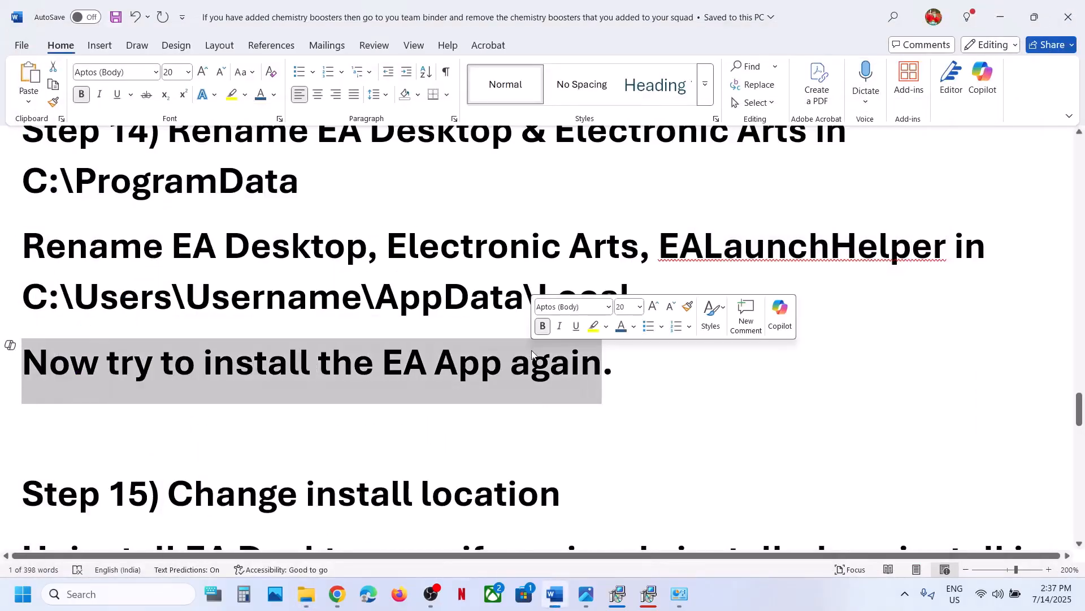
pyautogui.scroll(-4, 248, 460)
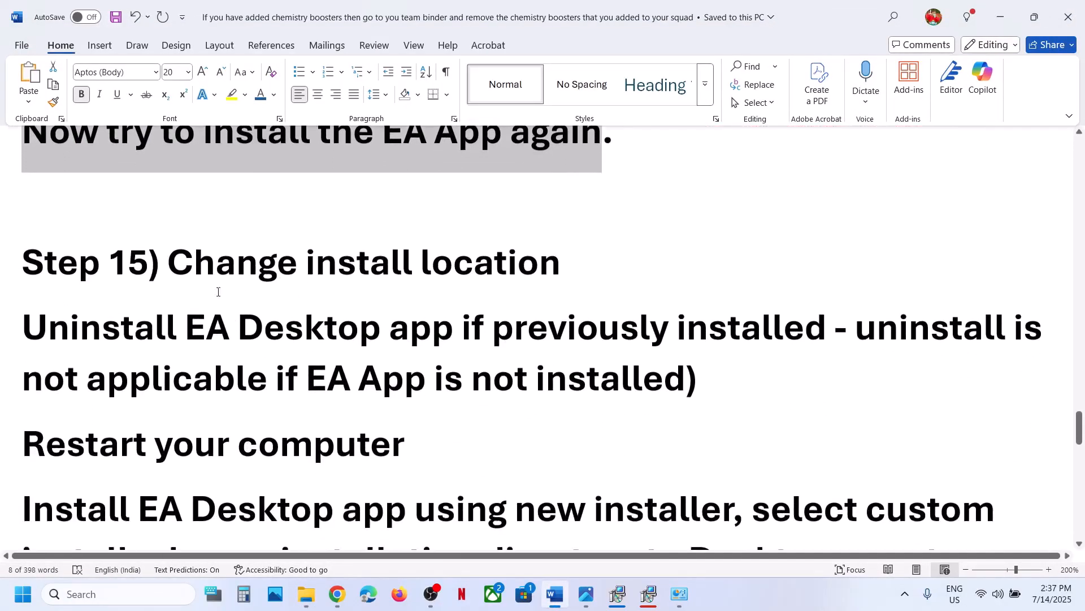
pyautogui.moveTo(198, 271); pyautogui.dragTo(518, 266)
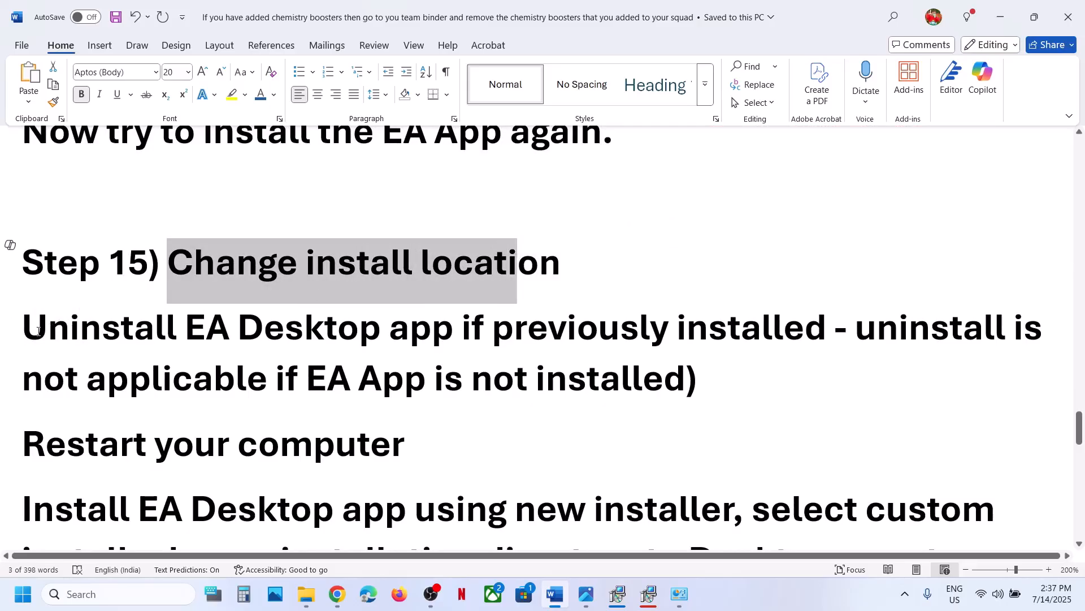
pyautogui.moveTo(38, 331); pyautogui.dragTo(777, 327)
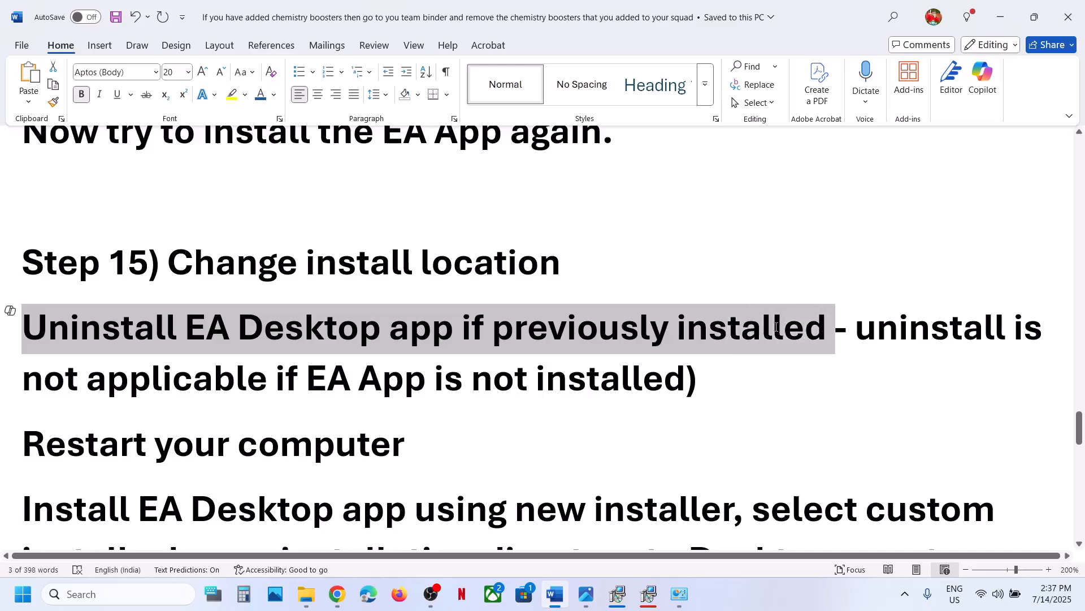
pyautogui.click(339, 316)
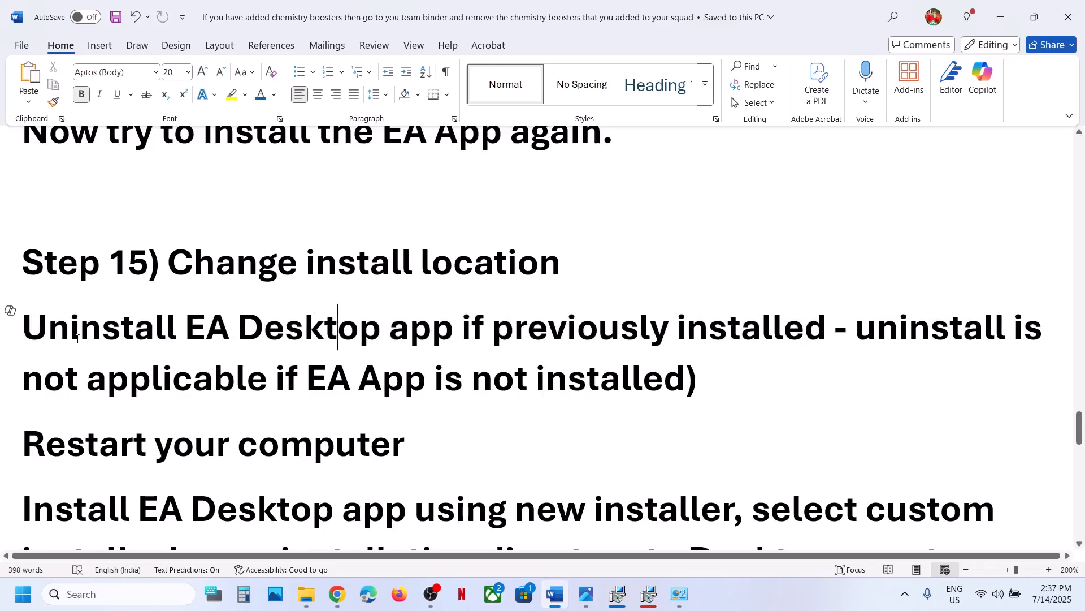
pyautogui.moveTo(78, 338); pyautogui.dragTo(828, 329)
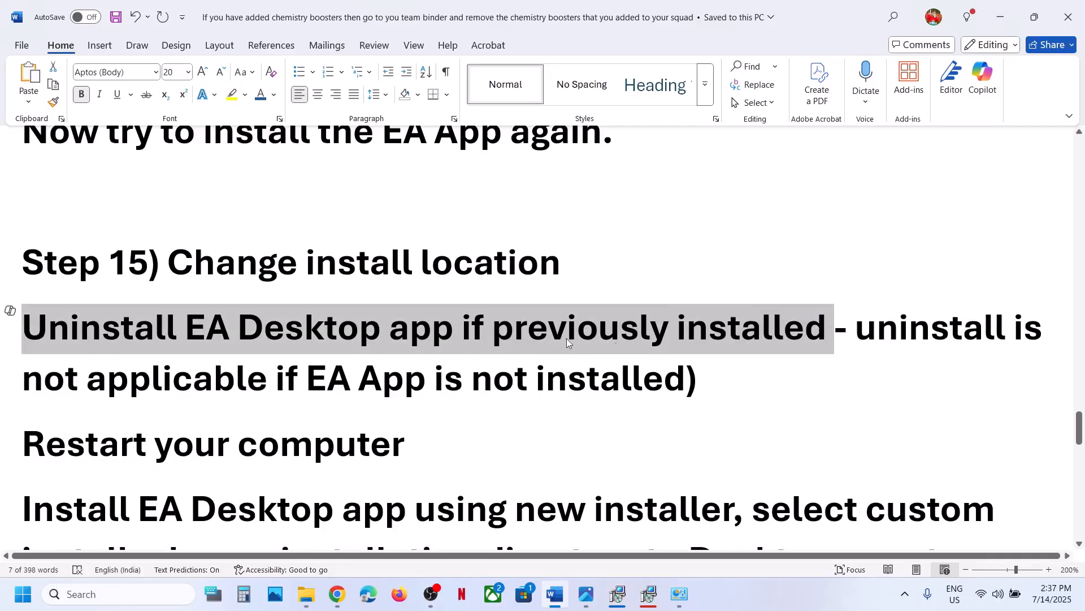
pyautogui.moveTo(857, 329); pyautogui.dragTo(685, 386)
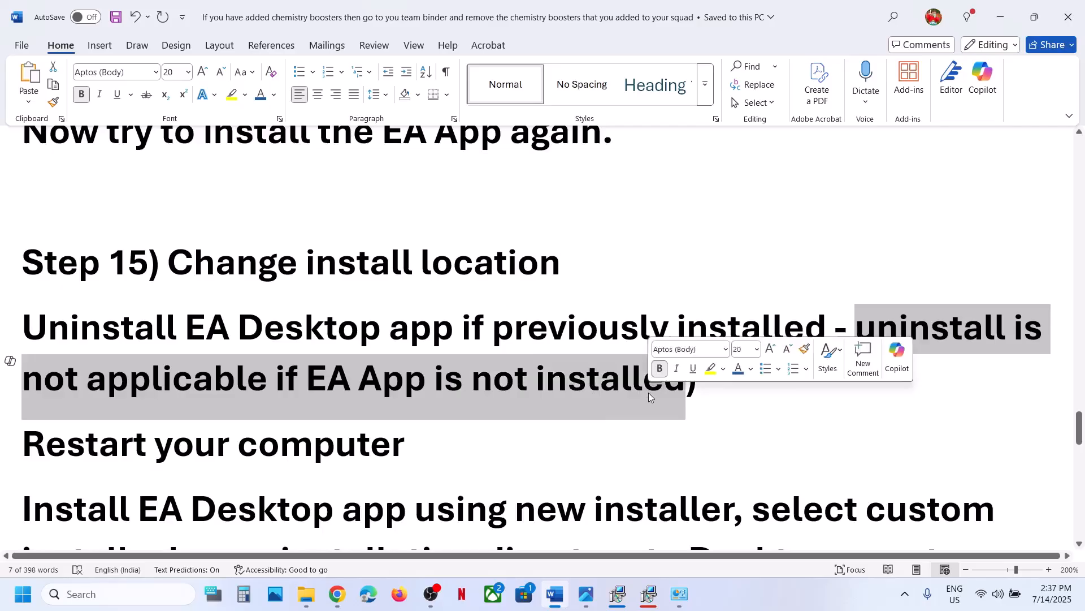
pyautogui.scroll(-3, 276, 370)
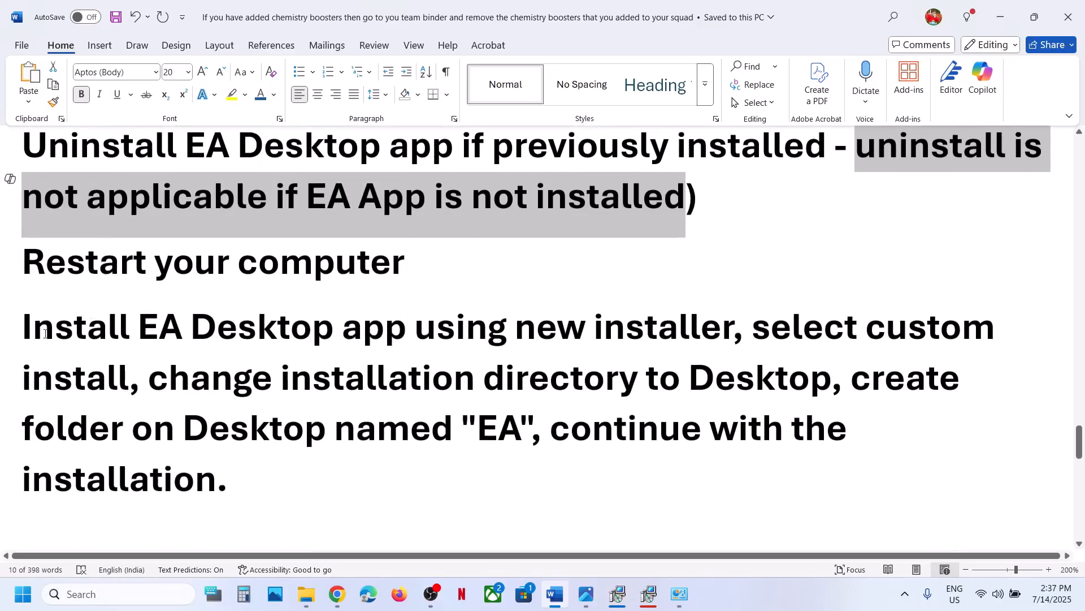
pyautogui.moveTo(31, 325); pyautogui.dragTo(631, 339)
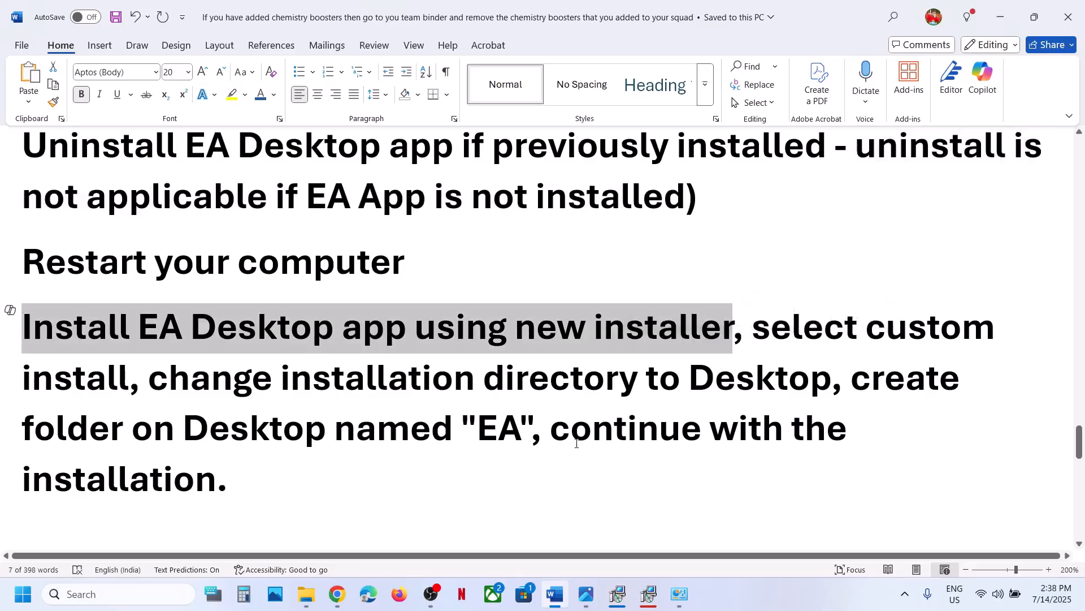
# Step: Switch to Chrome, download the Windows EA app installer from the EA app page, and show the downloaded file in its folder
pyautogui.click(303, 601)
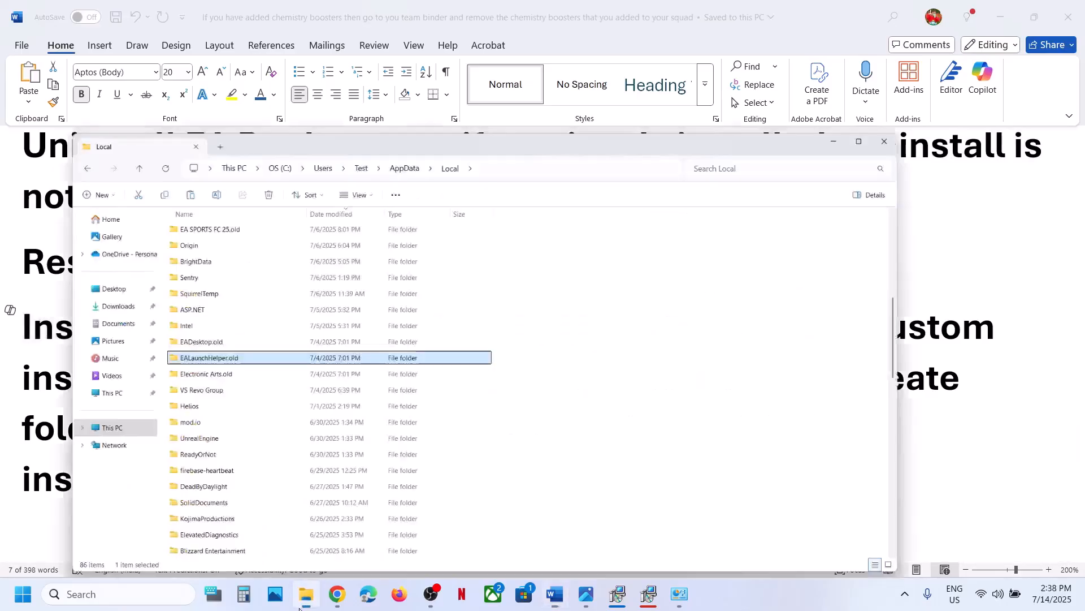
pyautogui.click(332, 597)
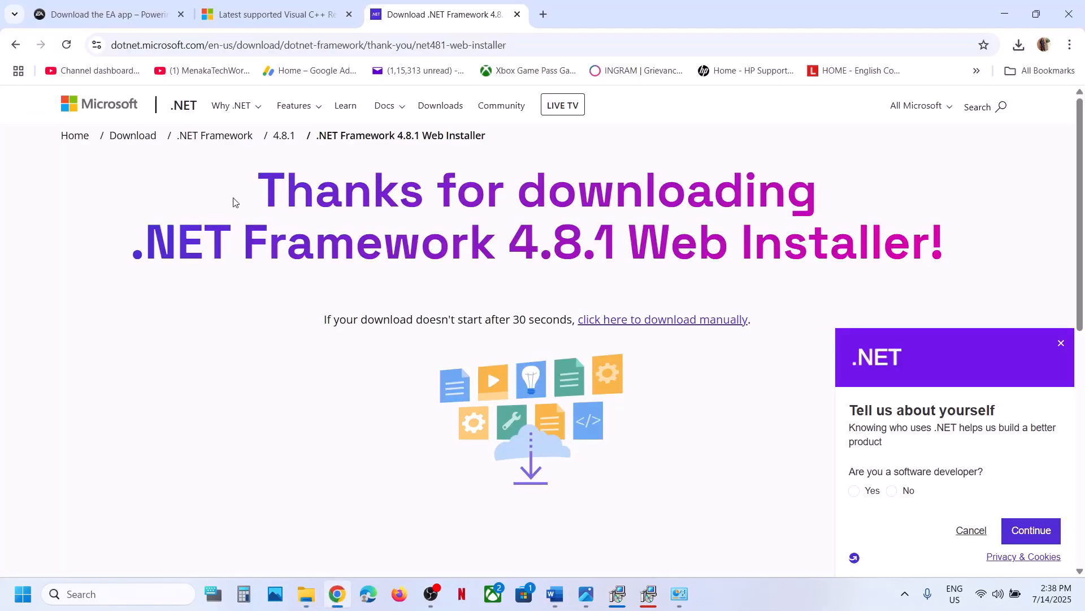
pyautogui.click(138, 12)
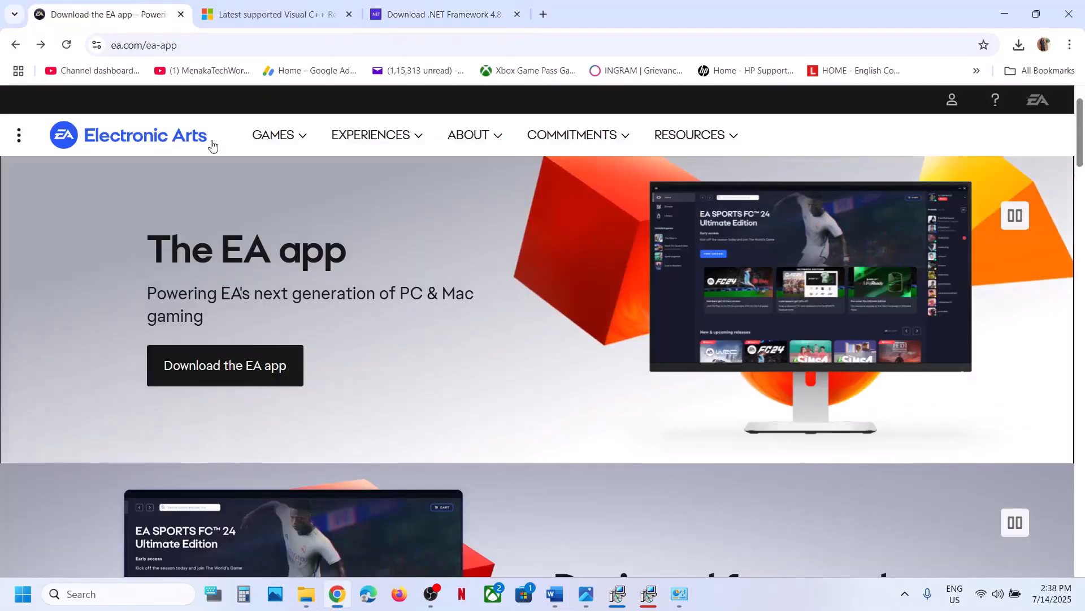
pyautogui.click(226, 374)
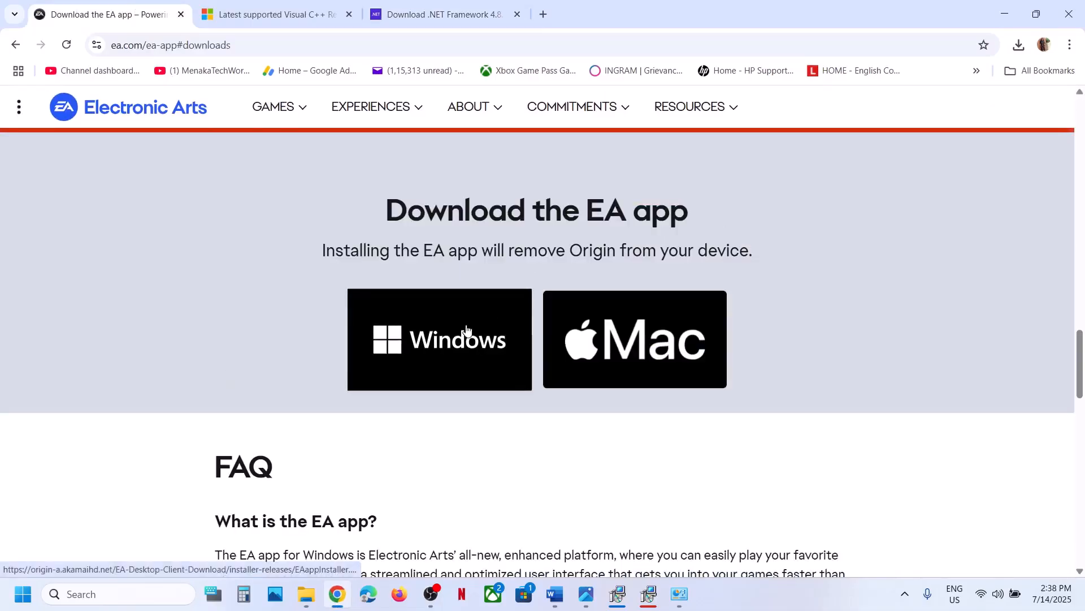
pyautogui.click(452, 338)
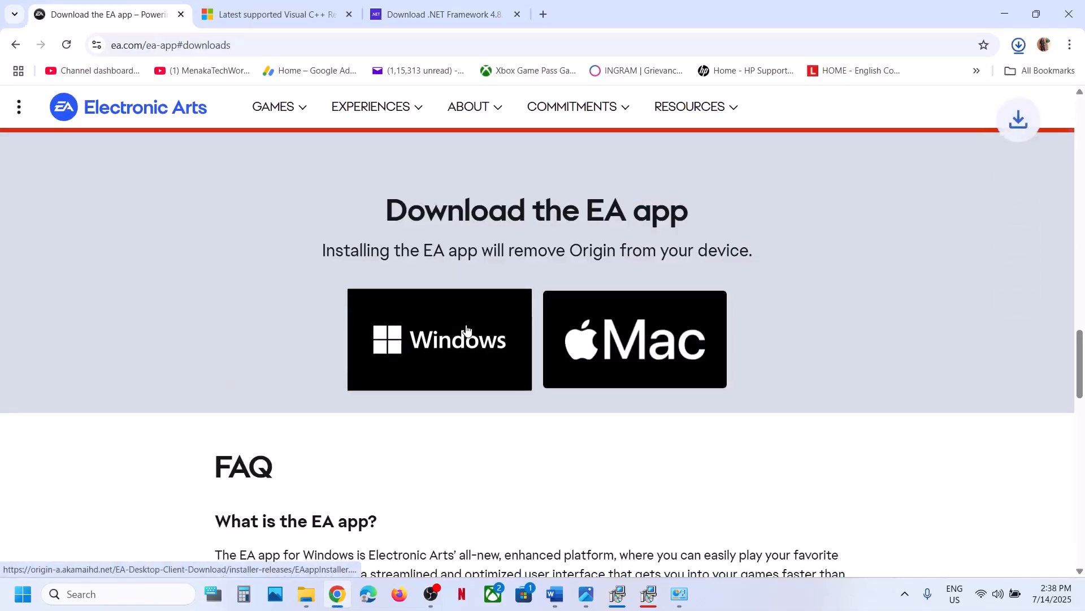
pyautogui.click(1021, 46)
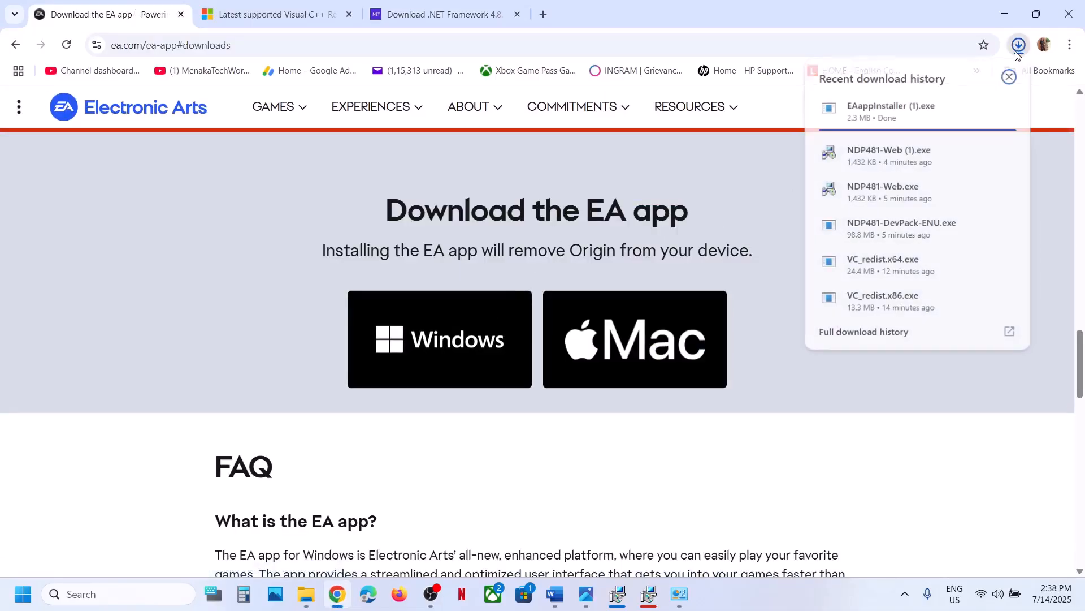
pyautogui.click(982, 107)
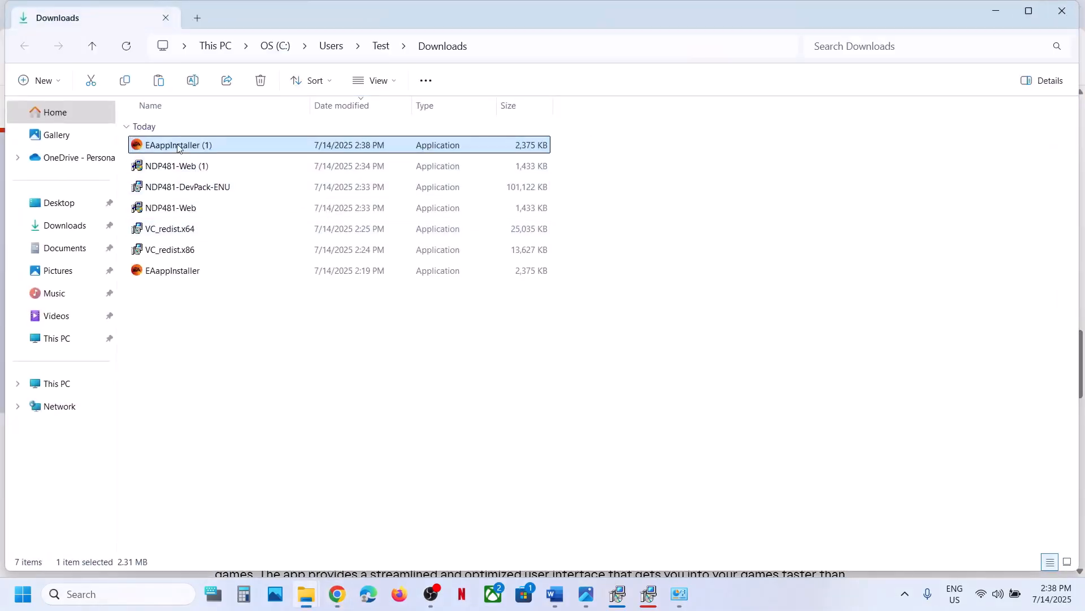
# Step: Return to the Word instructions and reread the Step 15 part about changing the installation directory to Desktop
pyautogui.press('F2')
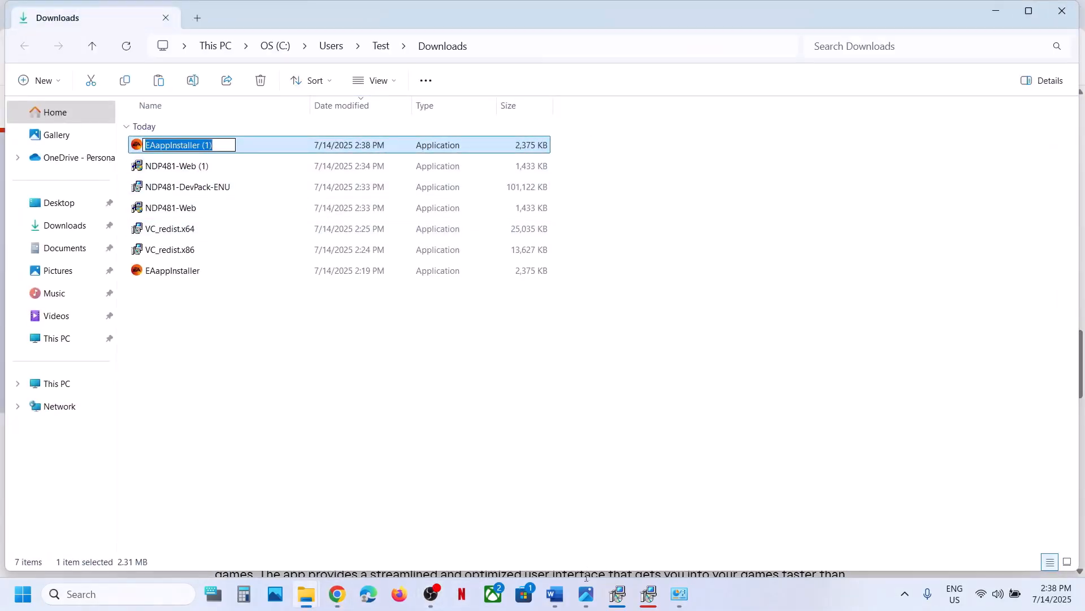
pyautogui.click(556, 594)
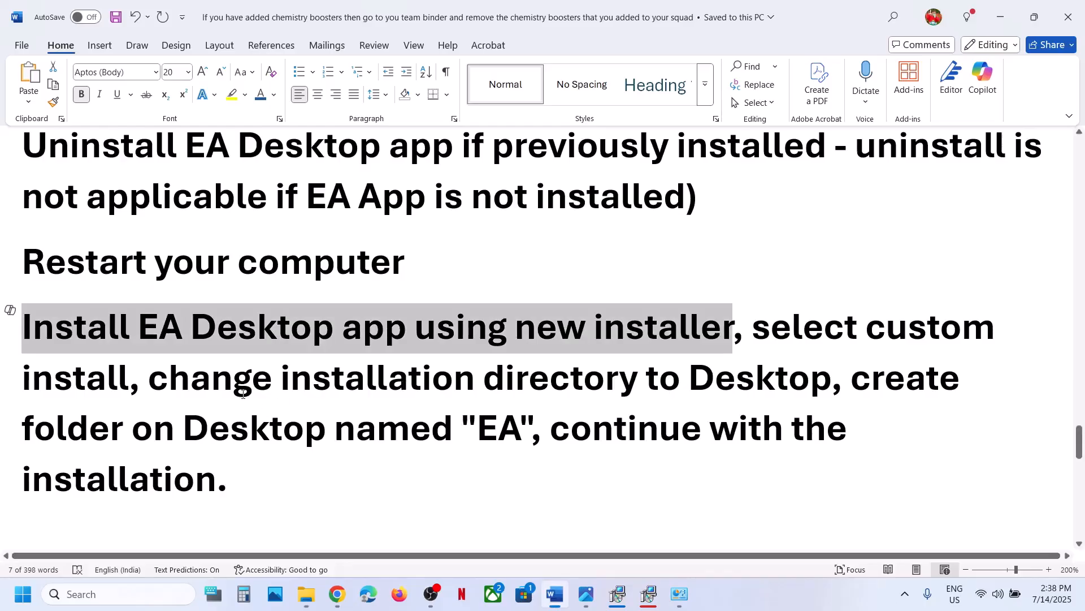
pyautogui.moveTo(215, 389); pyautogui.dragTo(744, 394)
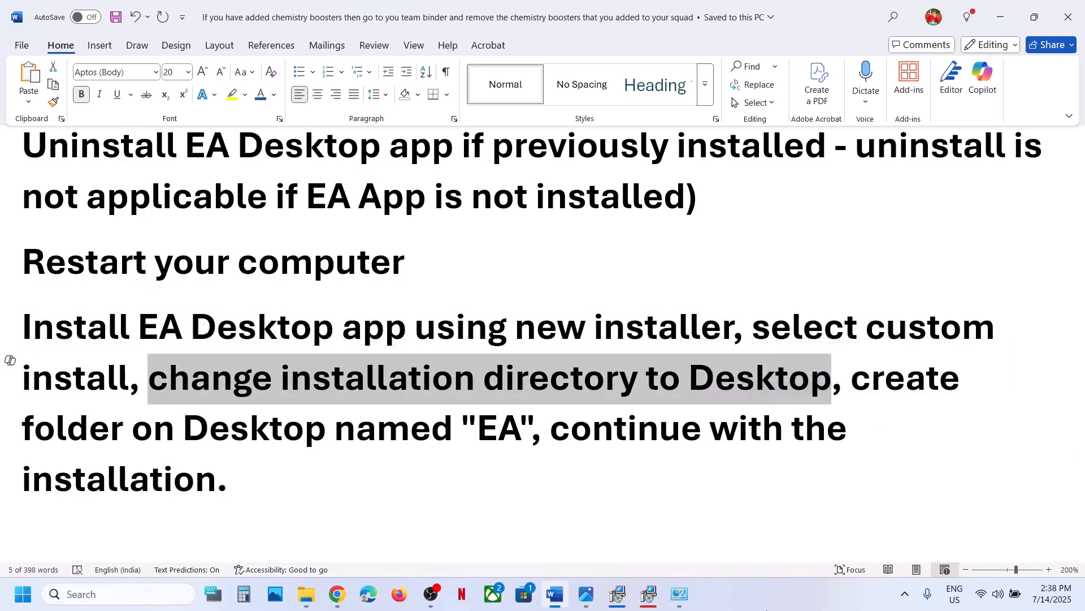
# Step: Show the desktop and create a new folder named EA on it
pyautogui.click(766, 605)
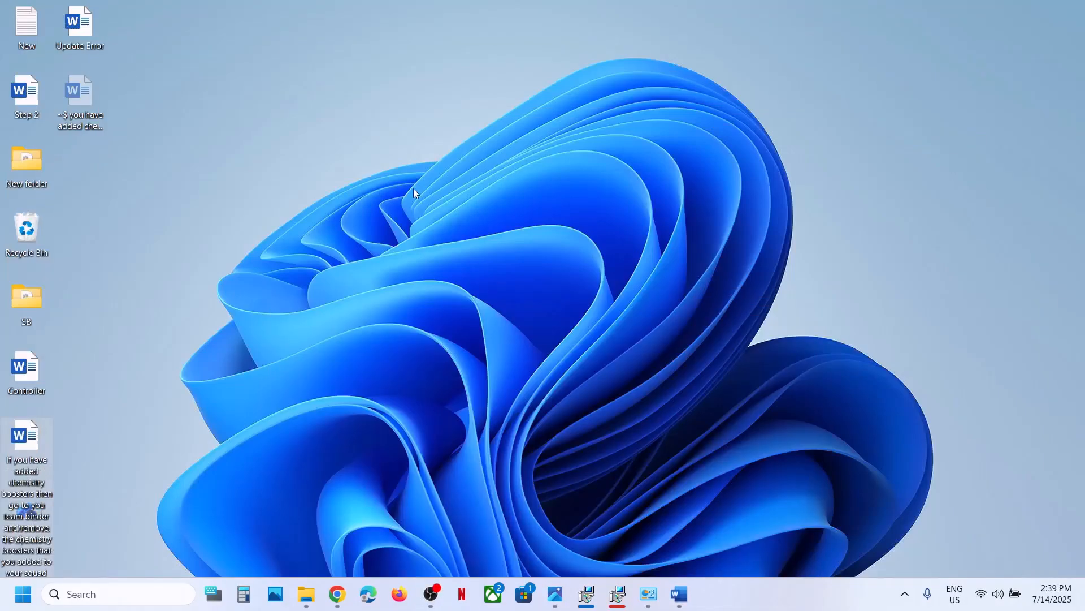
pyautogui.rightClick(413, 189)
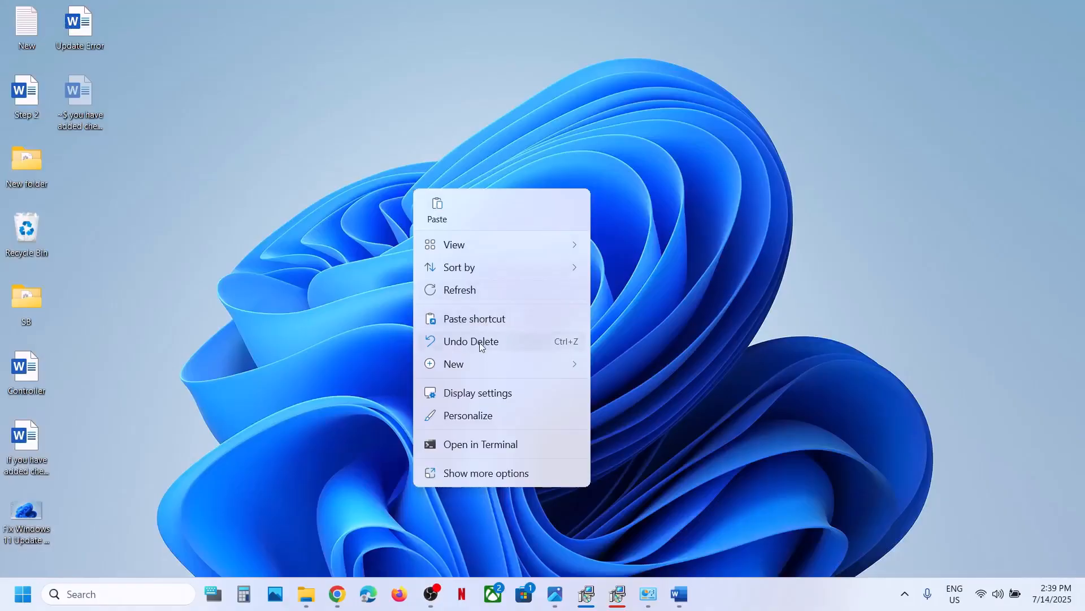
pyautogui.moveTo(477, 356)
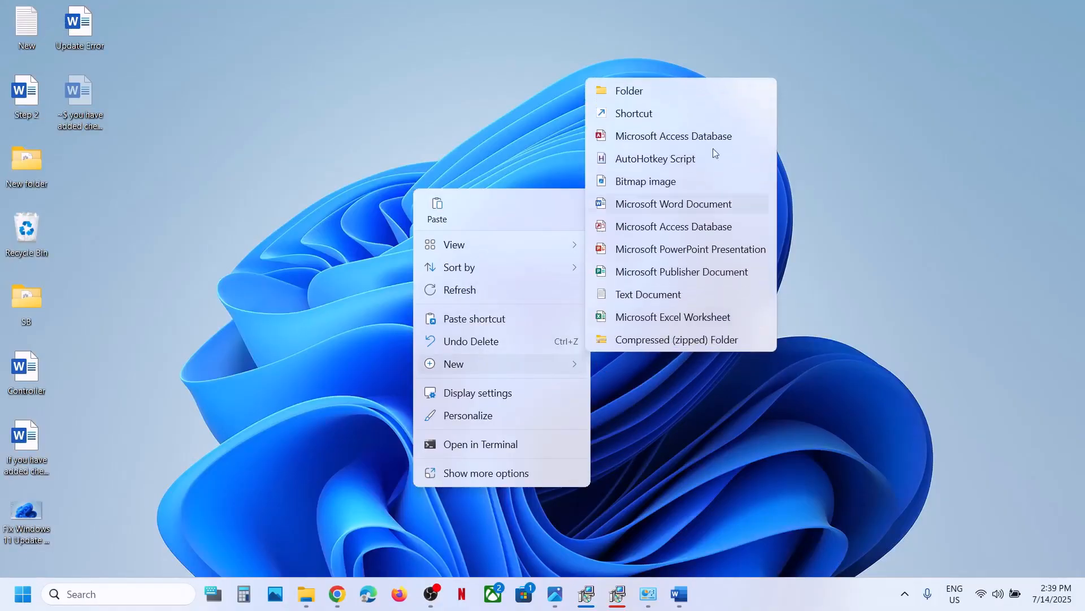
pyautogui.click(637, 91)
pyautogui.write('EA')
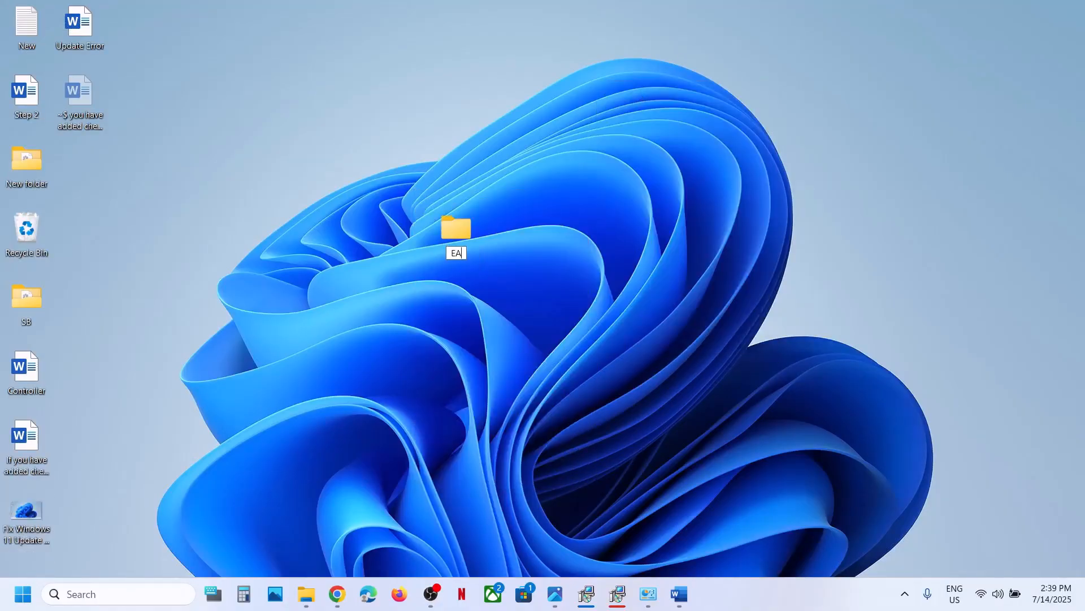
pyautogui.press('Return')
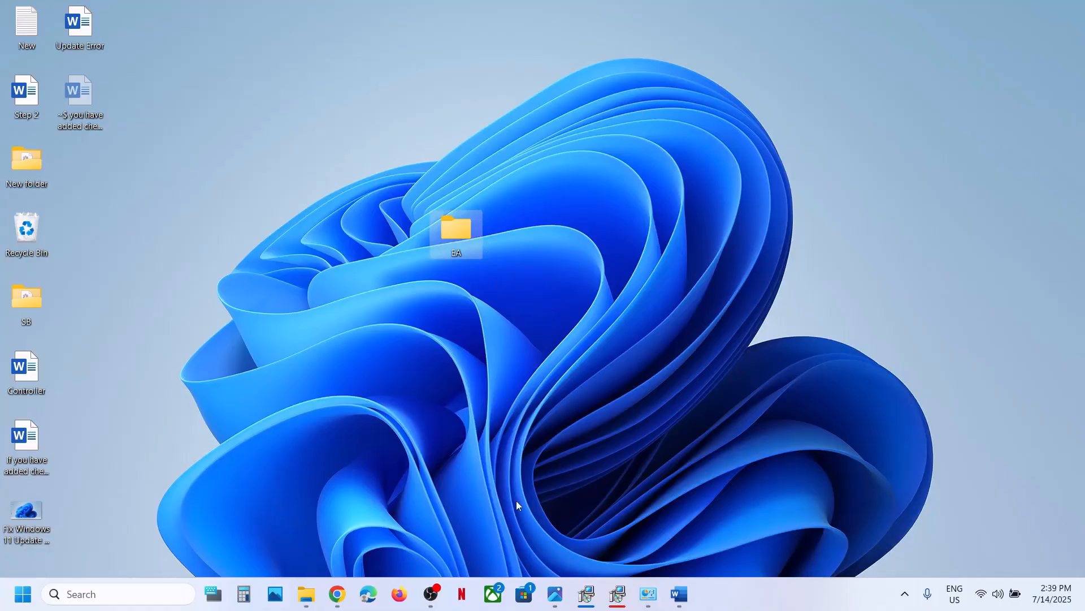
# Step: Run EAappInstaller (1) from the Downloads folder as administrator and allow it to make changes to the device
pyautogui.click(310, 601)
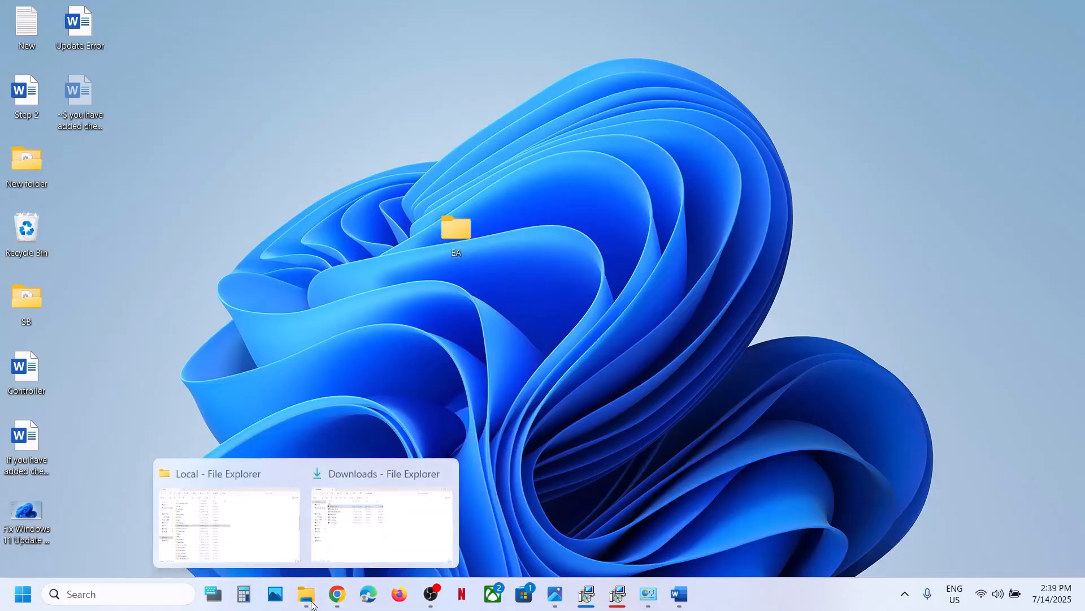
pyautogui.click(348, 538)
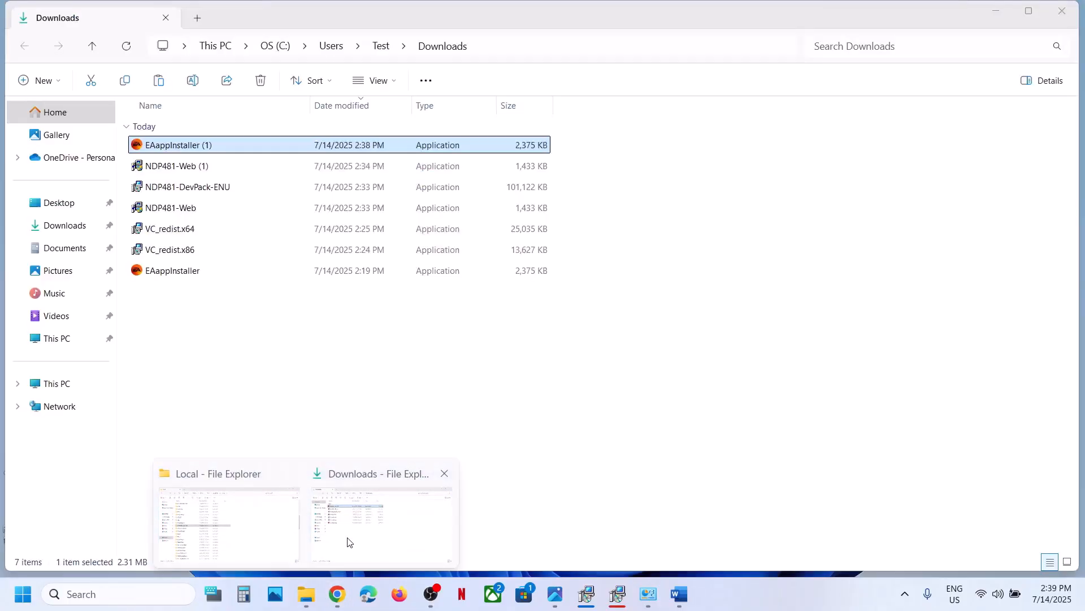
pyautogui.rightClick(215, 151)
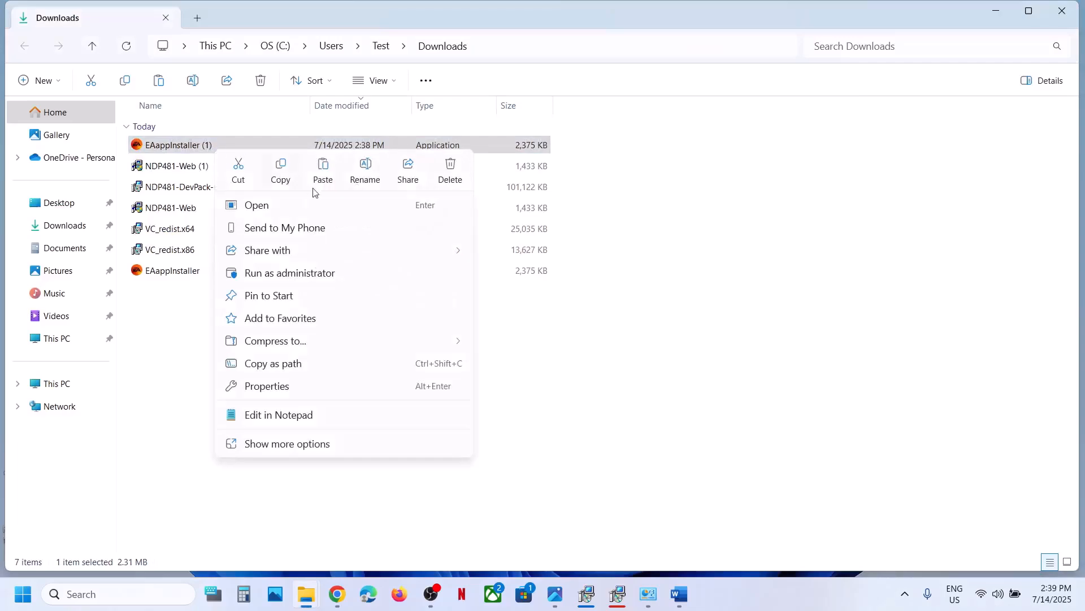
pyautogui.click(307, 275)
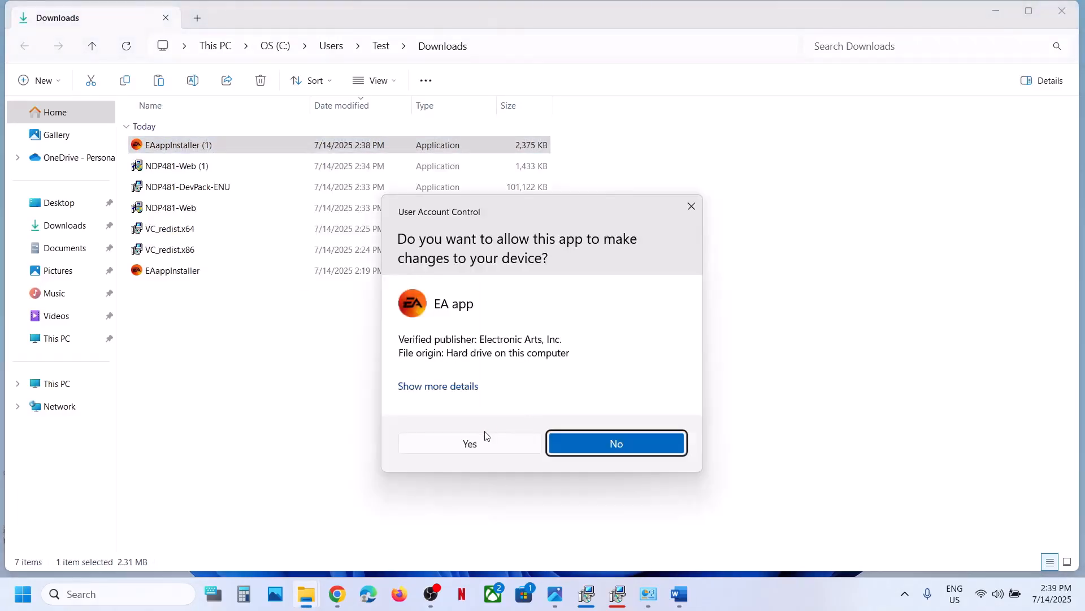
pyautogui.click(470, 443)
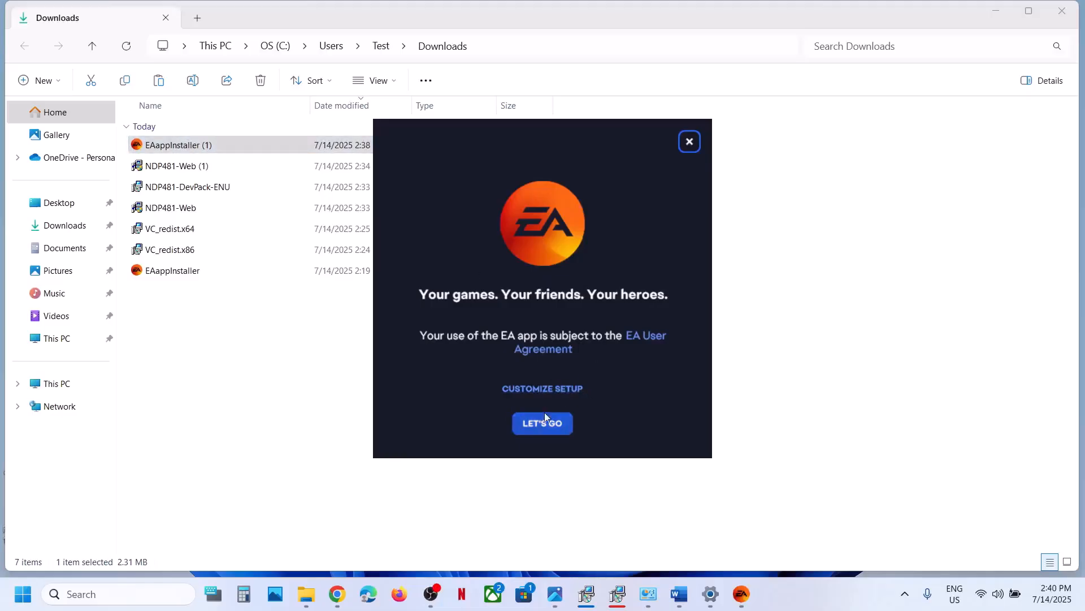
# Step: Customize the EA app setup with the EA folder on the Desktop as game library location, and start the installation
pyautogui.click(562, 389)
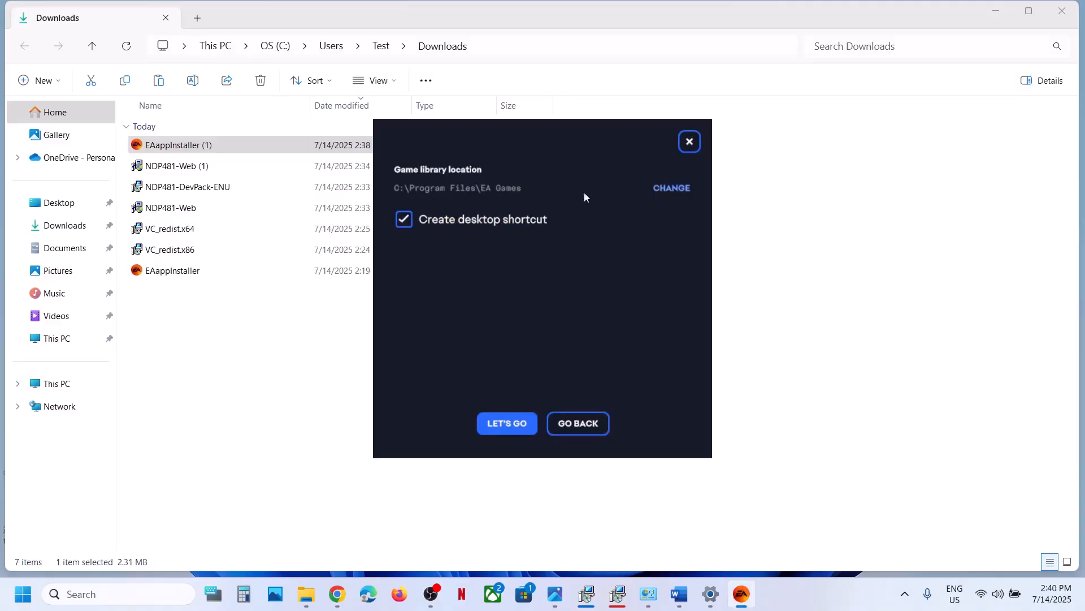
pyautogui.click(679, 188)
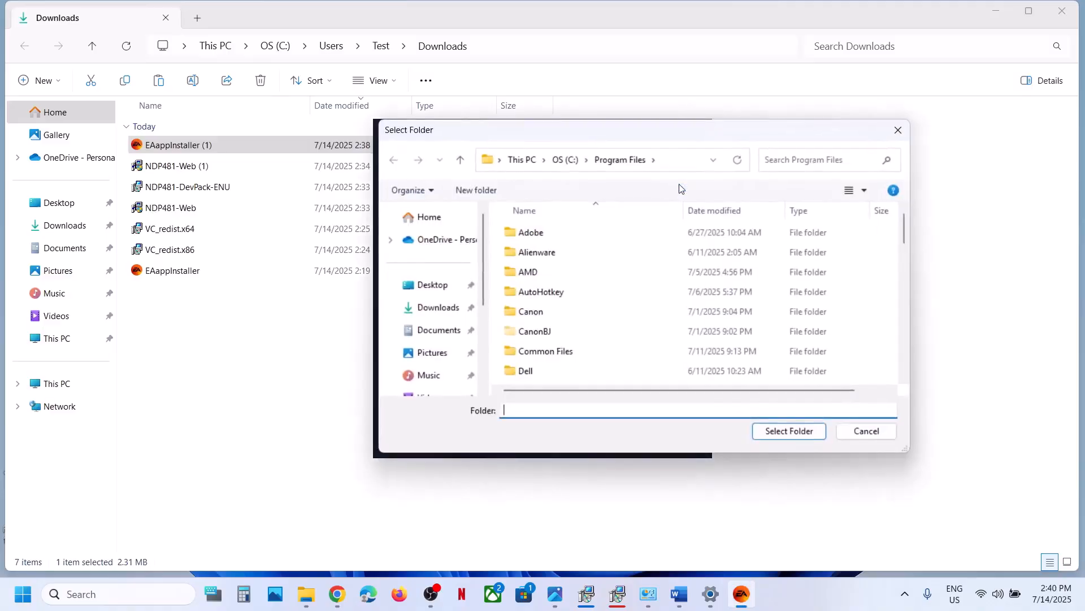
pyautogui.click(429, 285)
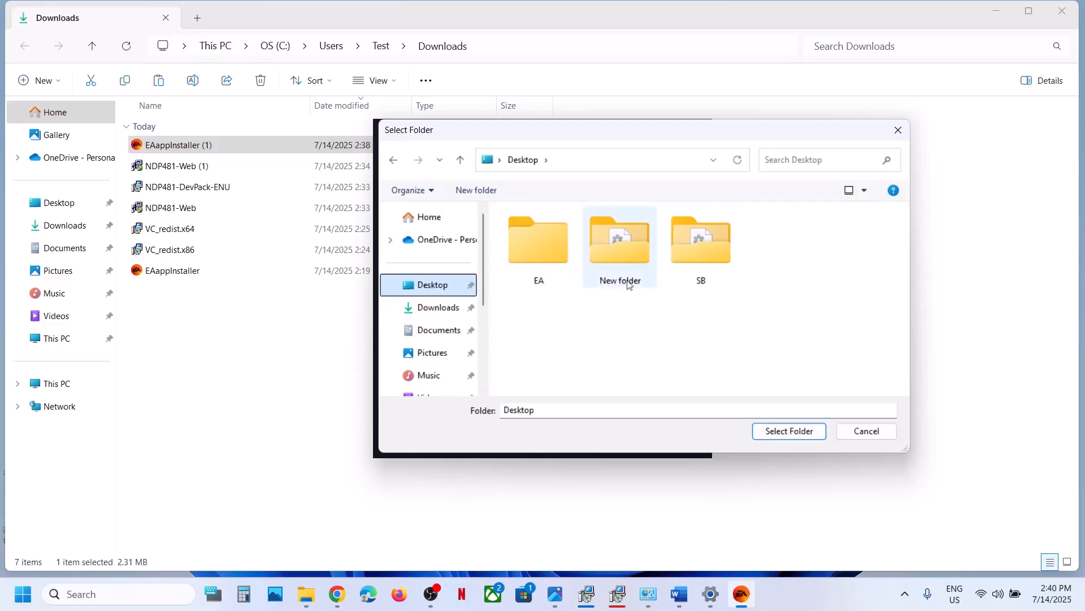
pyautogui.click(546, 263)
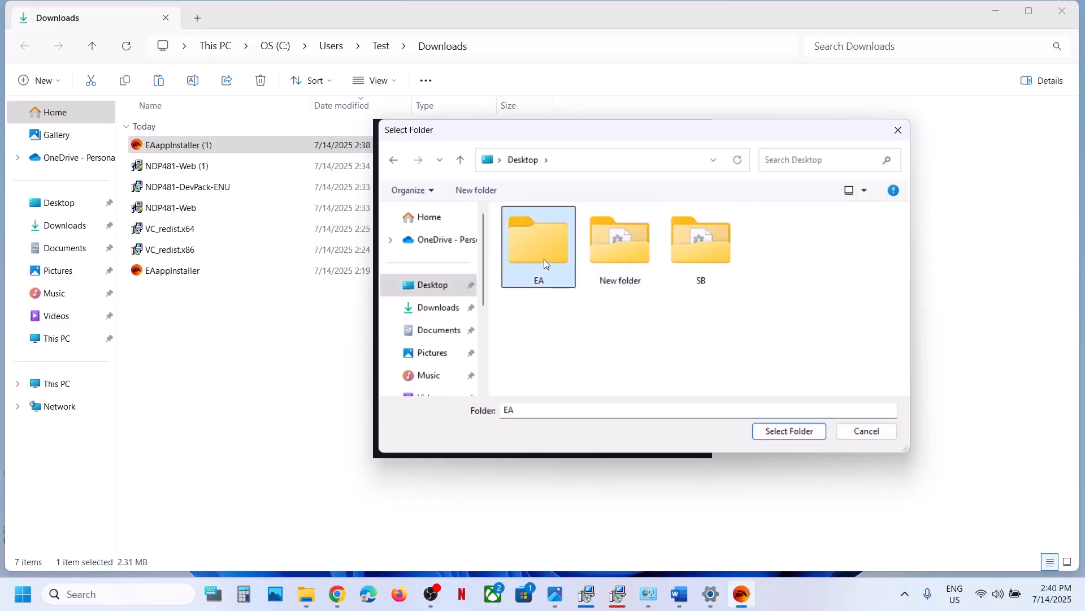
pyautogui.click(798, 433)
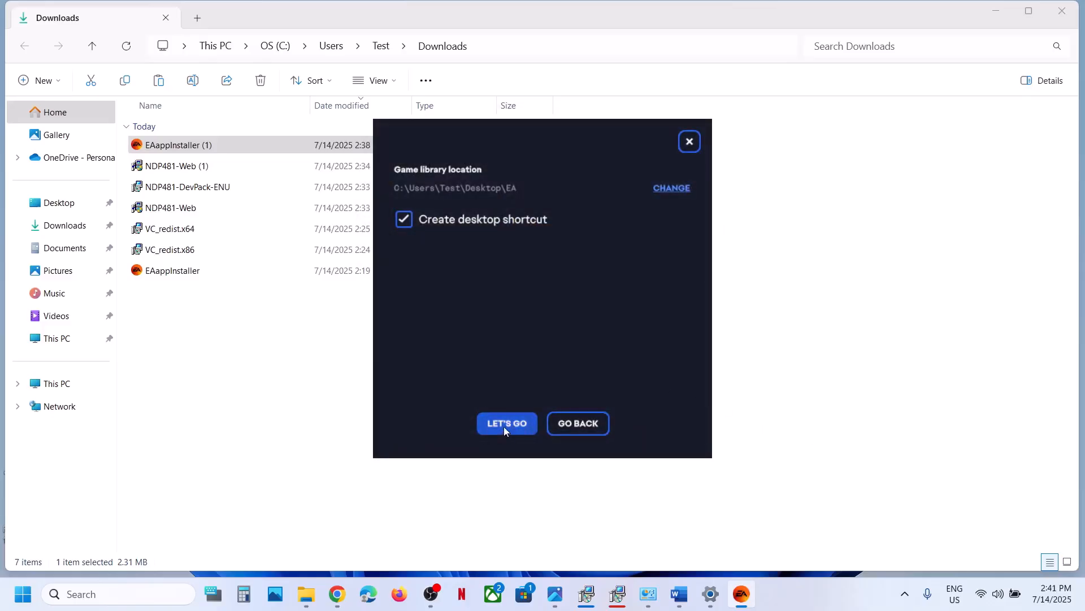
pyautogui.click(505, 428)
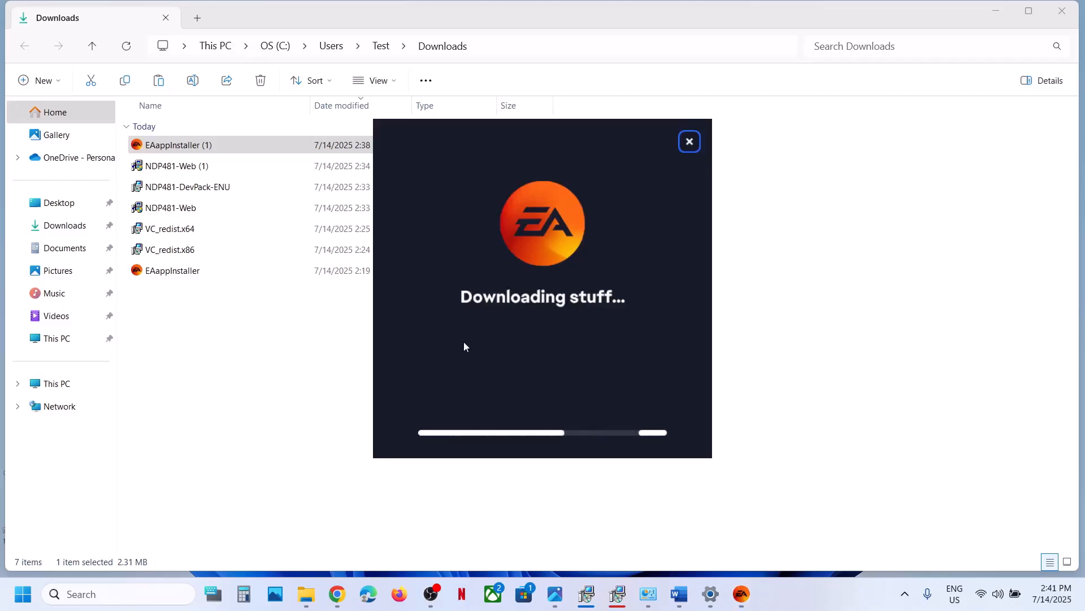
# Step: Return to the Word instructions and read Step 16 about setting the TEMP location to default when using ImDisk, RAMdisk or RAM-Drive
pyautogui.click(679, 595)
pyautogui.scroll(-2, 500, 408)
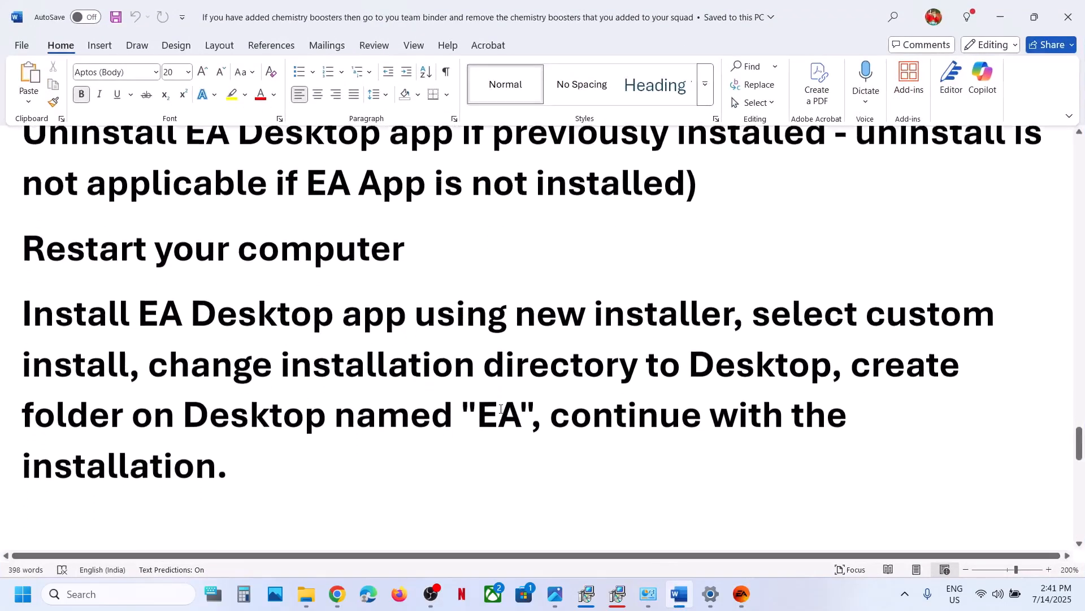
pyautogui.scroll(-8, 501, 408)
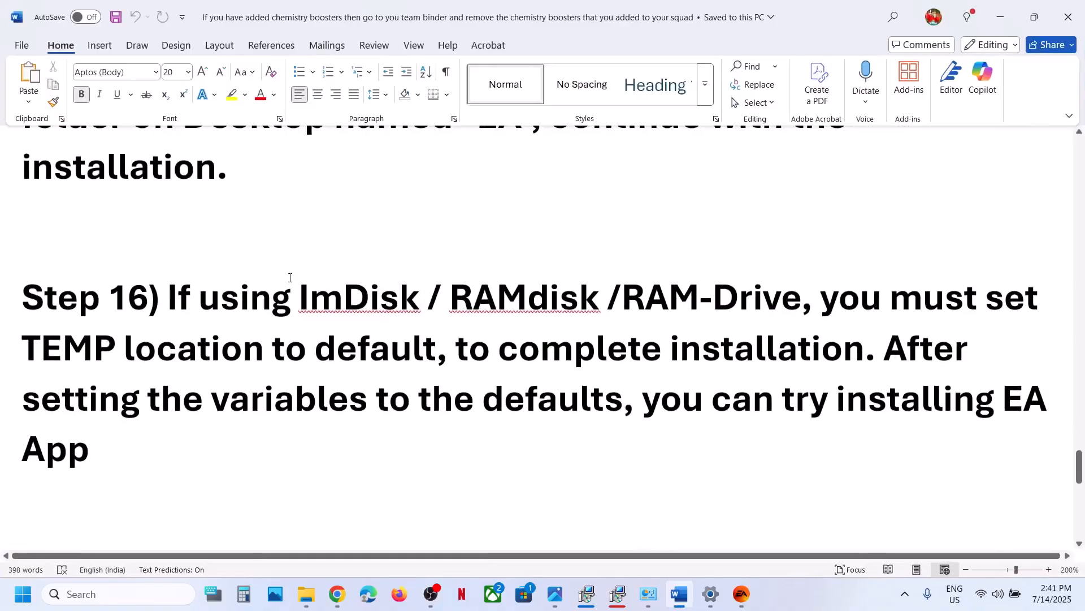
pyautogui.moveTo(304, 292); pyautogui.dragTo(216, 349)
pyautogui.moveTo(211, 355); pyautogui.dragTo(770, 345)
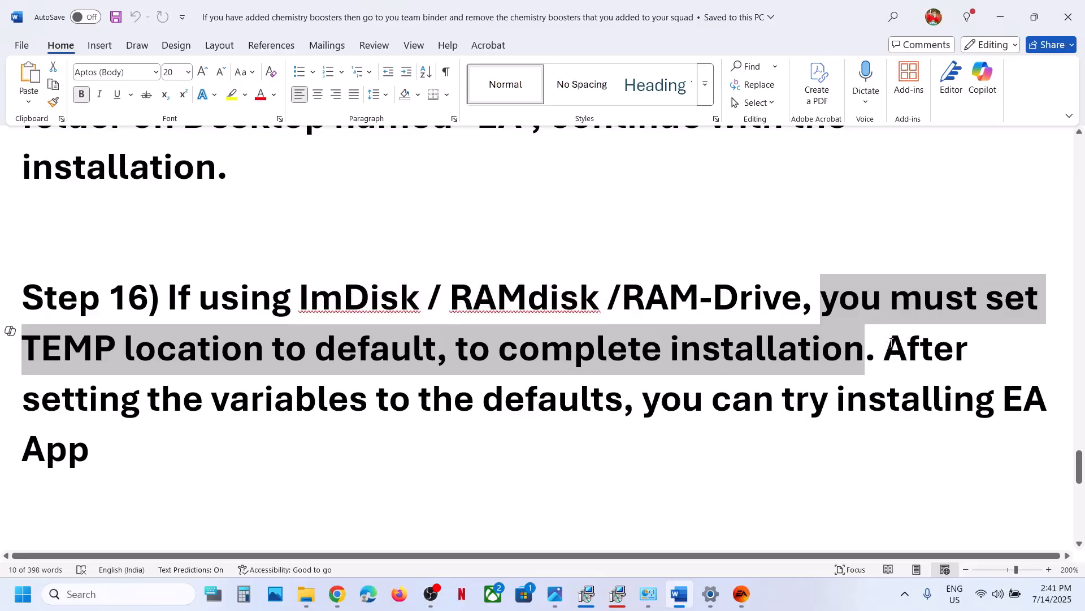
pyautogui.moveTo(892, 345); pyautogui.dragTo(31, 320)
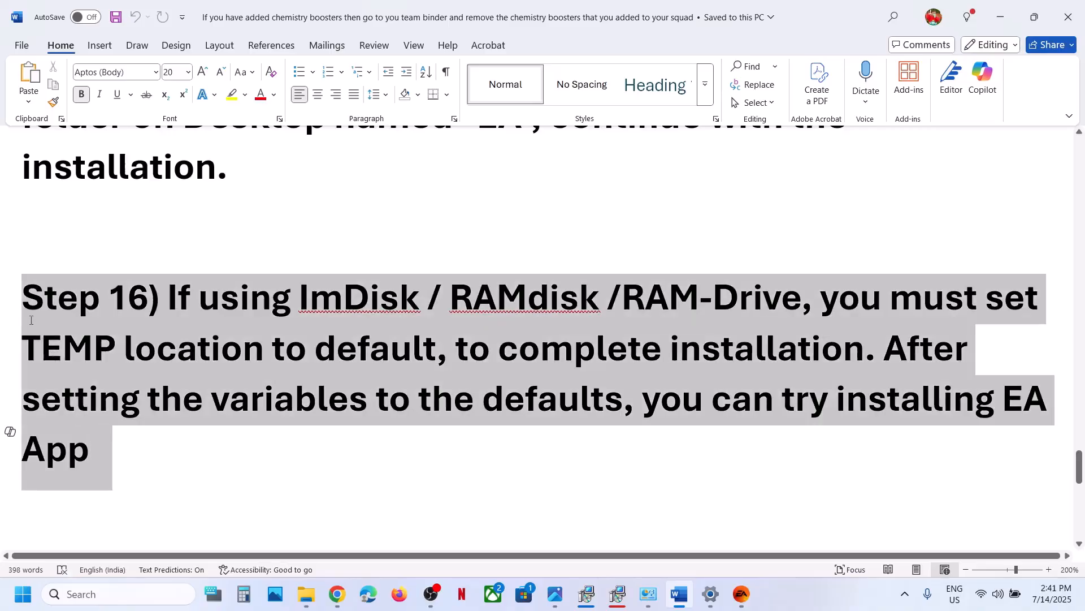
pyautogui.click(369, 348)
pyautogui.moveTo(303, 302); pyautogui.dragTo(699, 303)
pyautogui.click(380, 403)
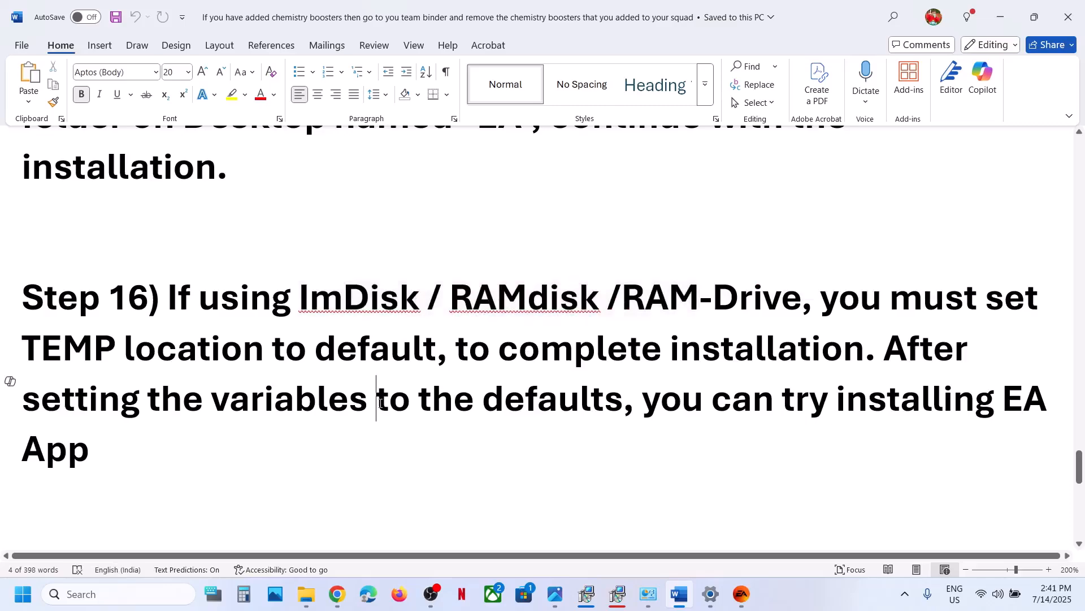
pyautogui.scroll(-3, 380, 404)
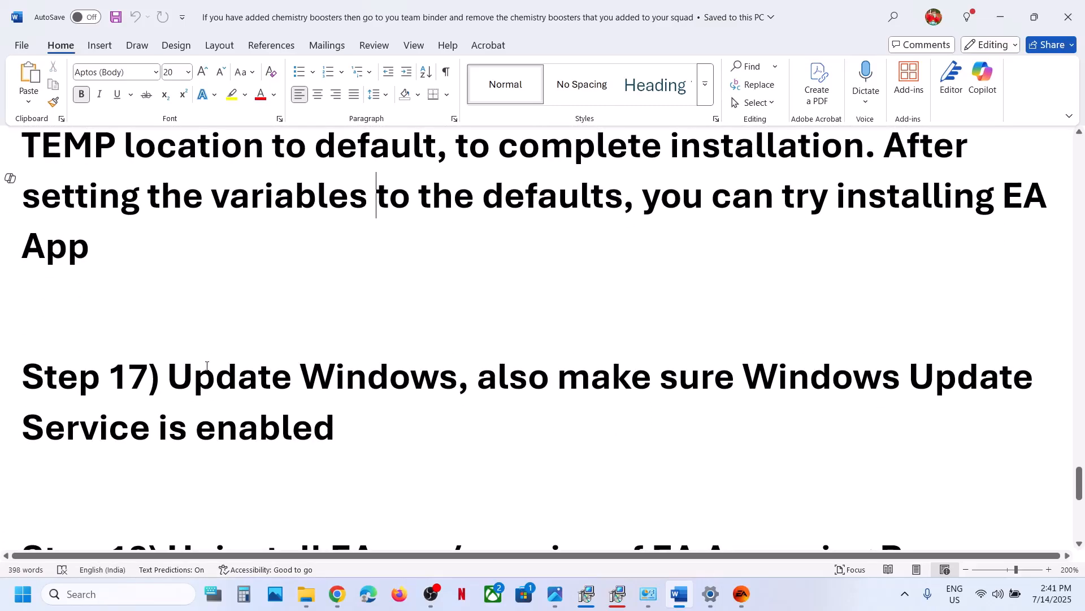
pyautogui.doubleClick(207, 367)
pyautogui.scroll(1, 207, 367)
pyautogui.moveTo(211, 284); pyautogui.dragTo(23, 195)
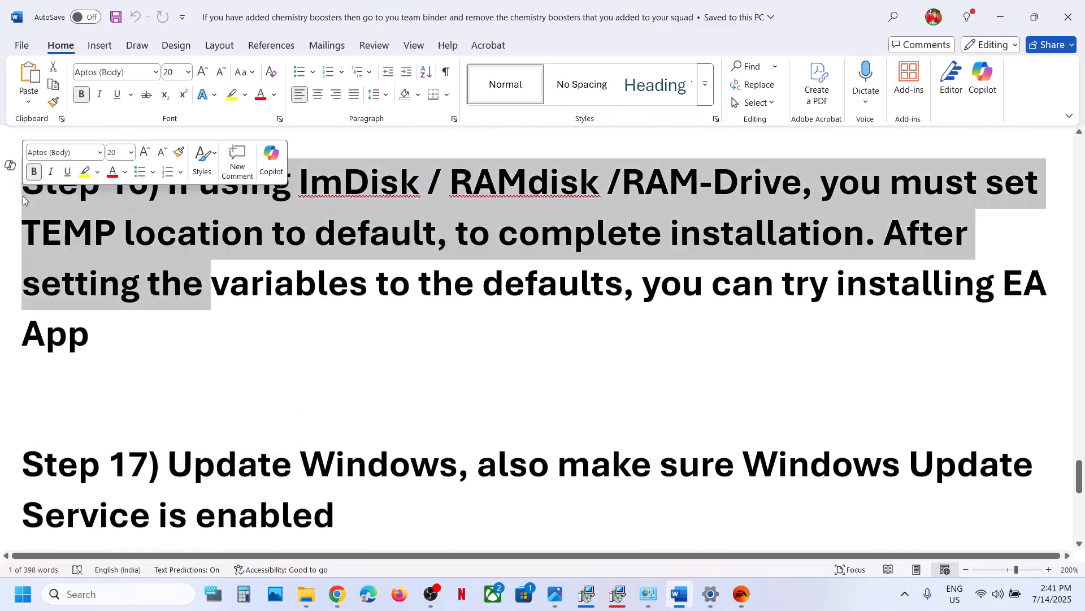
pyautogui.scroll(-1, 245, 398)
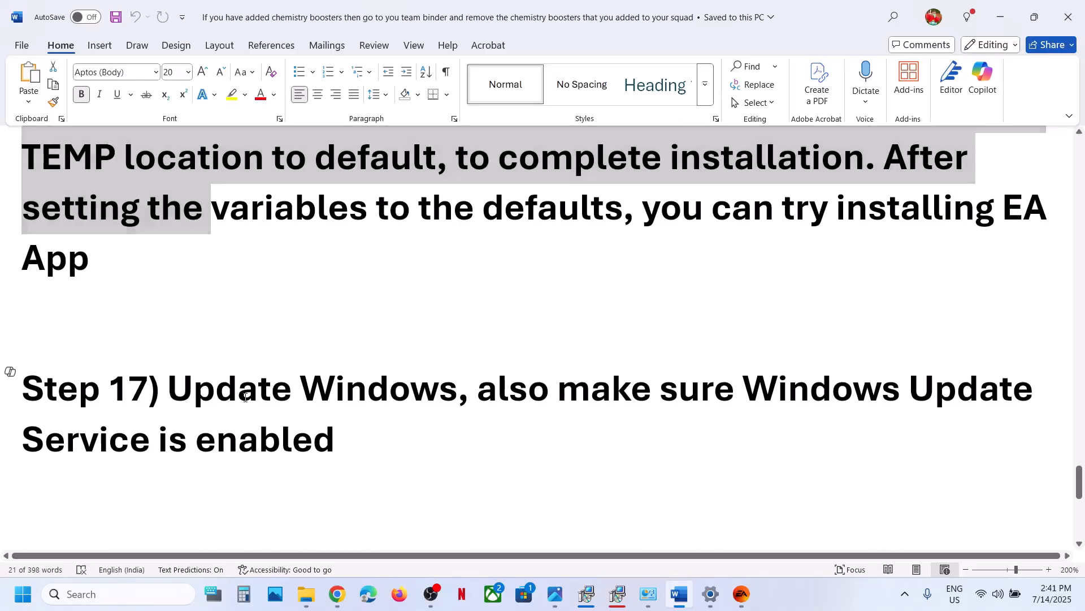
# Step: Switch from the Step 17 instructions to Settings and check for updates in Windows Update
pyautogui.moveTo(245, 398); pyautogui.dragTo(403, 405)
pyautogui.hotkey('alt', 'Tab')
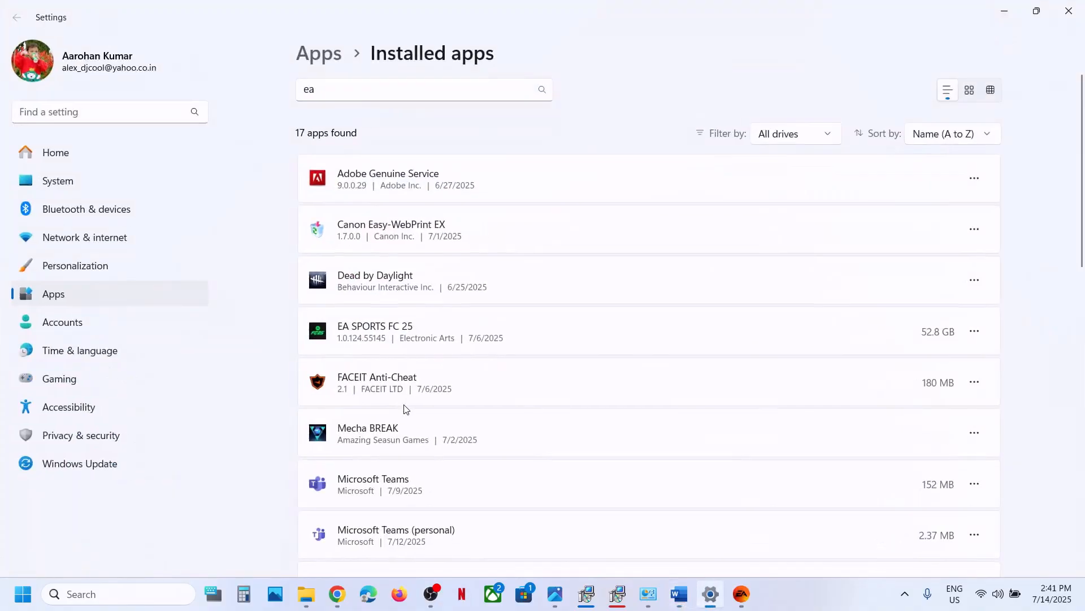
pyautogui.click(123, 462)
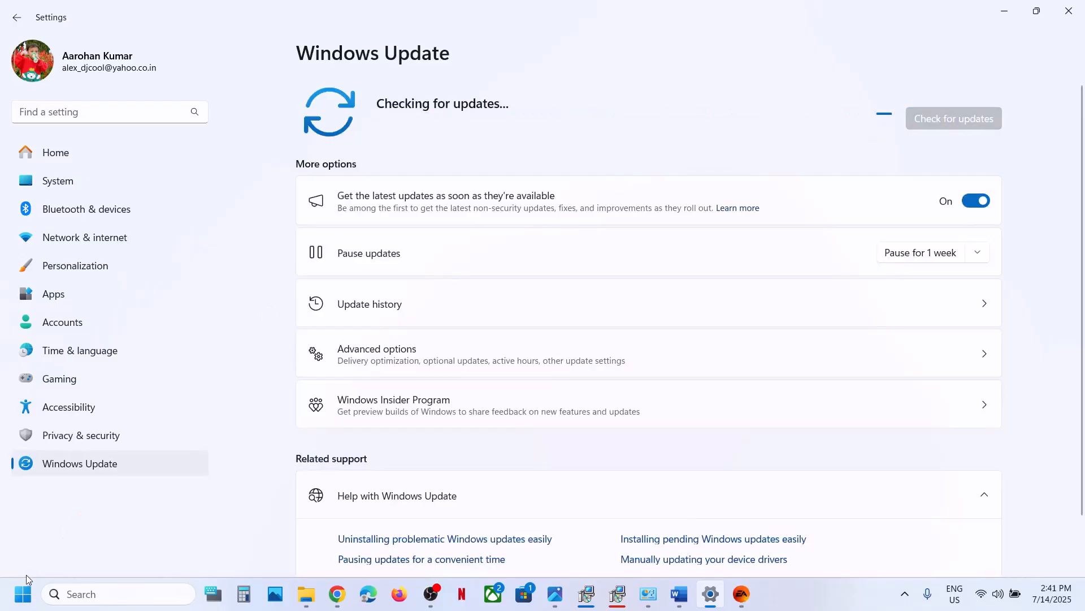
pyautogui.click(22, 594)
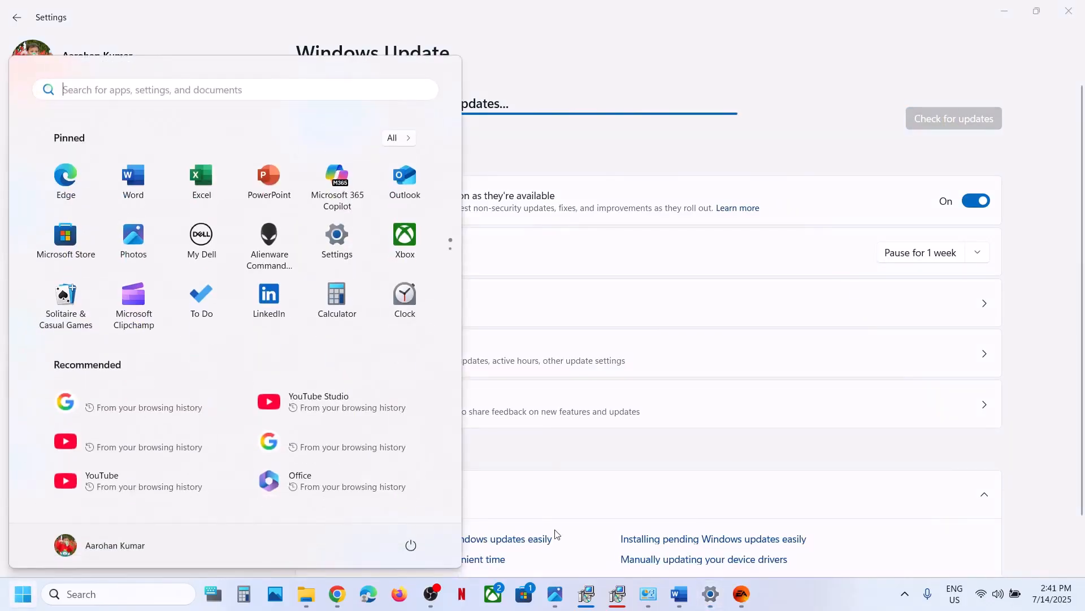
pyautogui.click(410, 545)
pyautogui.press('Escape')
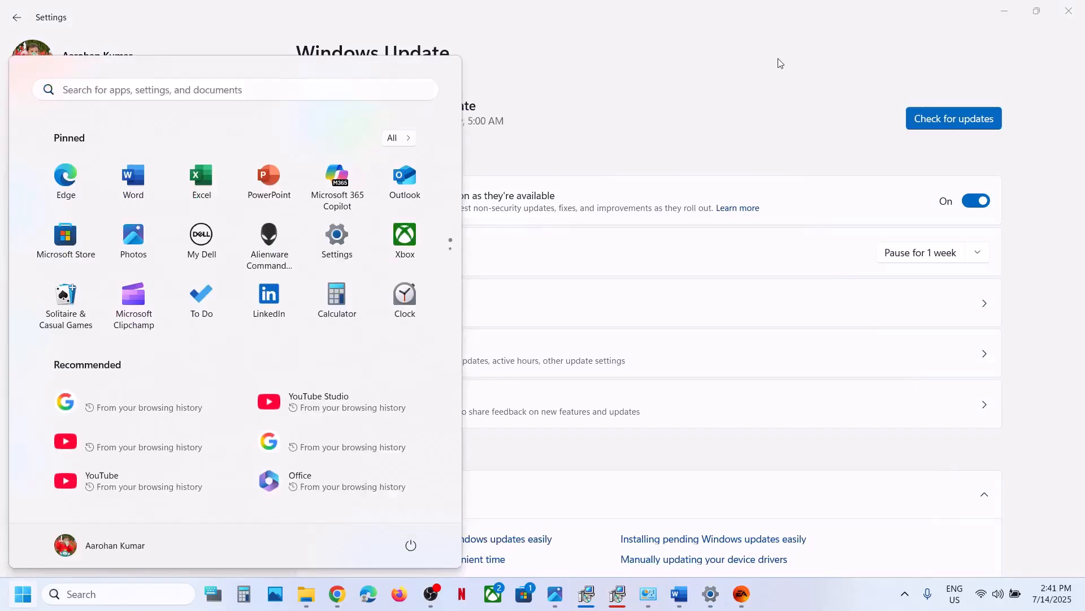
pyautogui.click(781, 63)
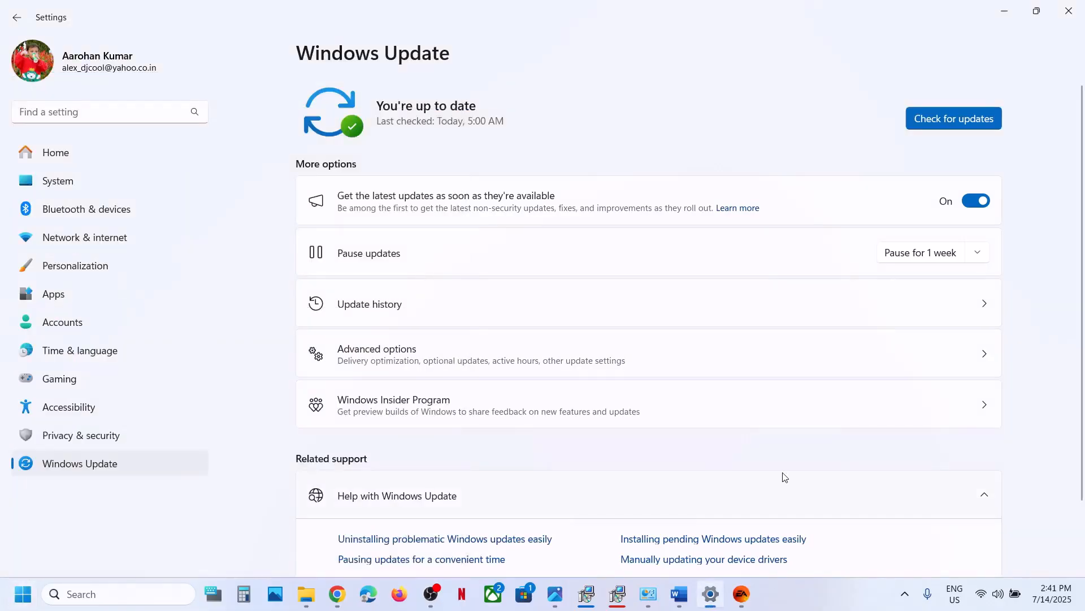
# Step: Check the EA app installer's progress and reread Step 17 in the Word instructions about updating Windows
pyautogui.click(742, 597)
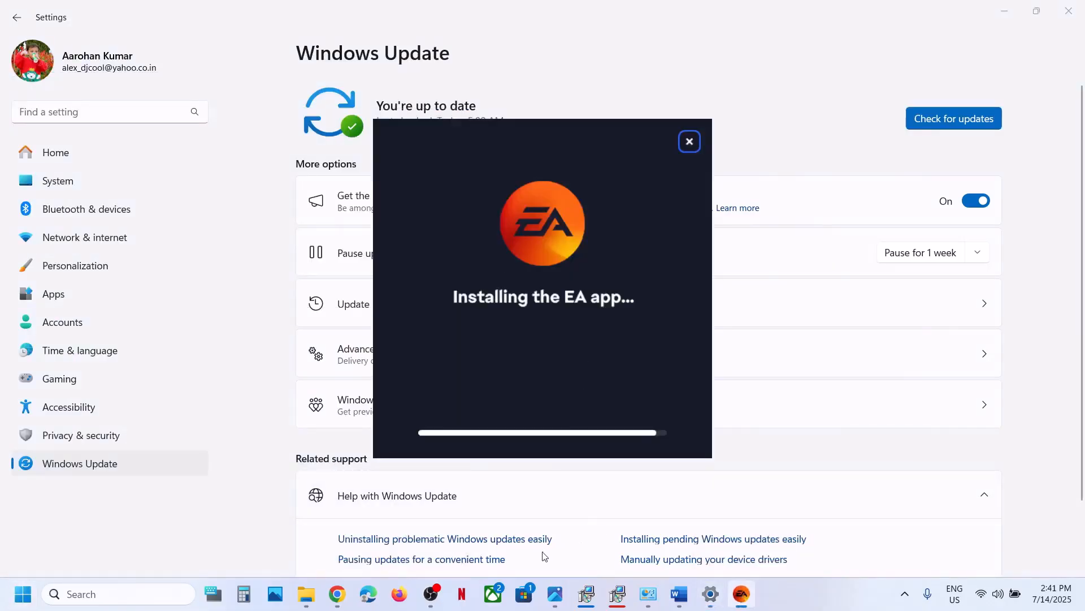
pyautogui.click(679, 593)
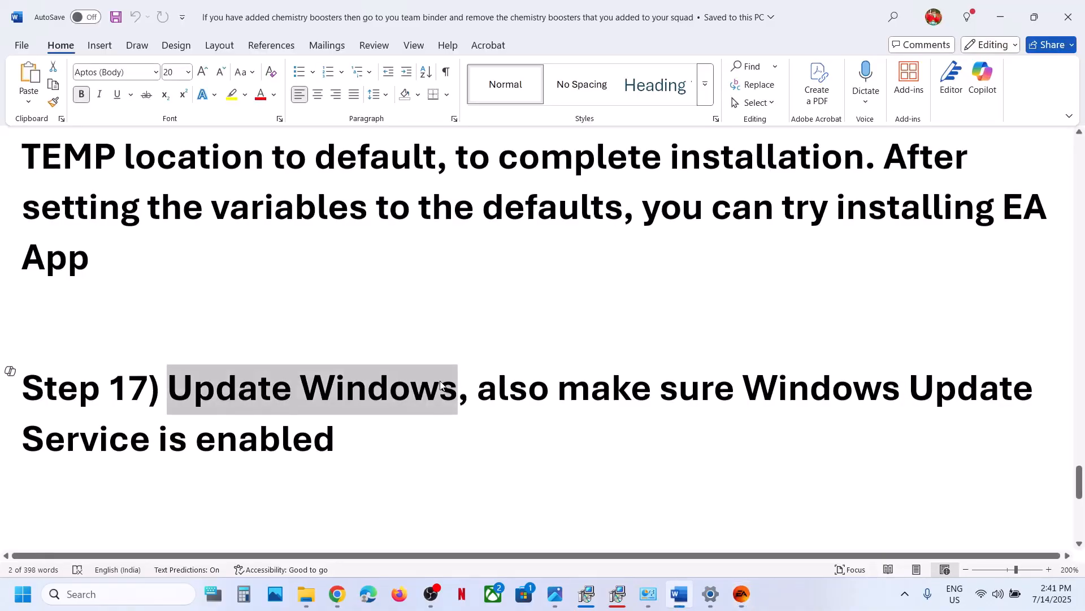
pyautogui.moveTo(455, 372); pyautogui.dragTo(476, 403)
pyautogui.hotkey('ctrl', 'z')
# Step: Search Windows for "services", open the Services console and jump to the services starting with W
pyautogui.click(141, 588)
pyautogui.write('servi')
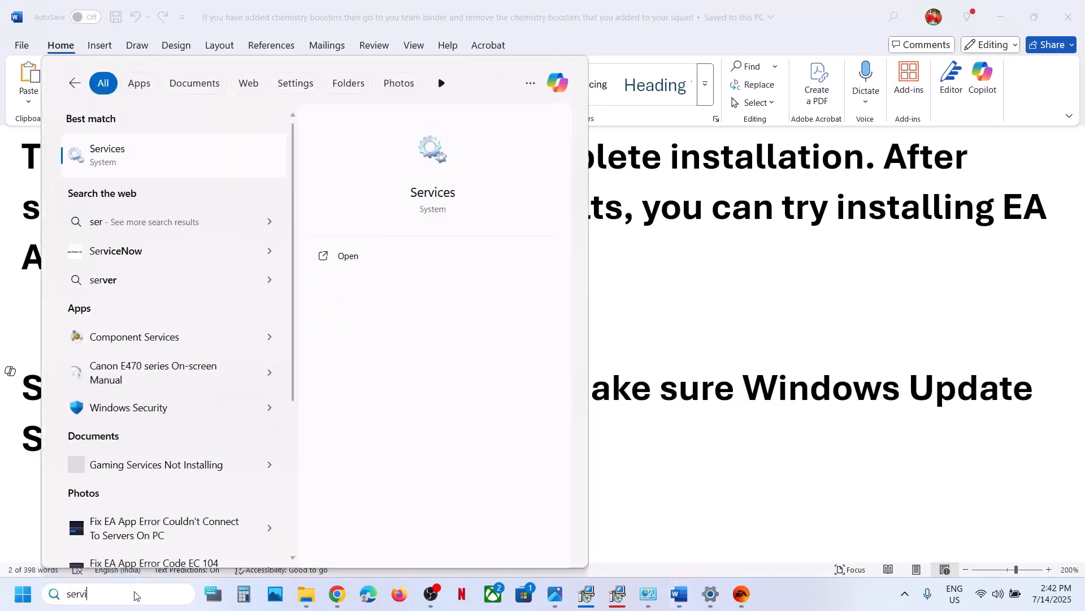
pyautogui.write('ces')
pyautogui.press('Return')
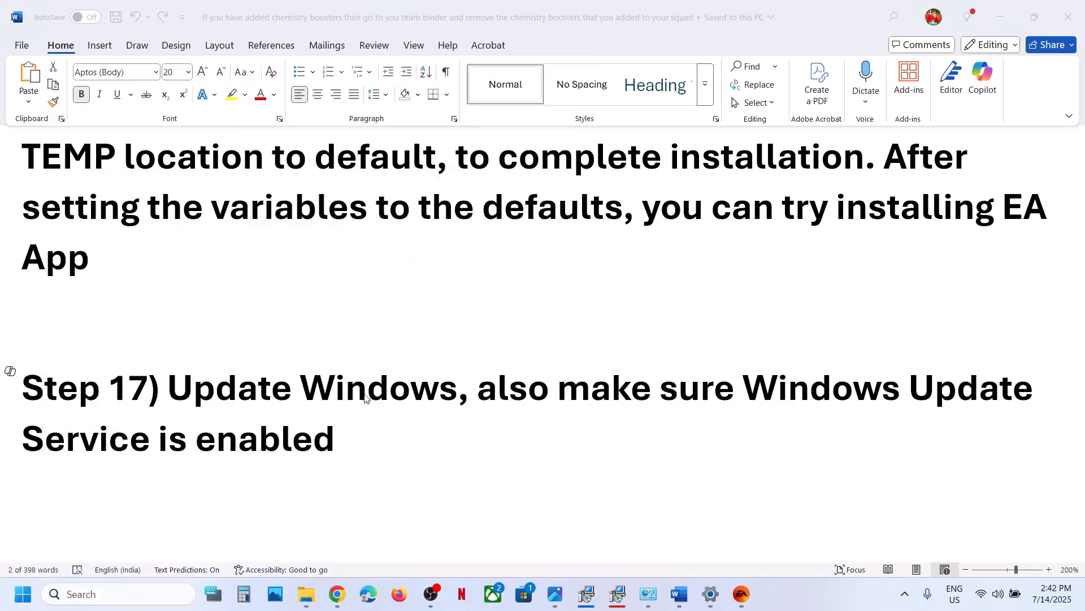
pyautogui.press('w')
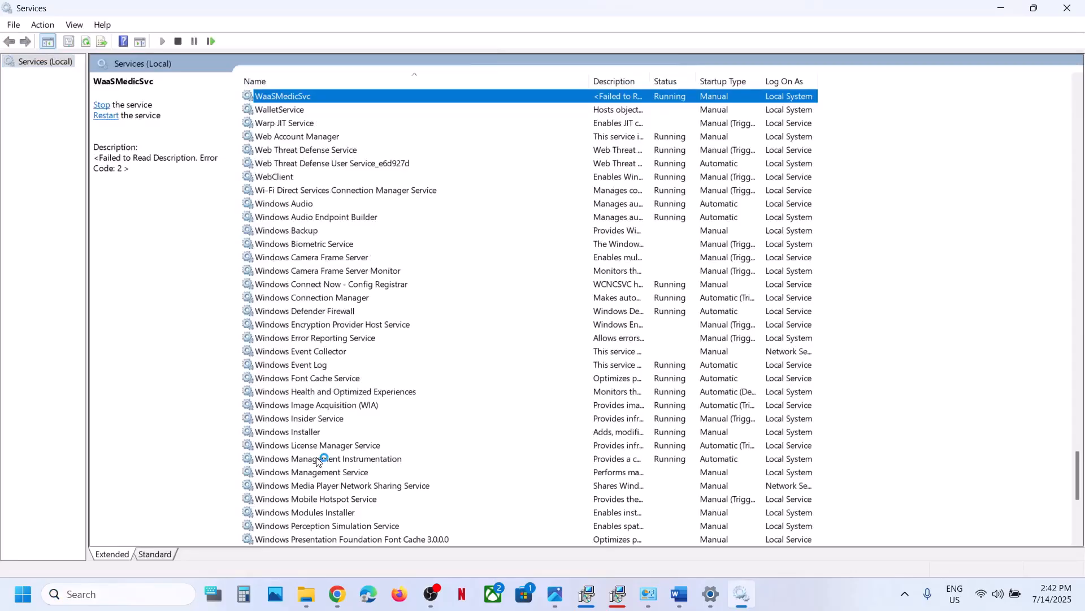
# Step: Set the Windows Update service's startup type to Automatic and restart the service
pyautogui.scroll(-8, 319, 461)
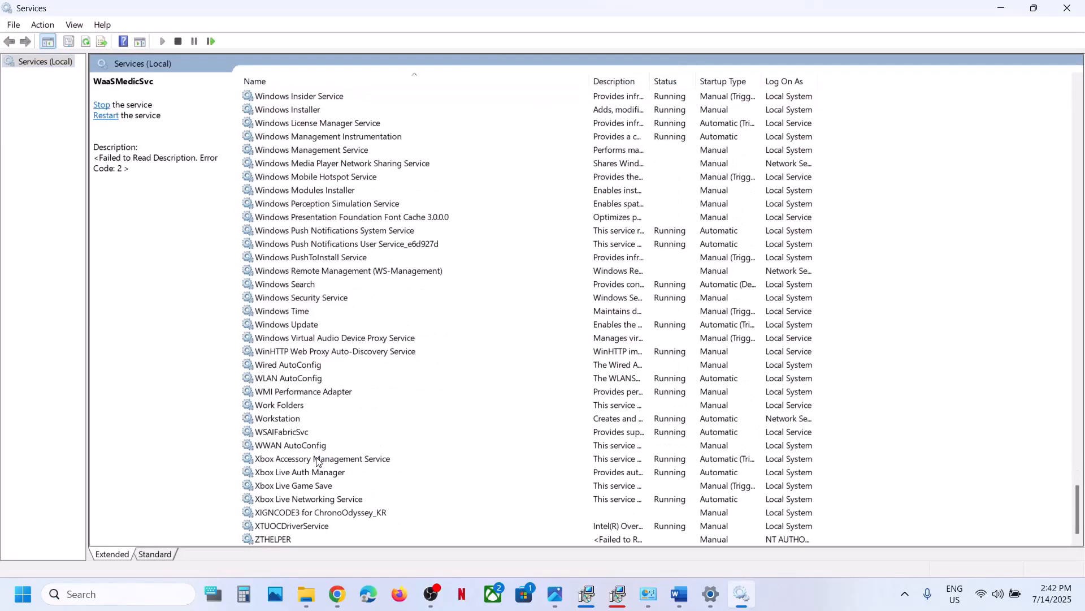
pyautogui.doubleClick(307, 325)
pyautogui.click(527, 279)
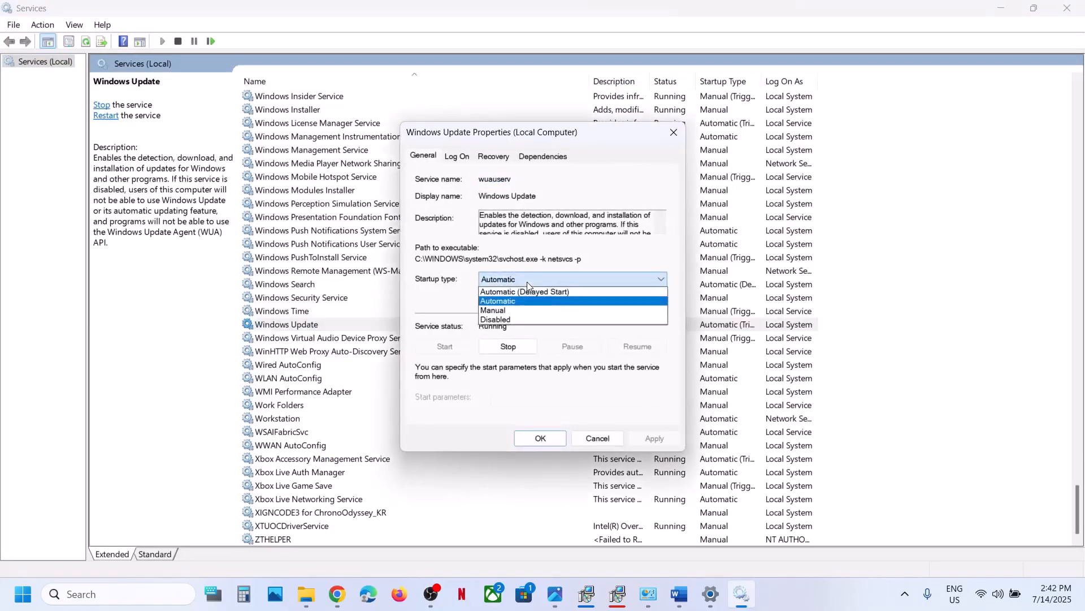
pyautogui.click(514, 302)
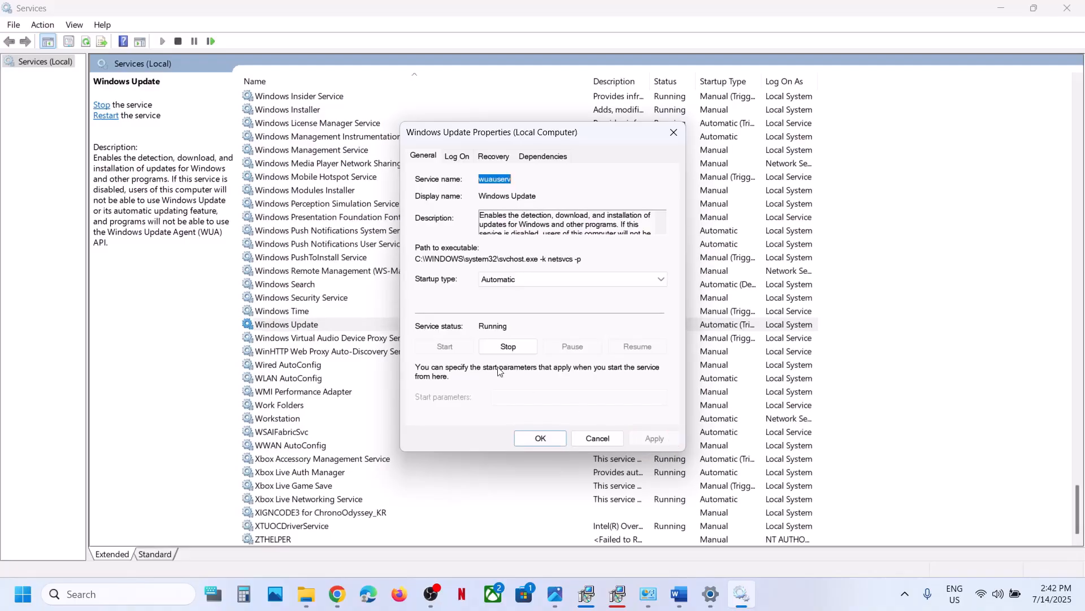
pyautogui.click(541, 439)
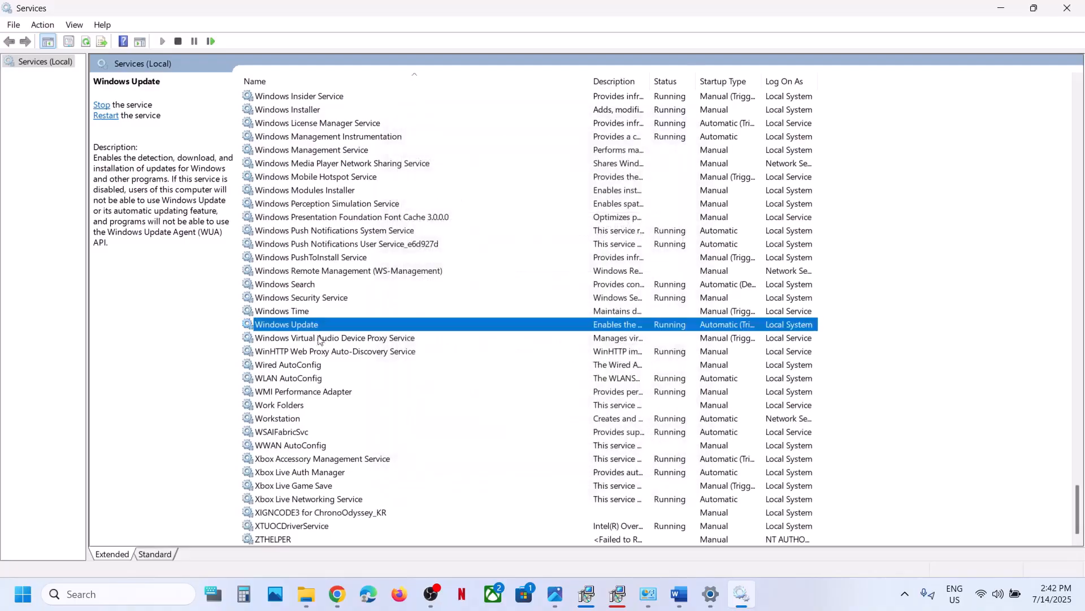
pyautogui.rightClick(286, 327)
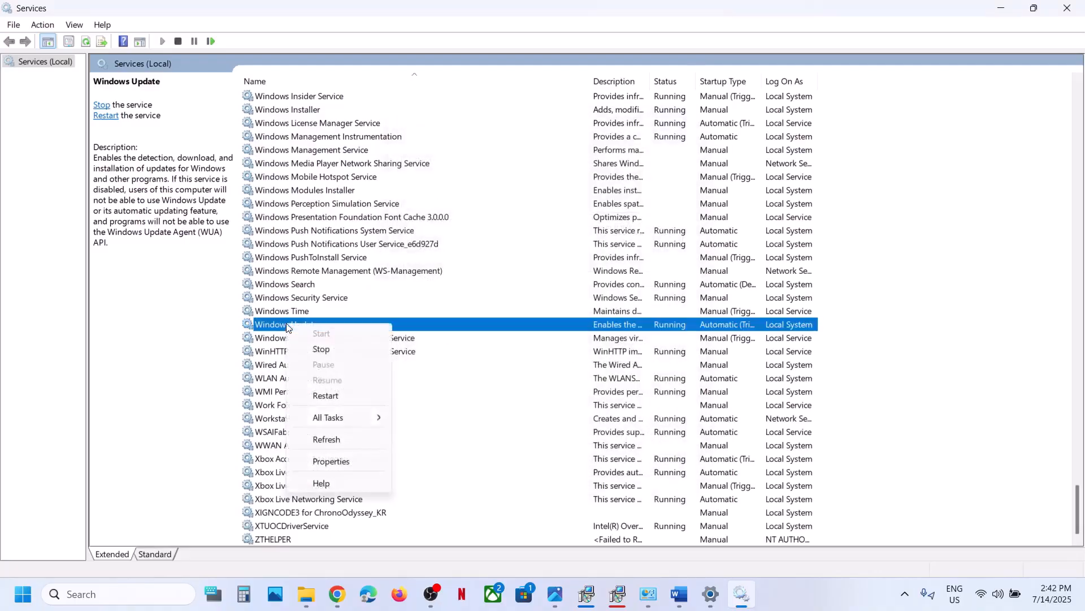
pyautogui.click(346, 394)
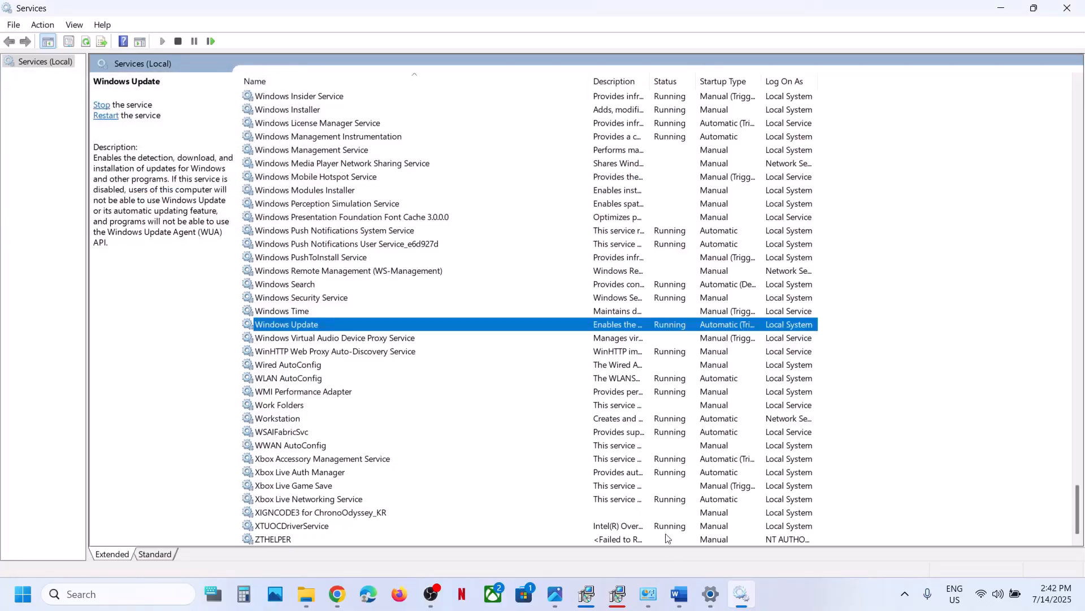
# Step: Return to the Word instructions and read Step 18 about uninstalling remains of the EA app with Revo uninstaller
pyautogui.click(680, 593)
pyautogui.scroll(-5, 502, 419)
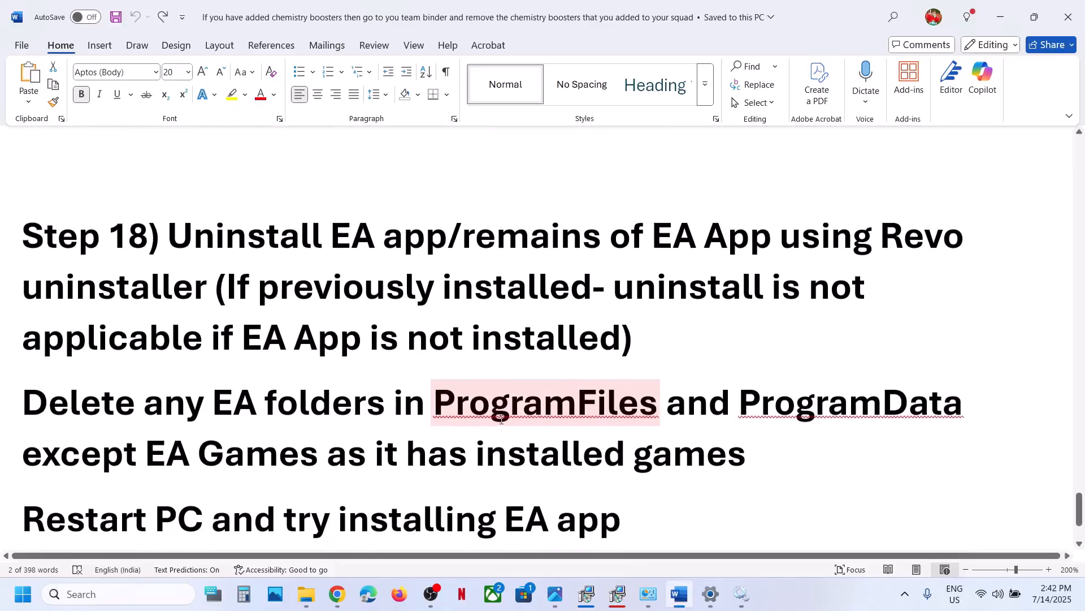
pyautogui.moveTo(351, 241); pyautogui.dragTo(208, 287)
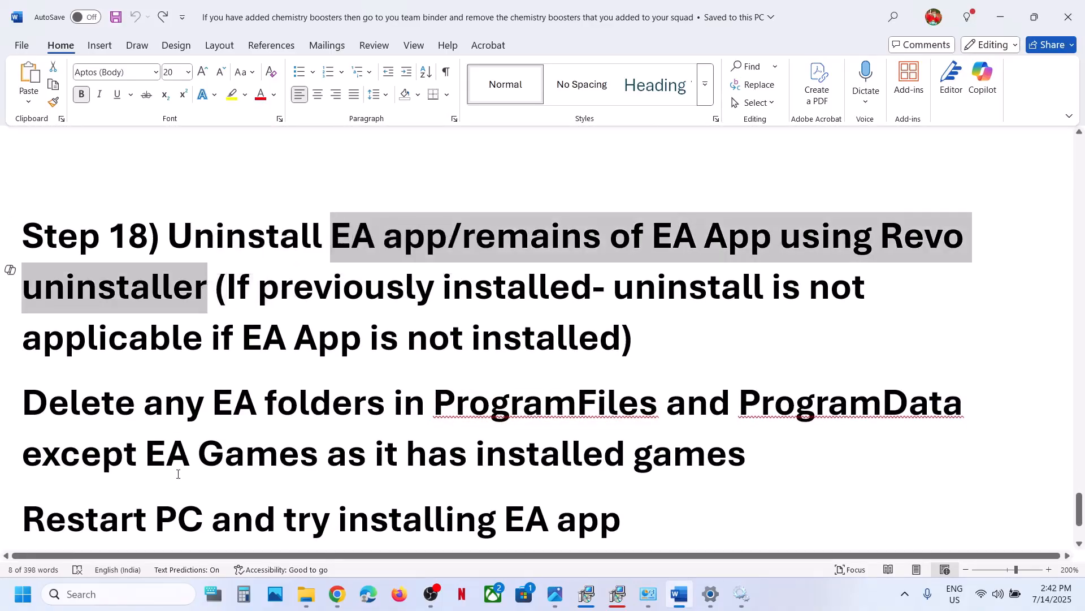
pyautogui.click(818, 165)
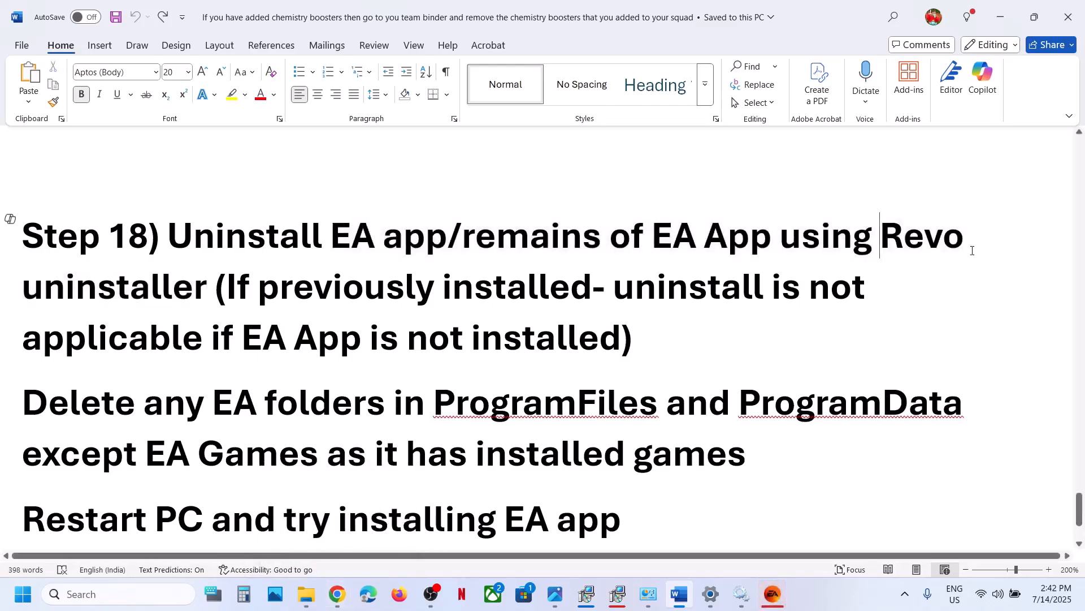
# Step: Copy "Revo uninstaller" from Step 18, search for it in a new Chrome tab and open the Revo Uninstaller Free download page
pyautogui.moveTo(970, 242); pyautogui.dragTo(209, 297)
pyautogui.hotkey('ctrl', 'c')
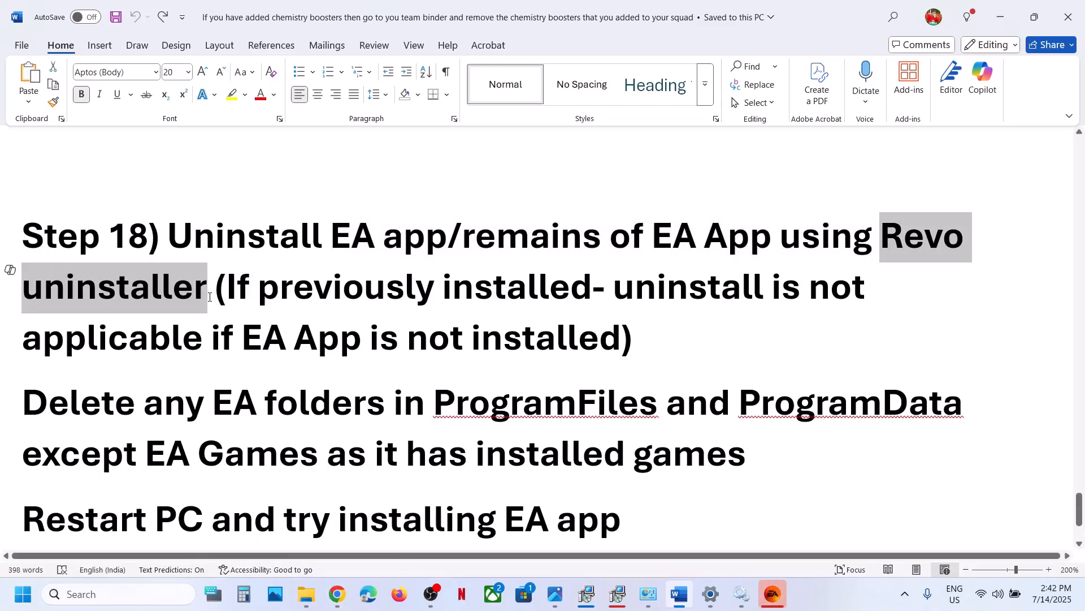
pyautogui.hotkey('alt', 'Tab')
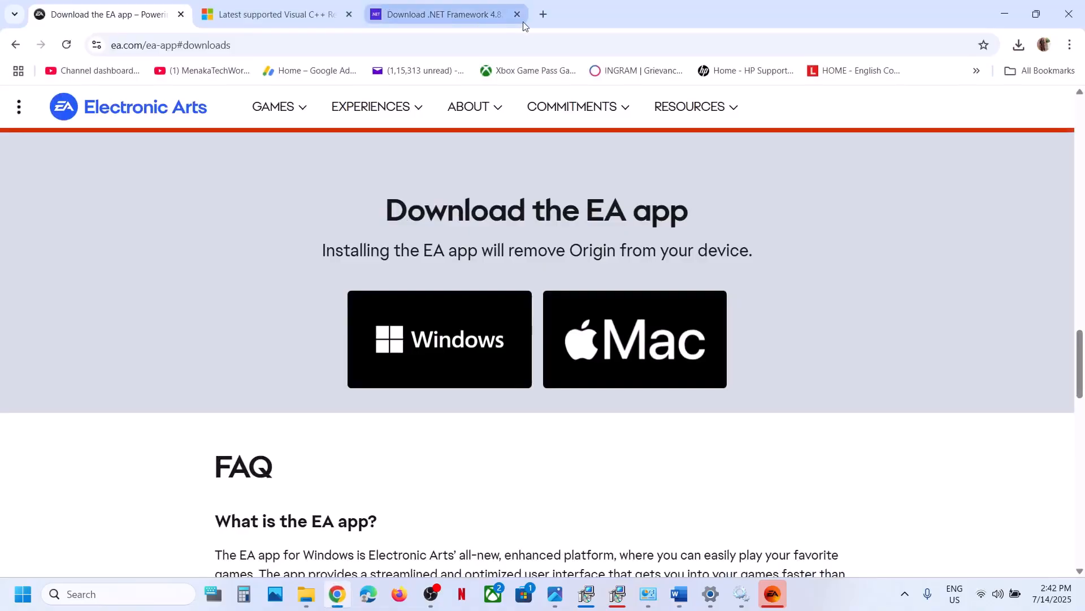
pyautogui.click(542, 15)
pyautogui.hotkey('ctrl', 'v')
pyautogui.press('Return')
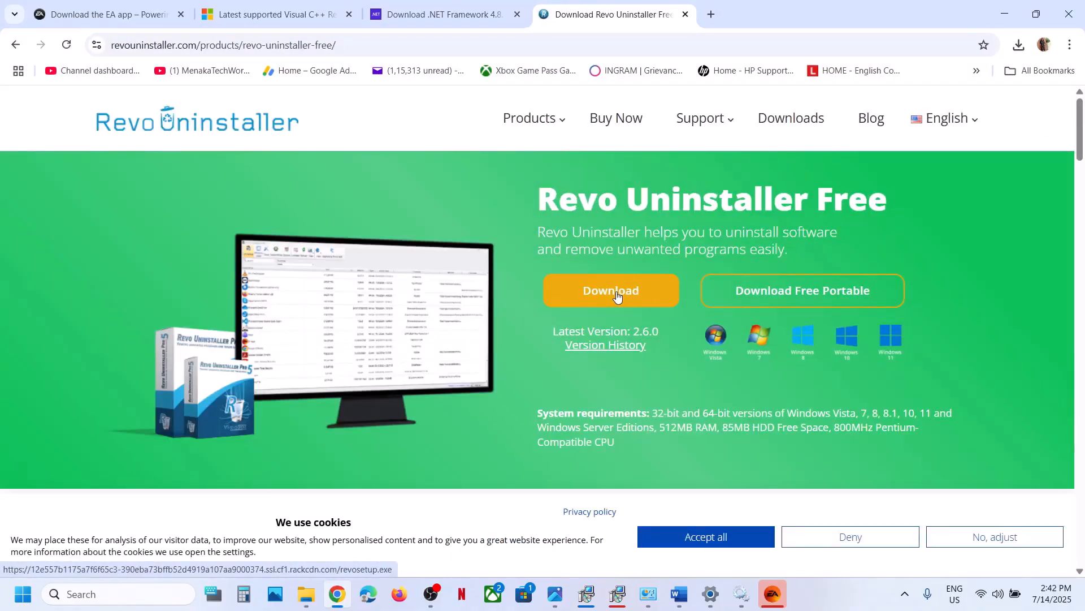
# Step: Search Windows for "revo", launch Revo Uninstaller, allow it to make changes to the device and bring up its list of installed applications
pyautogui.click(113, 593)
pyautogui.write('re')
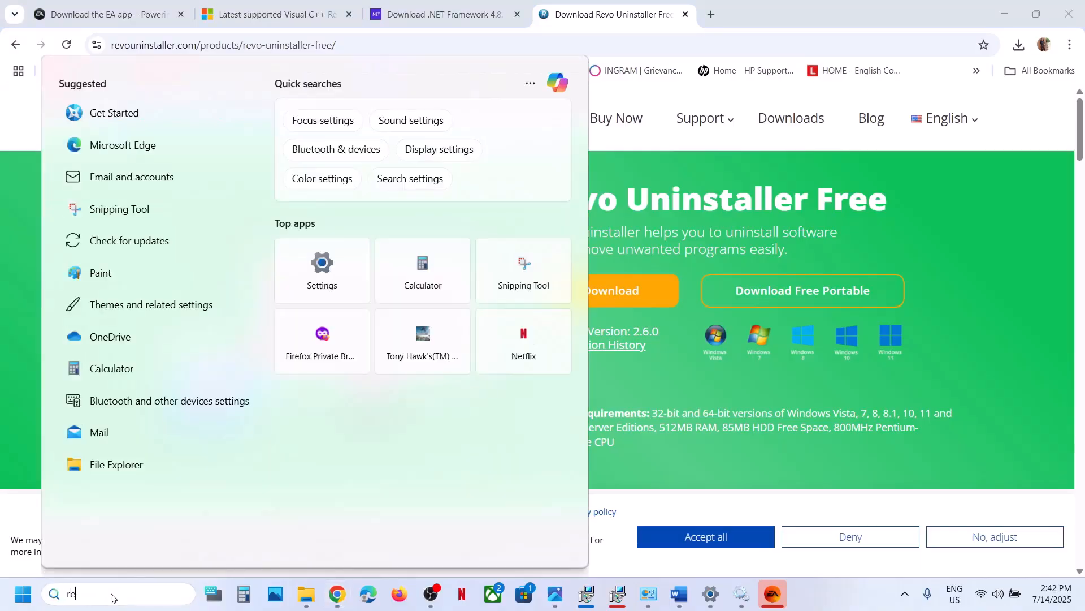
pyautogui.write('vo')
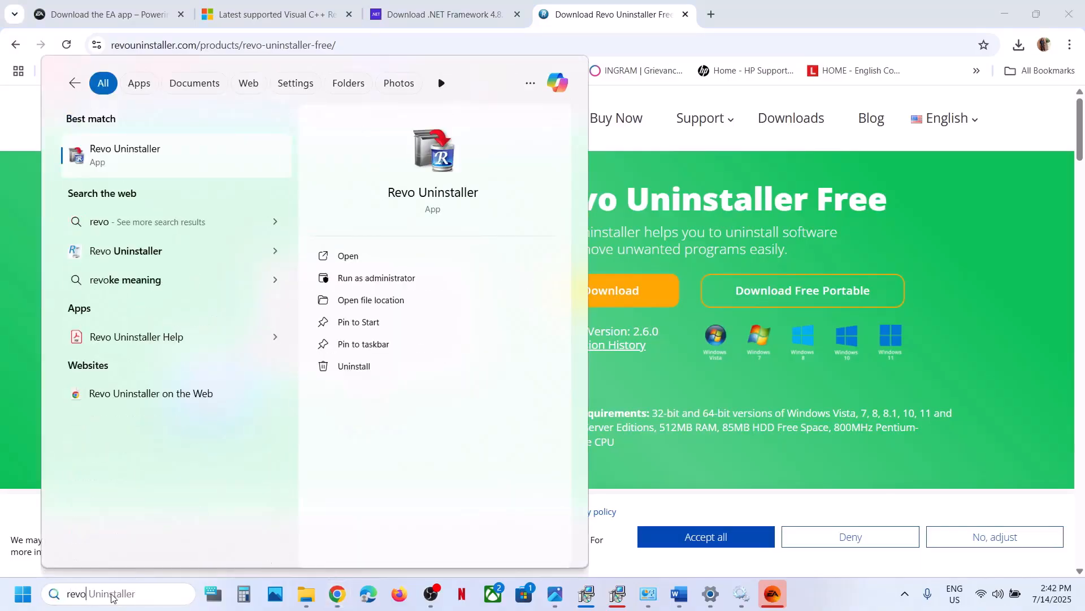
pyautogui.click(125, 172)
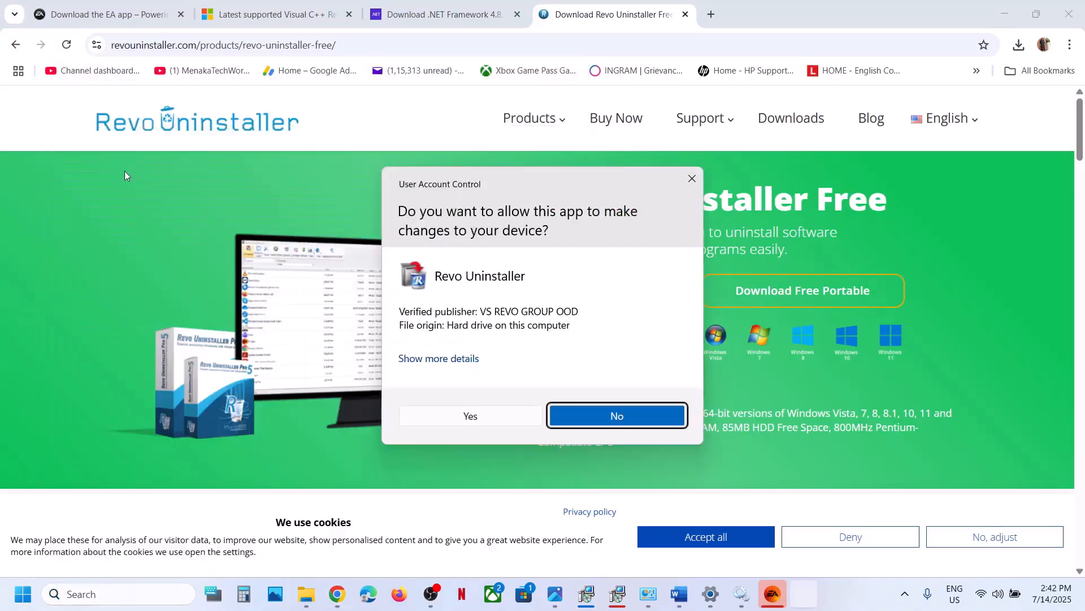
pyautogui.click(463, 415)
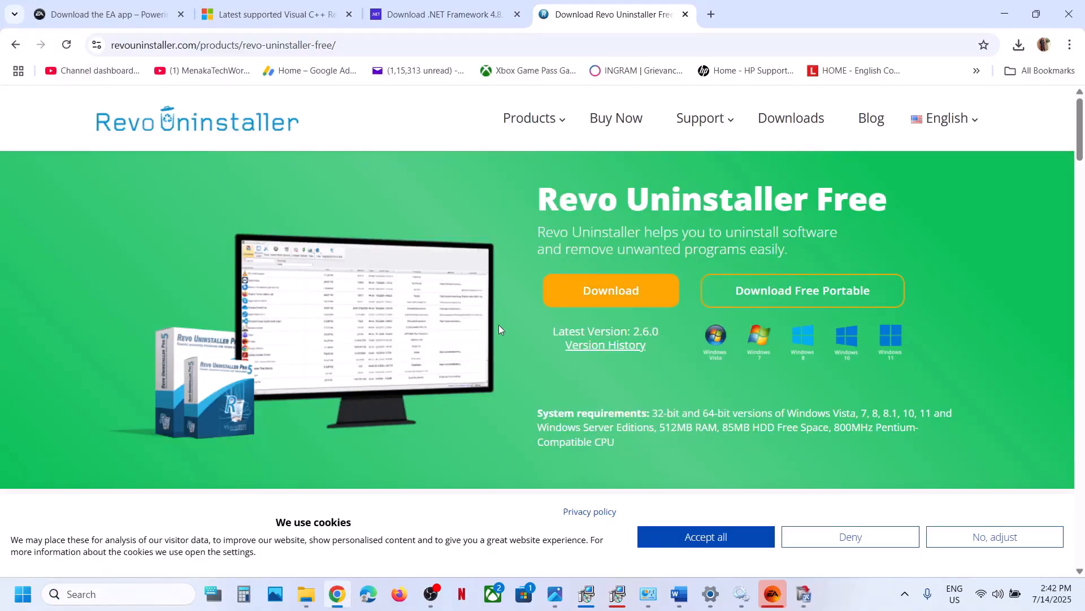
pyautogui.click(798, 597)
pyautogui.click(185, 305)
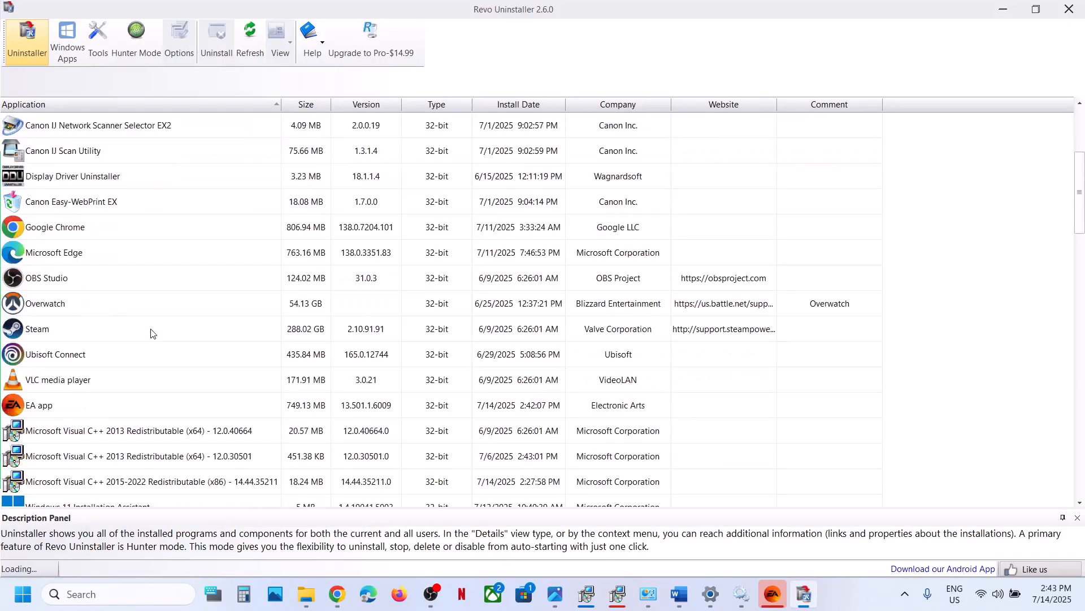
# Step: Find EA app in the Revo Uninstaller list and use Task Manager to end the running EA task
pyautogui.scroll(-2, 109, 470)
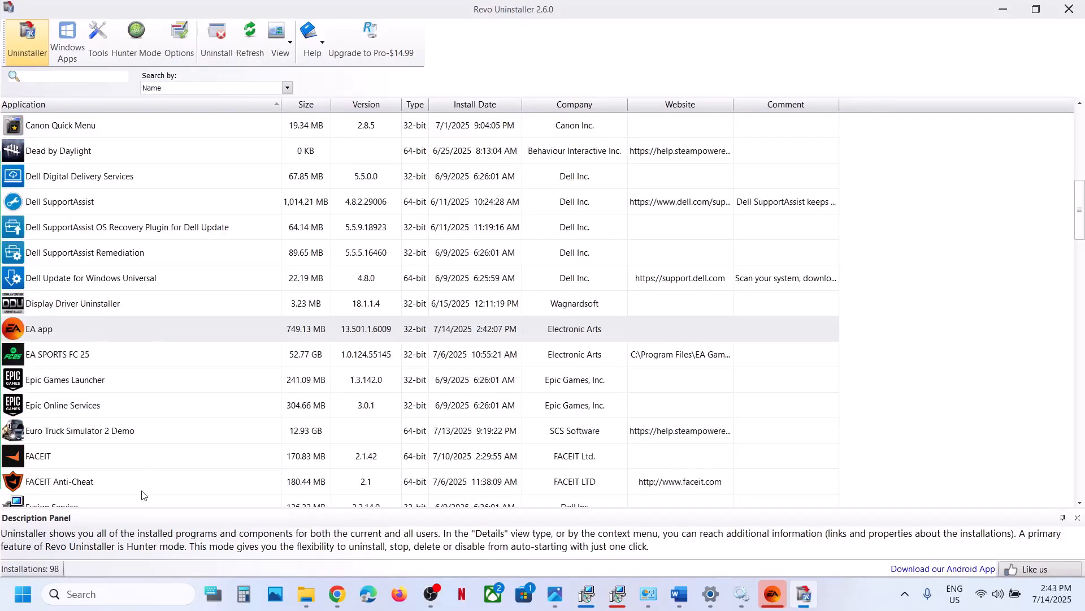
pyautogui.rightClick(27, 603)
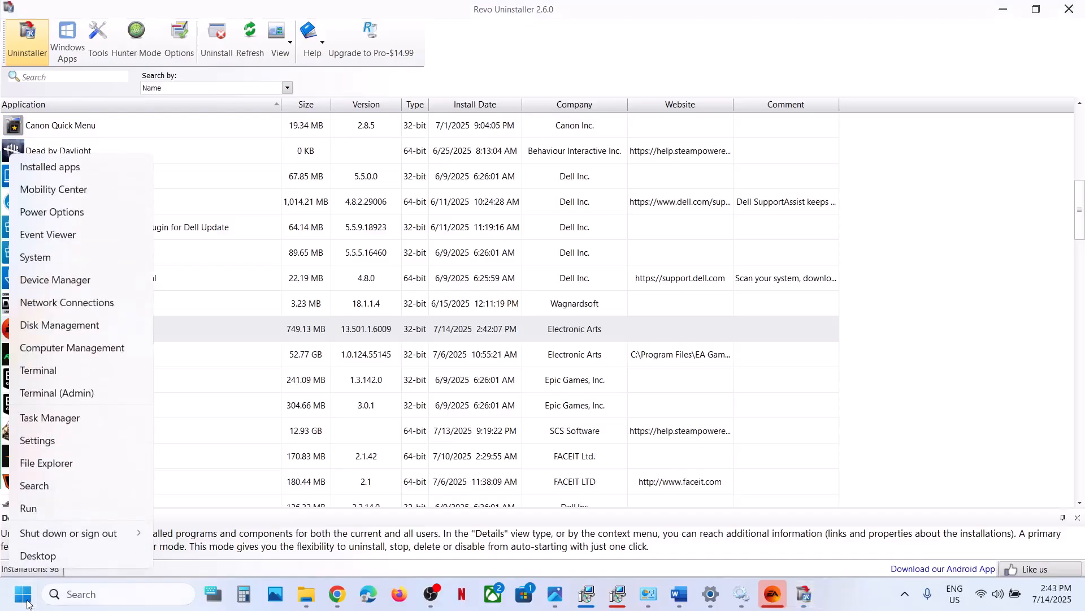
pyautogui.click(59, 419)
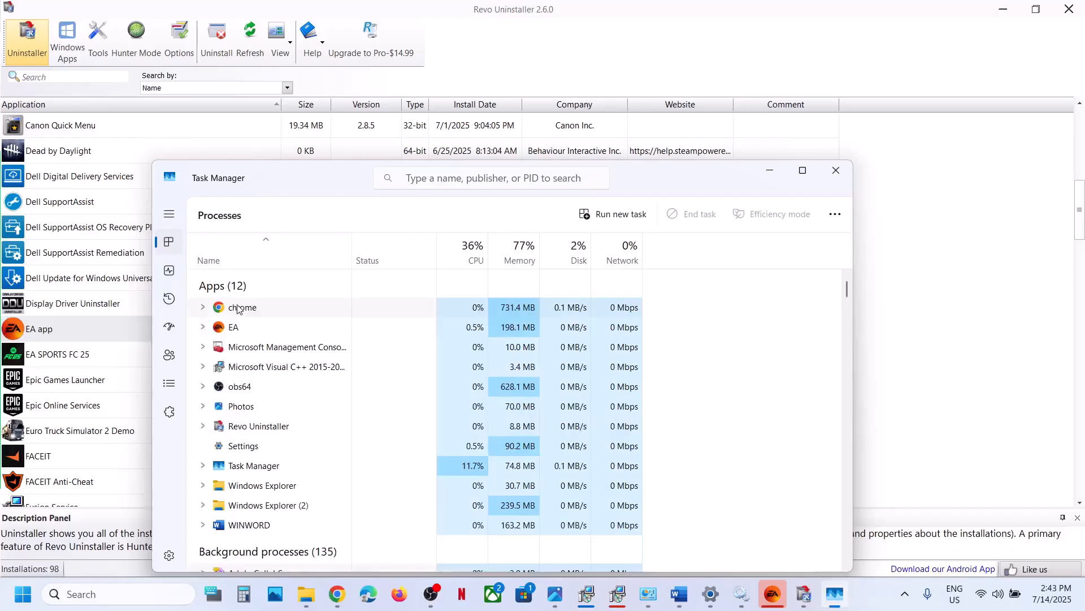
pyautogui.rightClick(238, 309)
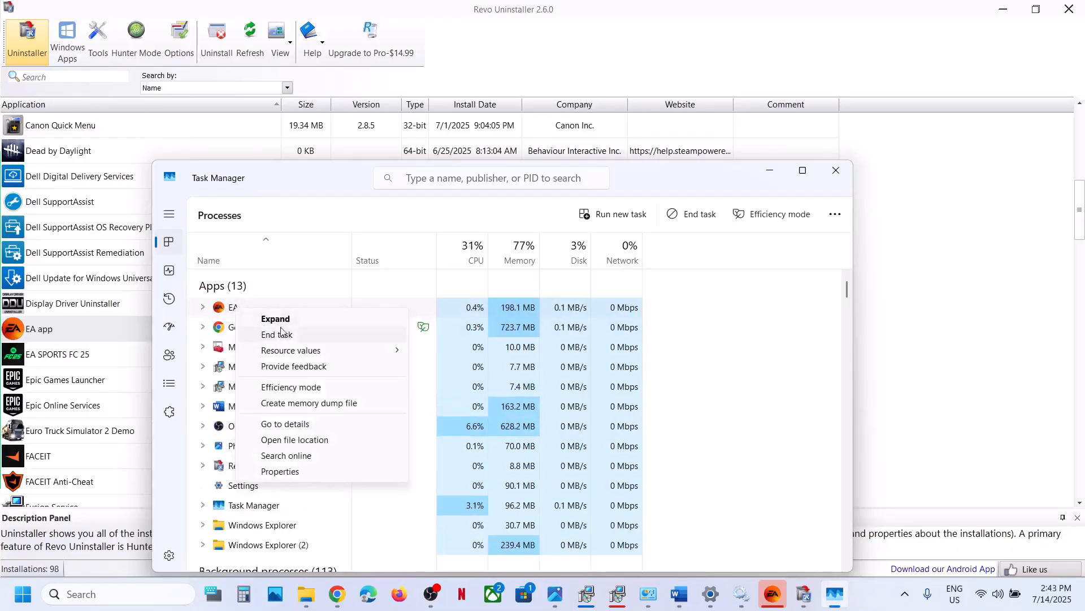
pyautogui.click(281, 335)
# Step: End the EA Background Service among the background processes and close Task Manager
pyautogui.scroll(-3, 337, 410)
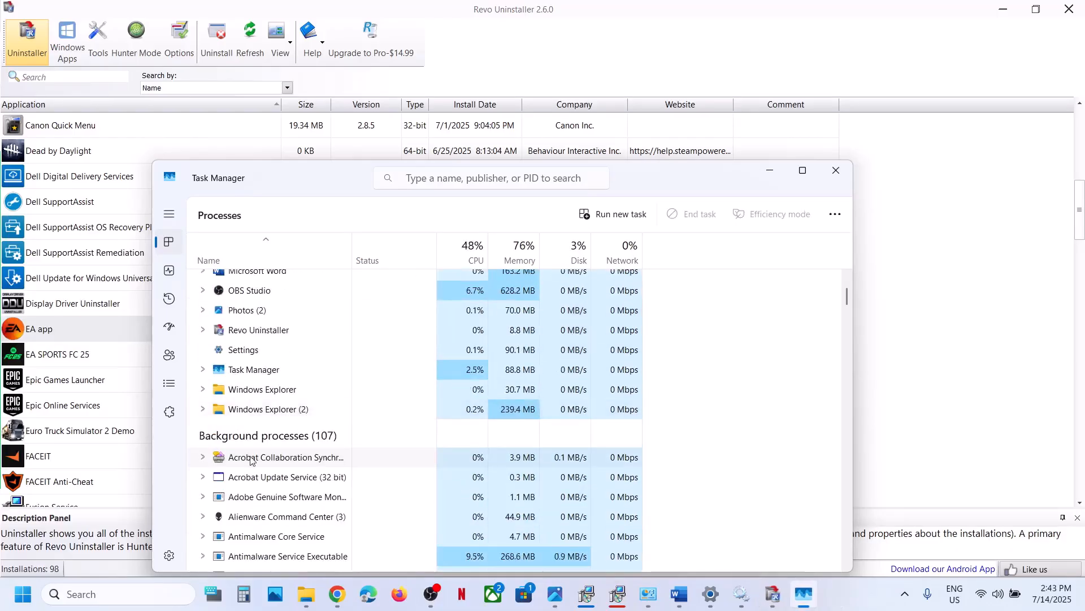
pyautogui.scroll(-5, 252, 461)
pyautogui.scroll(-3, 252, 460)
pyautogui.rightClick(299, 476)
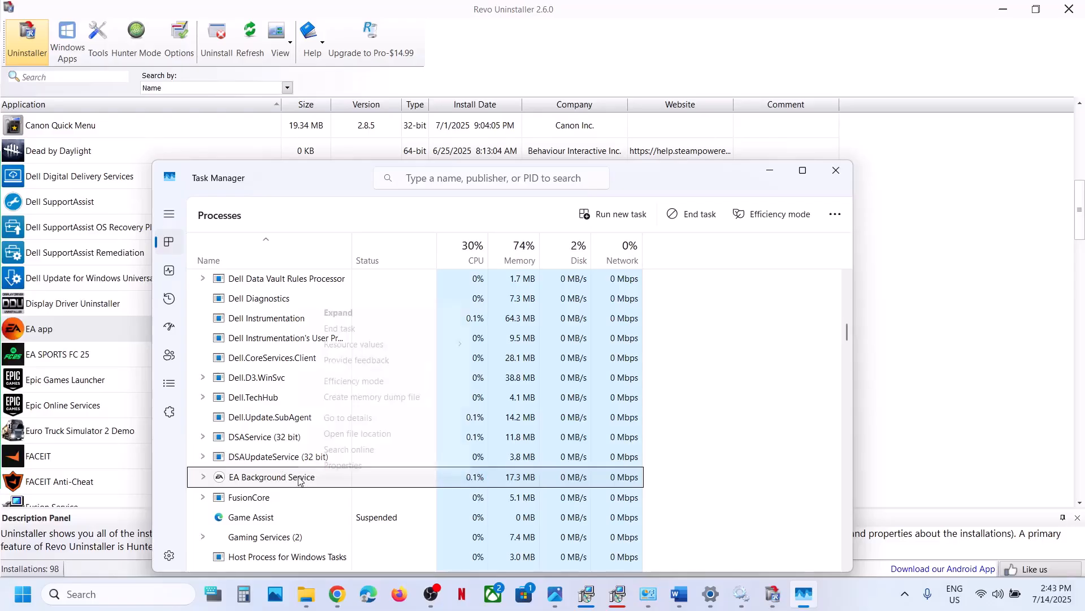
pyautogui.click(350, 328)
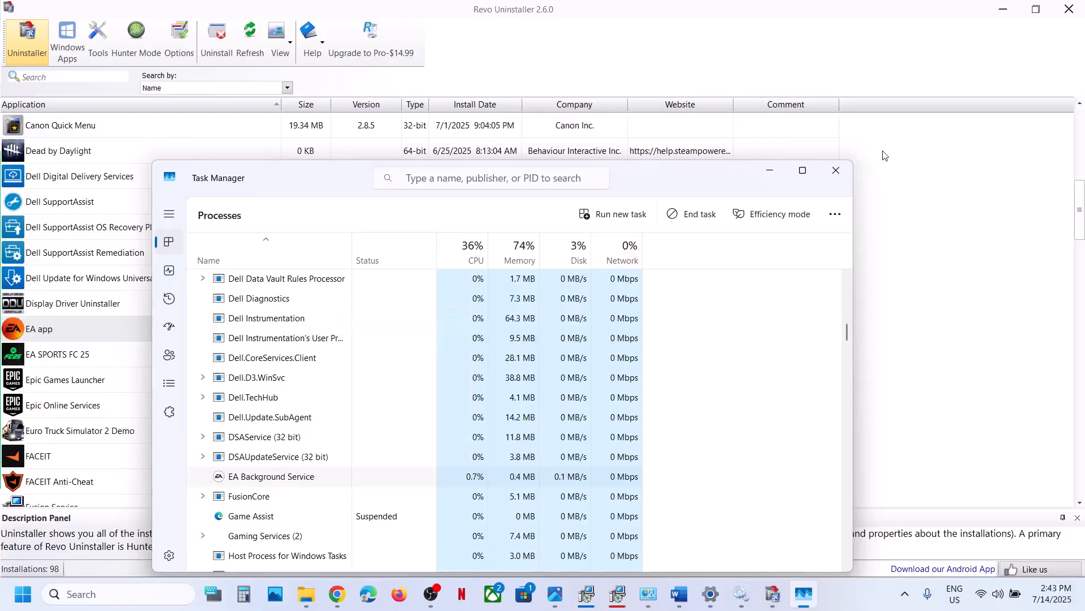
pyautogui.click(840, 174)
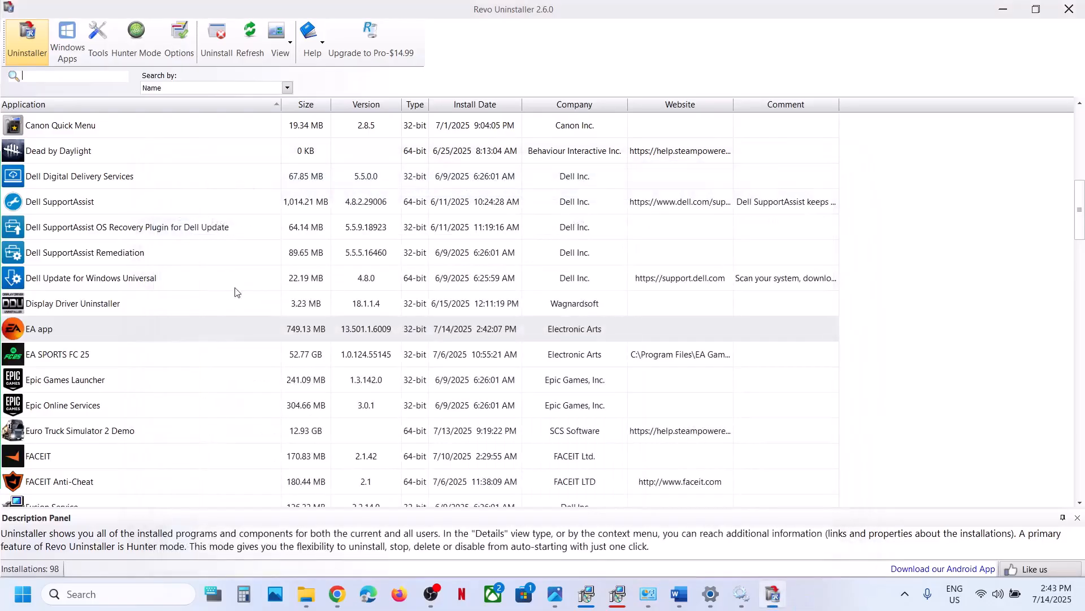
# Step: Uninstall the EA app from Revo Uninstaller, confirm the removal and complete EA's own uninstaller
pyautogui.rightClick(78, 338)
pyautogui.click(142, 345)
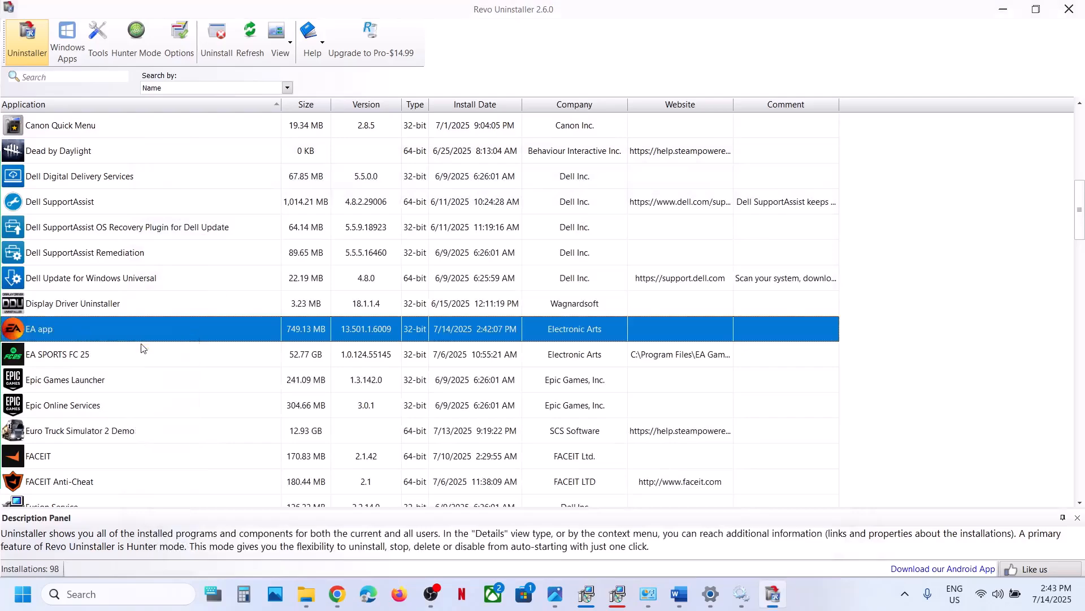
pyautogui.click(677, 420)
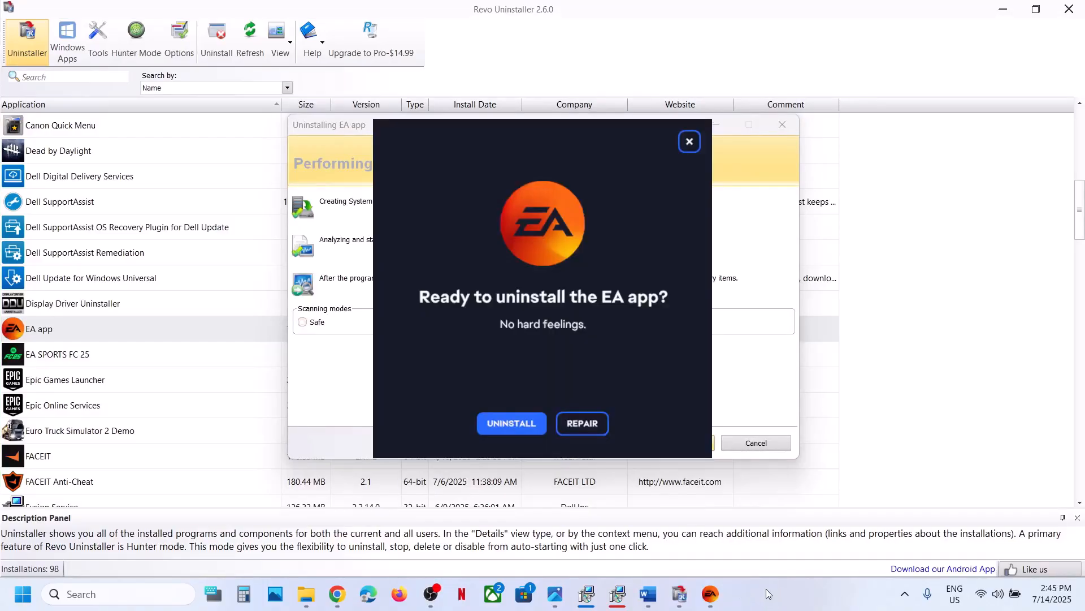
pyautogui.click(510, 423)
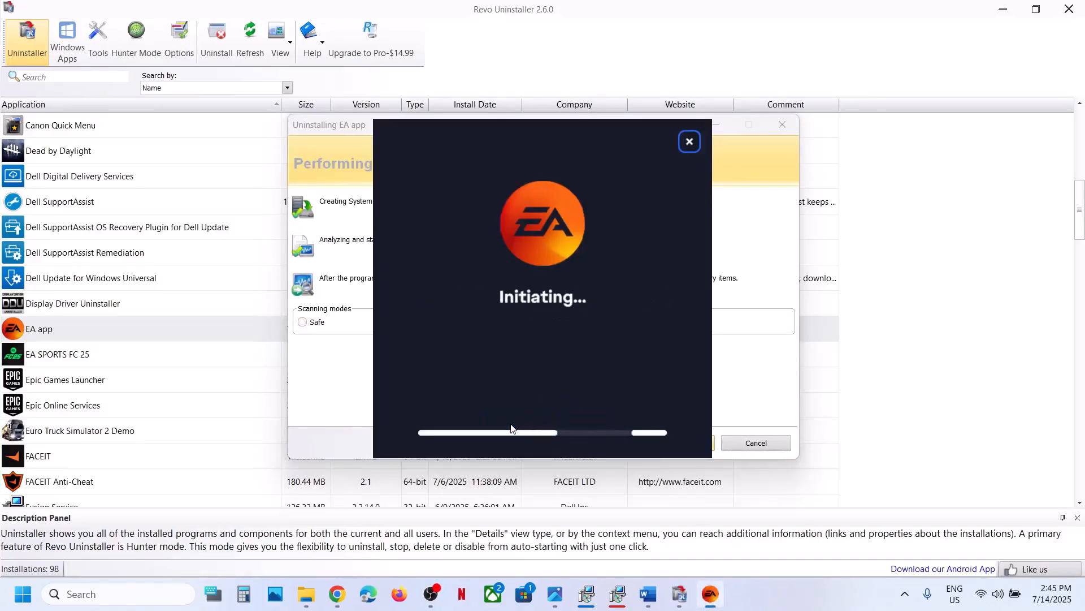
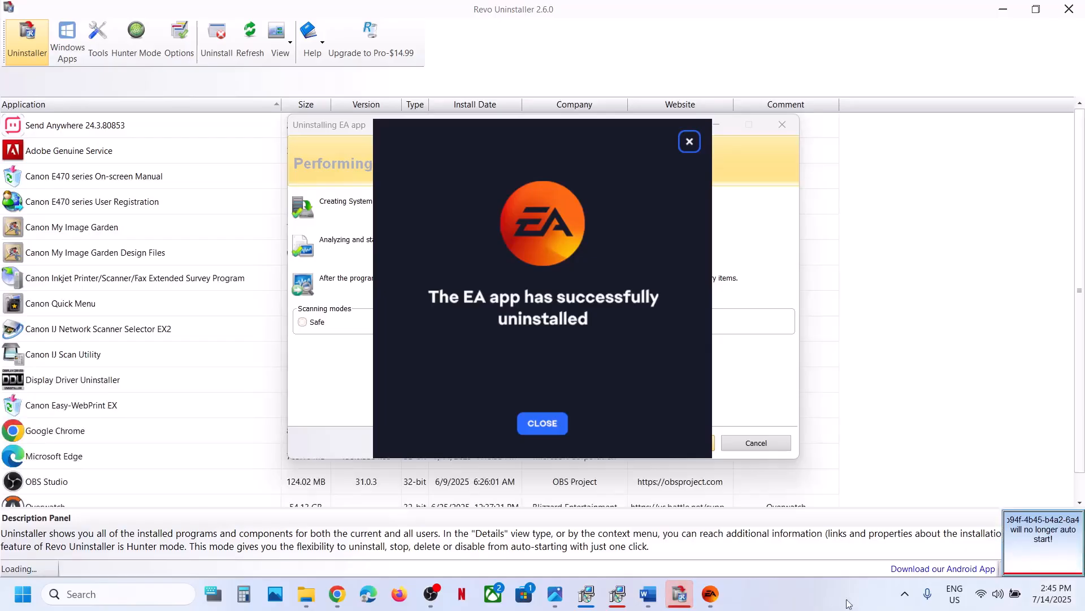
pyautogui.click(543, 425)
# Step: Scan for EA app leftovers in Advanced mode and delete all the leftover registry items found
pyautogui.click(536, 325)
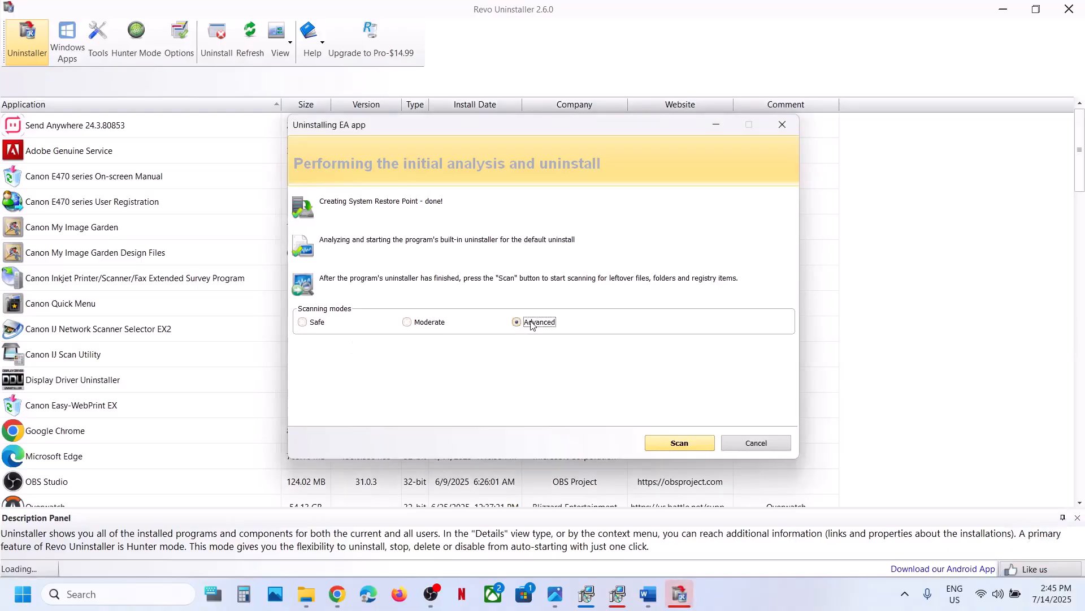
pyautogui.click(664, 444)
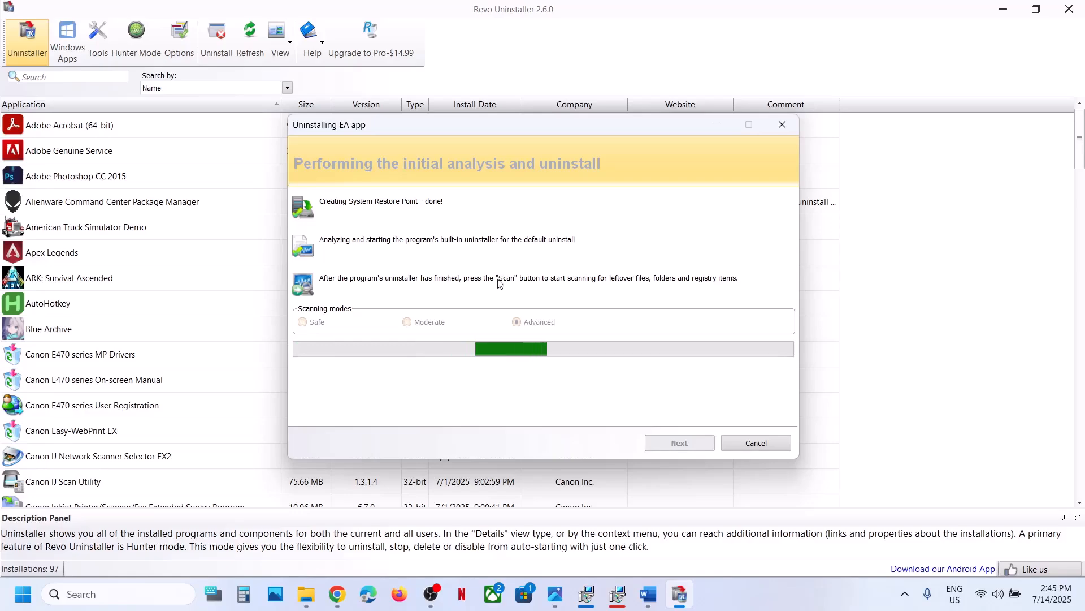
pyautogui.click(360, 409)
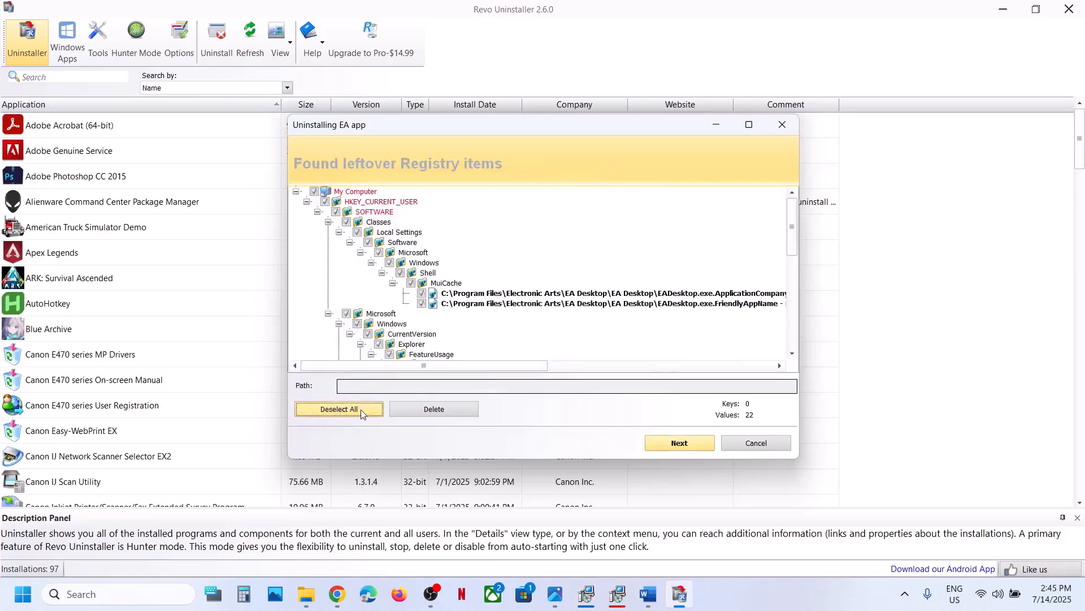
pyautogui.click(416, 412)
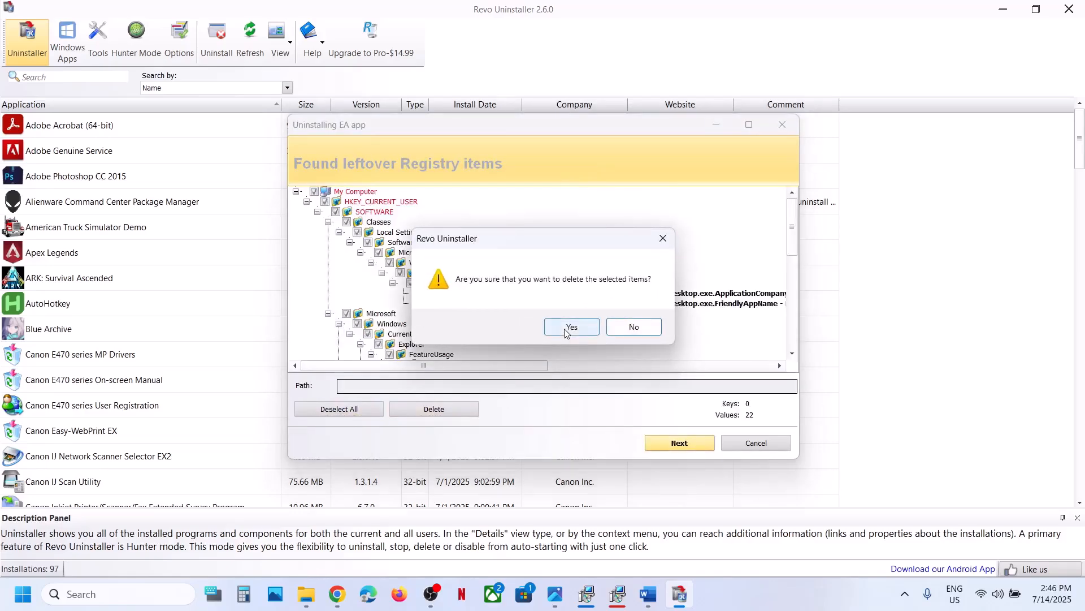
pyautogui.click(570, 326)
# Step: Select all leftover EA app files and folders and confirm deleting them
pyautogui.click(354, 410)
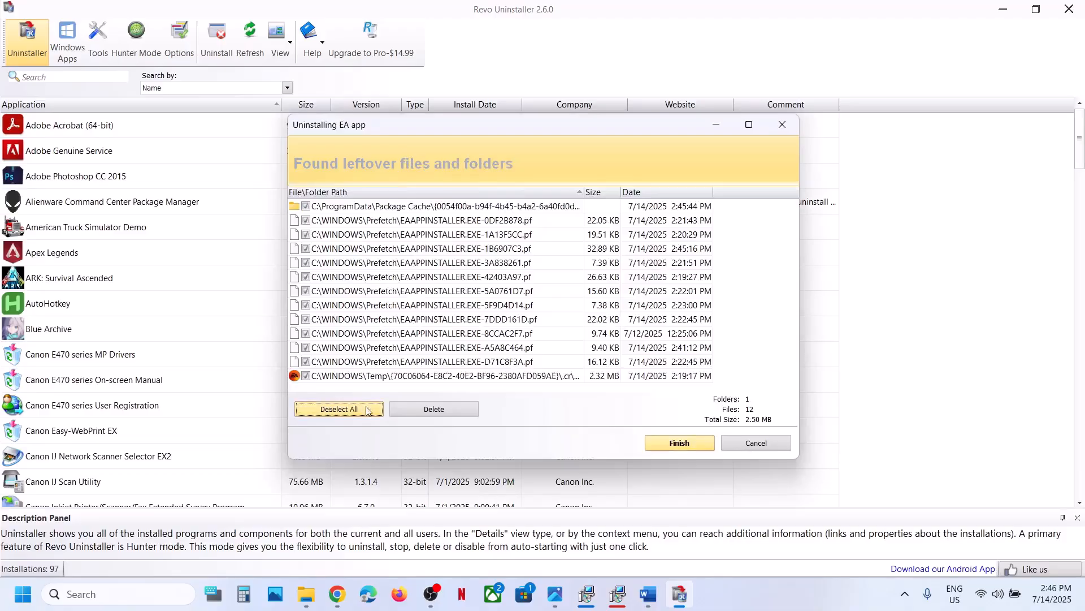
pyautogui.click(430, 409)
pyautogui.click(588, 323)
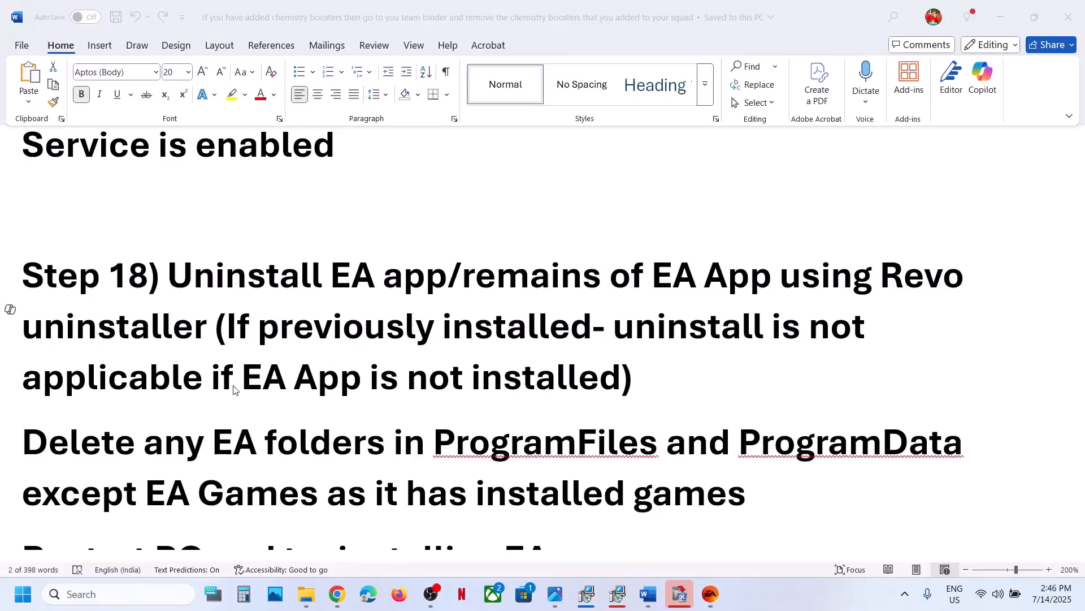
# Step: Switch to Word and read the Step 18 instruction about deleting EA folders in ProgramFiles and ProgramData except EA Games
pyautogui.click(298, 383)
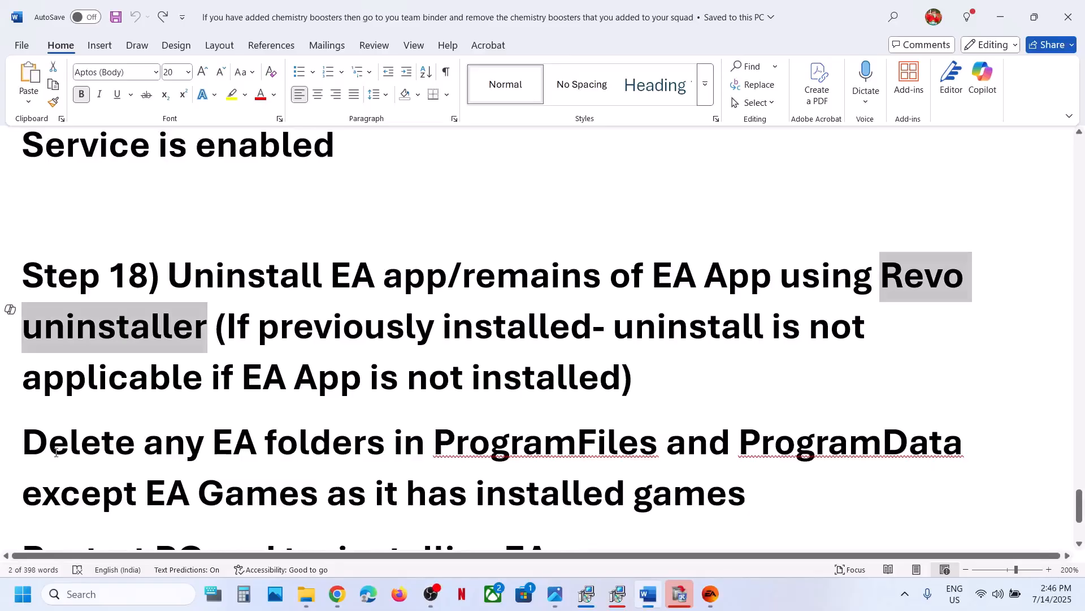
pyautogui.moveTo(37, 448); pyautogui.dragTo(421, 446)
pyautogui.scroll(-2, 424, 443)
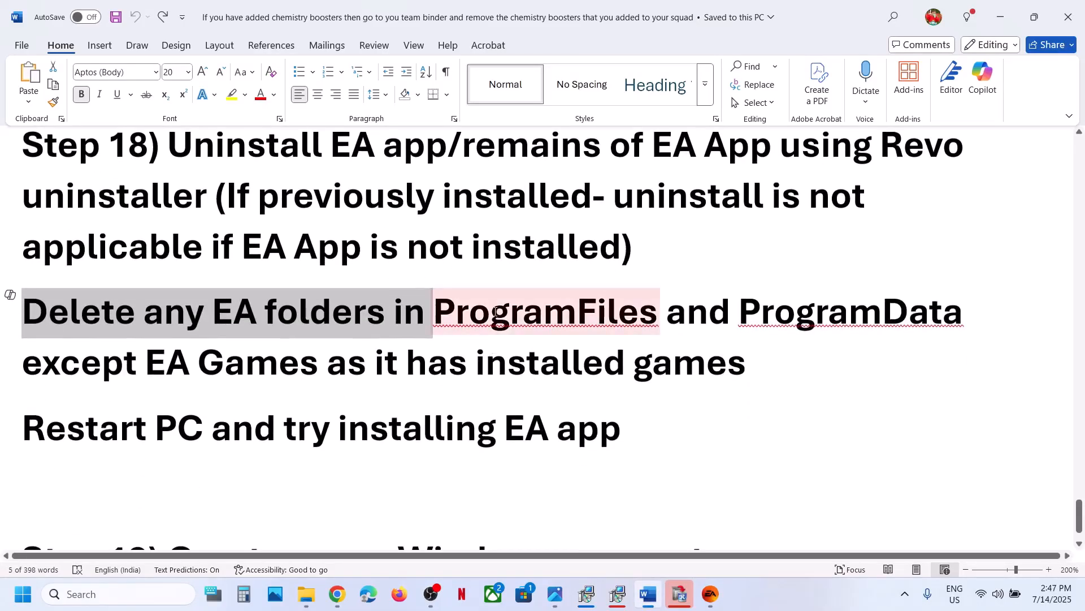
pyautogui.moveTo(439, 312); pyautogui.dragTo(708, 313)
pyautogui.moveTo(776, 312); pyautogui.dragTo(908, 312)
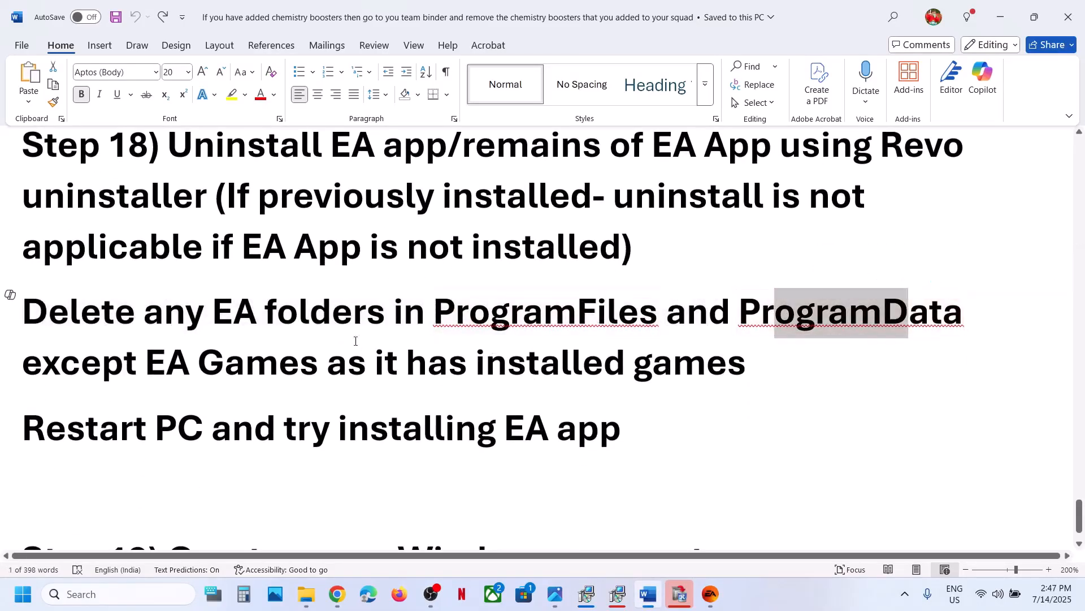
pyautogui.moveTo(153, 370); pyautogui.dragTo(326, 369)
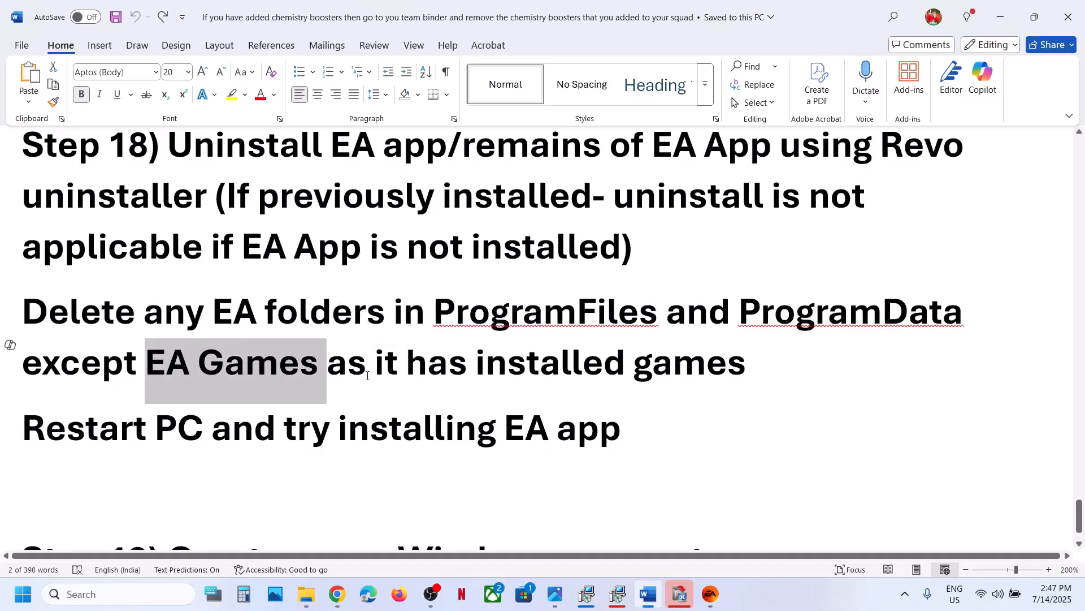
pyautogui.moveTo(332, 368); pyautogui.dragTo(745, 370)
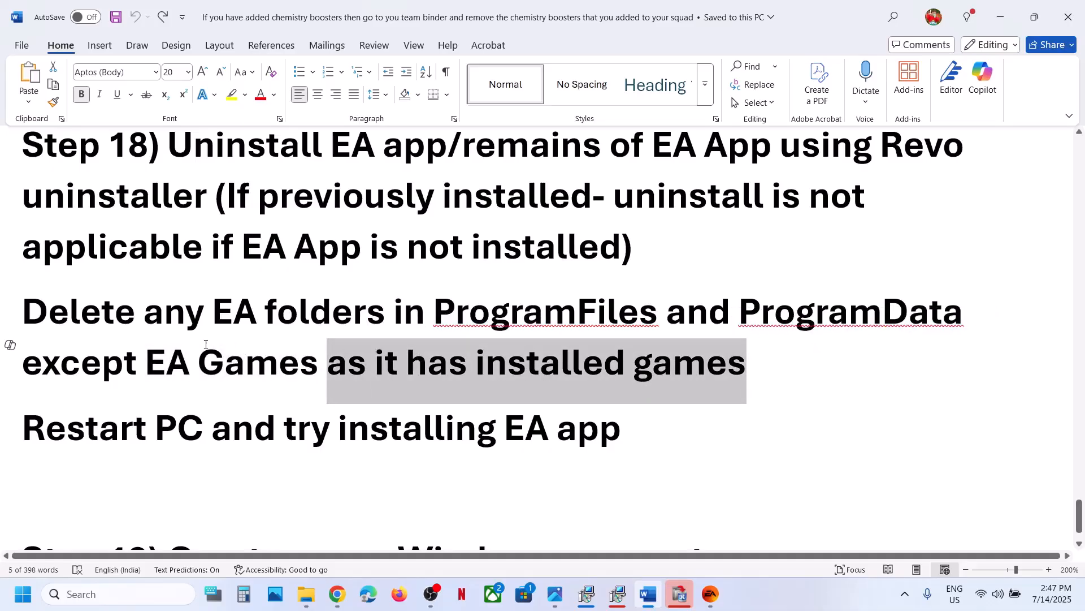
# Step: Switch to File Explorer and open the ProgramData folder on the OS (C:) drive
pyautogui.click(306, 593)
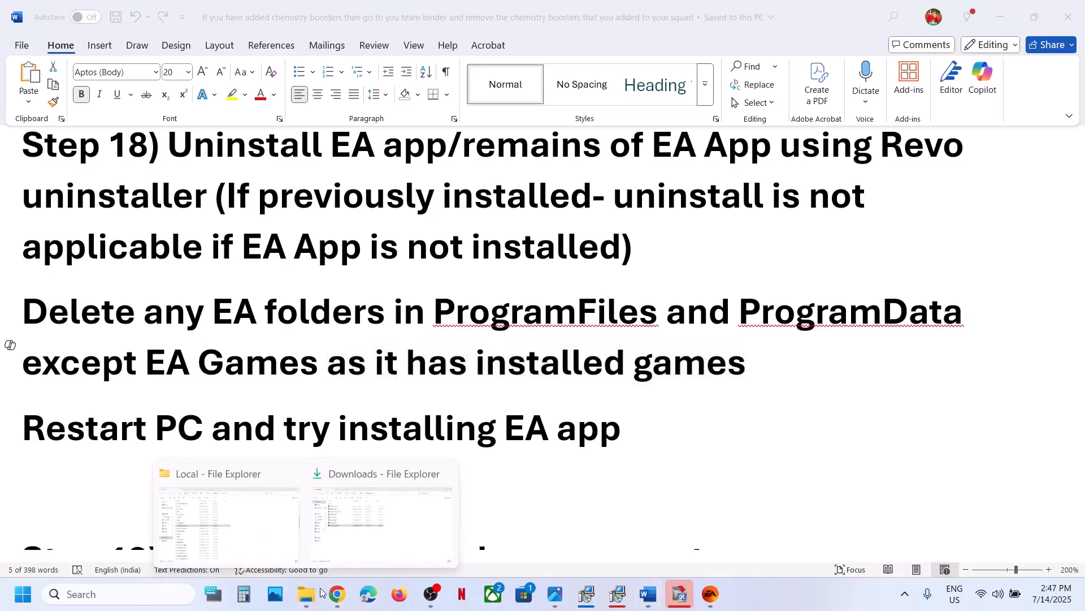
pyautogui.click(357, 551)
pyautogui.click(48, 384)
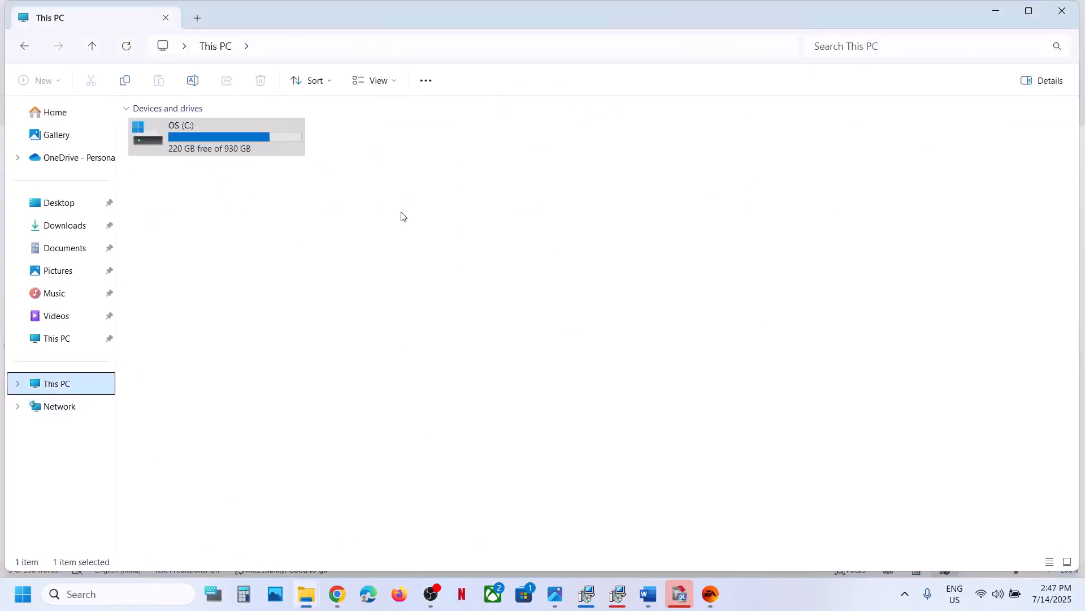
pyautogui.doubleClick(222, 145)
pyautogui.scroll(-2, 262, 427)
pyautogui.doubleClick(196, 368)
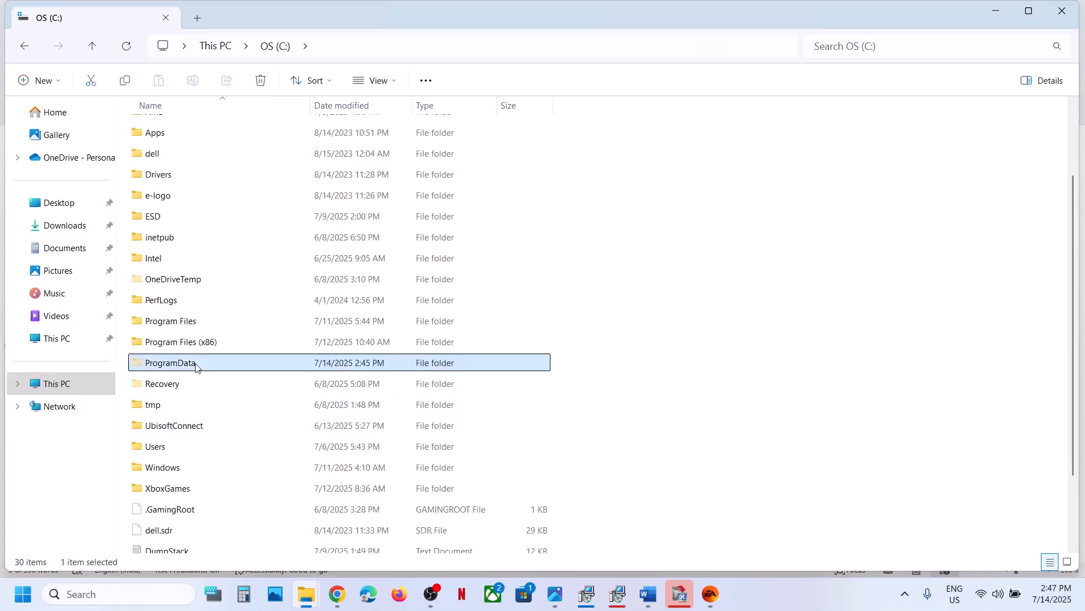
# Step: Delete the EA Desktop.old and Electronic Arts.old folders from ProgramData and check the neighbouring folders for other EA remains
pyautogui.click(189, 341)
pyautogui.press('e')
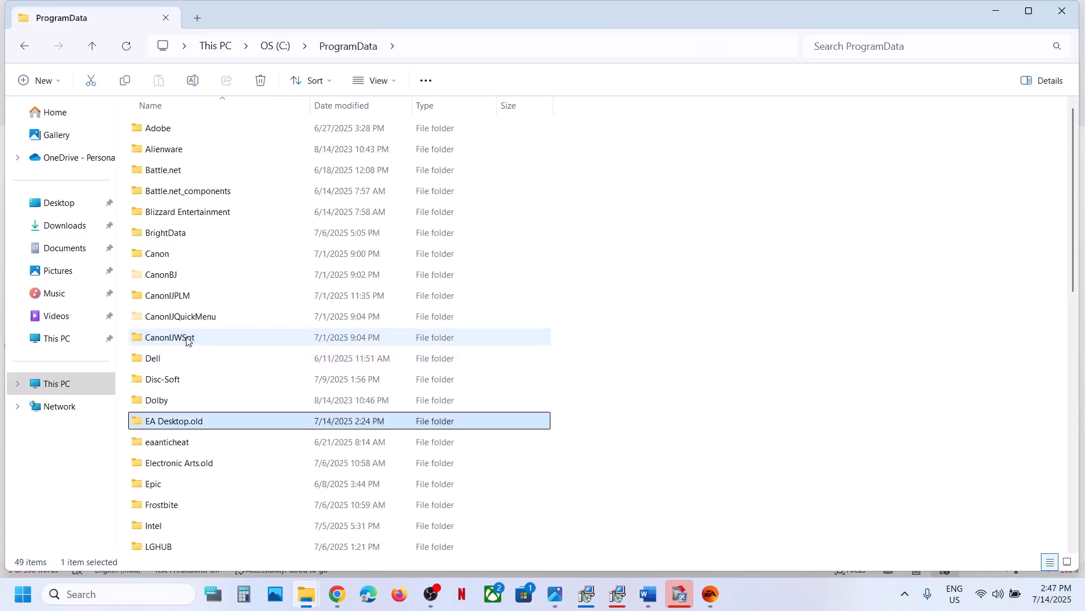
pyautogui.rightClick(196, 424)
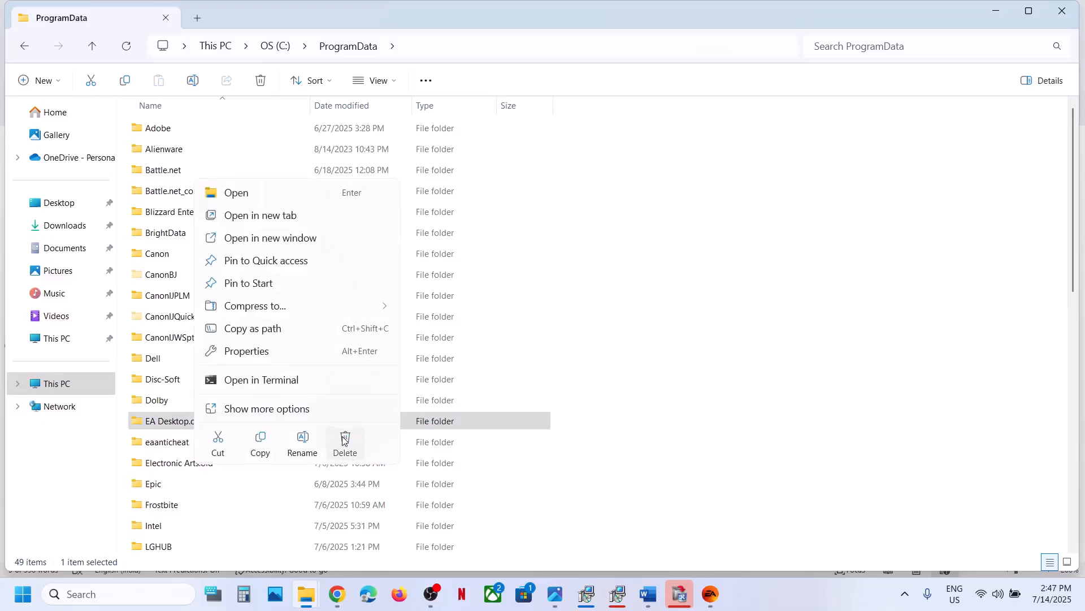
pyautogui.click(344, 439)
pyautogui.click(199, 450)
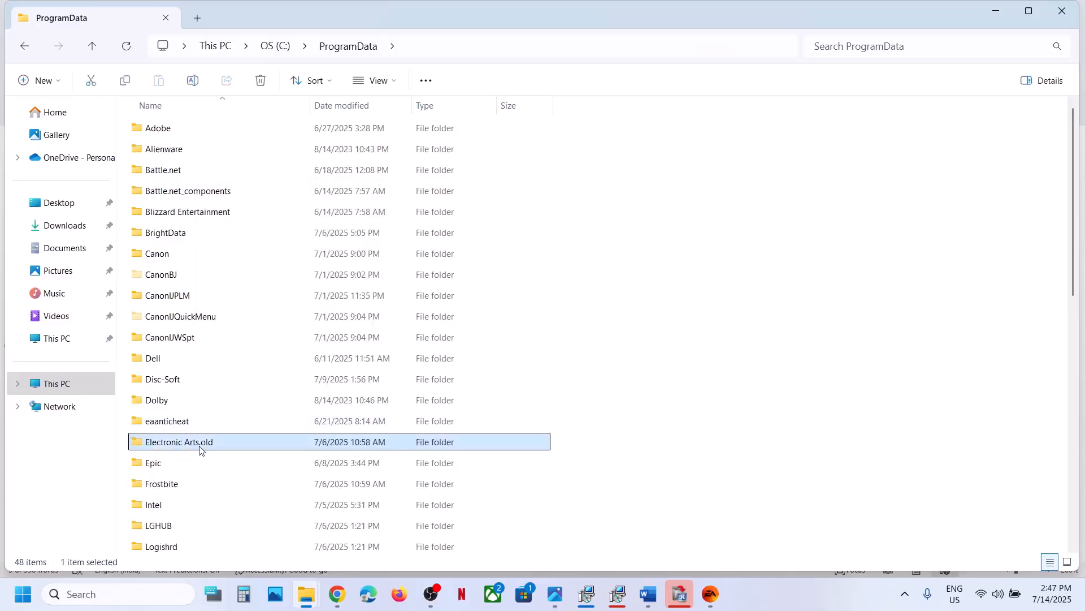
pyautogui.rightClick(199, 449)
pyautogui.click(351, 463)
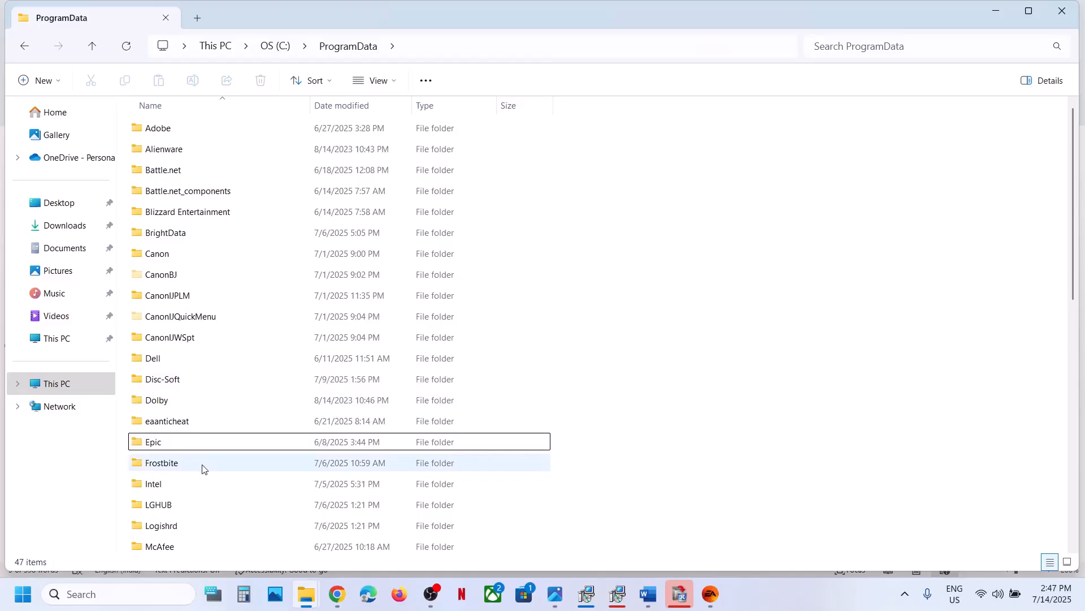
pyautogui.click(197, 400)
pyautogui.press('Down')
pyautogui.press('Down')
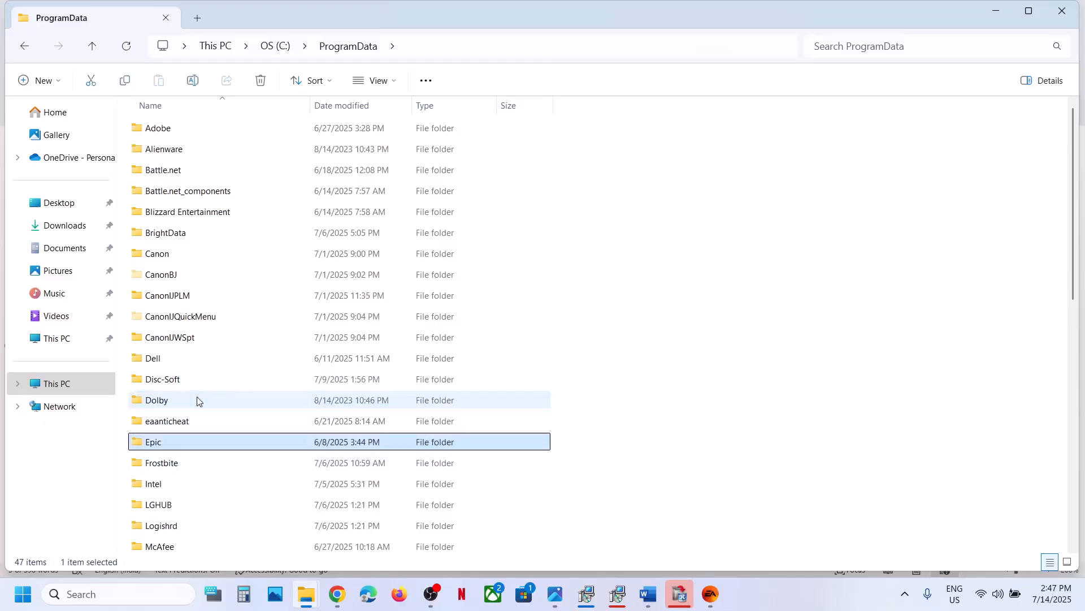
pyautogui.press('Up')
pyautogui.press('Down')
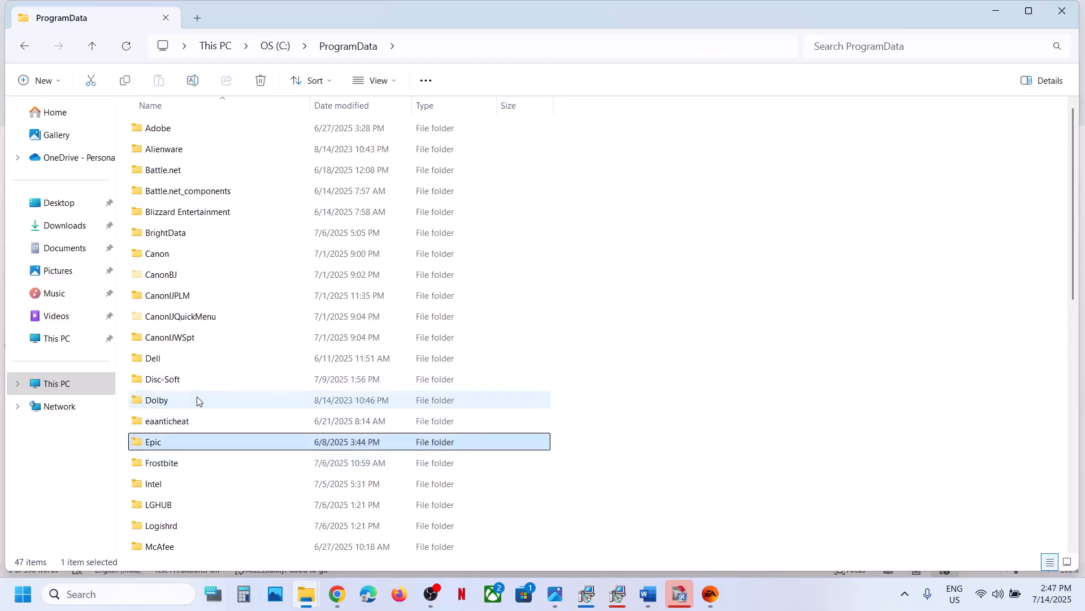
# Step: Go back to the root of the OS (C:) drive and recheck the Word instruction on deleting EA folders
pyautogui.click(69, 386)
pyautogui.doubleClick(231, 148)
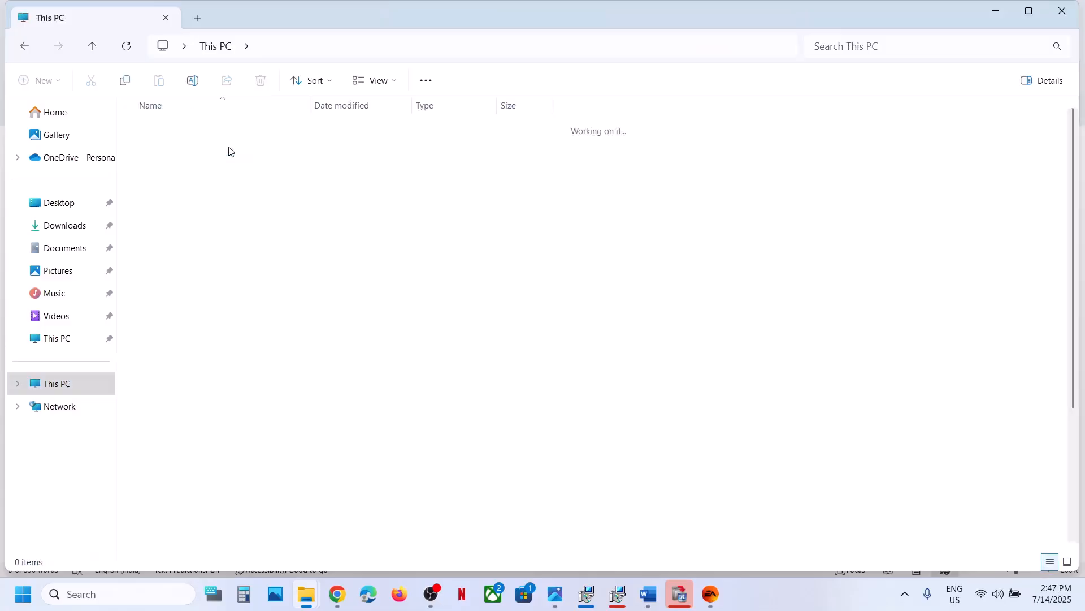
pyautogui.click(659, 603)
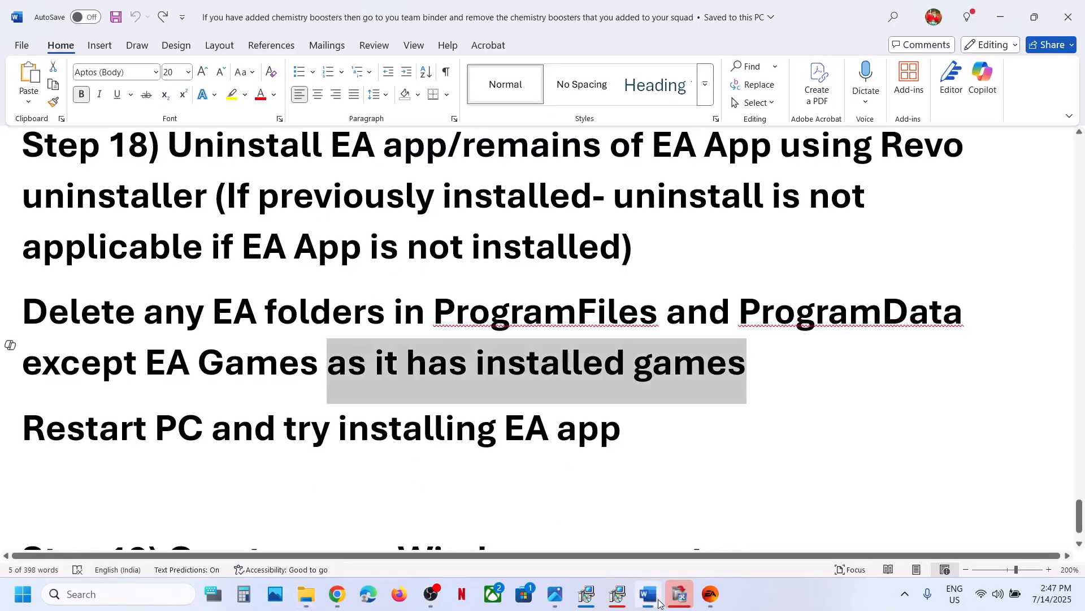
pyautogui.click(659, 604)
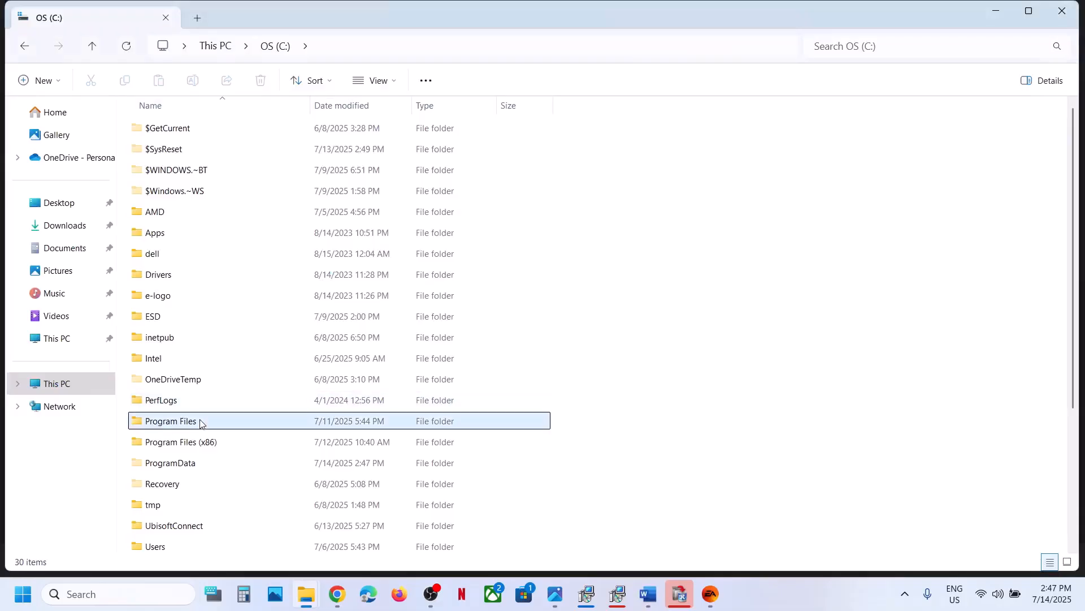
# Step: Open the Program Files folder on the C: drive, look over its EA folders and delete the EA folder
pyautogui.doubleClick(203, 421)
pyautogui.scroll(-1, 218, 380)
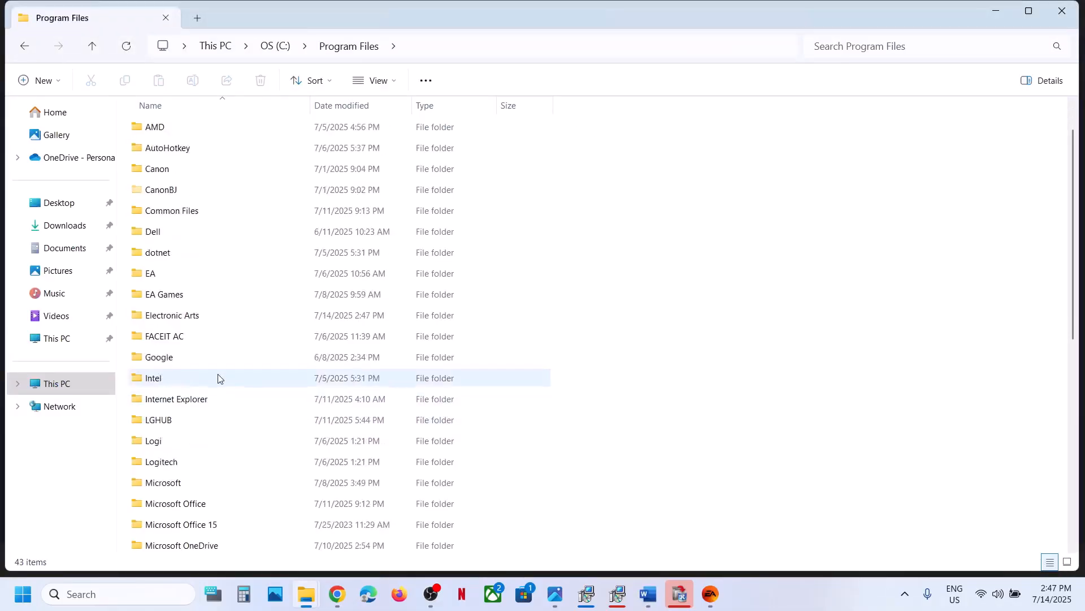
pyautogui.click(168, 292)
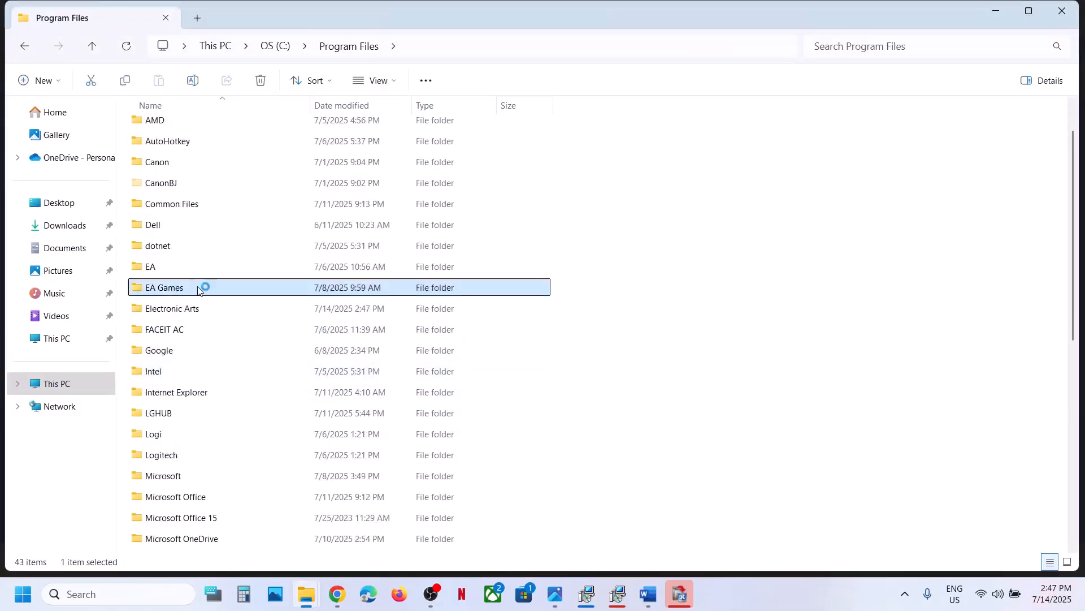
pyautogui.click(166, 270)
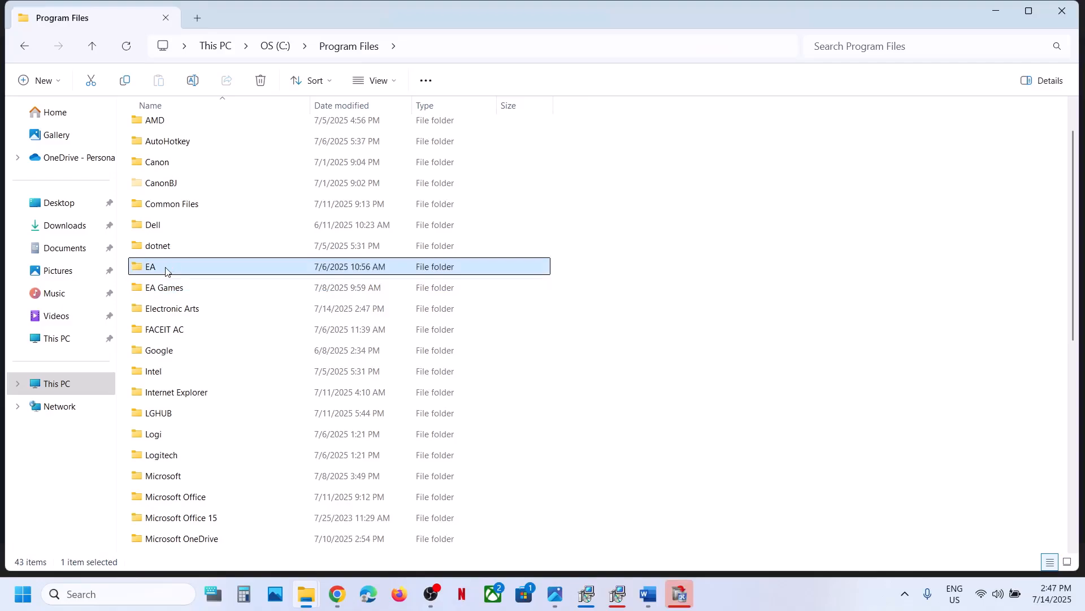
pyautogui.click(176, 313)
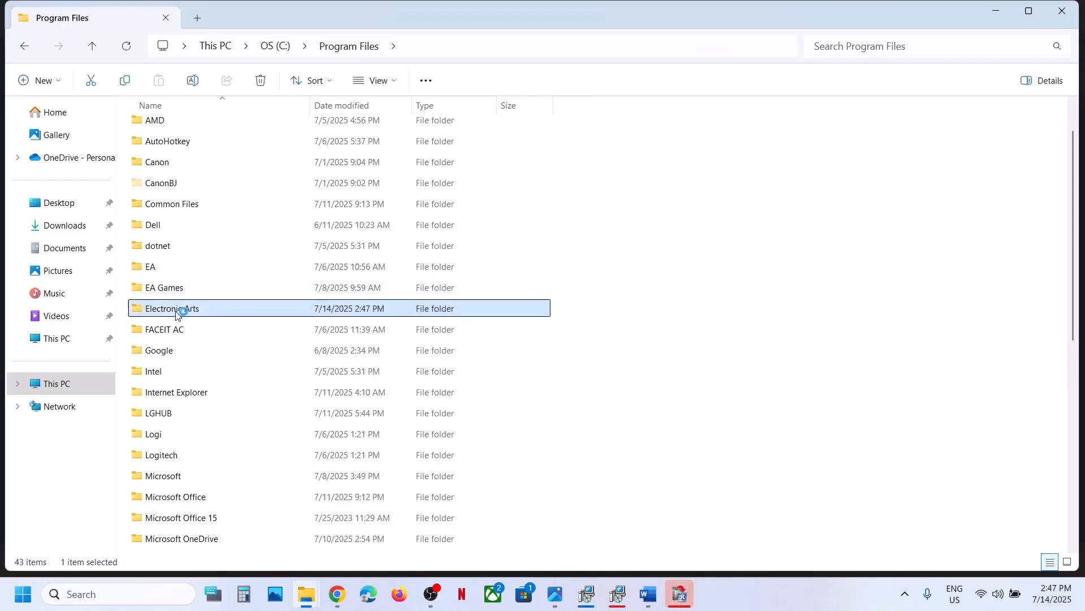
pyautogui.rightClick(160, 266)
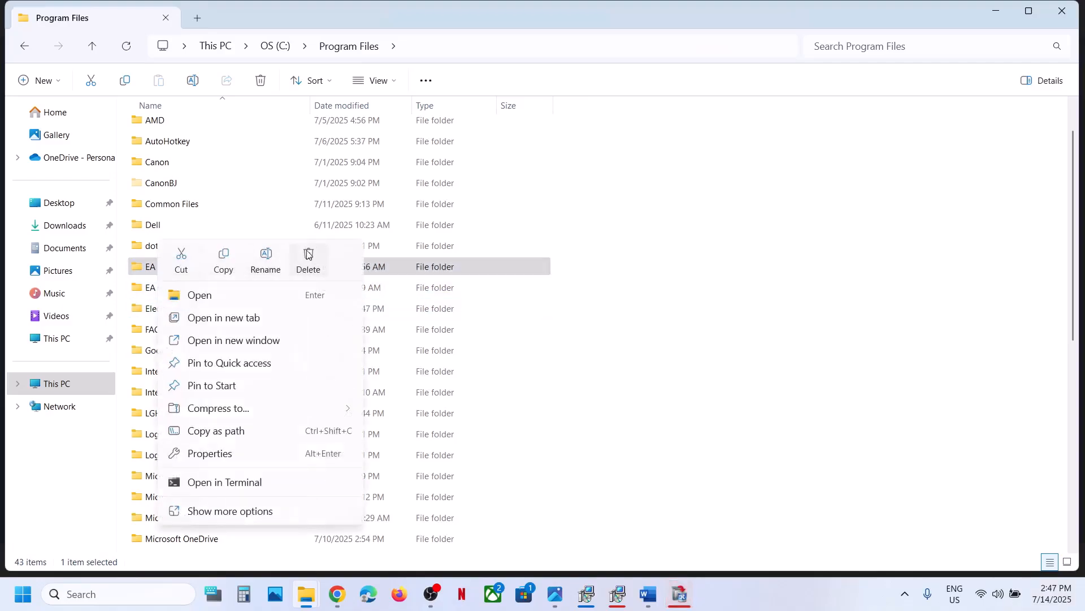
pyautogui.click(308, 254)
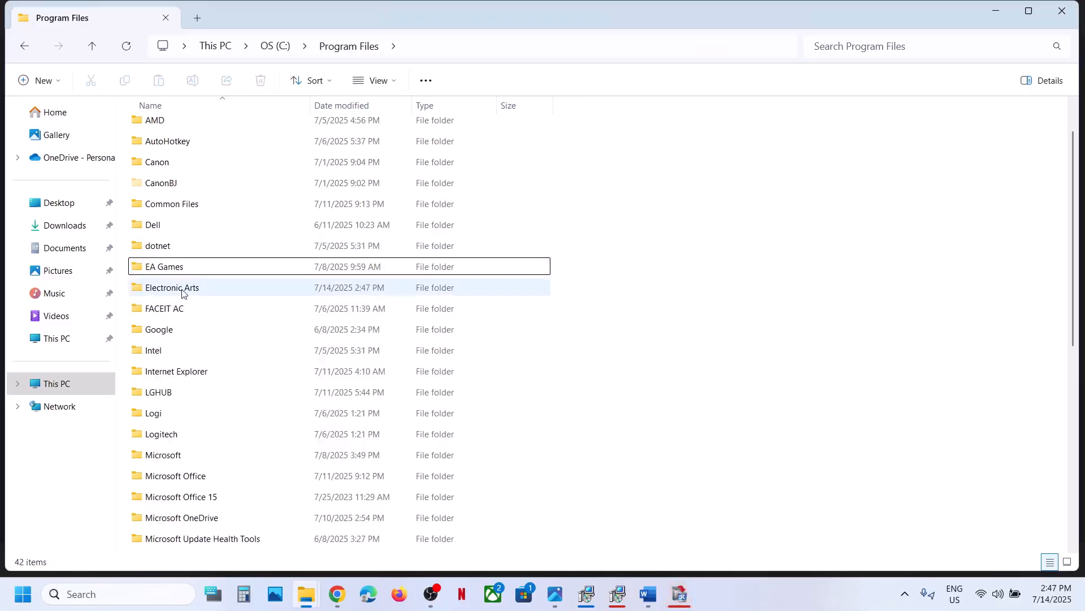
# Step: Try to delete the Electronic Arts folder from Program Files
pyautogui.rightClick(182, 293)
pyautogui.click(326, 264)
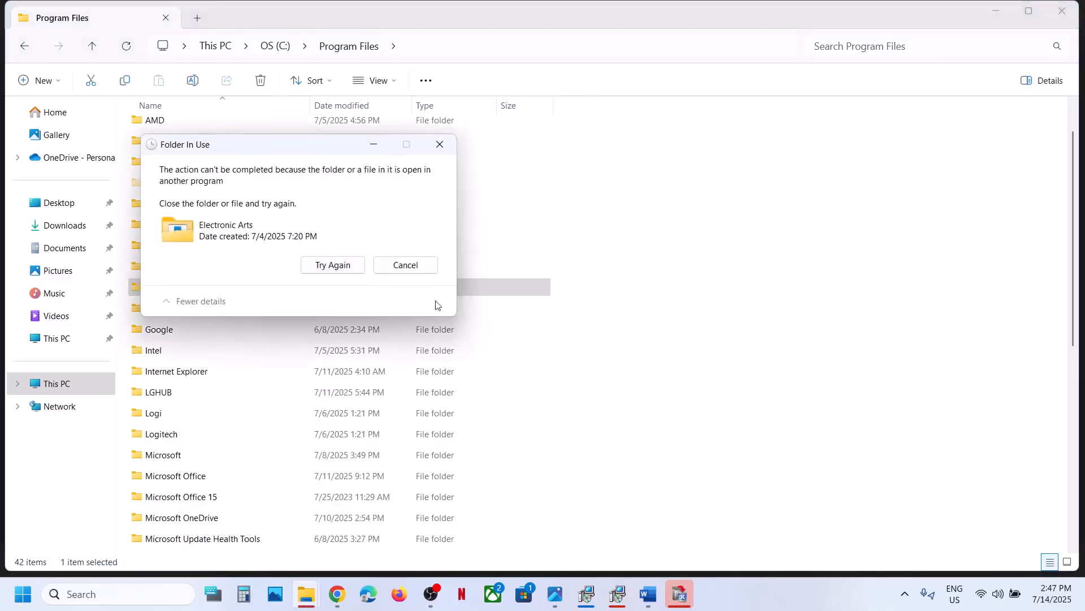
pyautogui.click(429, 265)
pyautogui.click(429, 265)
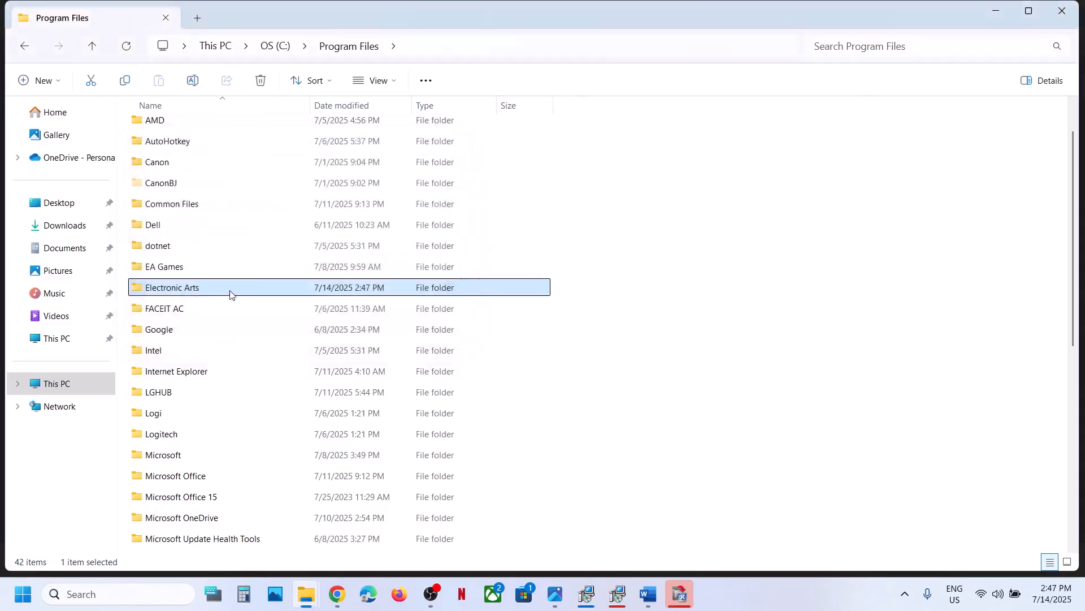
# Step: Check the hidden tray apps for EA, then open Task Manager and end the first EA background process
pyautogui.click(905, 594)
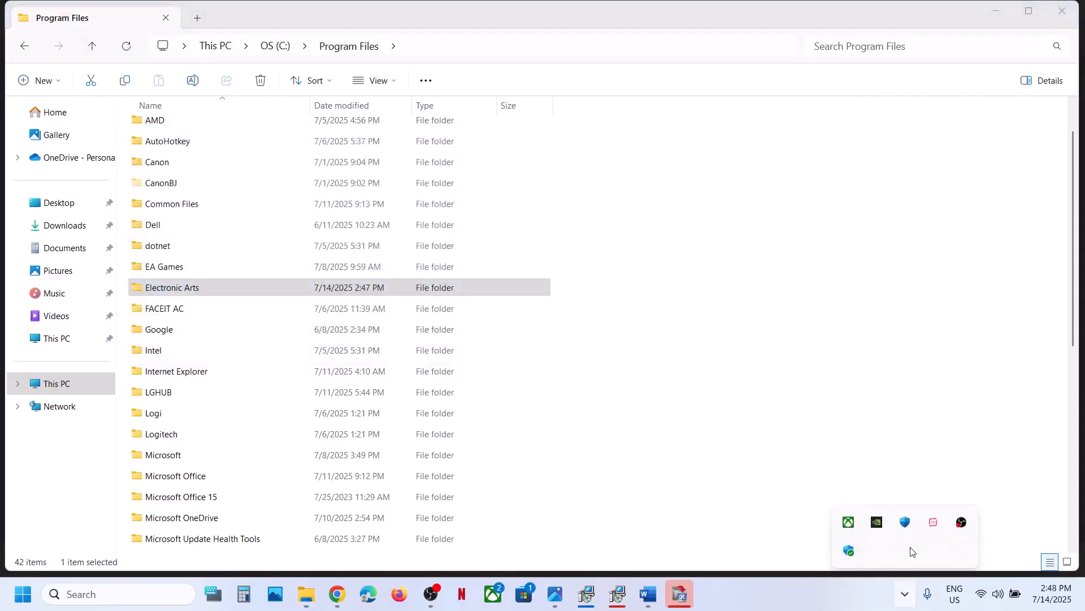
pyautogui.rightClick(22, 594)
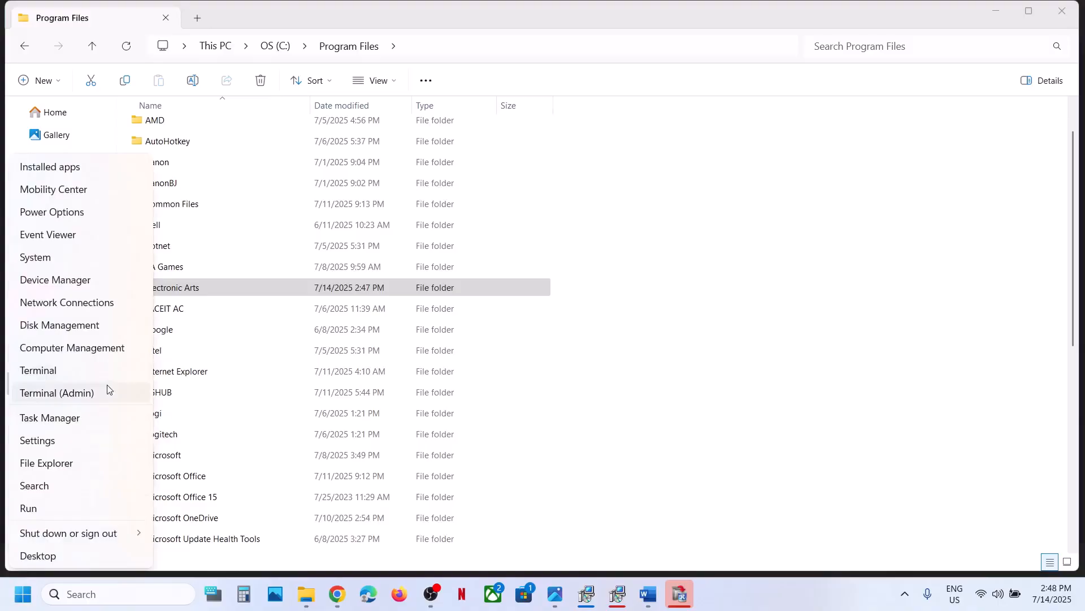
pyautogui.click(78, 418)
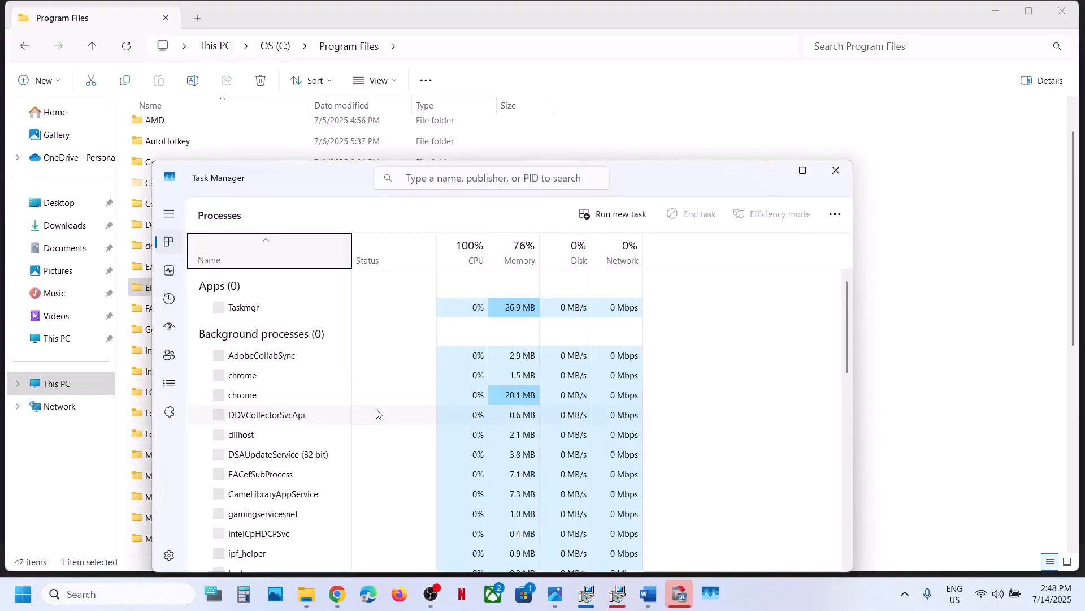
pyautogui.scroll(-4, 376, 412)
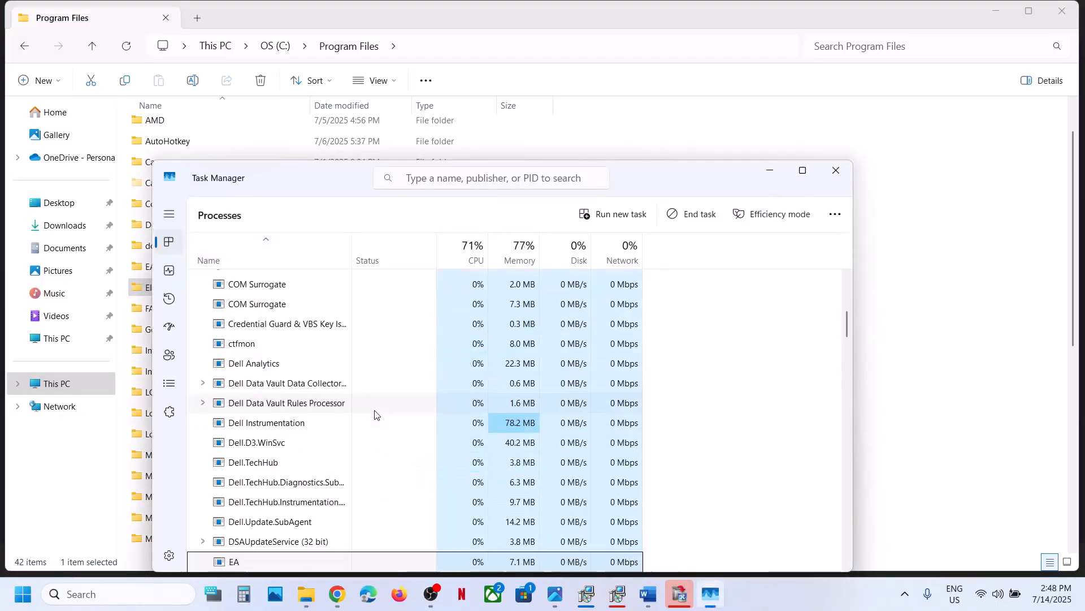
pyautogui.scroll(-3, 375, 415)
pyautogui.rightClick(251, 547)
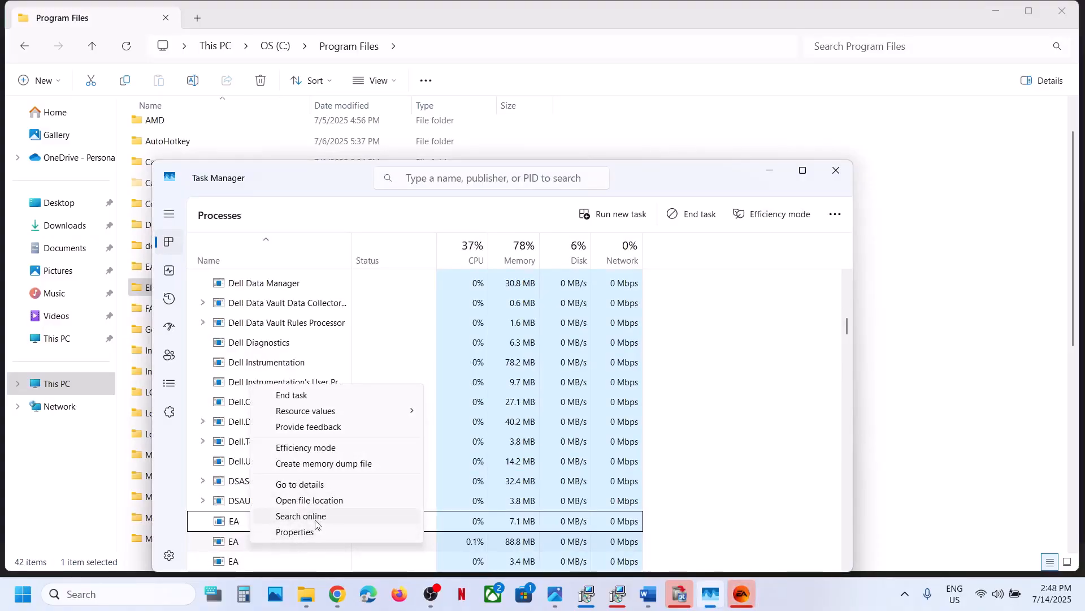
pyautogui.click(292, 395)
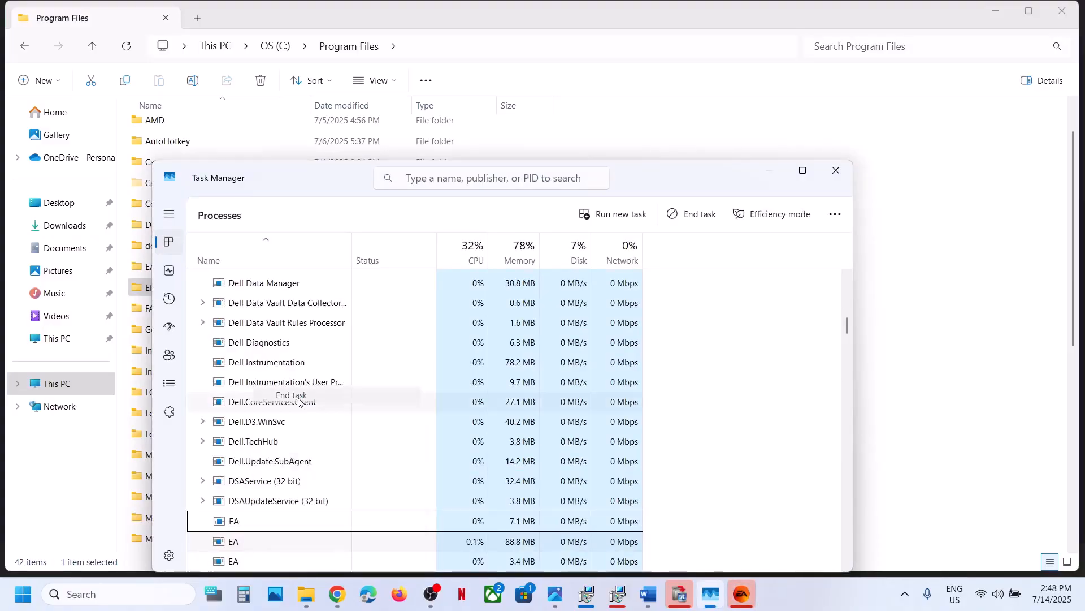
# Step: End the EA app's task among the running apps in Task Manager
pyautogui.scroll(4, 305, 417)
pyautogui.scroll(10, 305, 417)
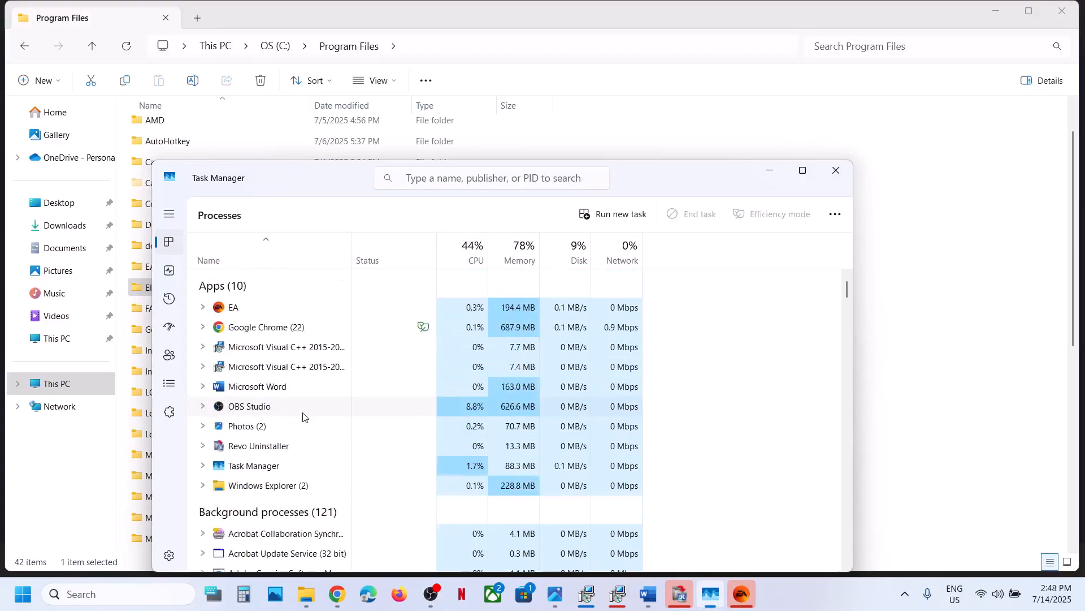
pyautogui.rightClick(238, 309)
pyautogui.click(295, 333)
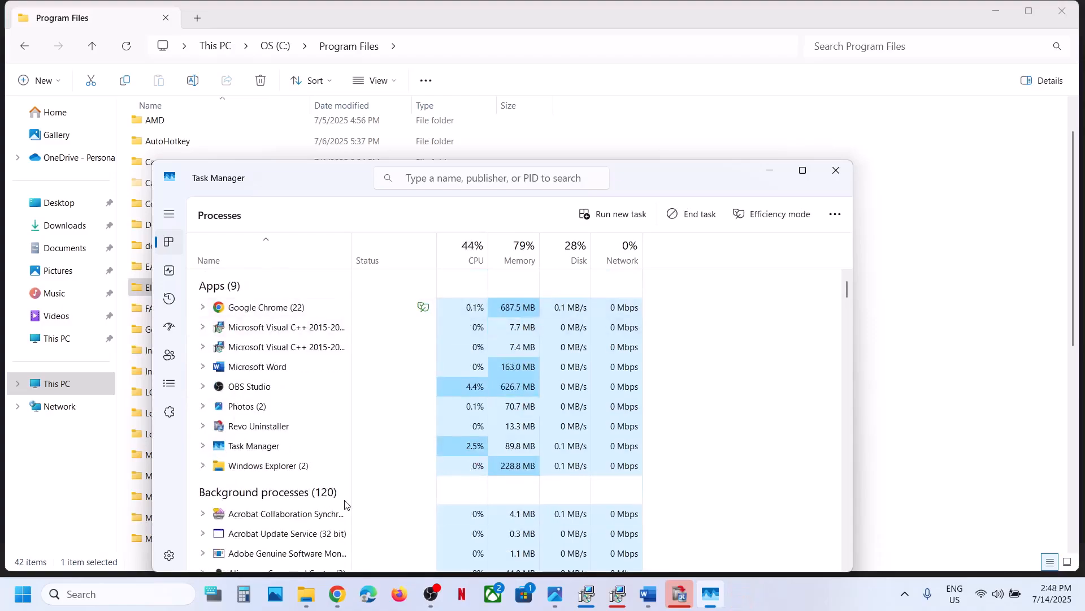
# Step: End the EA Background Service task among the background processes
pyautogui.scroll(-4, 339, 500)
pyautogui.scroll(-8, 300, 496)
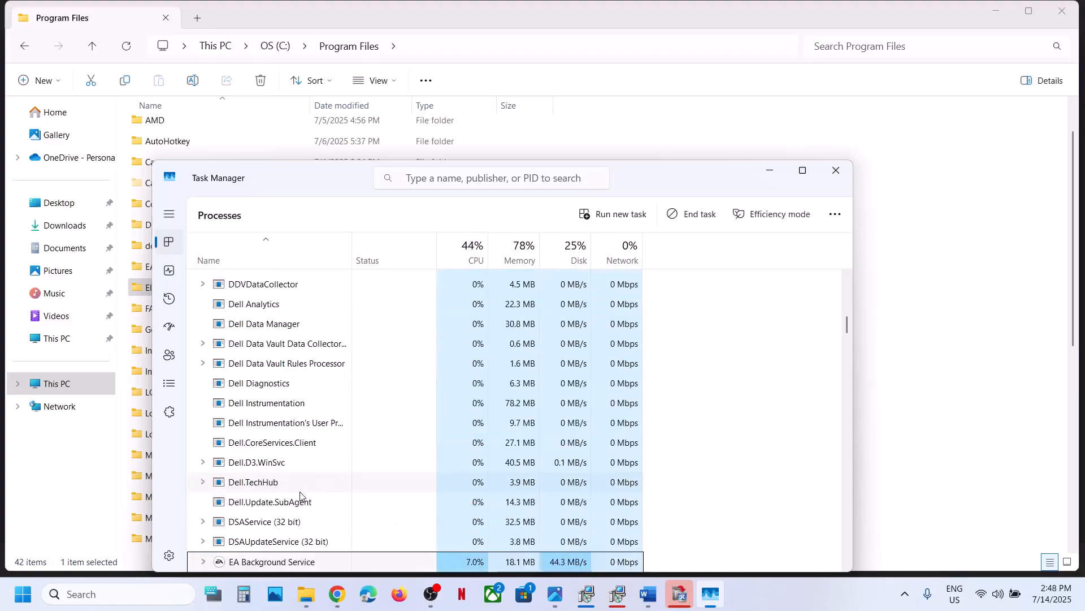
pyautogui.rightClick(261, 521)
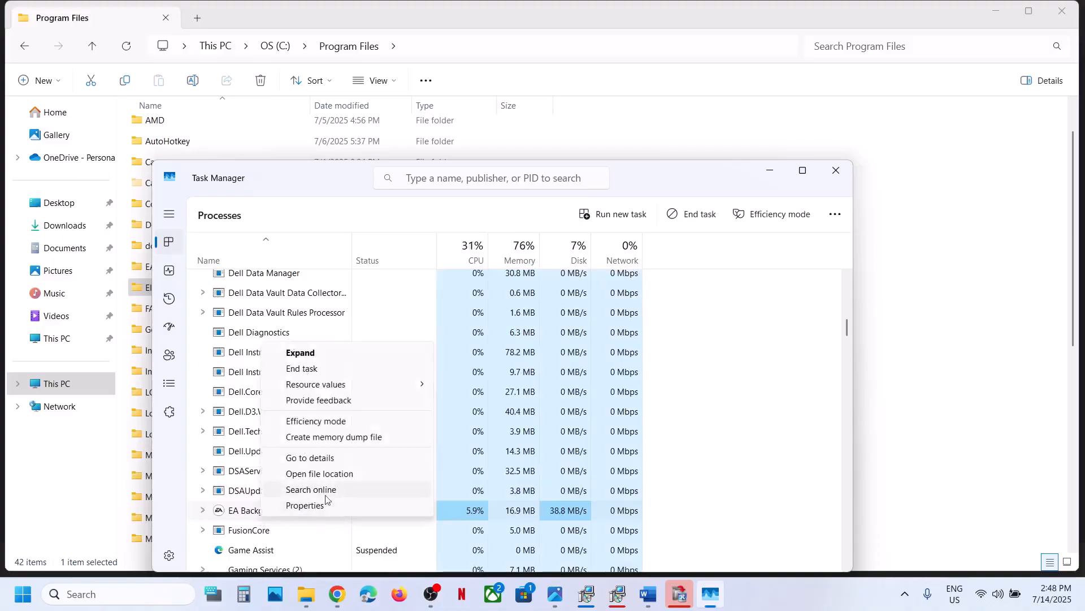
pyautogui.click(313, 368)
# Step: Close Task Manager and delete the Electronic Arts folder from Program Files
pyautogui.click(837, 171)
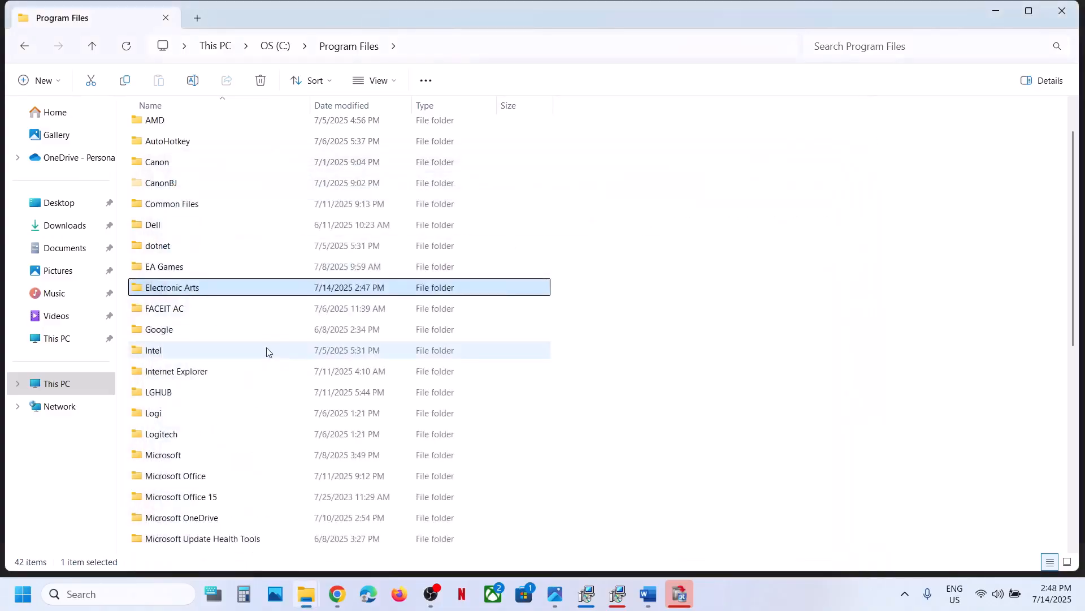
pyautogui.rightClick(164, 293)
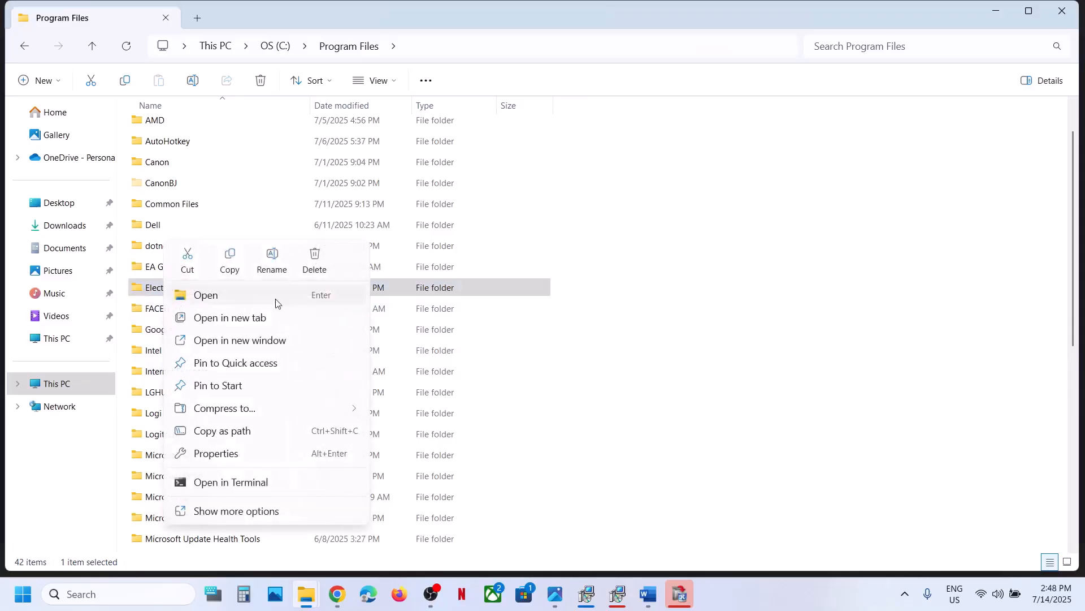
pyautogui.click(315, 261)
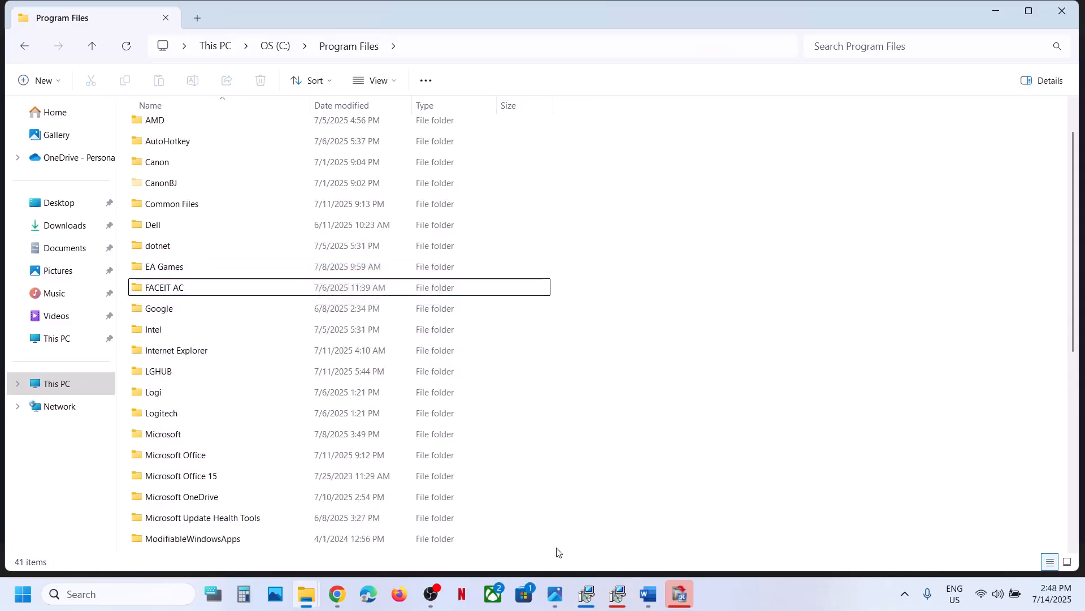
# Step: Show the computer's power options, including Restart, without choosing one
pyautogui.click(25, 596)
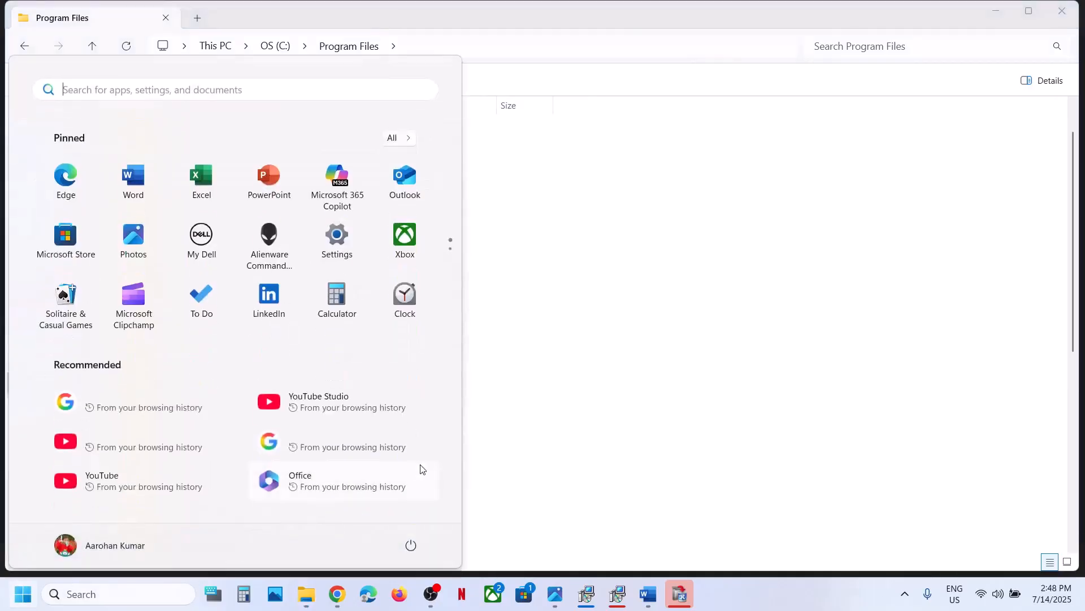
pyautogui.click(411, 544)
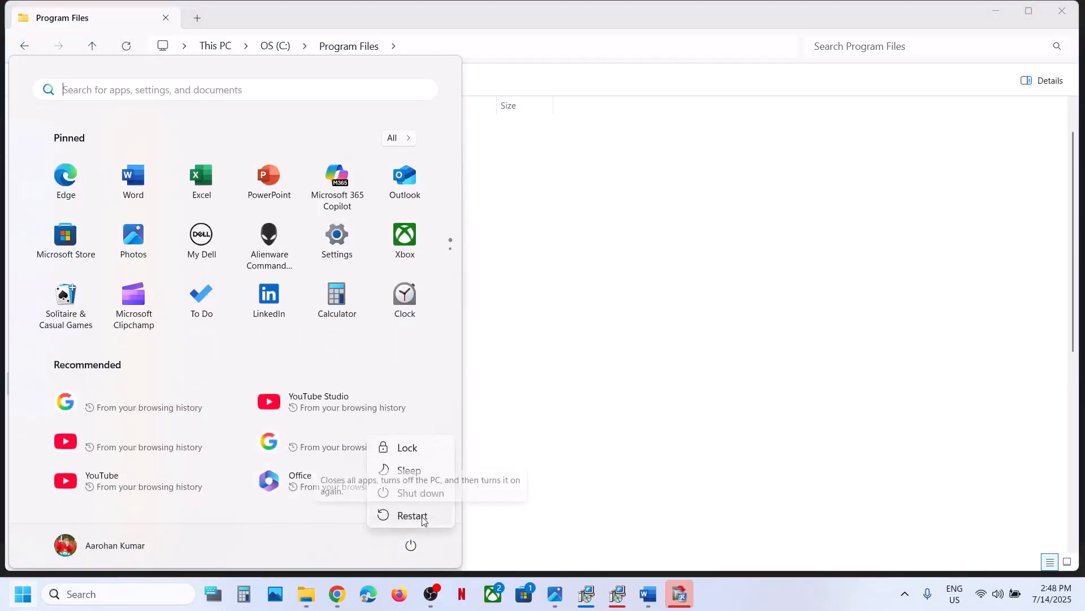
# Step: Switch to Chrome, download the EA app installer for Windows and show EAappInstaller (3).exe in its Downloads folder
pyautogui.click(337, 594)
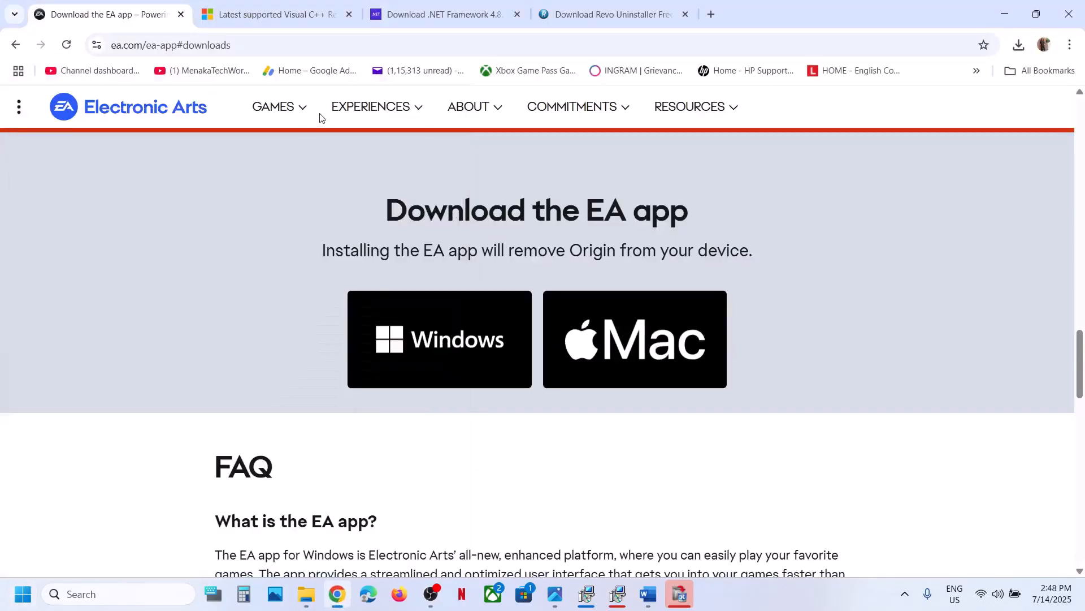
pyautogui.click(443, 339)
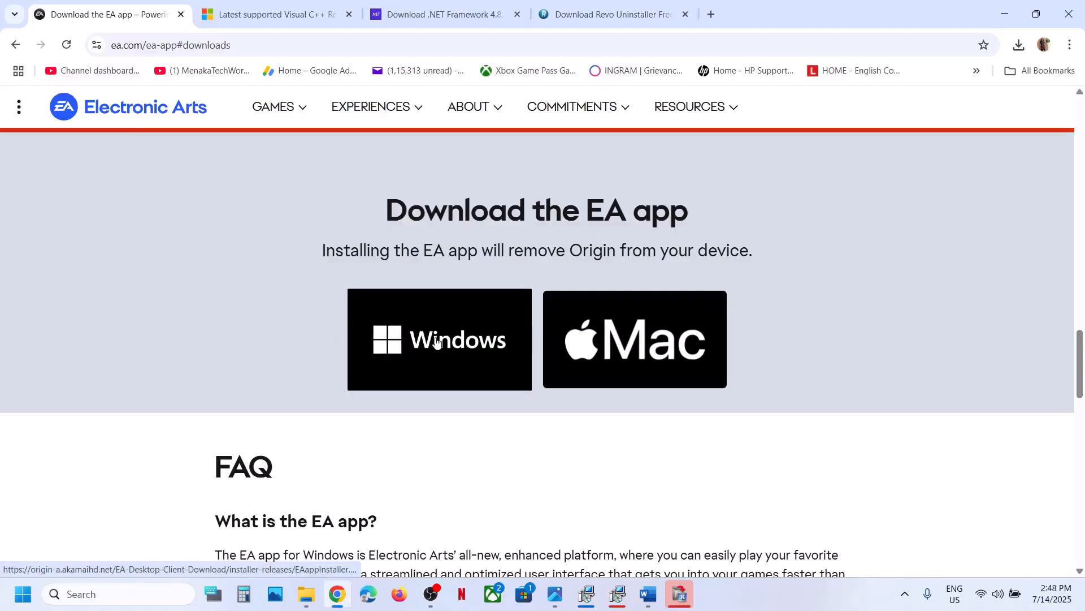
pyautogui.click(1016, 54)
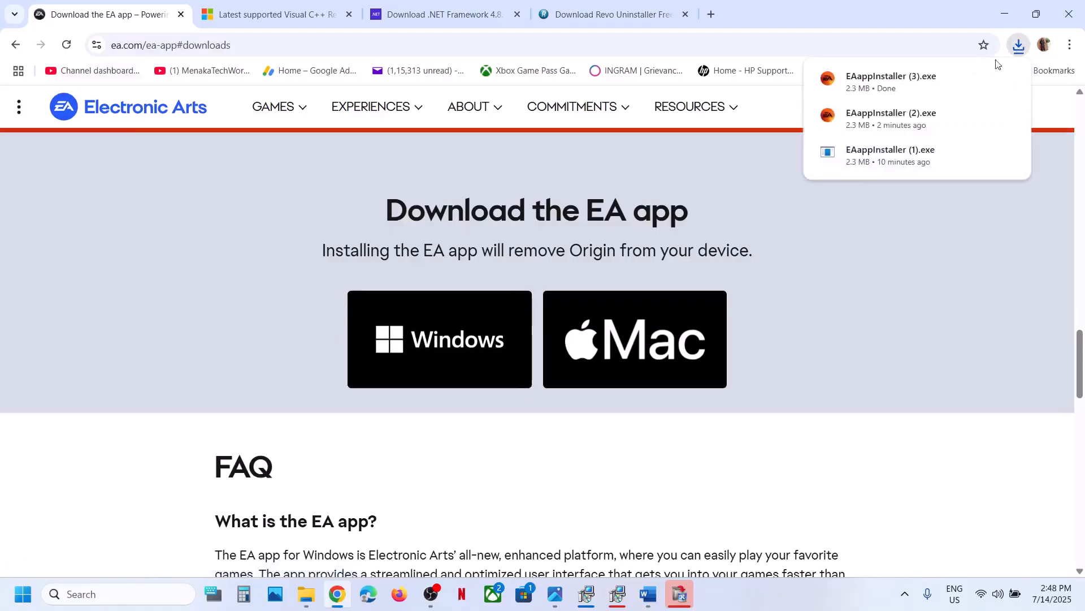
pyautogui.click(980, 79)
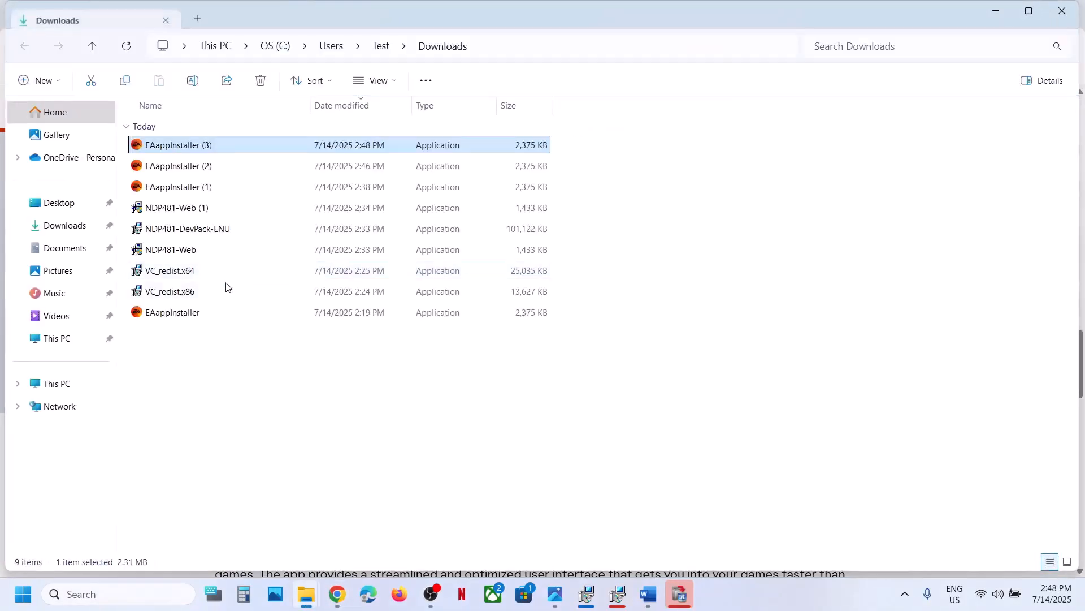
# Step: Run EAappInstaller (3) as administrator and allow it to make changes
pyautogui.rightClick(181, 150)
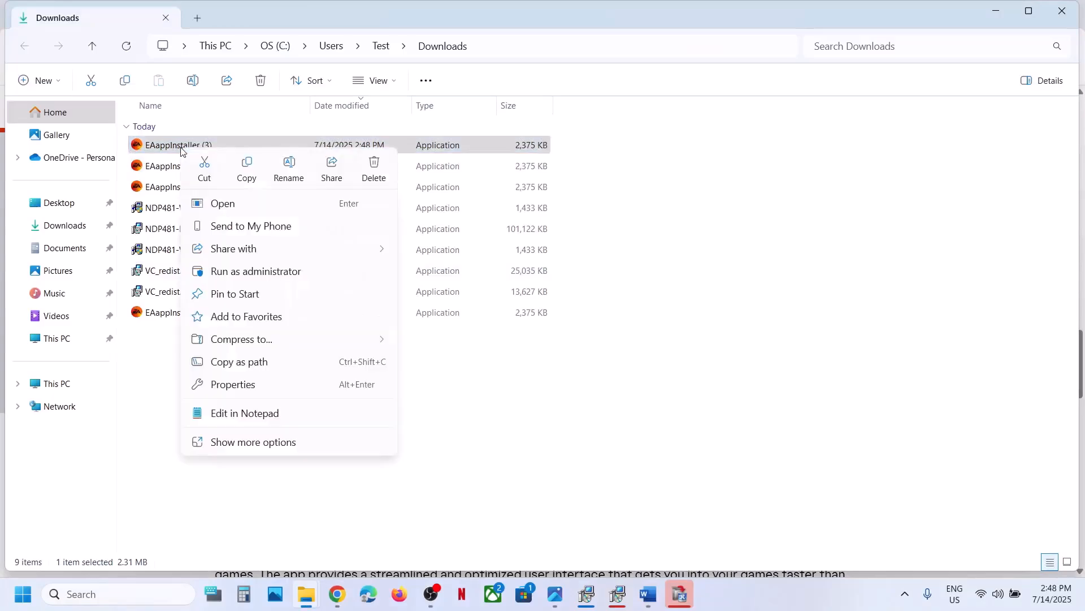
pyautogui.click(266, 273)
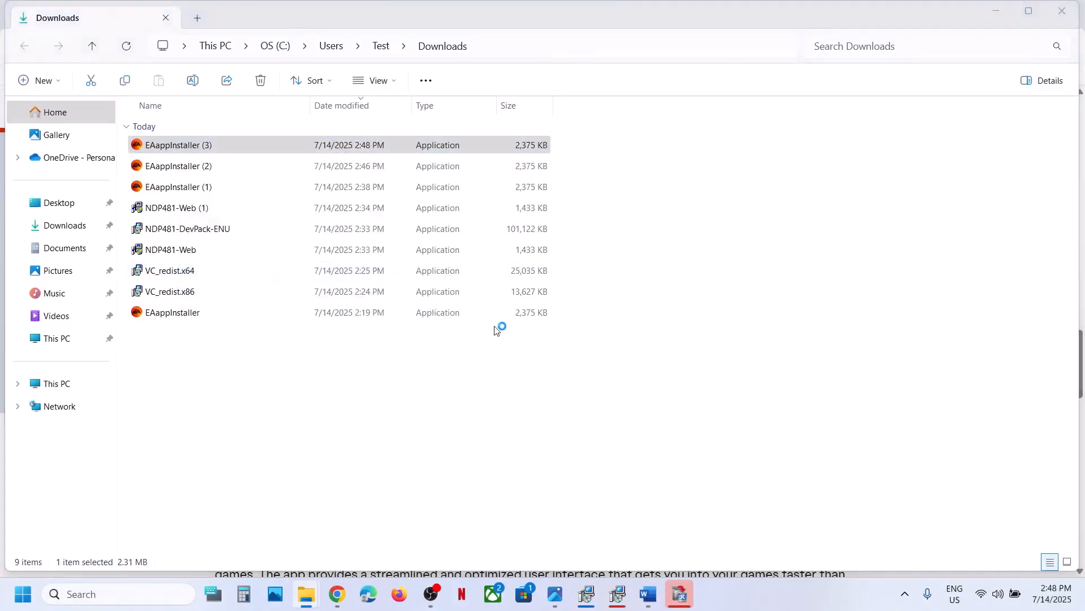
pyautogui.click(500, 448)
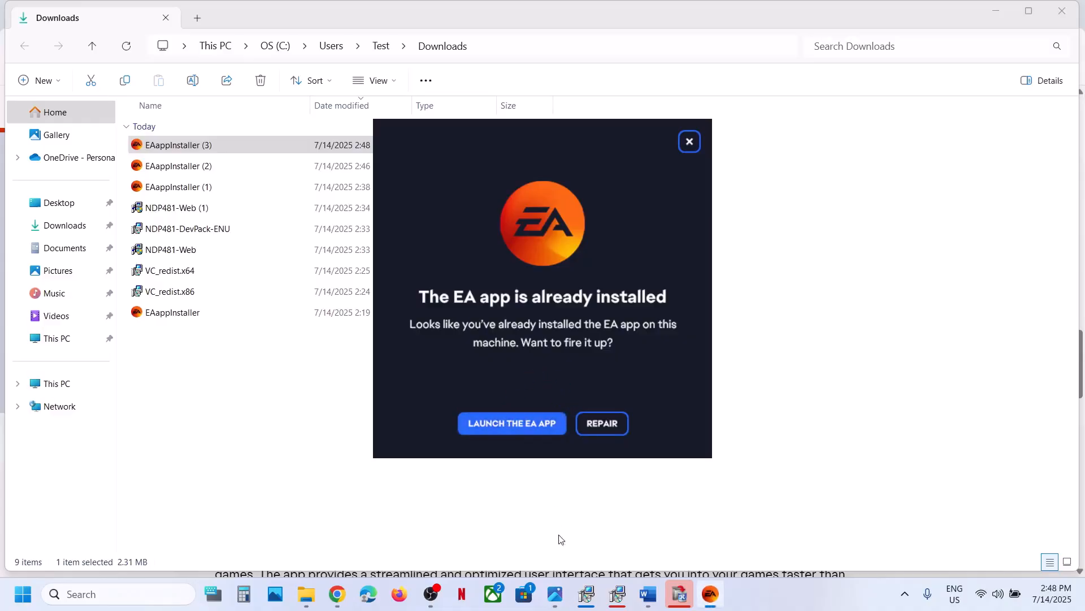
# Step: Switch to Photos and view the screenshot of EA app error code INST-18-4103
pyautogui.click(556, 594)
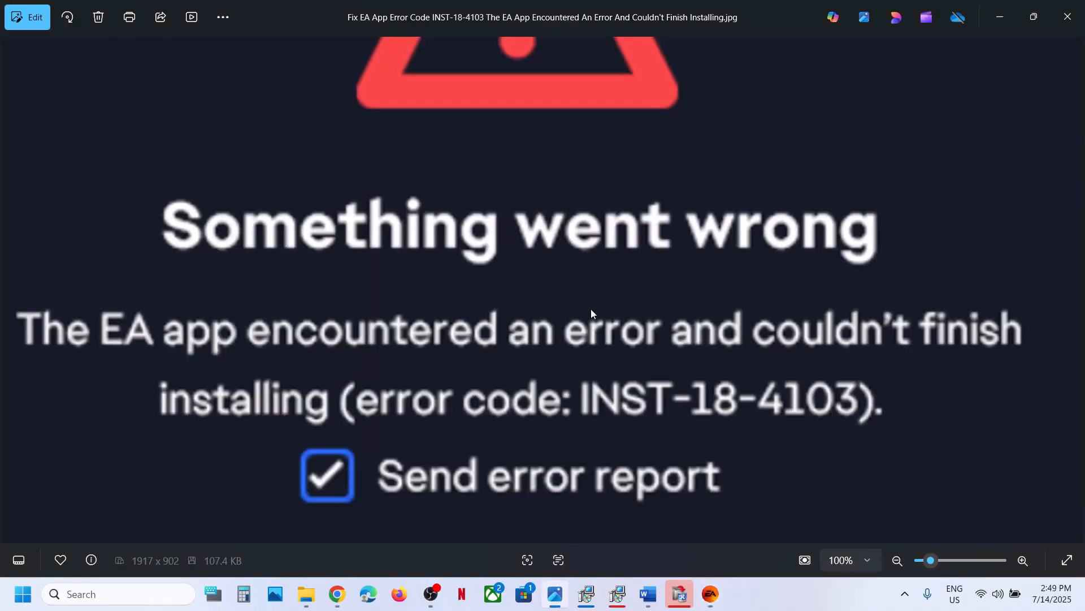